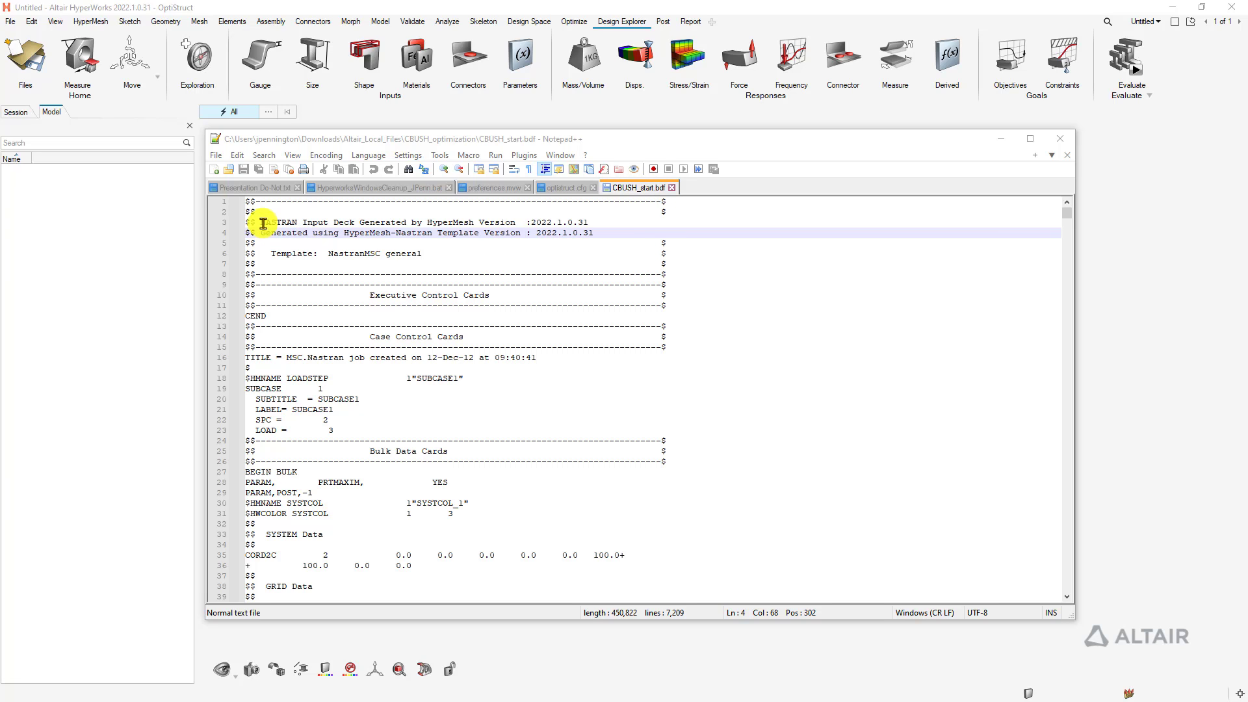
# Highlight the HyperMesh version and 'NASTRAN Input' text in the CBUSH_start.bdf header
pyautogui.moveTo(416, 222); pyautogui.dragTo(537, 222)
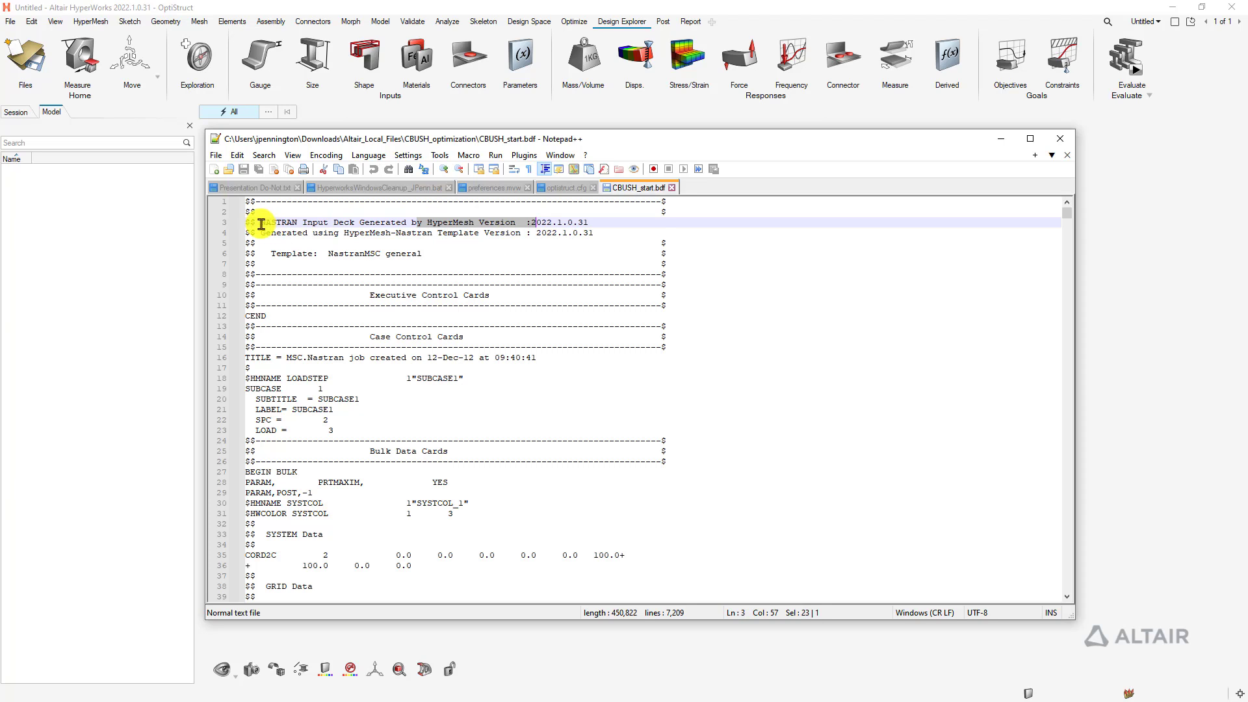
pyautogui.moveTo(261, 223); pyautogui.dragTo(333, 222)
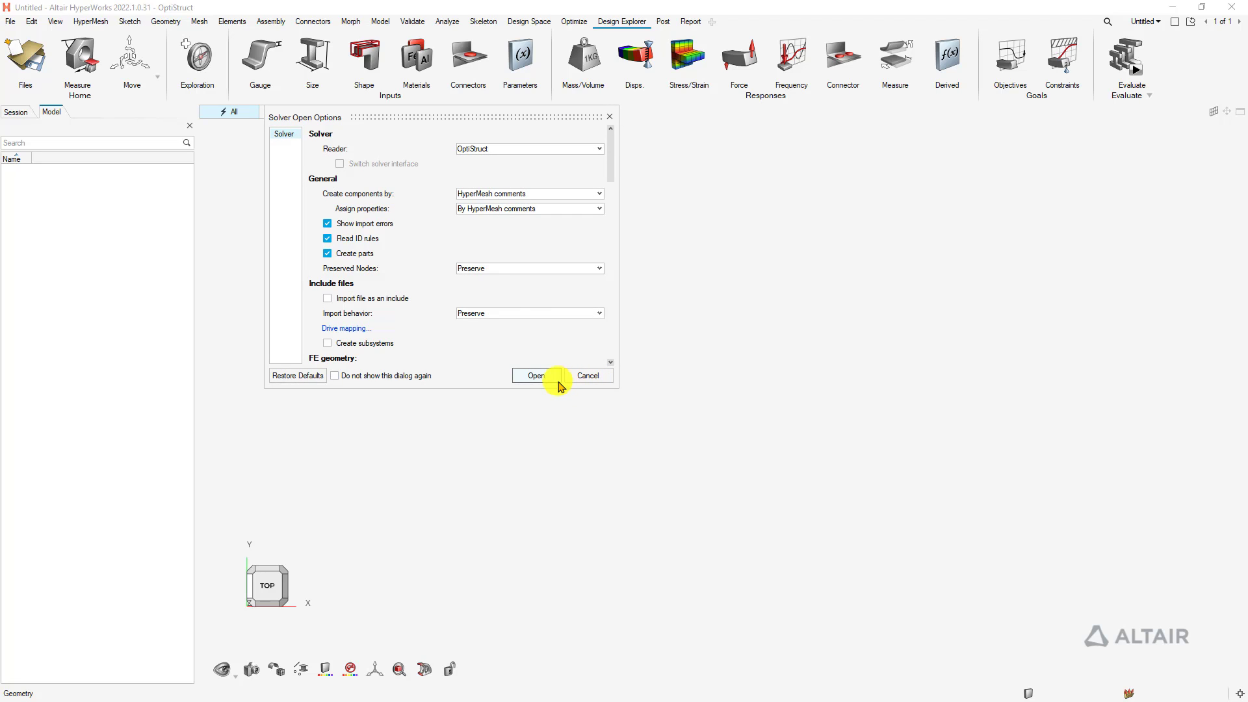
# Import CBUSH_start.bdf as an OptiStruct deck, review the import summary, and view it isometrically
pyautogui.click(538, 375)
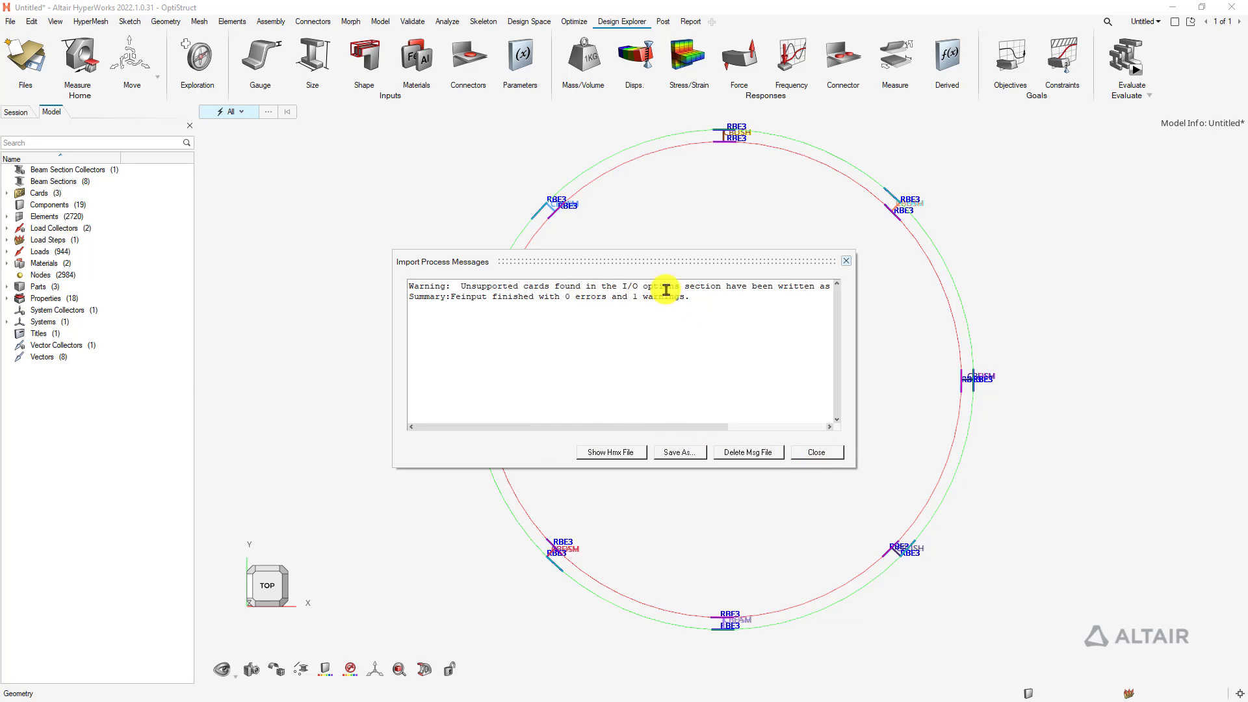
pyautogui.moveTo(696, 298); pyautogui.dragTo(418, 299)
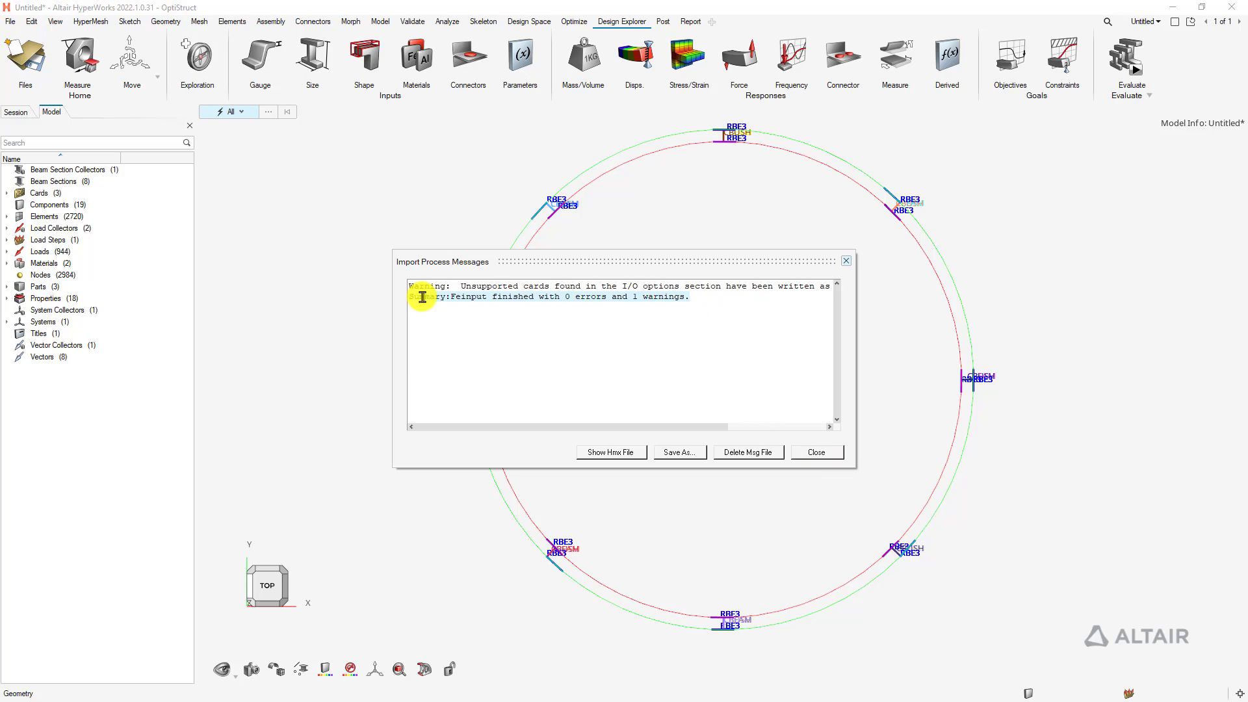
pyautogui.click(427, 372)
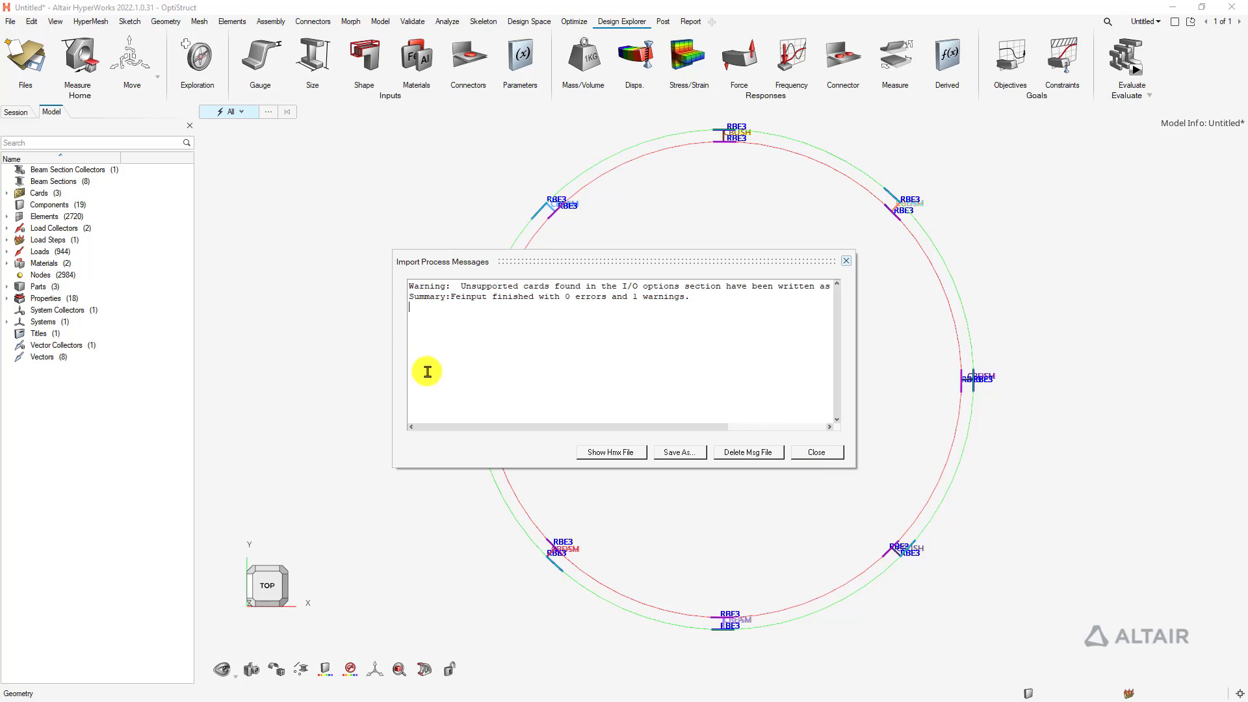
pyautogui.click(809, 453)
pyautogui.click(283, 568)
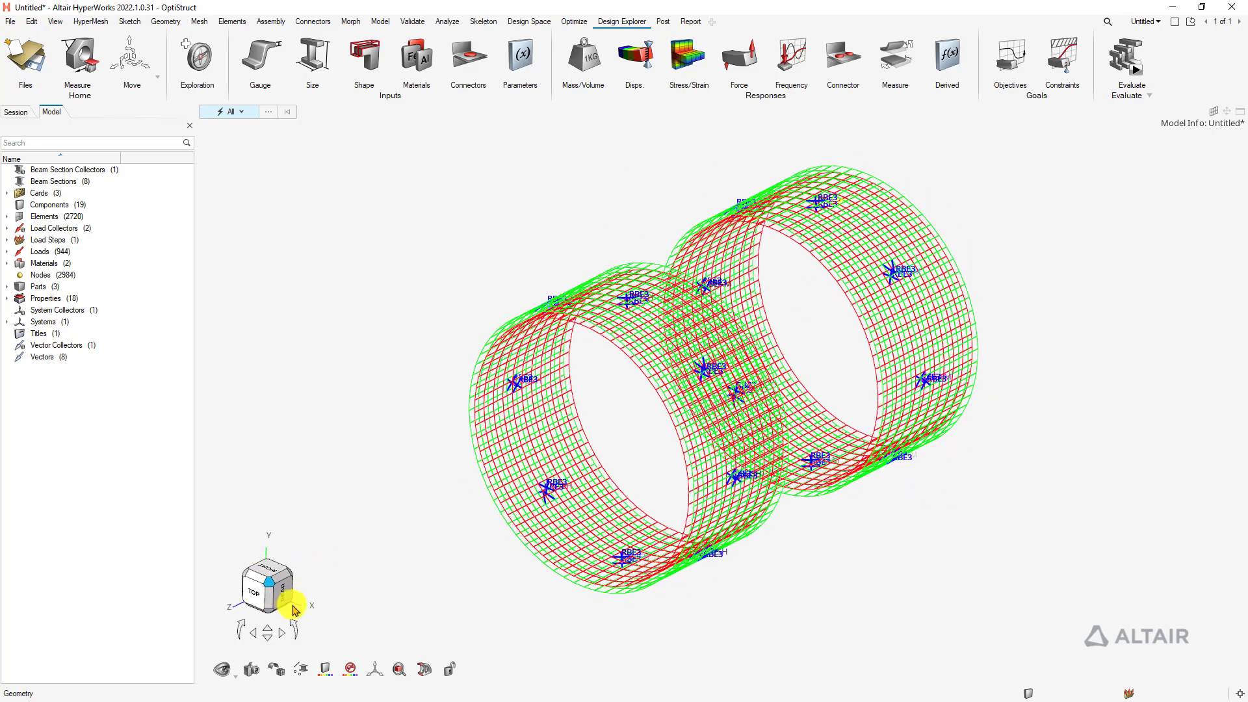
# Switch the mesh display from wireframe to shaded elements
pyautogui.click(300, 669)
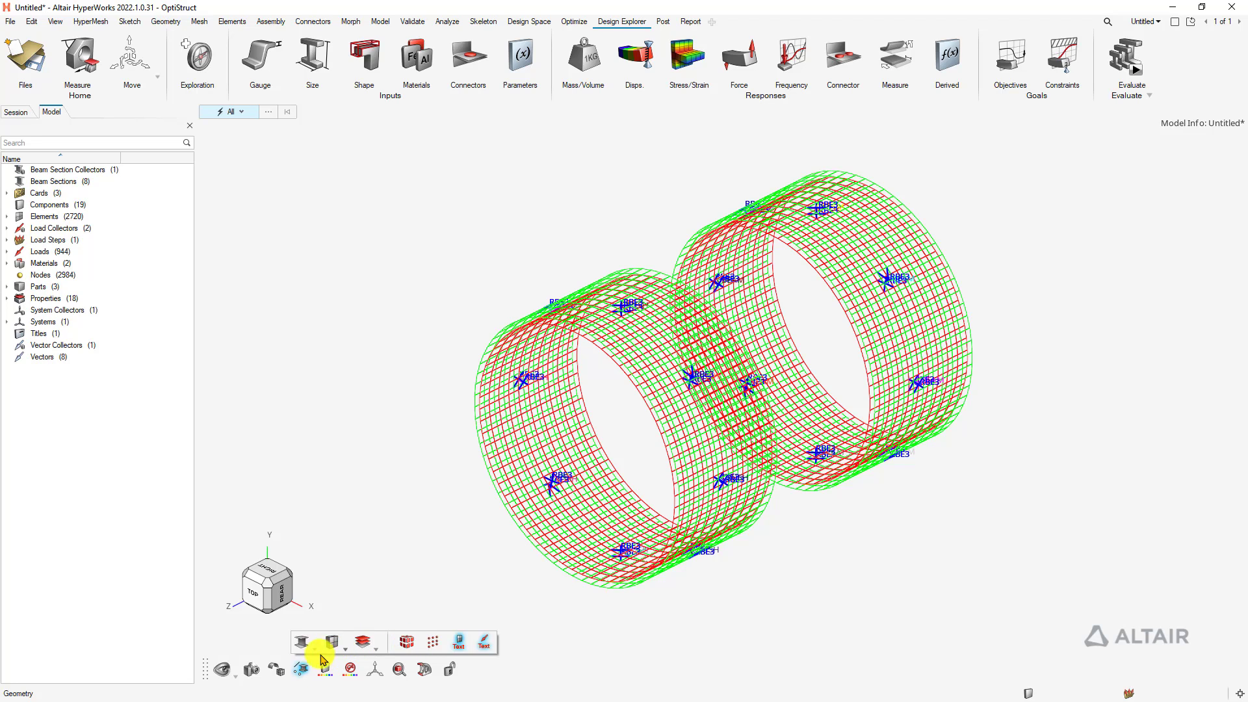
pyautogui.moveTo(272, 676)
pyautogui.click(407, 640)
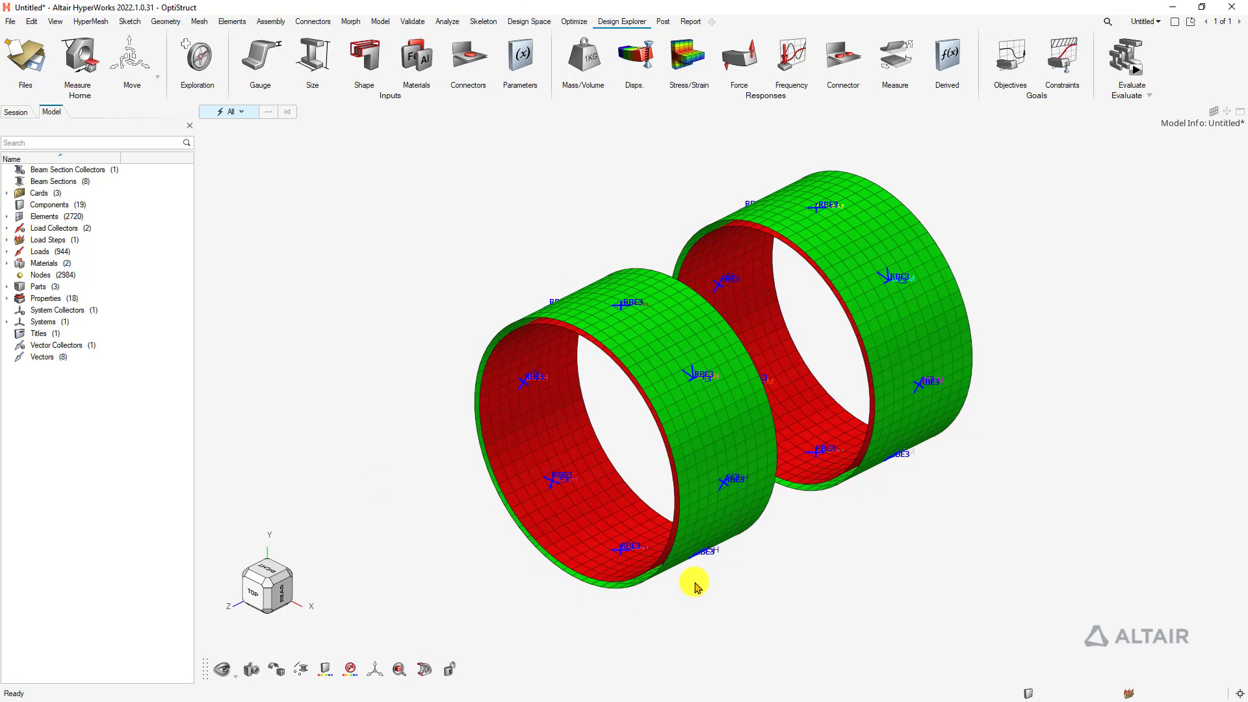
# Show all loads and constraints with load text labels hidden, and rotate the cylinders
pyautogui.press('a')
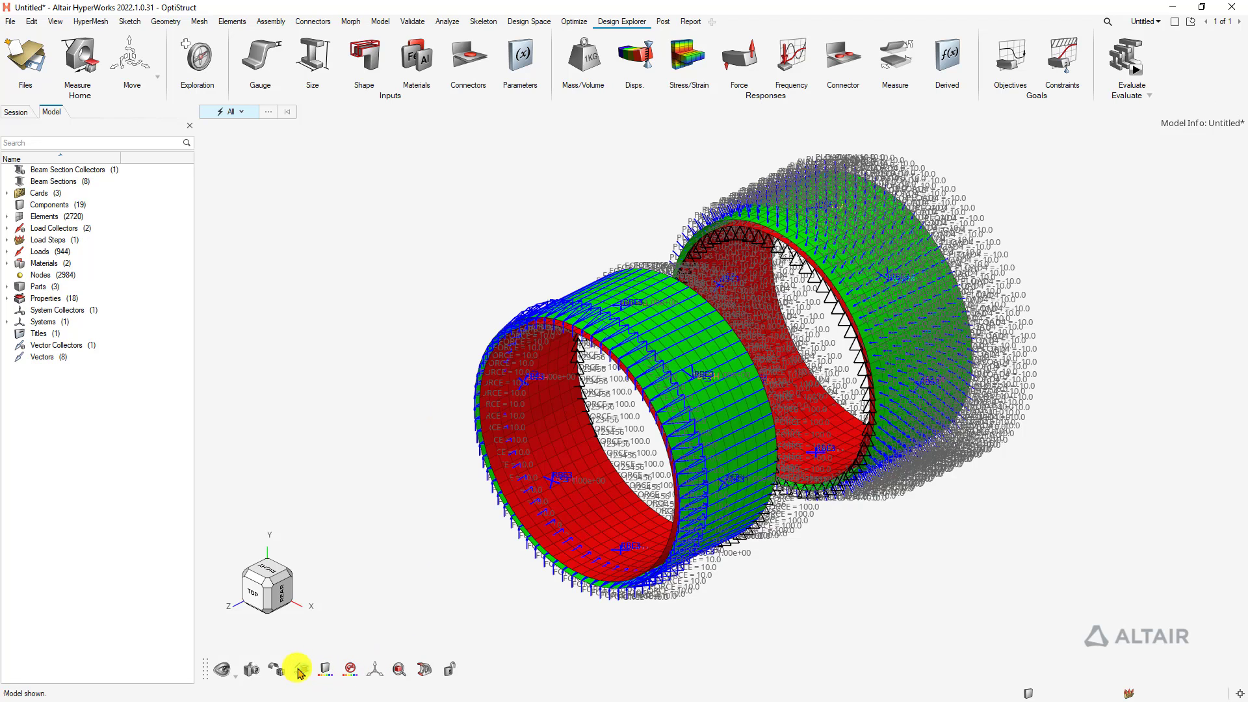
pyautogui.moveTo(301, 669)
pyautogui.click(459, 642)
pyautogui.click(483, 643)
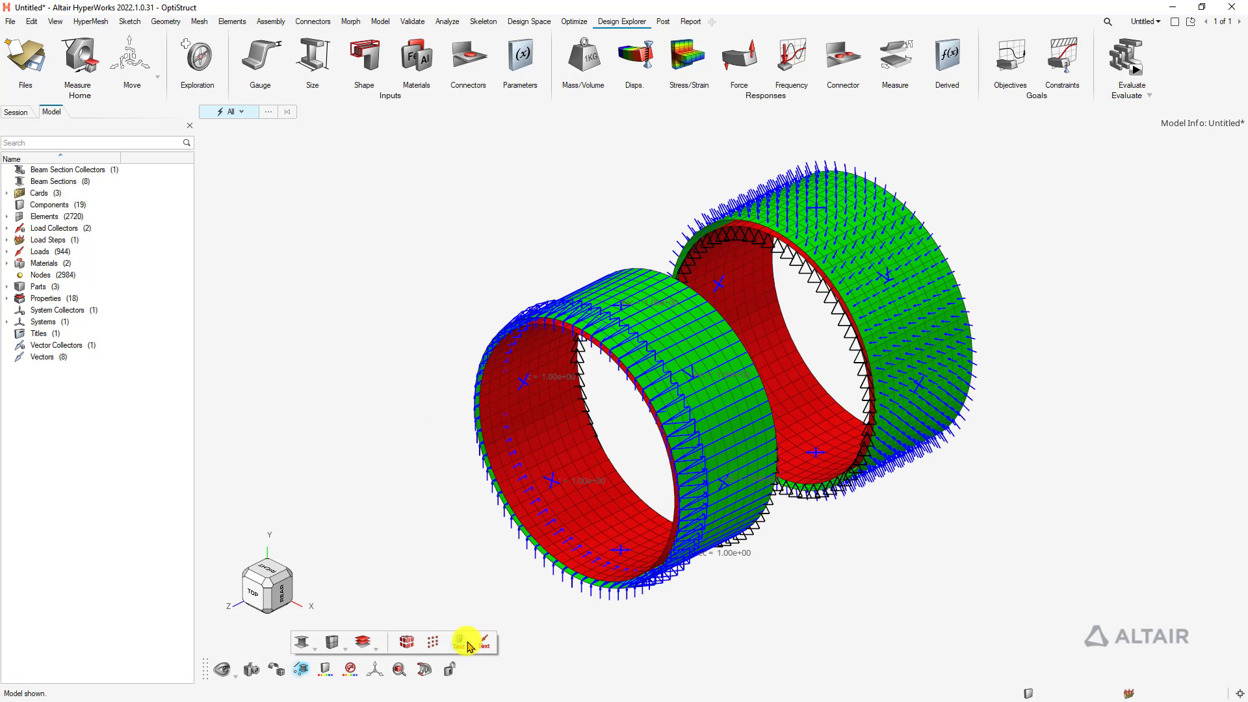
pyautogui.click(459, 643)
pyautogui.keyDown('ctrl'); pyautogui.moveTo(788, 479); pyautogui.dragTo(747, 478); pyautogui.keyUp('ctrl')
pyautogui.moveTo(740, 468); pyautogui.dragTo(744, 462, button='middle')
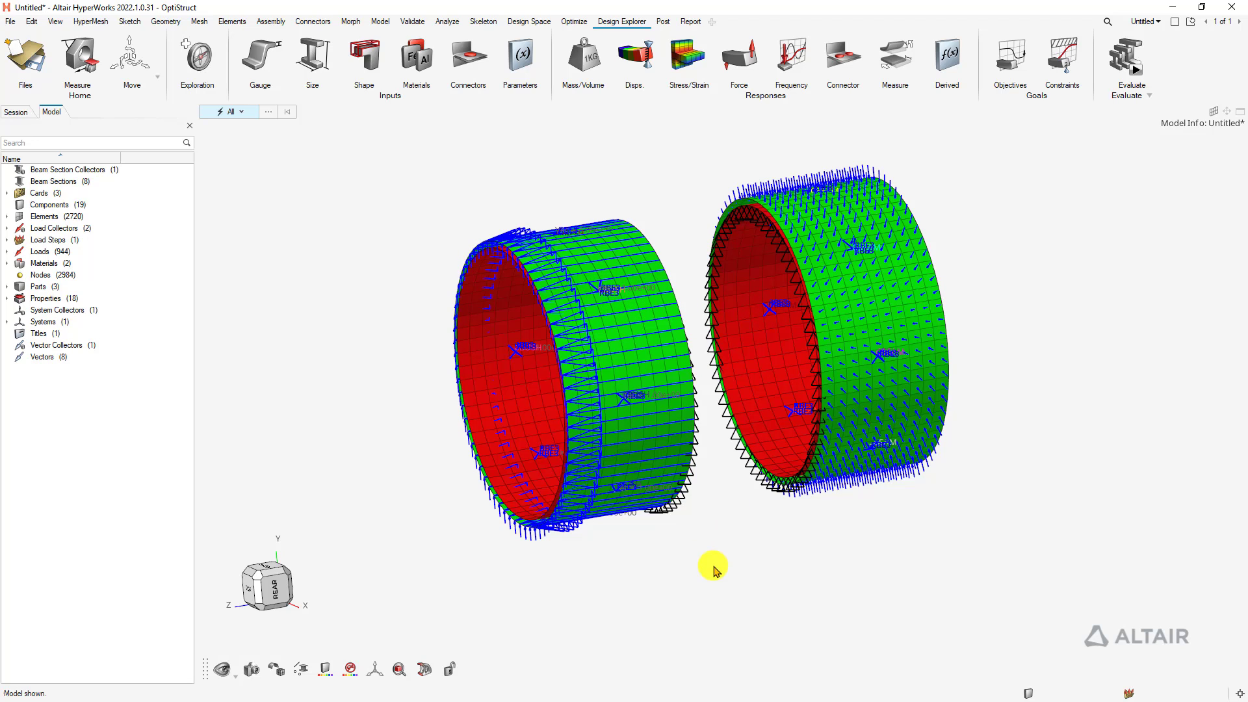
# Select all elements, exclude RBE3 and CQUAD4 by config, and isolate the 16 CBUSH/CBEAM elements
pyautogui.press('e')
pyautogui.moveTo(408, 227); pyautogui.dragTo(1039, 601)
pyautogui.press('space')
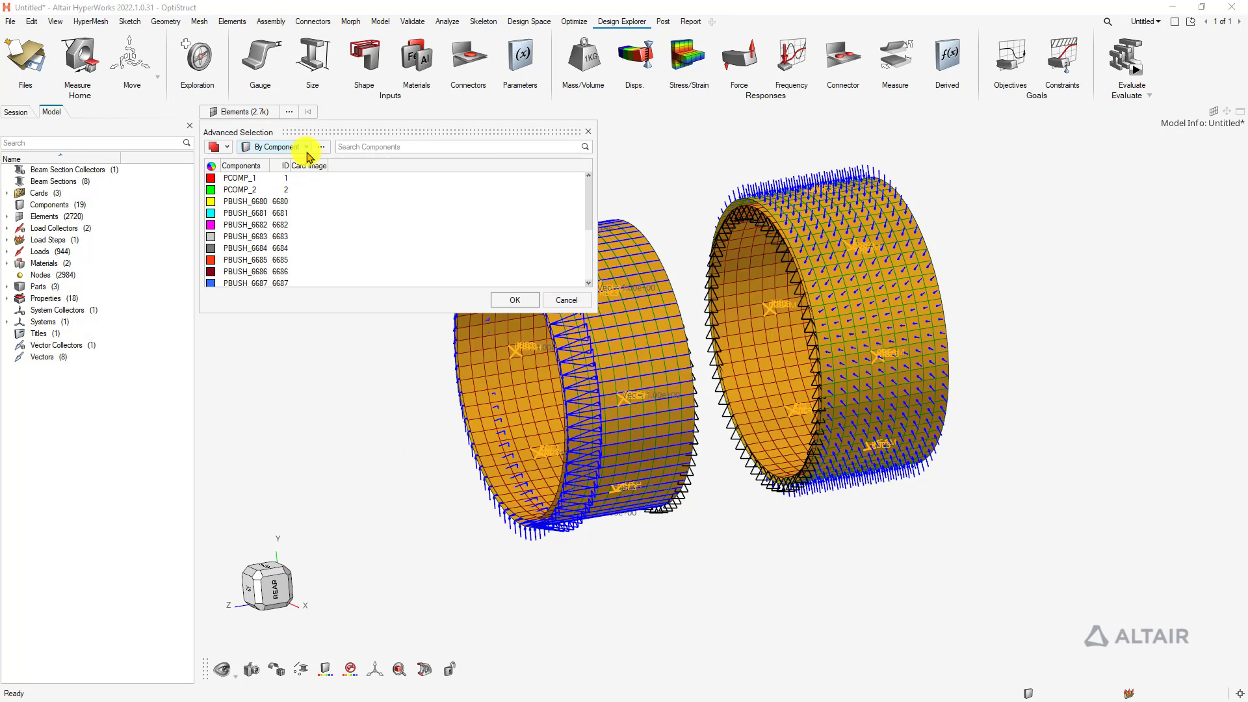
pyautogui.click(305, 147)
pyautogui.click(280, 177)
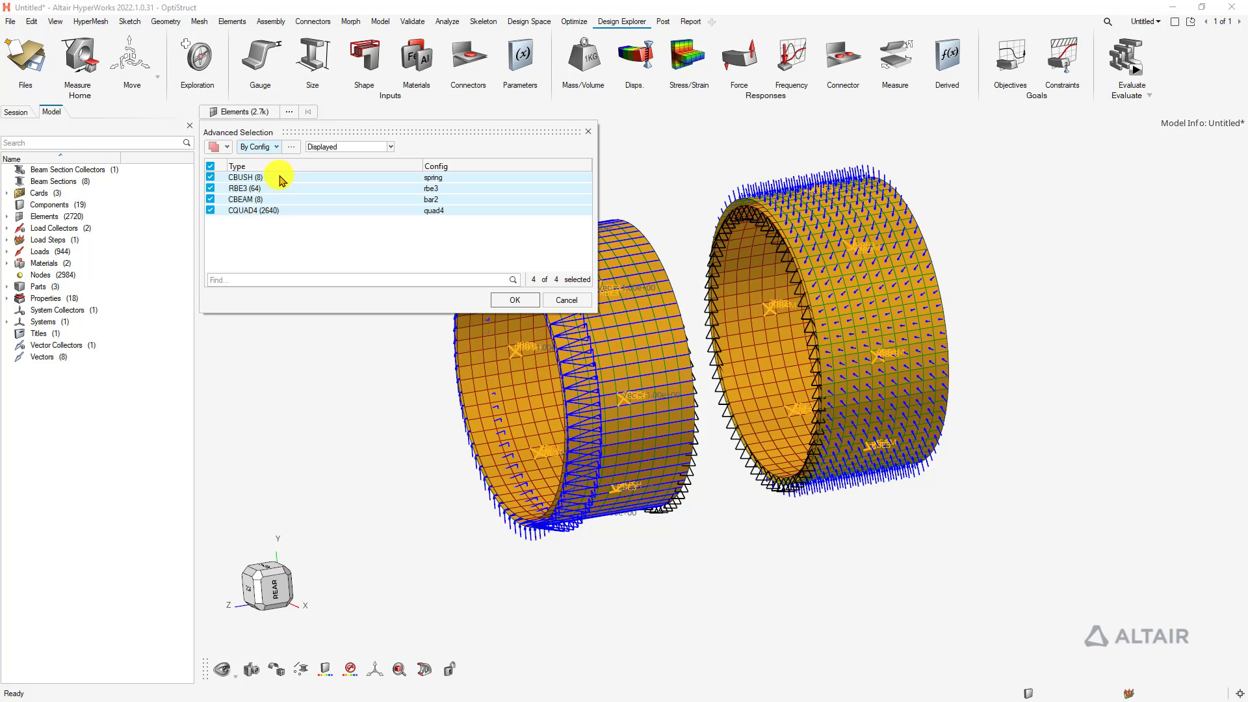
pyautogui.click(210, 187)
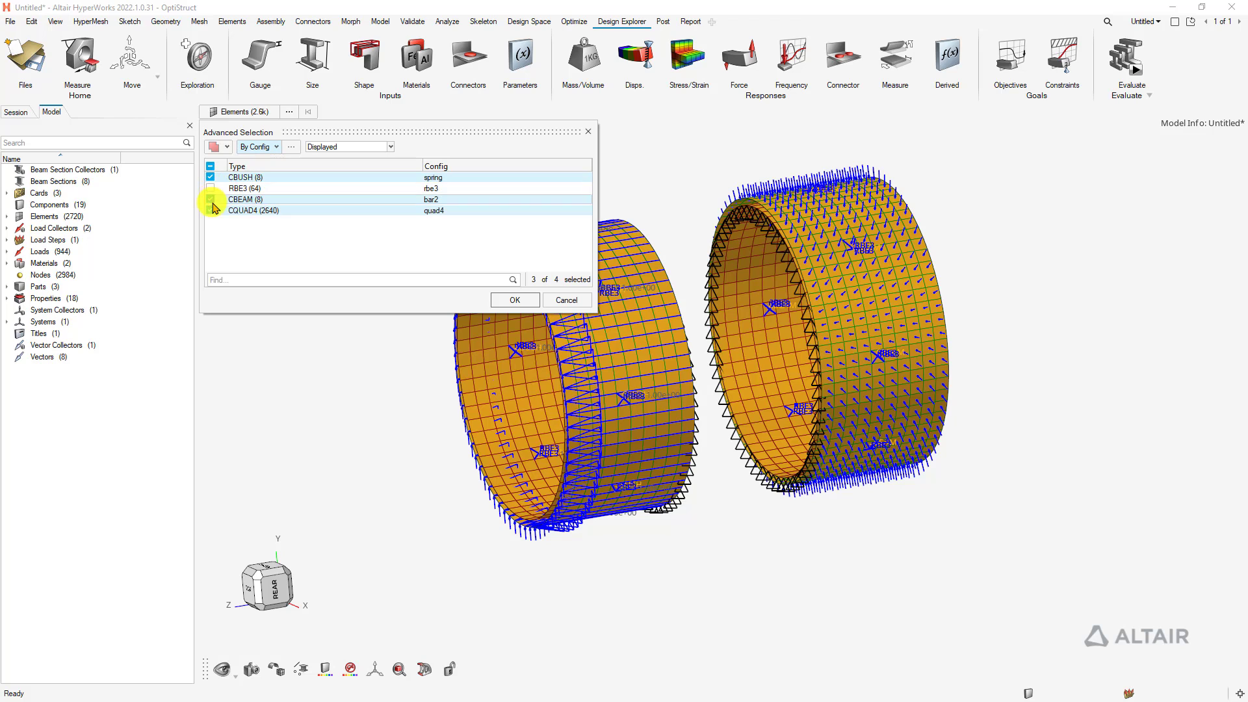
pyautogui.click(210, 210)
pyautogui.click(514, 300)
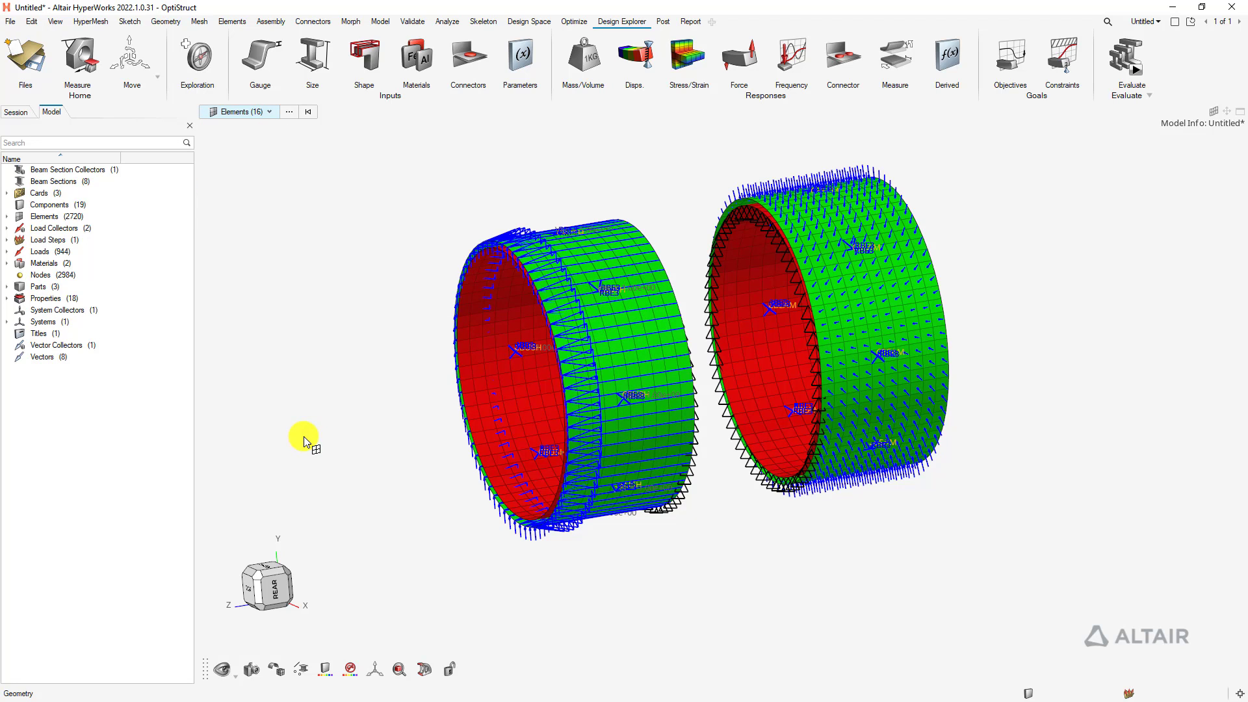
pyautogui.press('i')
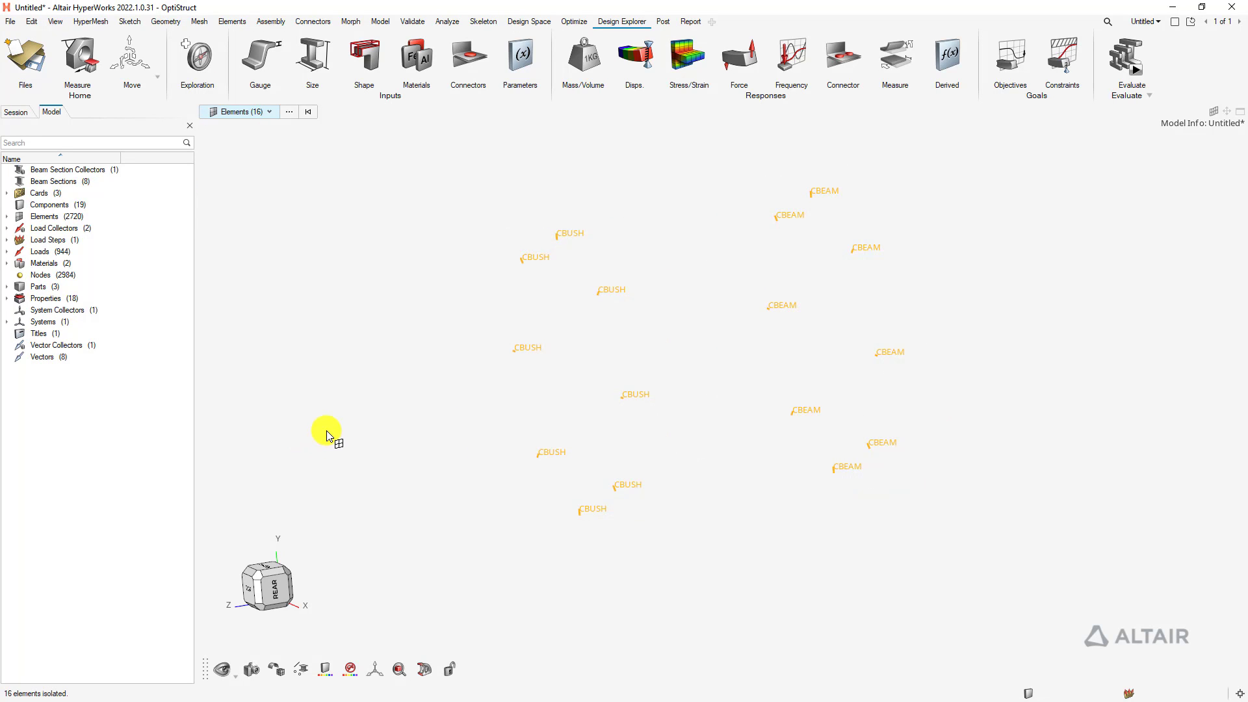
pyautogui.click(327, 437)
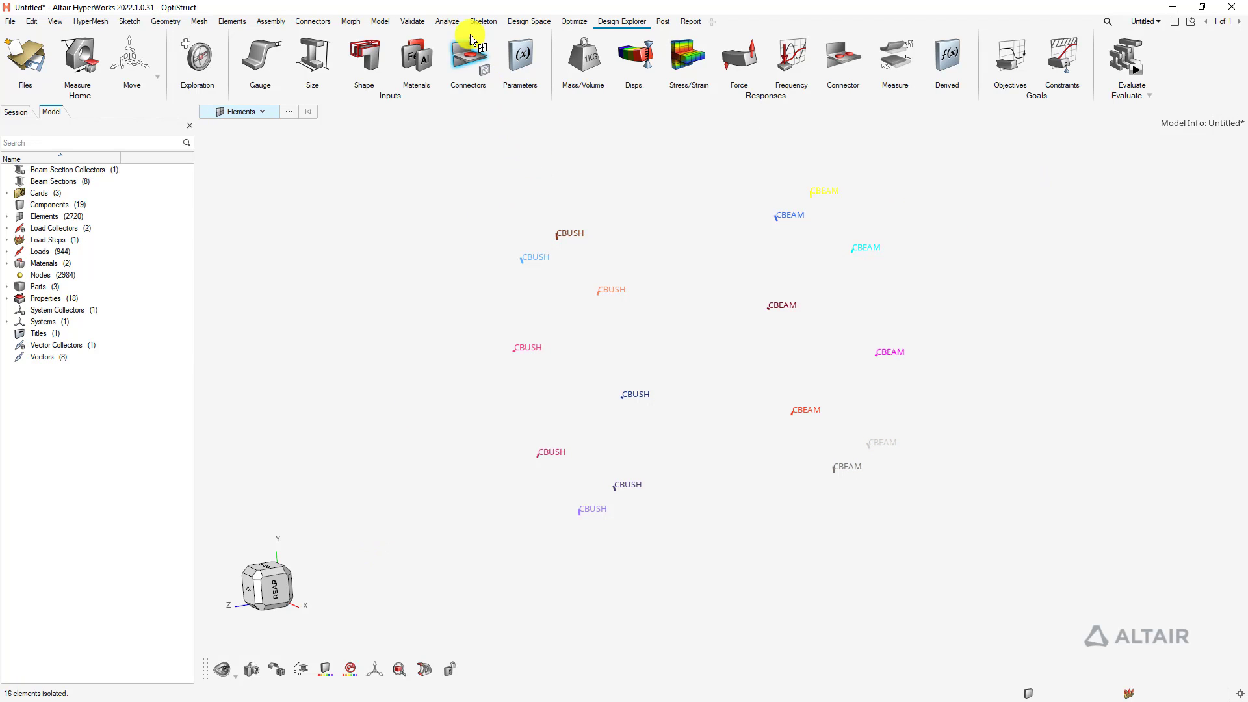
# Save CBUSH_start.fem into bdf_run and run the OptiStruct optimization with -nt 8
pyautogui.click(447, 22)
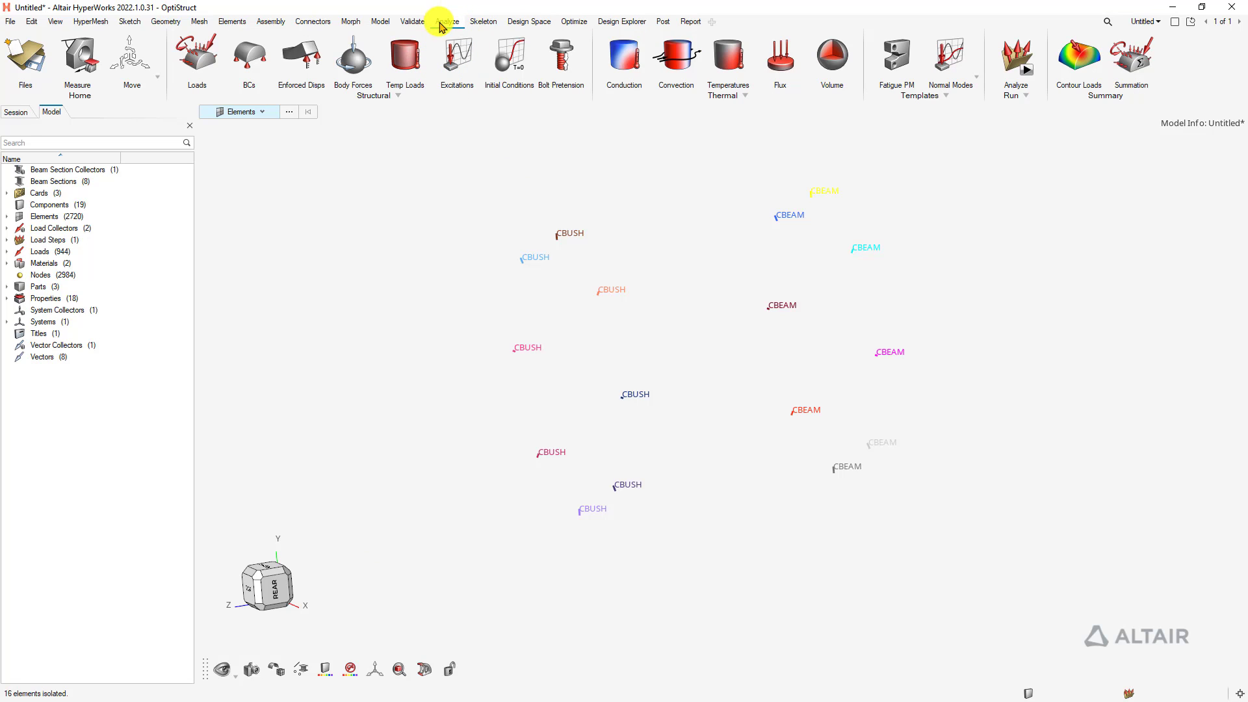
pyautogui.click(1020, 65)
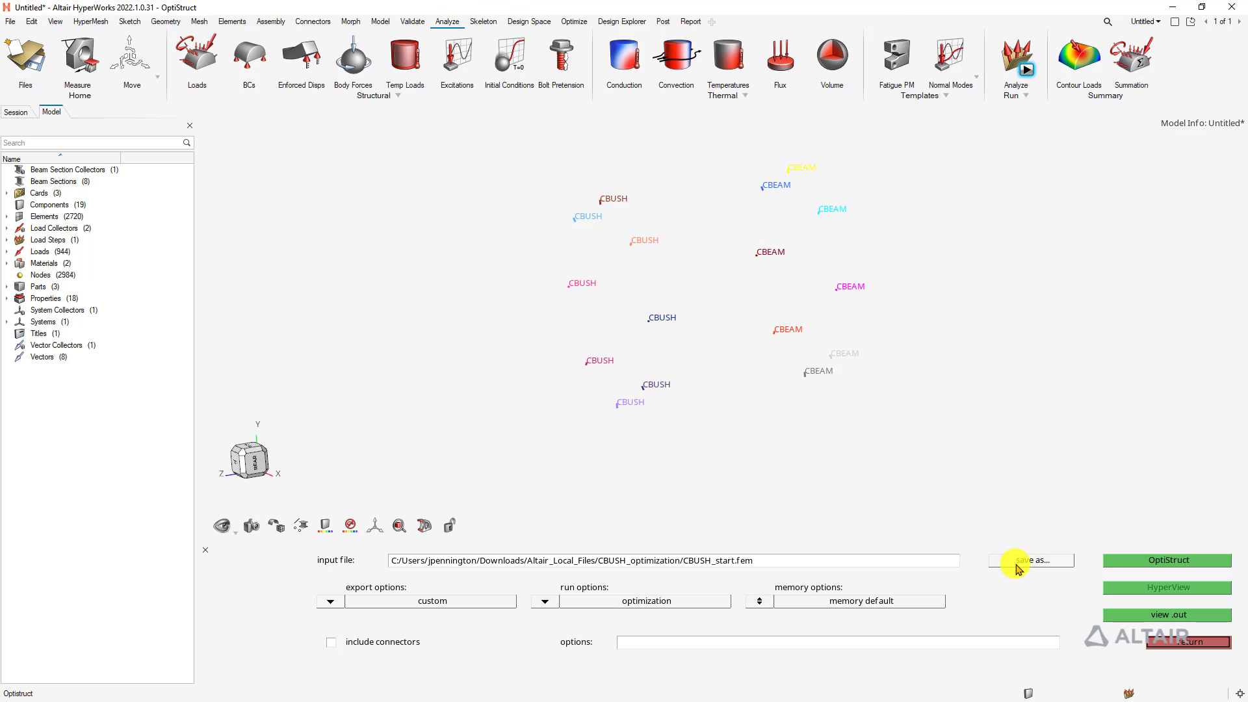
pyautogui.click(1032, 561)
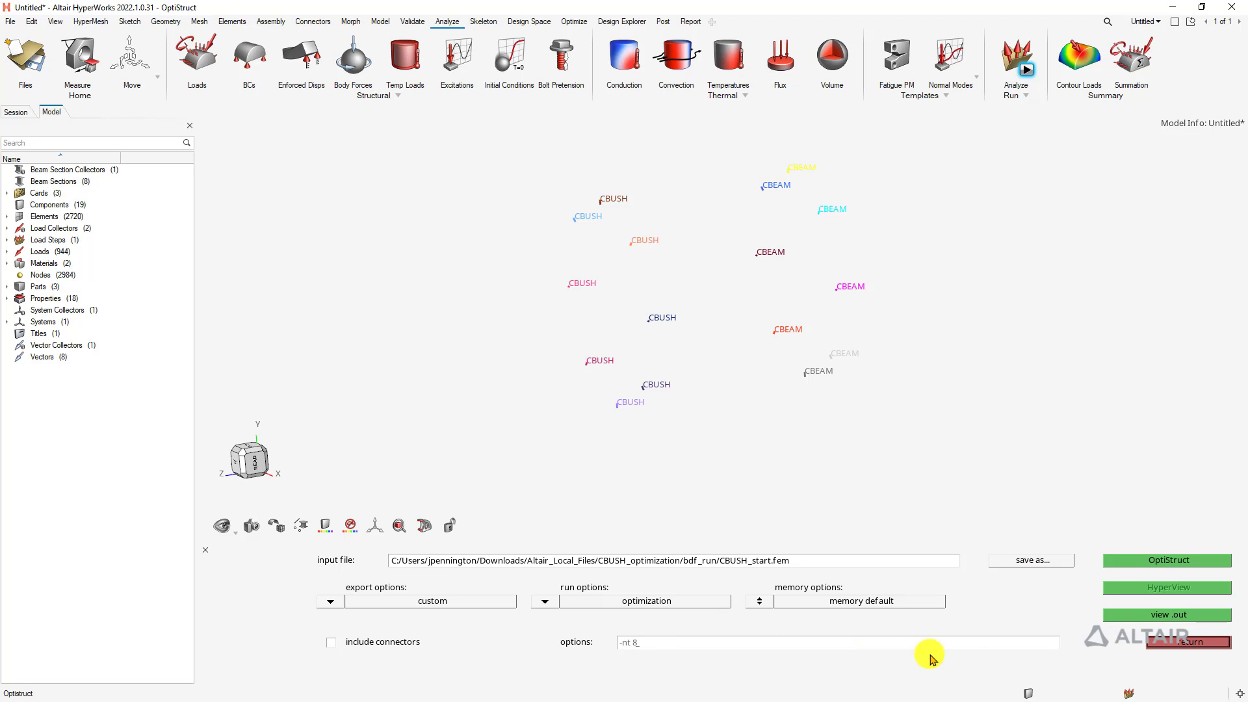
pyautogui.click(1165, 563)
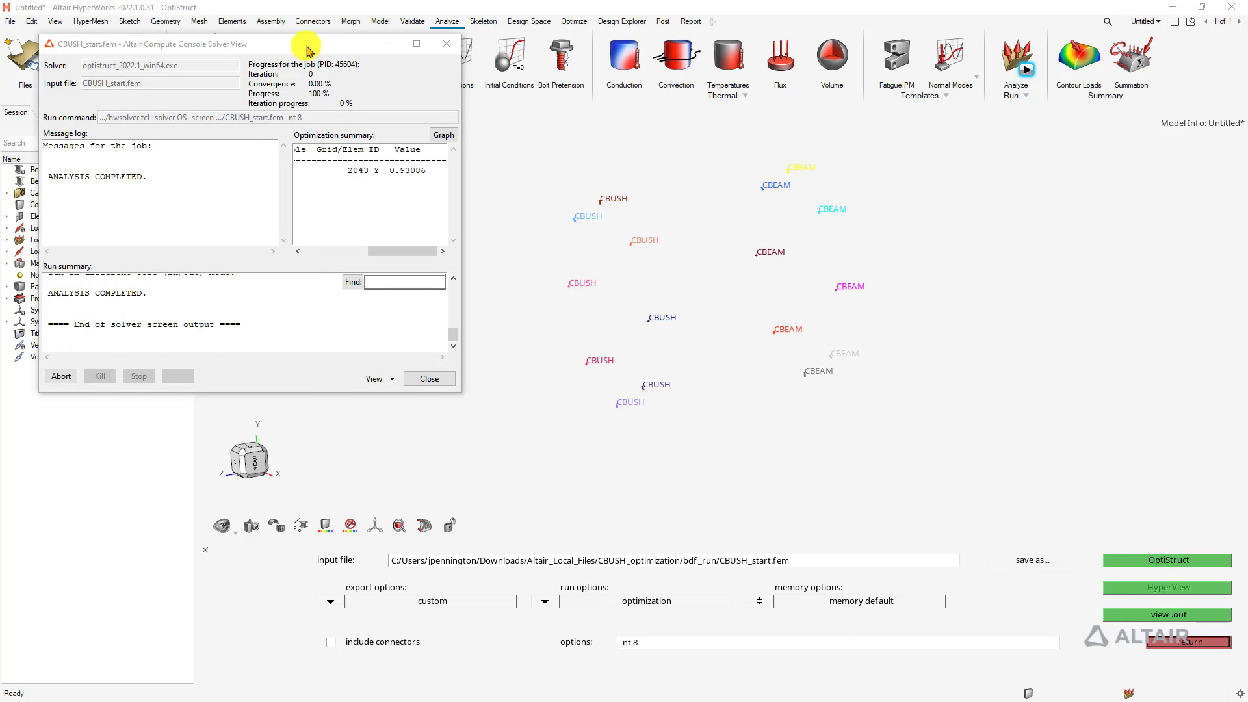
pyautogui.moveTo(148, 176); pyautogui.dragTo(27, 177)
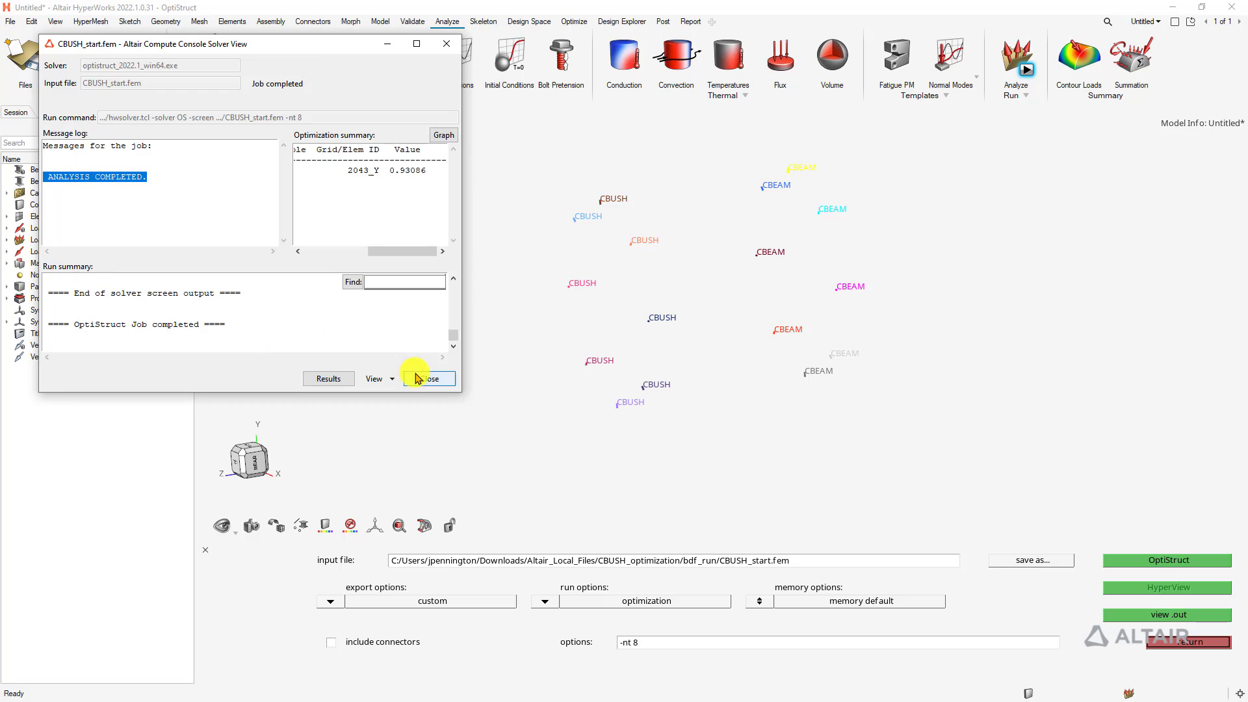
pyautogui.click(427, 379)
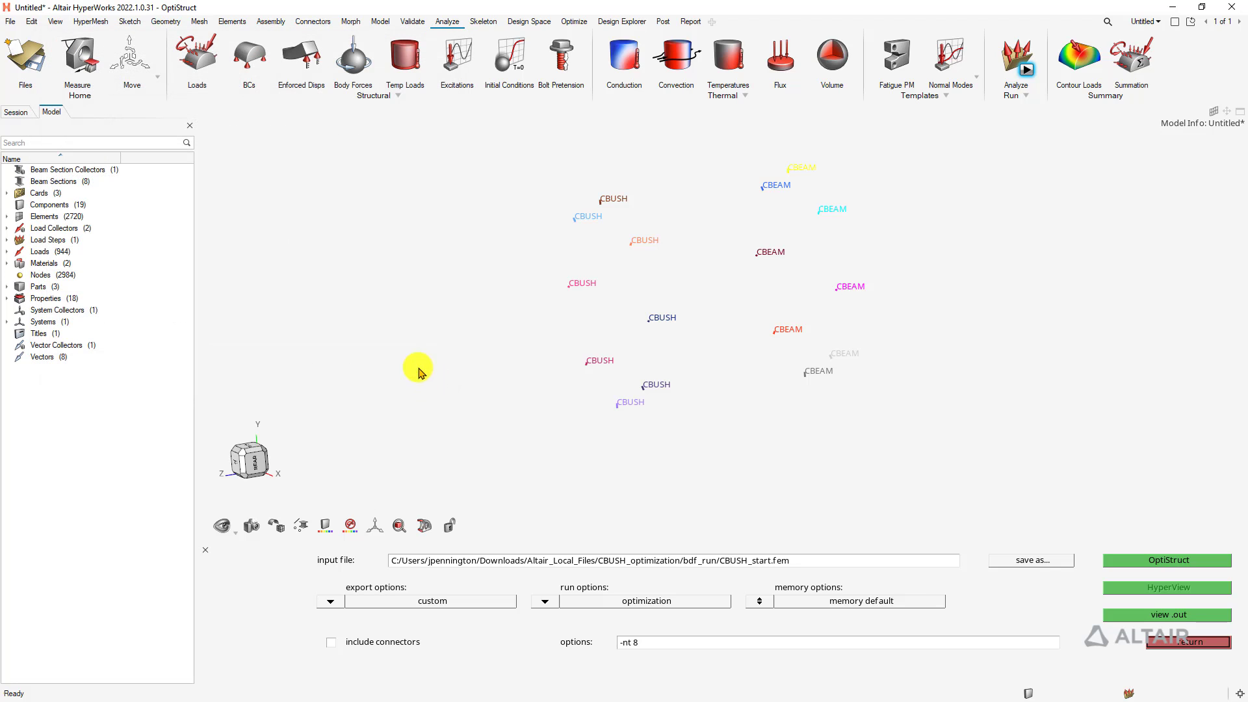
# Load the CBUSH_start.op2 results from the bdf_run folder
pyautogui.click(1199, 644)
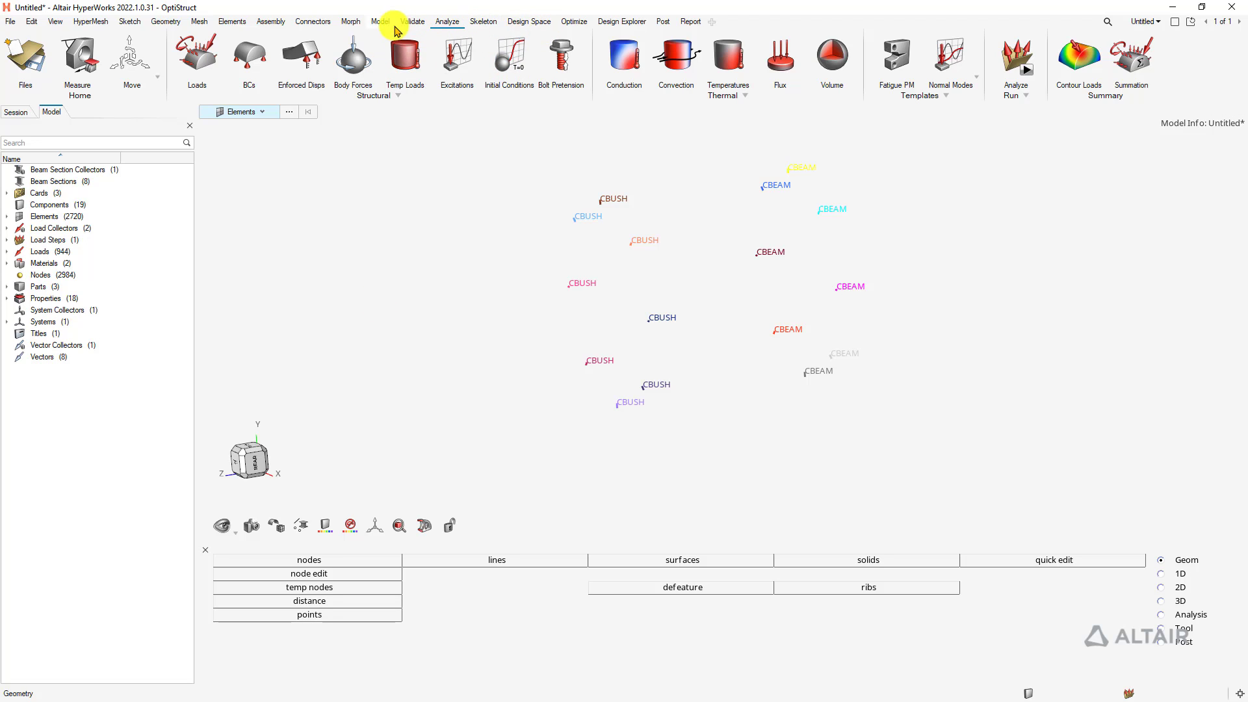
pyautogui.click(662, 21)
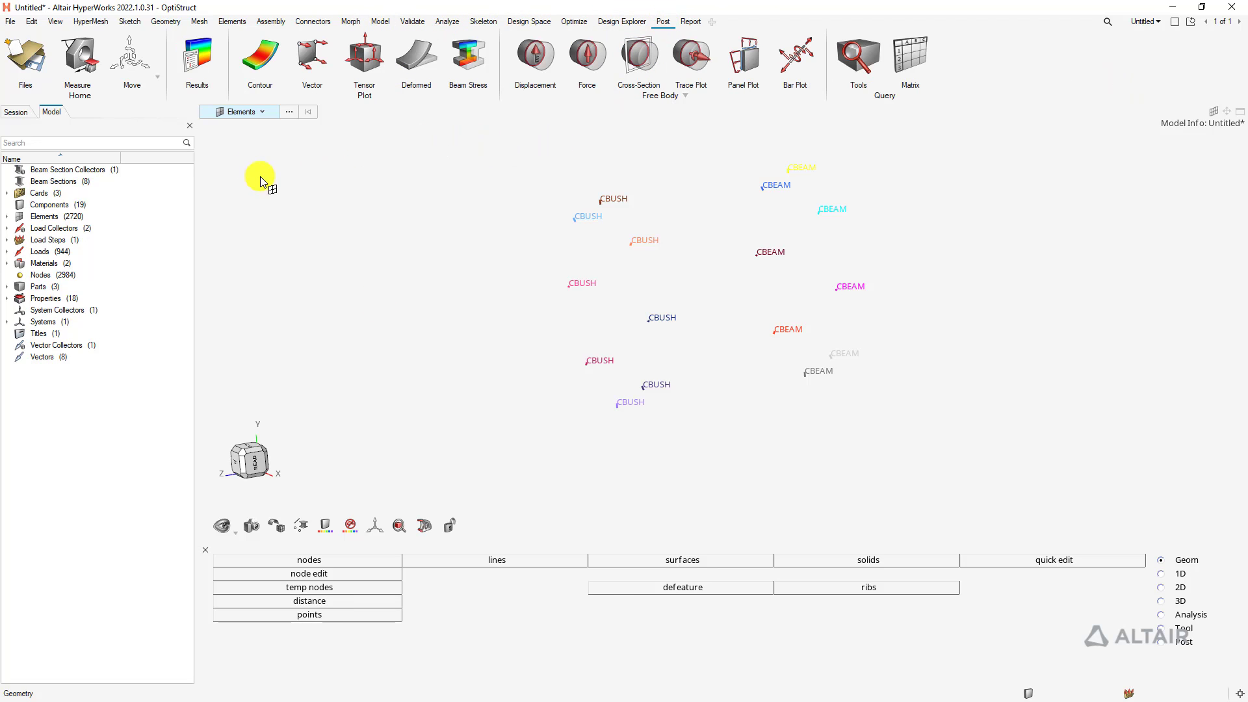
pyautogui.click(199, 59)
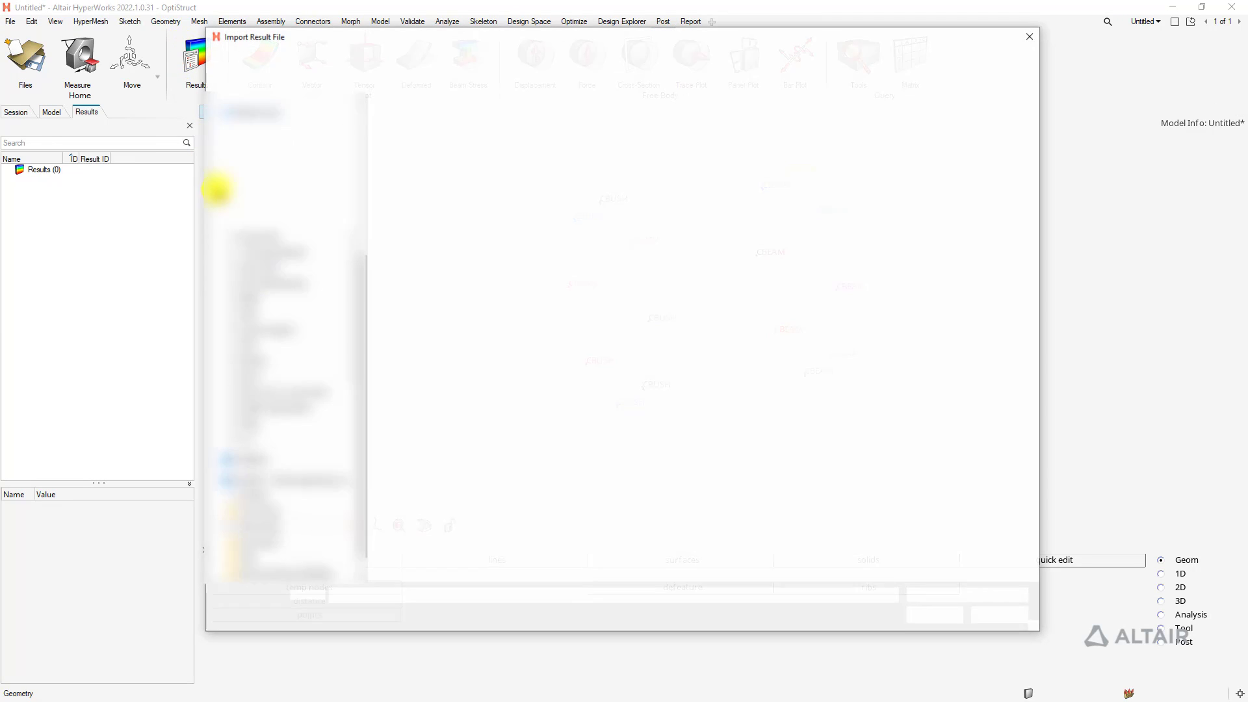
pyautogui.doubleClick(419, 121)
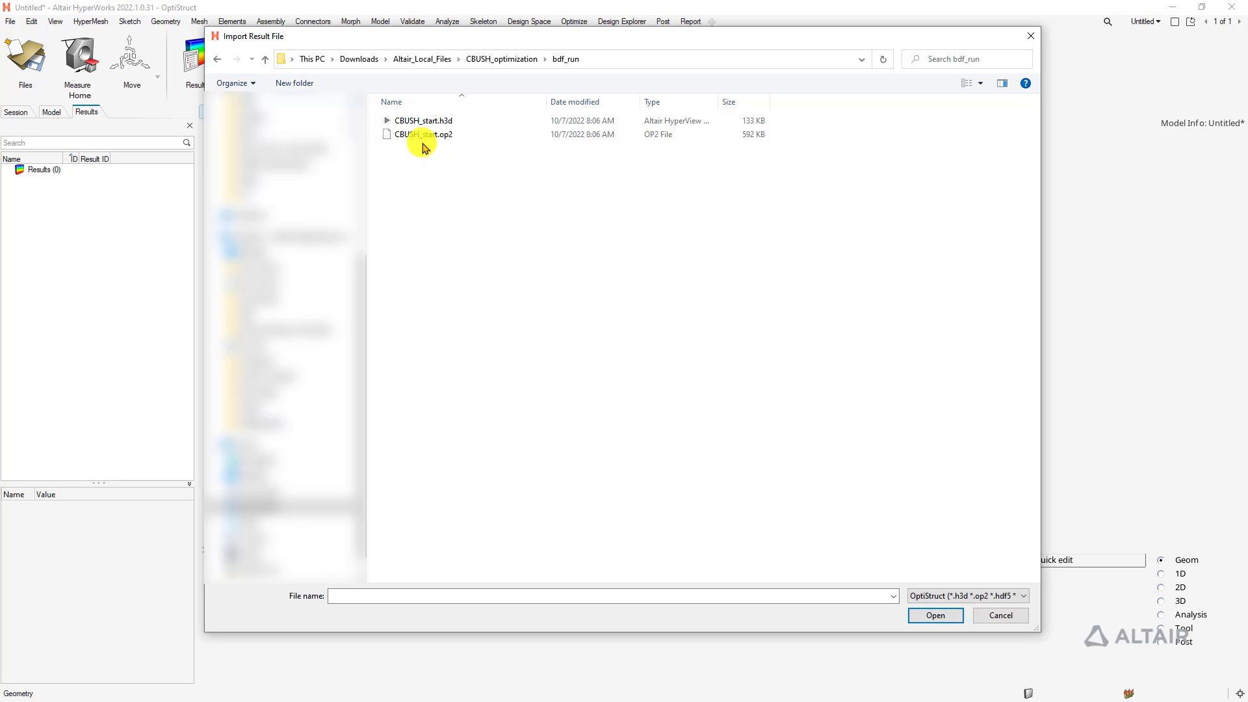
pyautogui.click(422, 137)
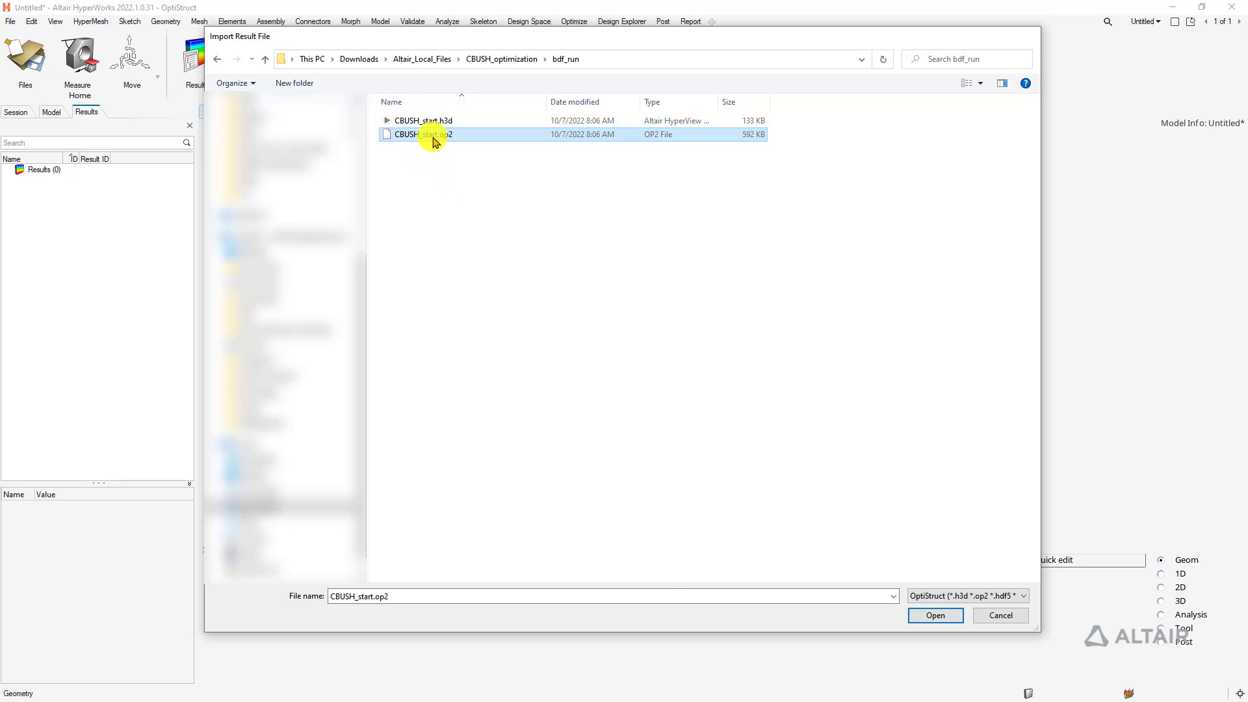
pyautogui.doubleClick(432, 135)
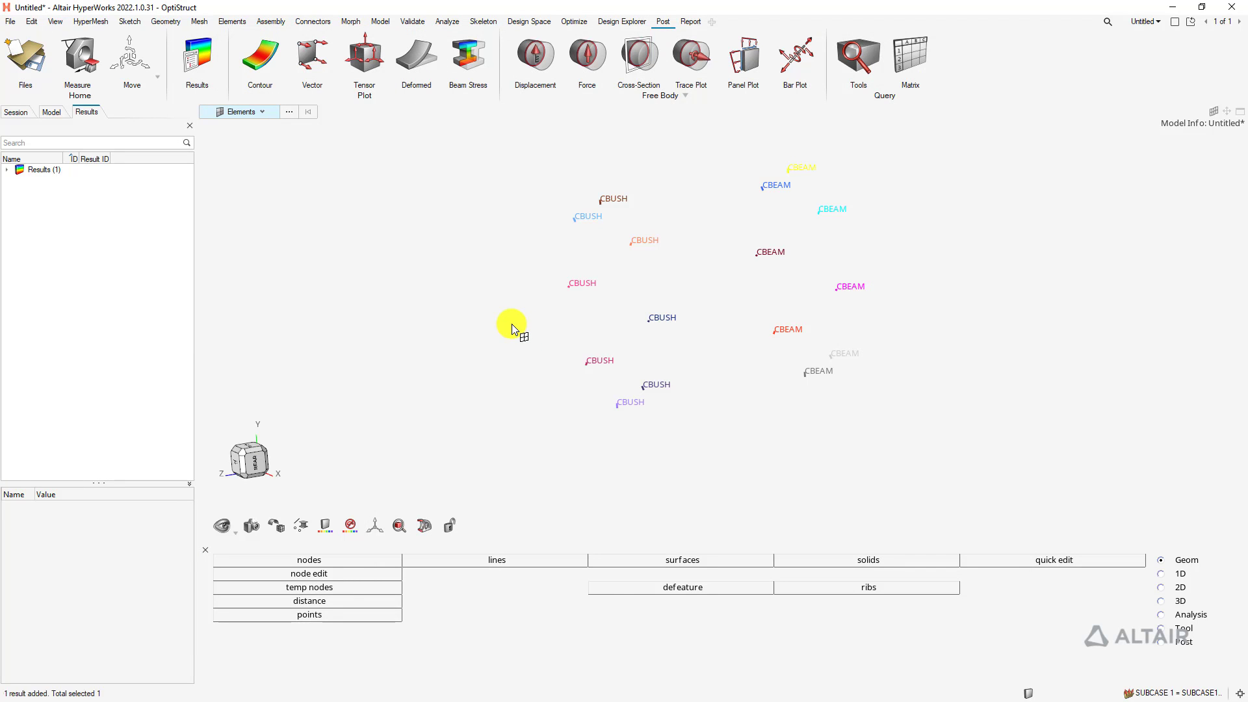
pyautogui.click(19, 182)
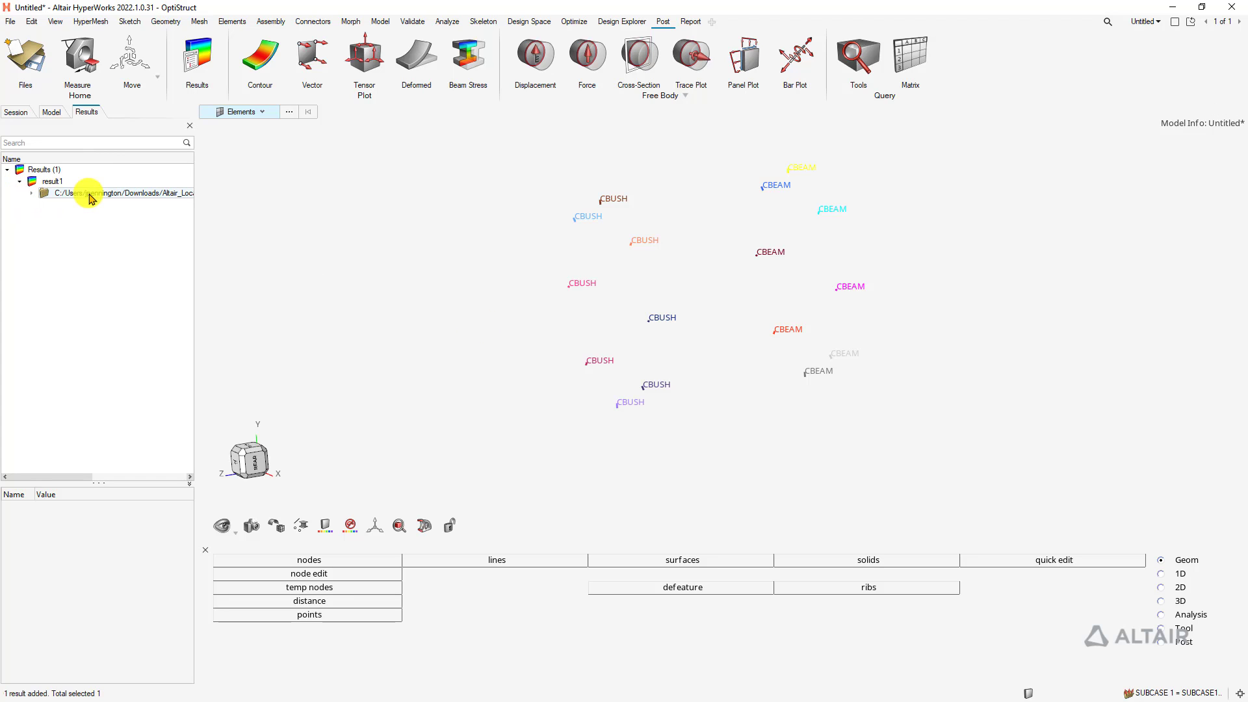
# Plot a von Mises stress contour on the cylinders, peaking at 4.412e+02
pyautogui.click(272, 51)
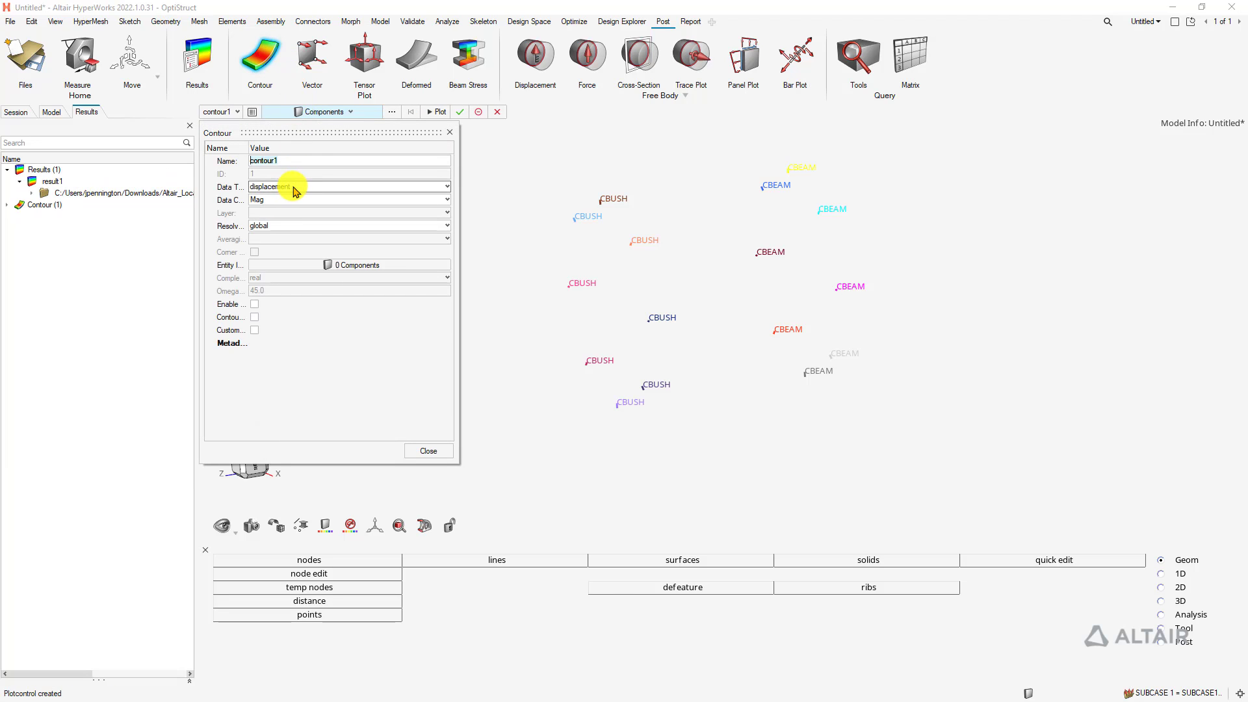
pyautogui.click(296, 188)
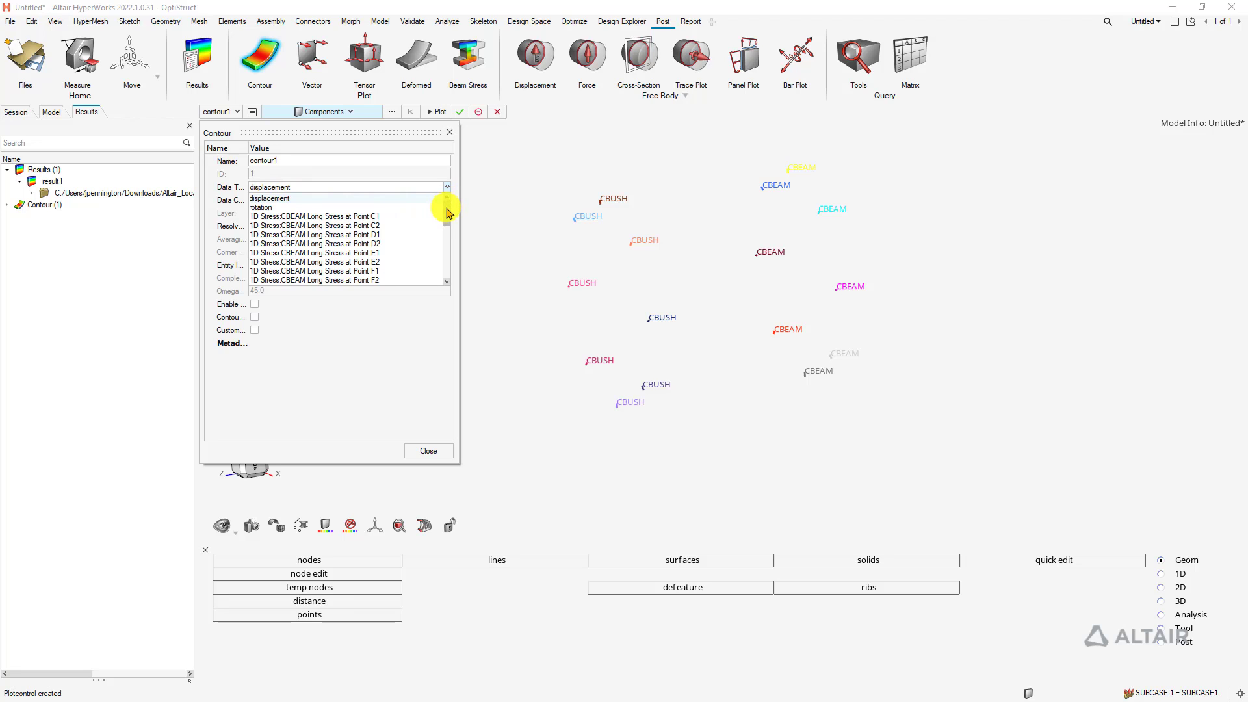
pyautogui.moveTo(447, 211); pyautogui.dragTo(447, 267)
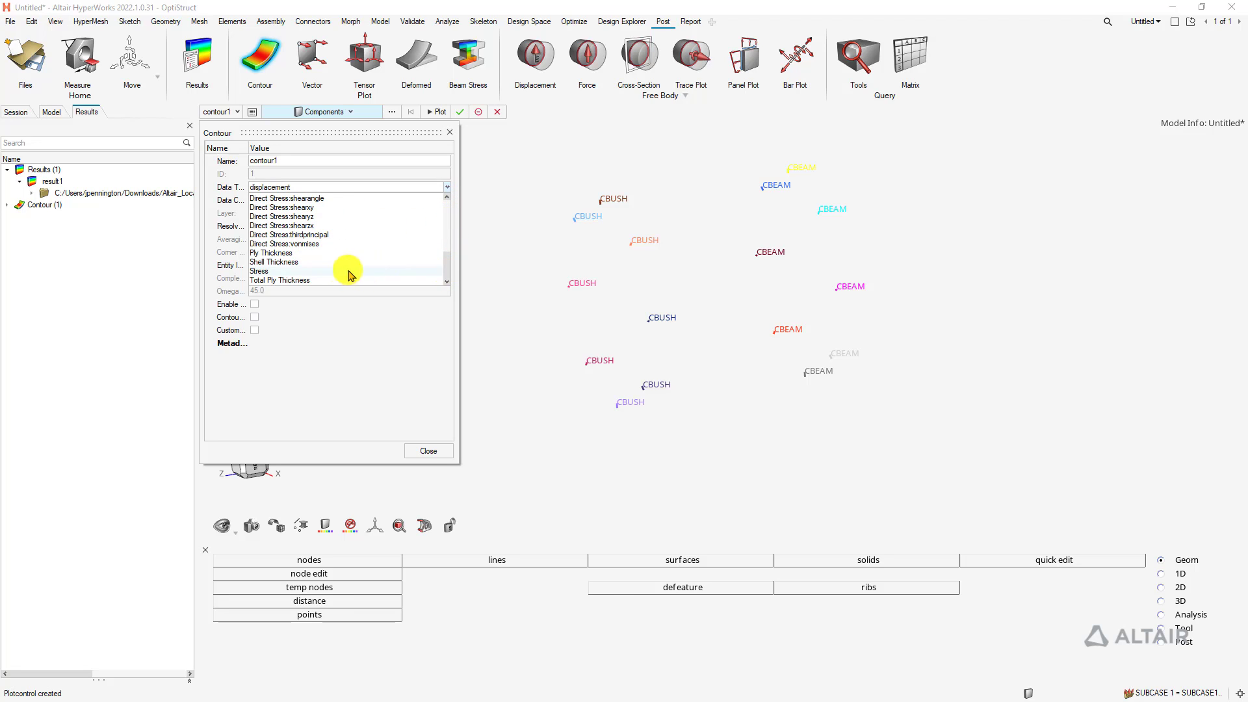
pyautogui.click(279, 271)
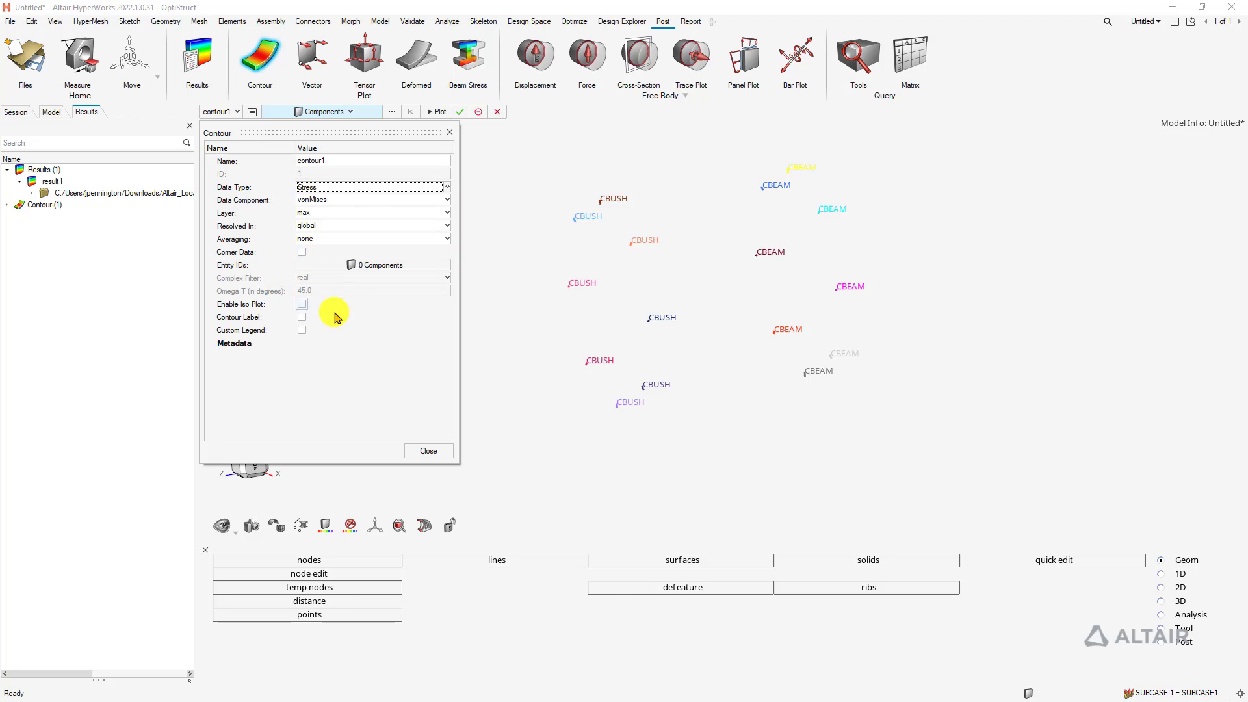
pyautogui.click(461, 113)
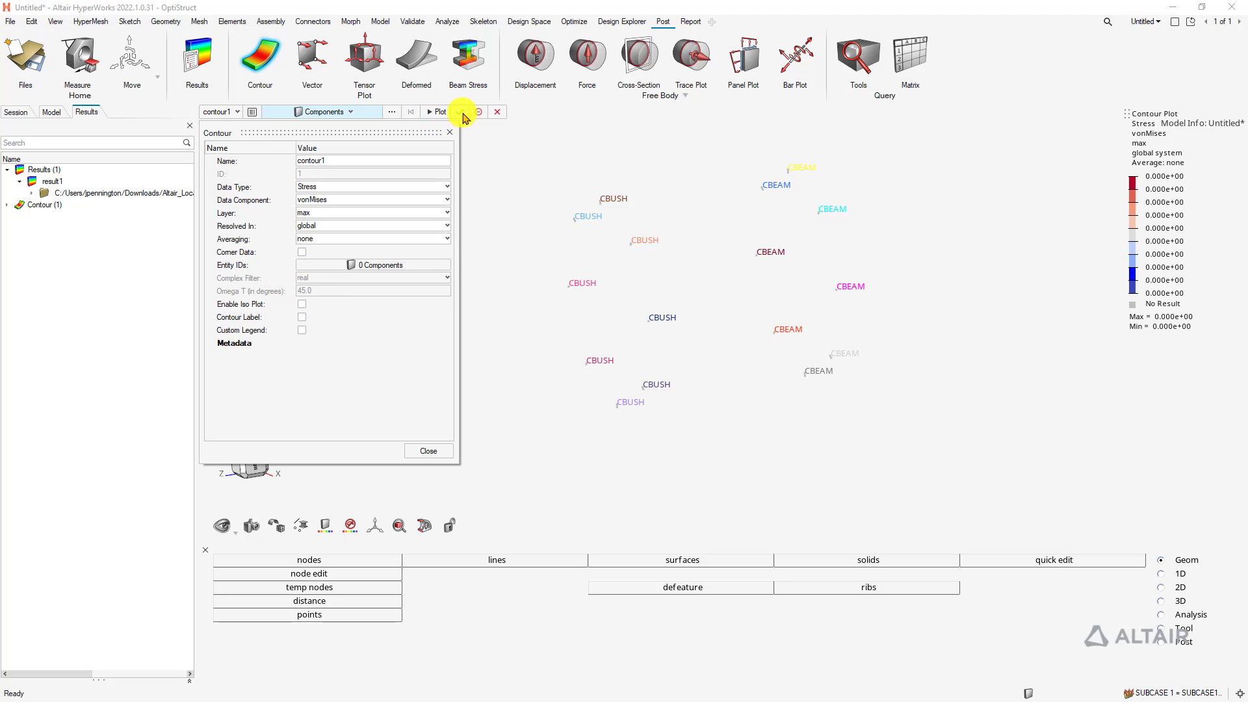
pyautogui.click(464, 114)
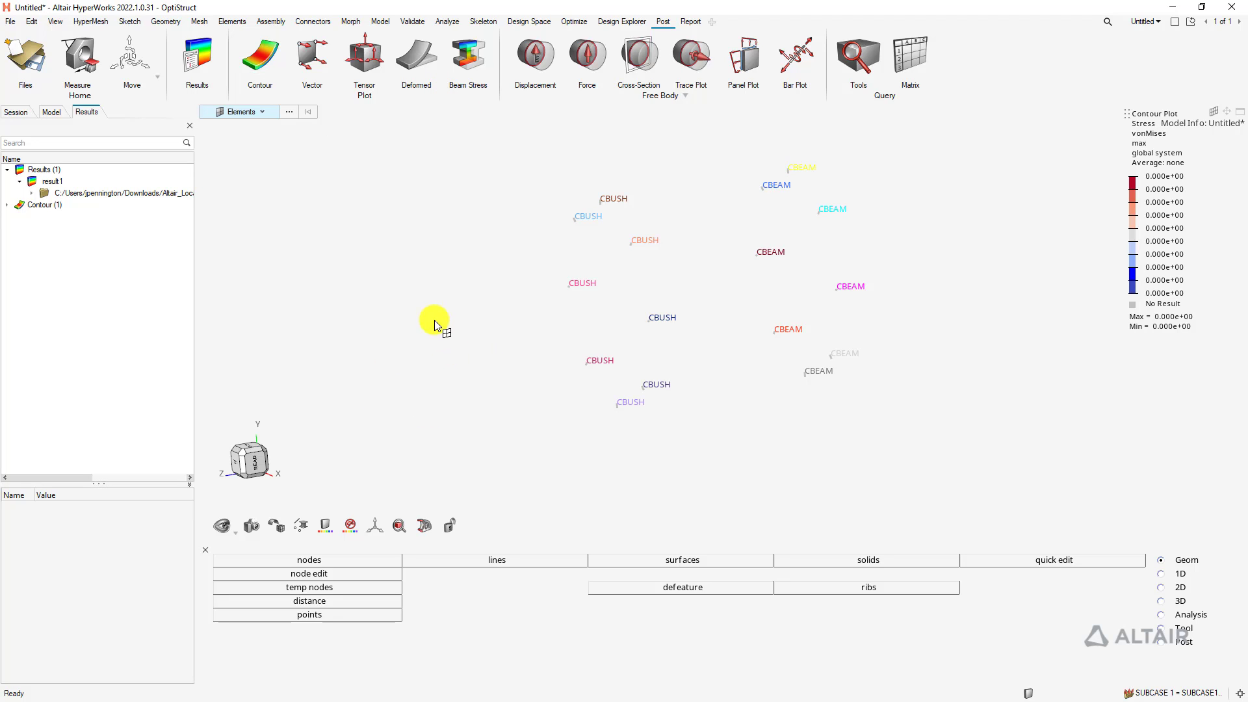
# Show the whole contoured model, hide the Geometry panel, and switch to Design Explorer
pyautogui.press('a')
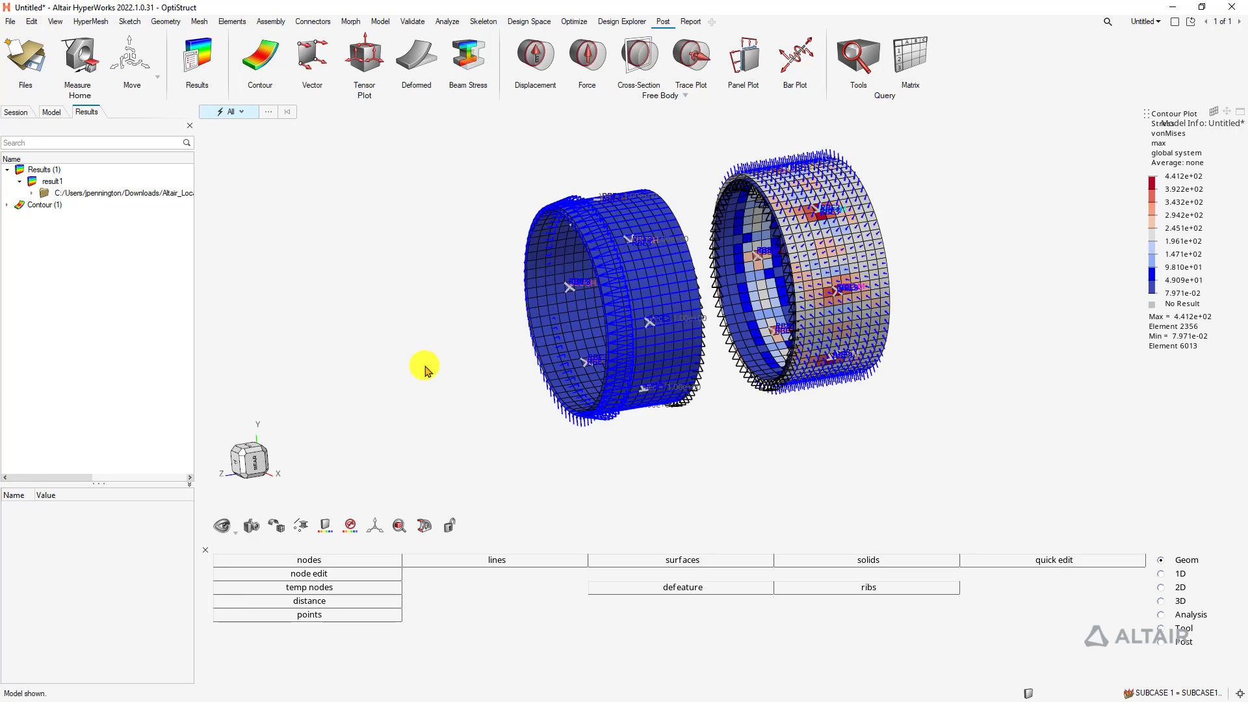
pyautogui.moveTo(419, 344); pyautogui.dragTo(496, 334, button='middle')
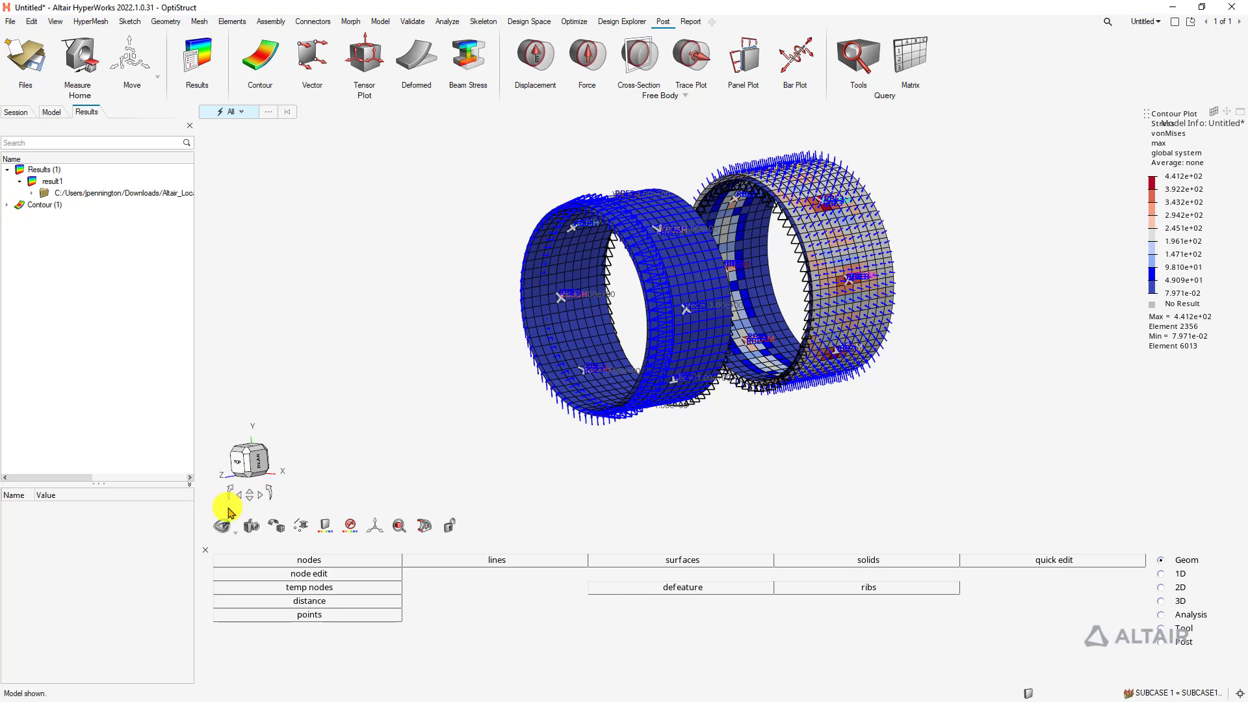
pyautogui.click(205, 550)
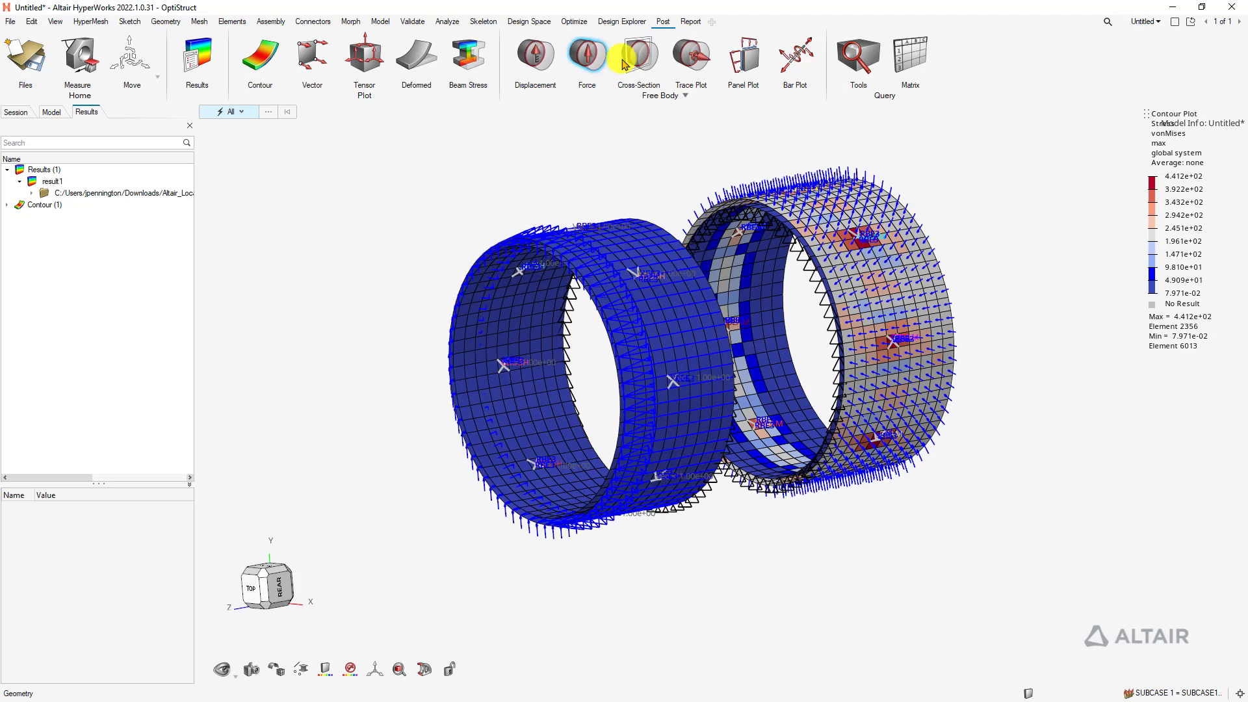
pyautogui.click(623, 22)
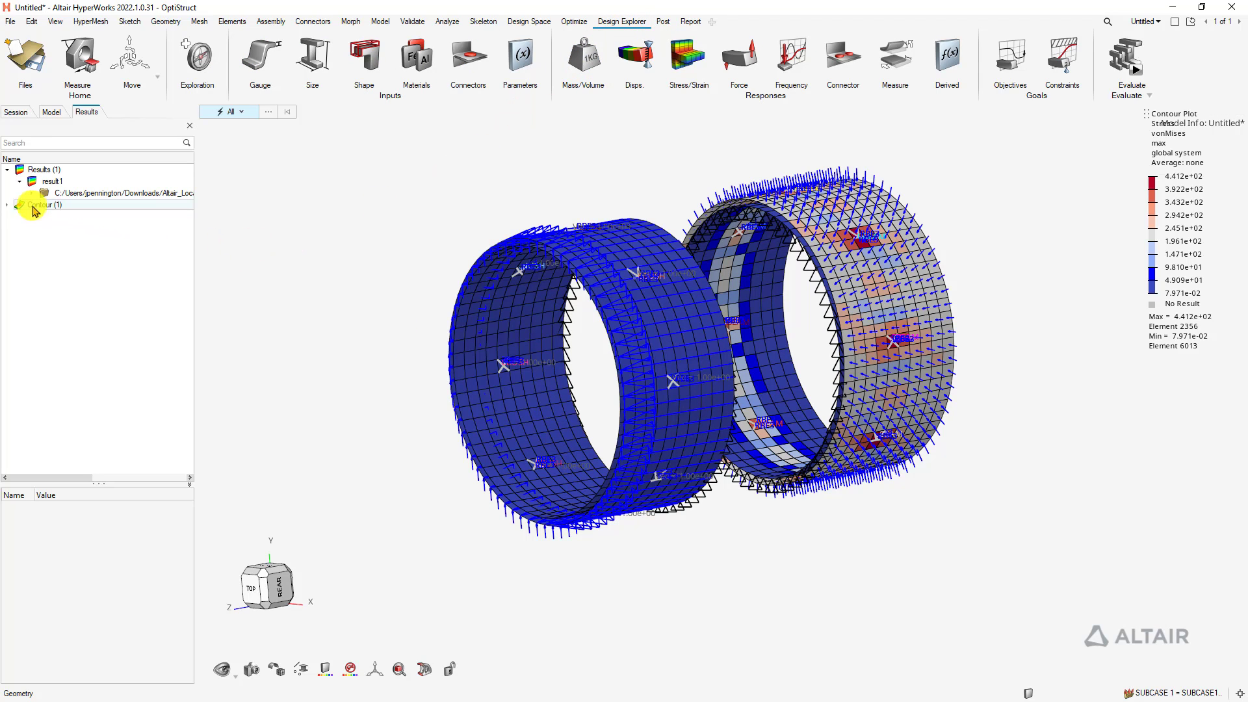
# Turn off contour1, isolate all 2720 elements without load symbols, and lock the view
pyautogui.click(7, 205)
pyautogui.click(32, 216)
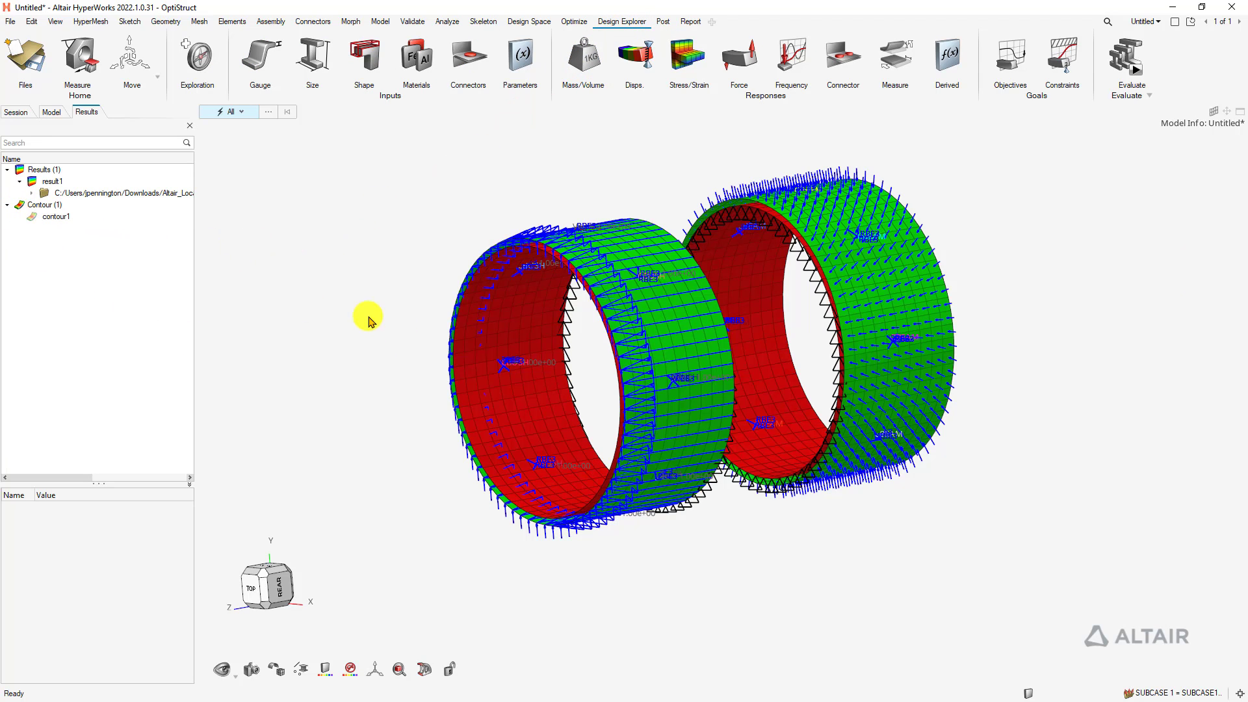
pyautogui.hotkey('ctrl', 'a')
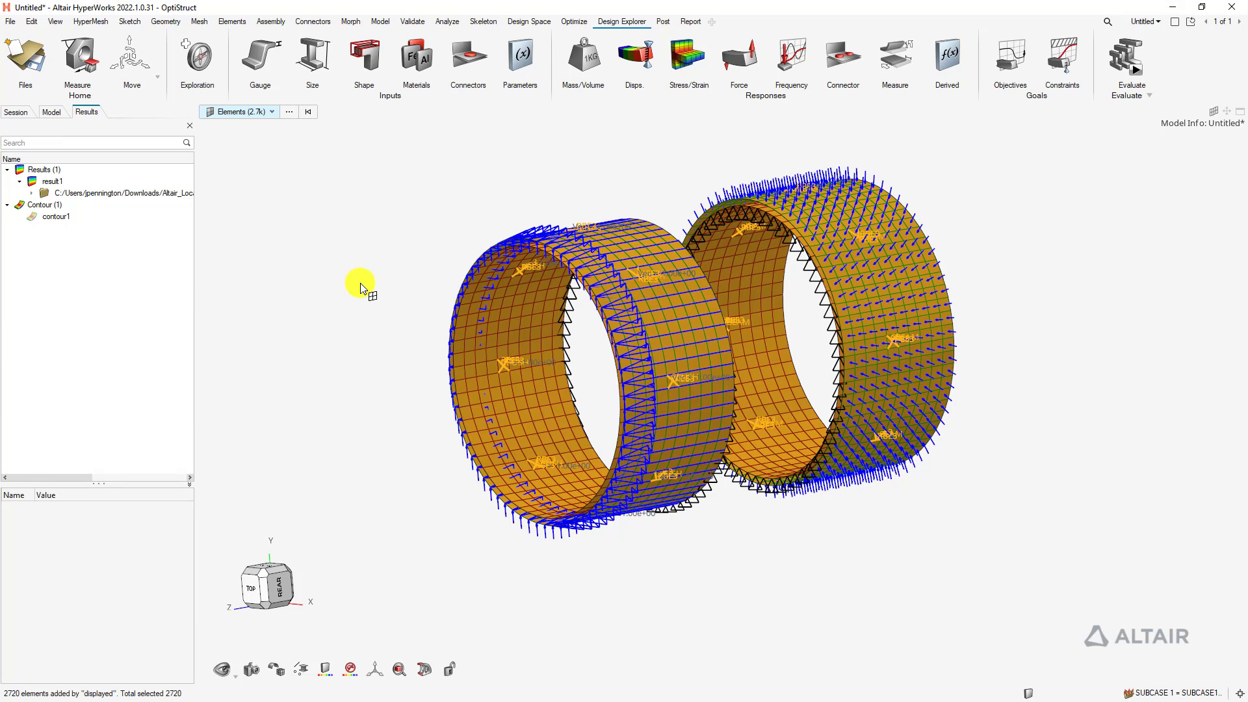
pyautogui.press('i')
pyautogui.click(356, 296)
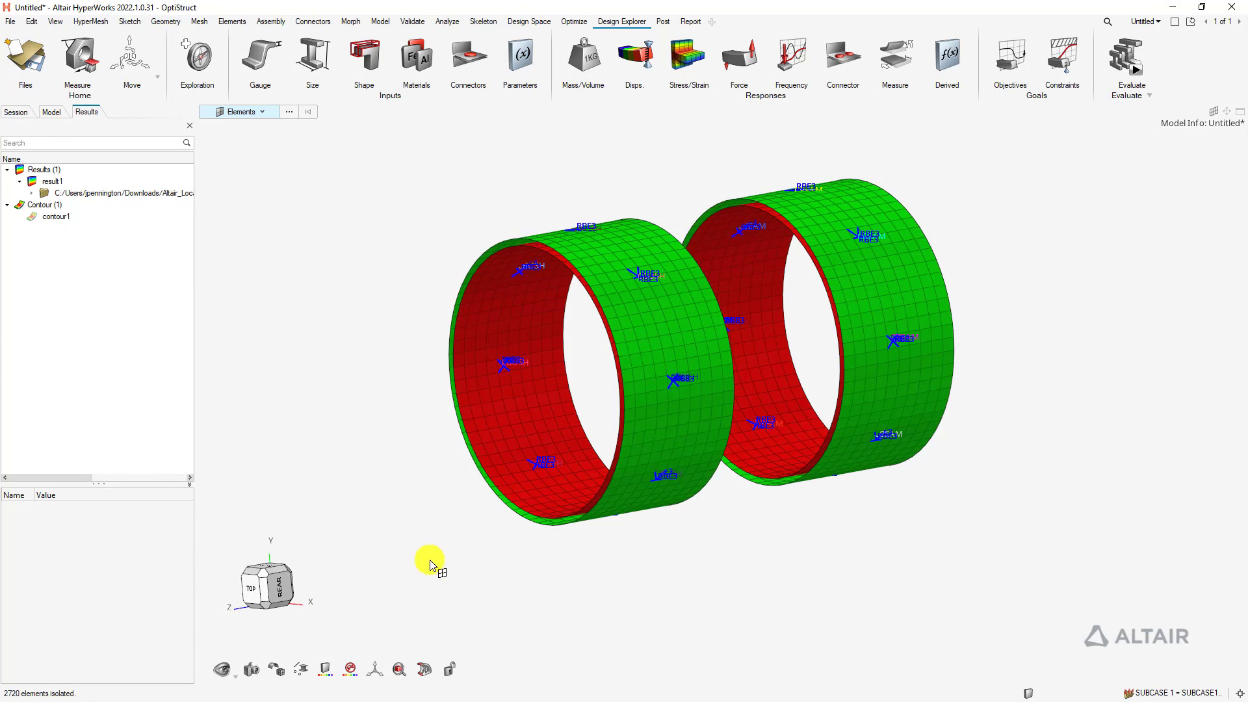
pyautogui.click(449, 667)
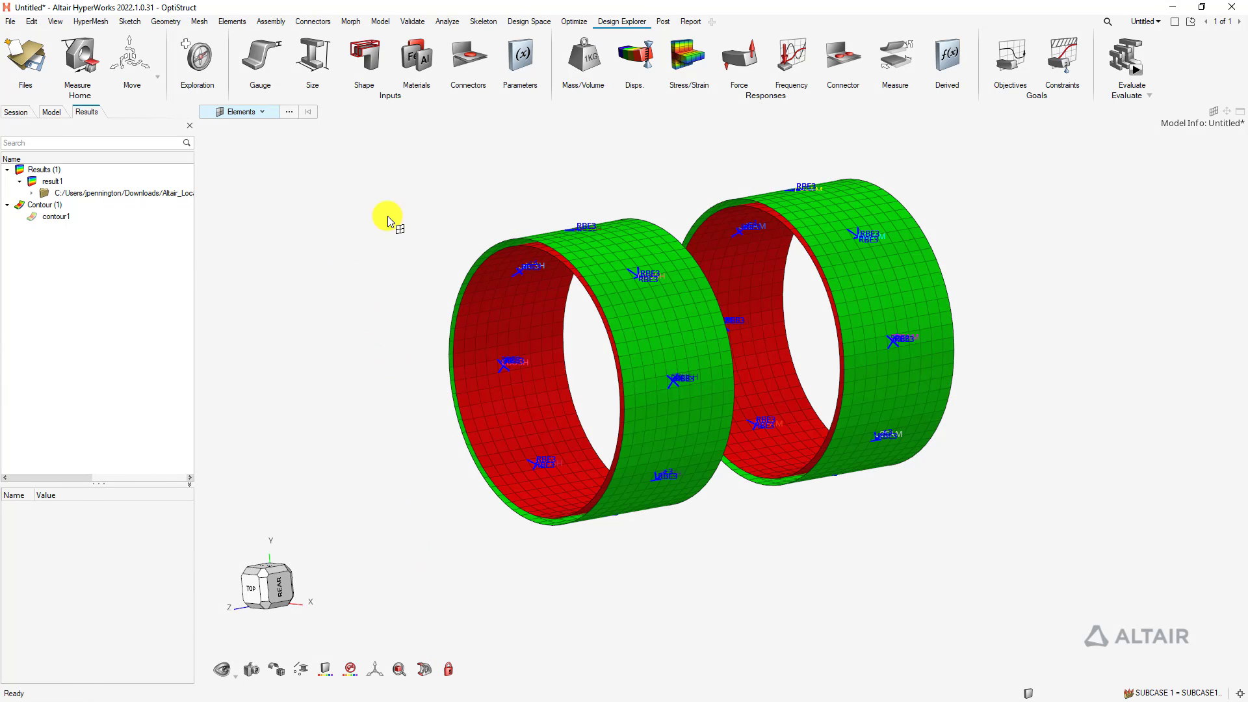
pyautogui.moveTo(1030, 322); pyautogui.dragTo(1011, 360, button='middle')
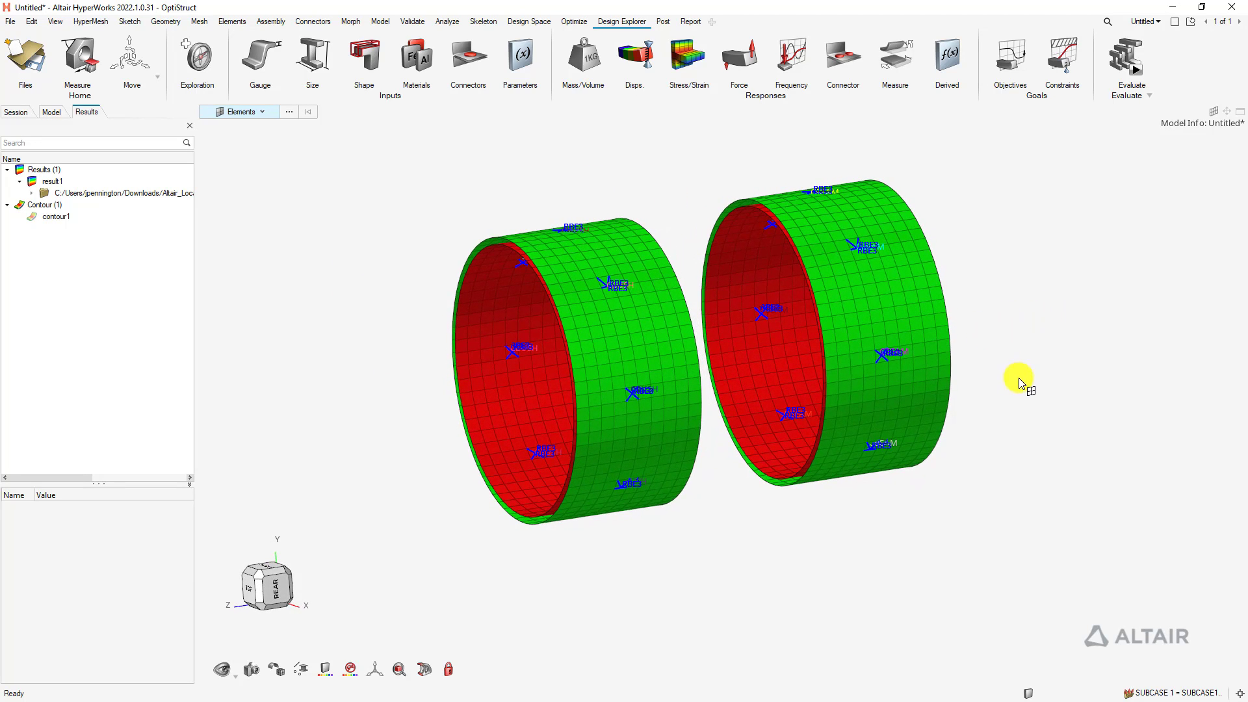
pyautogui.press('Escape')
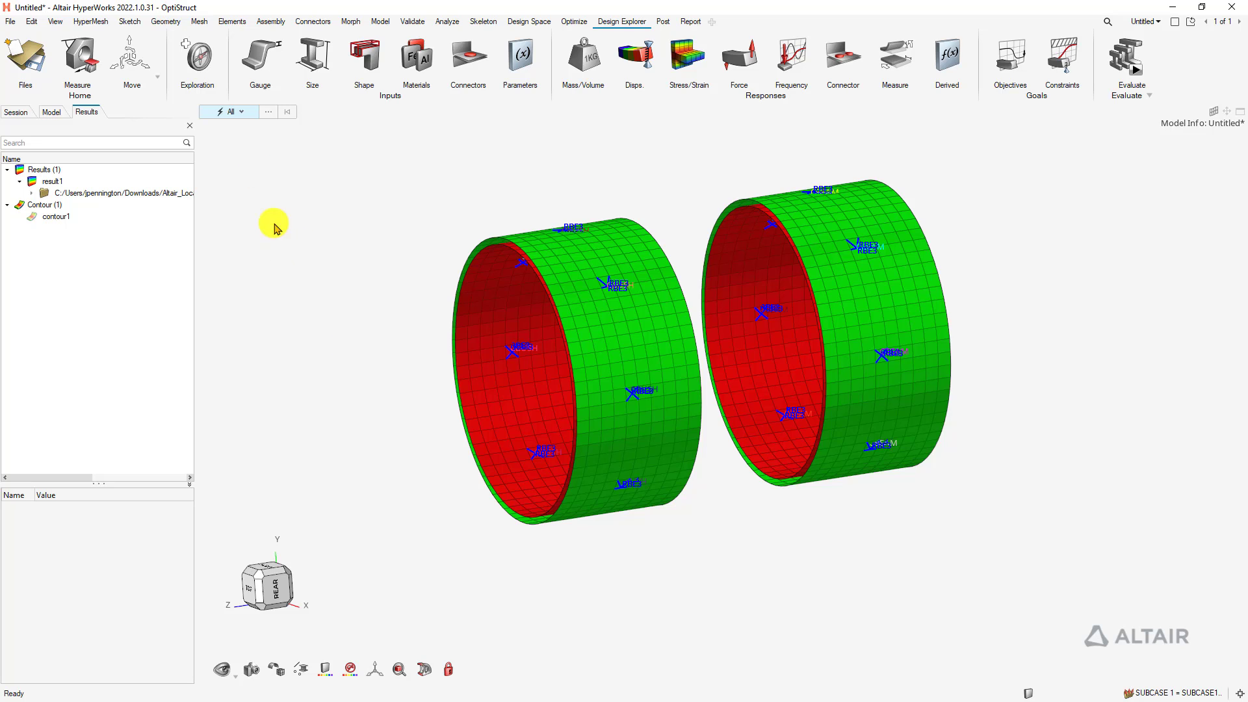
# Add a new Design of Experiments exploration, DOE_1, to Study_1
pyautogui.click(185, 44)
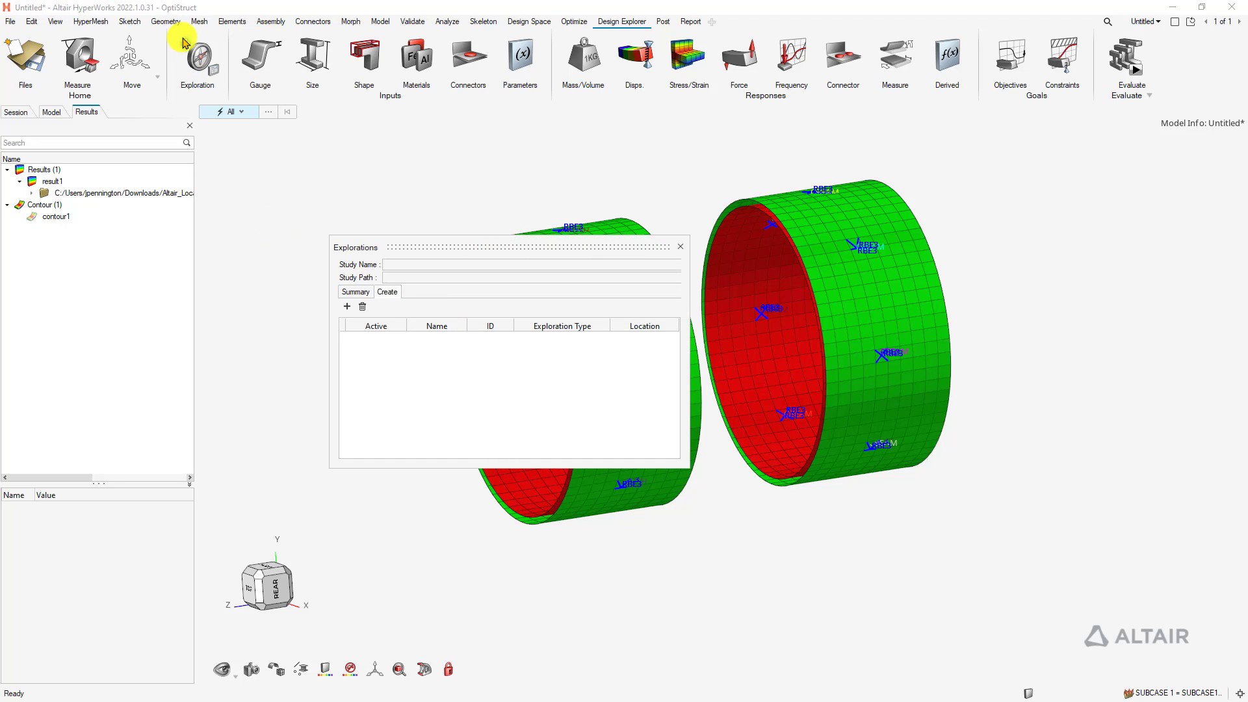
pyautogui.click(348, 306)
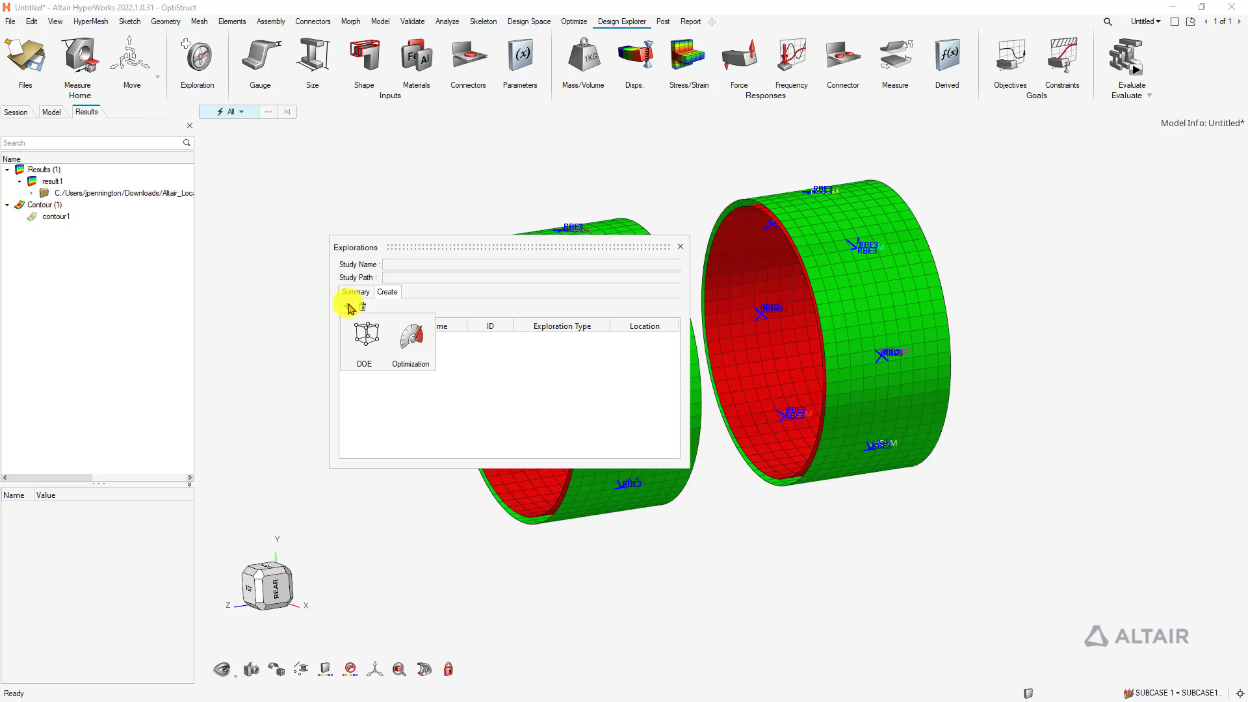
pyautogui.click(357, 337)
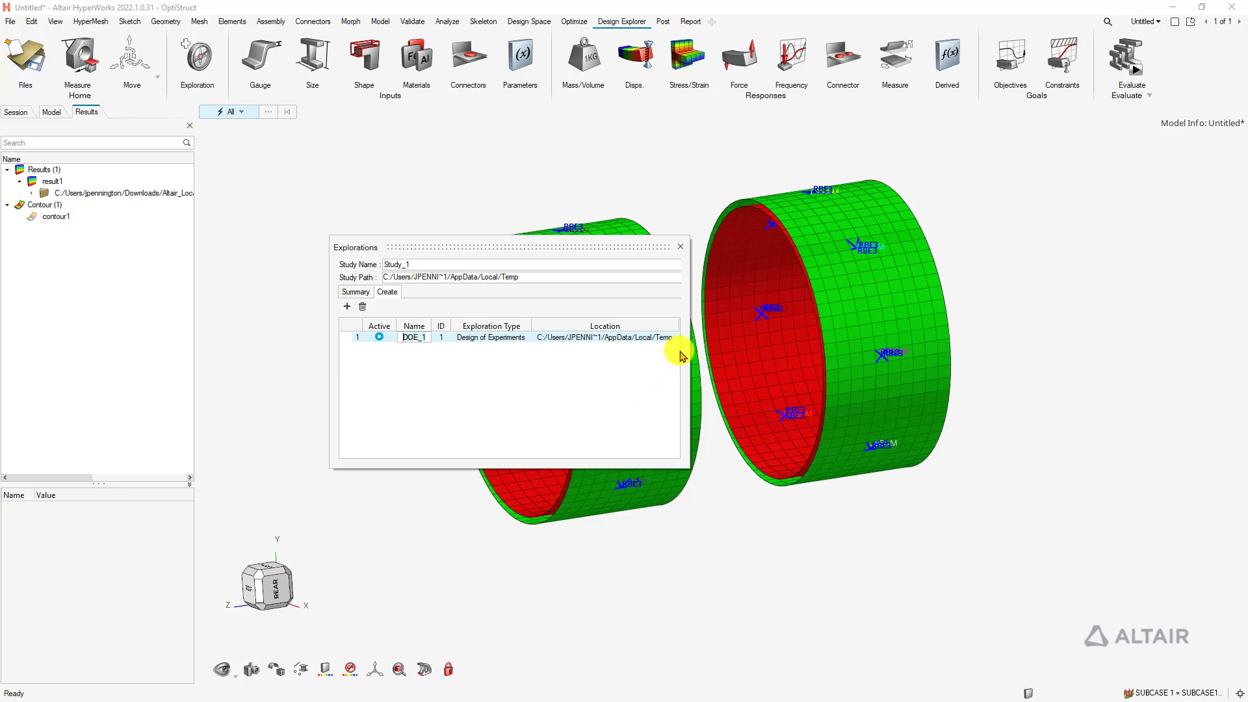
pyautogui.moveTo(689, 347); pyautogui.dragTo(864, 343)
# Set the study path to the DOE_CBUSH folder under CBUSH_optimization
pyautogui.click(696, 278)
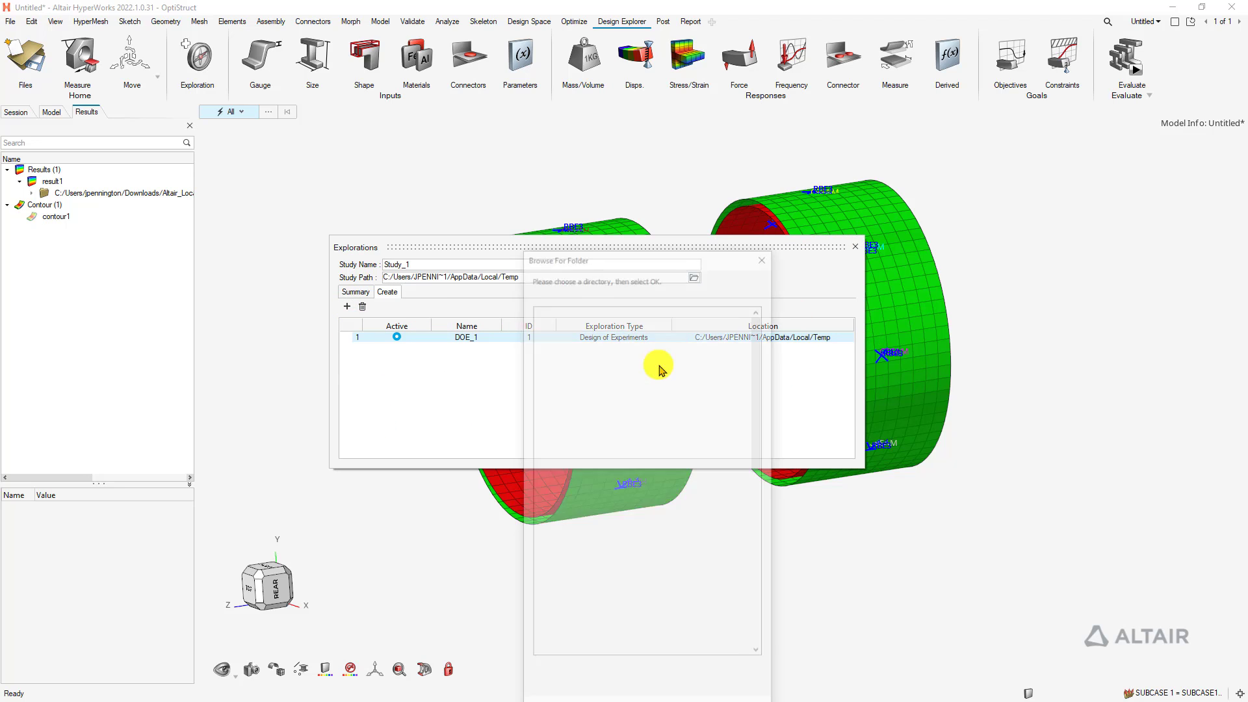
pyautogui.click(548, 439)
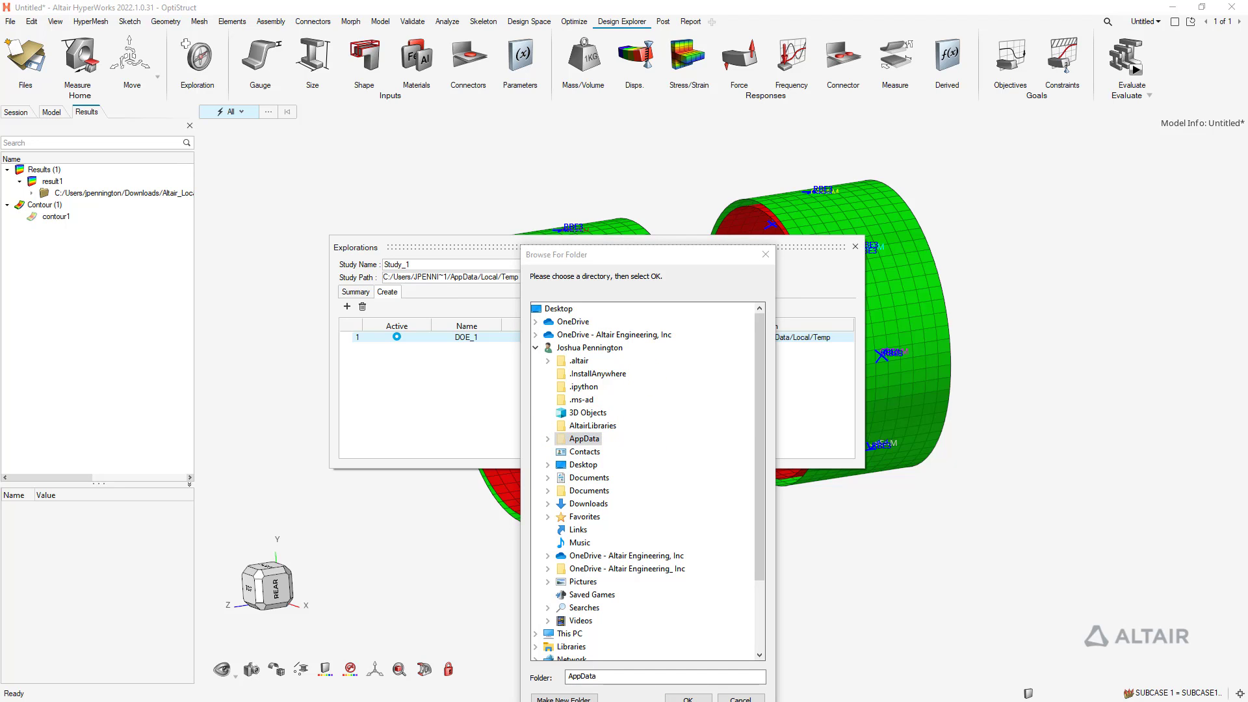
pyautogui.moveTo(629, 676); pyautogui.dragTo(490, 673)
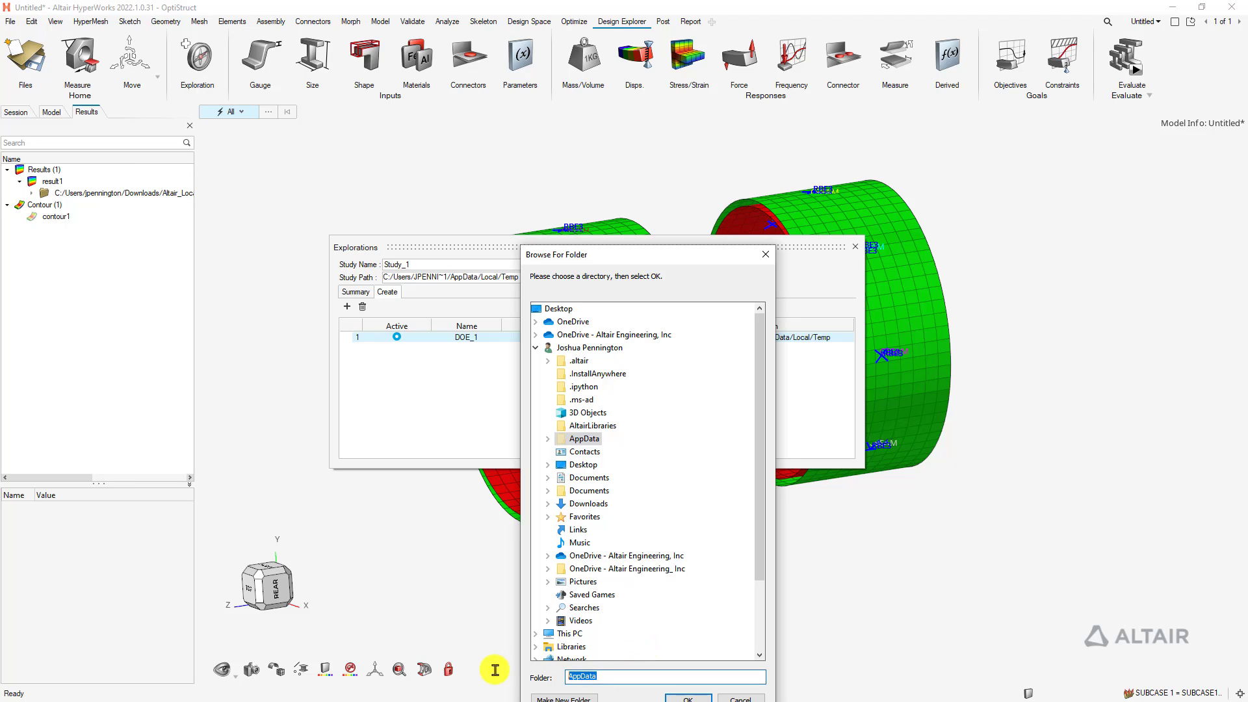
pyautogui.click(688, 698)
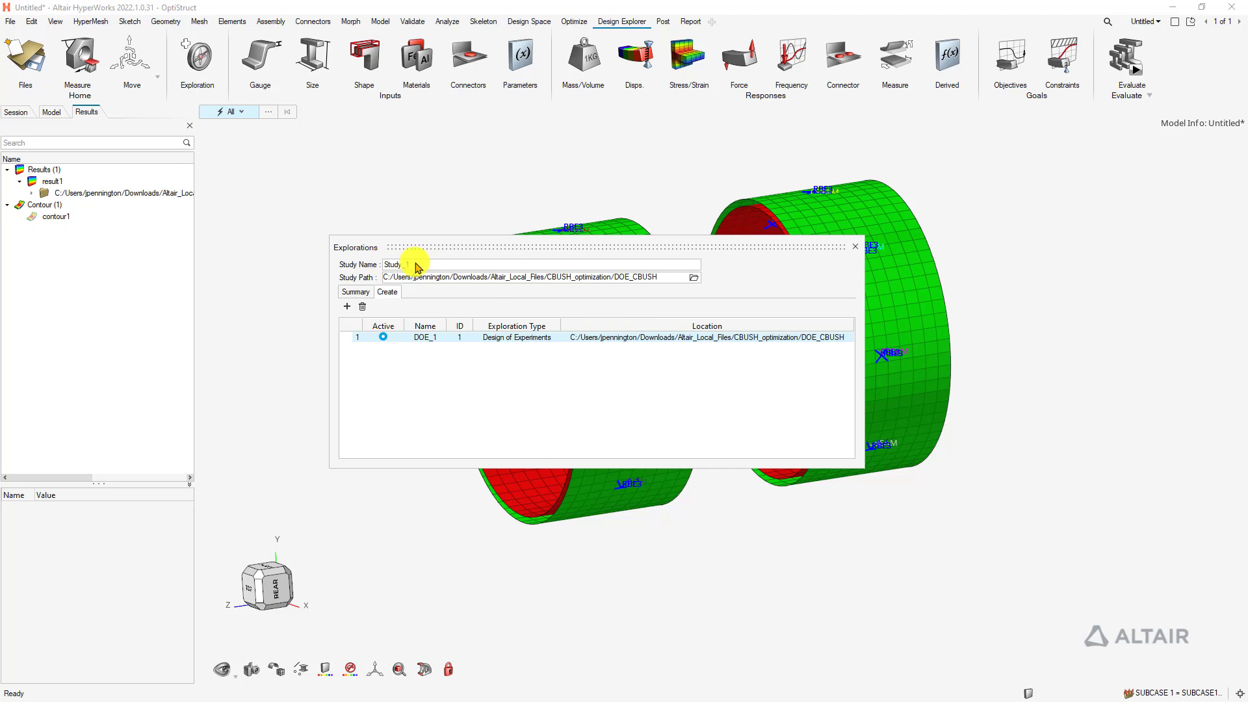
# Isolate only the 16 CBUSH and CBEAM elements by excluding RBE3 and CQUAD4 types
pyautogui.click(855, 246)
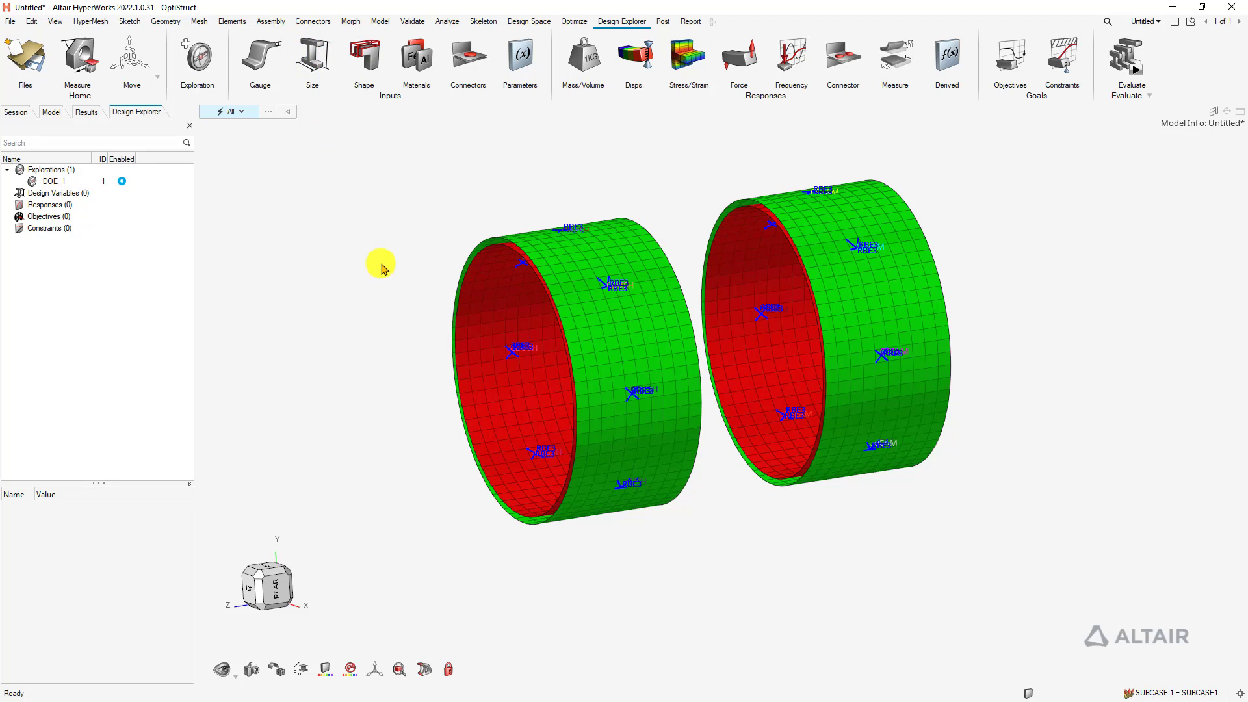
pyautogui.press('e')
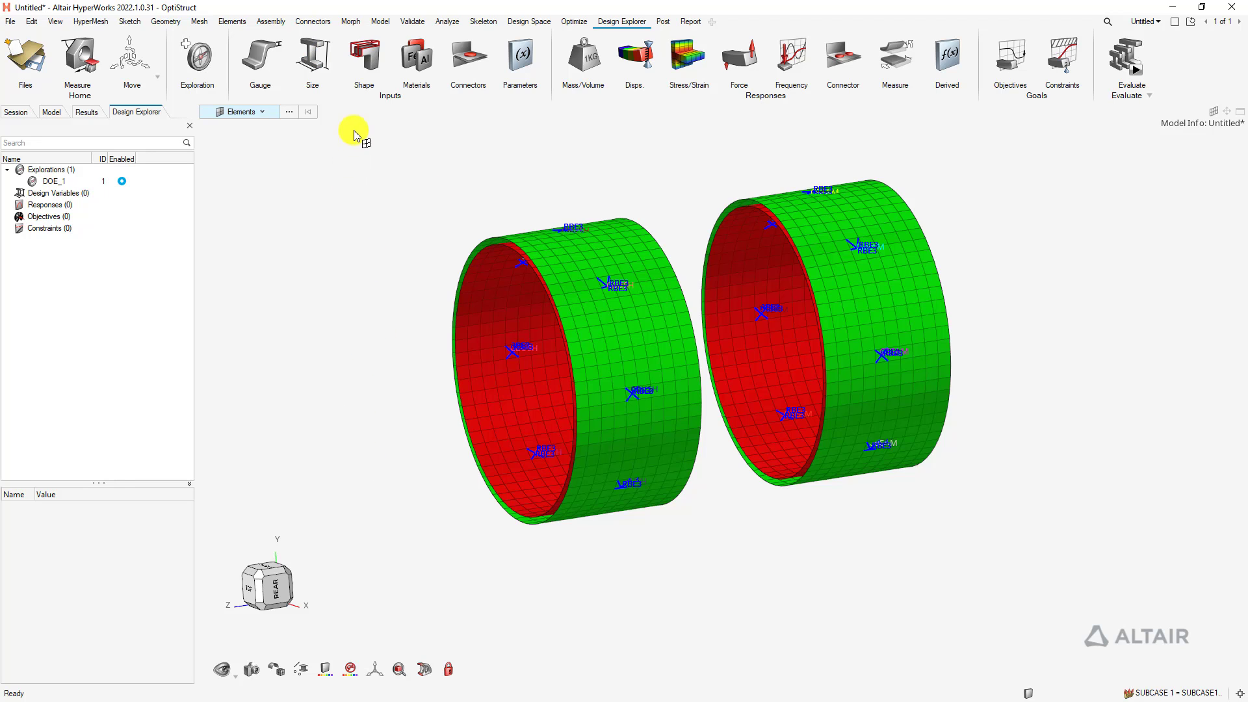
pyautogui.moveTo(354, 128); pyautogui.dragTo(1017, 580)
pyautogui.press('space')
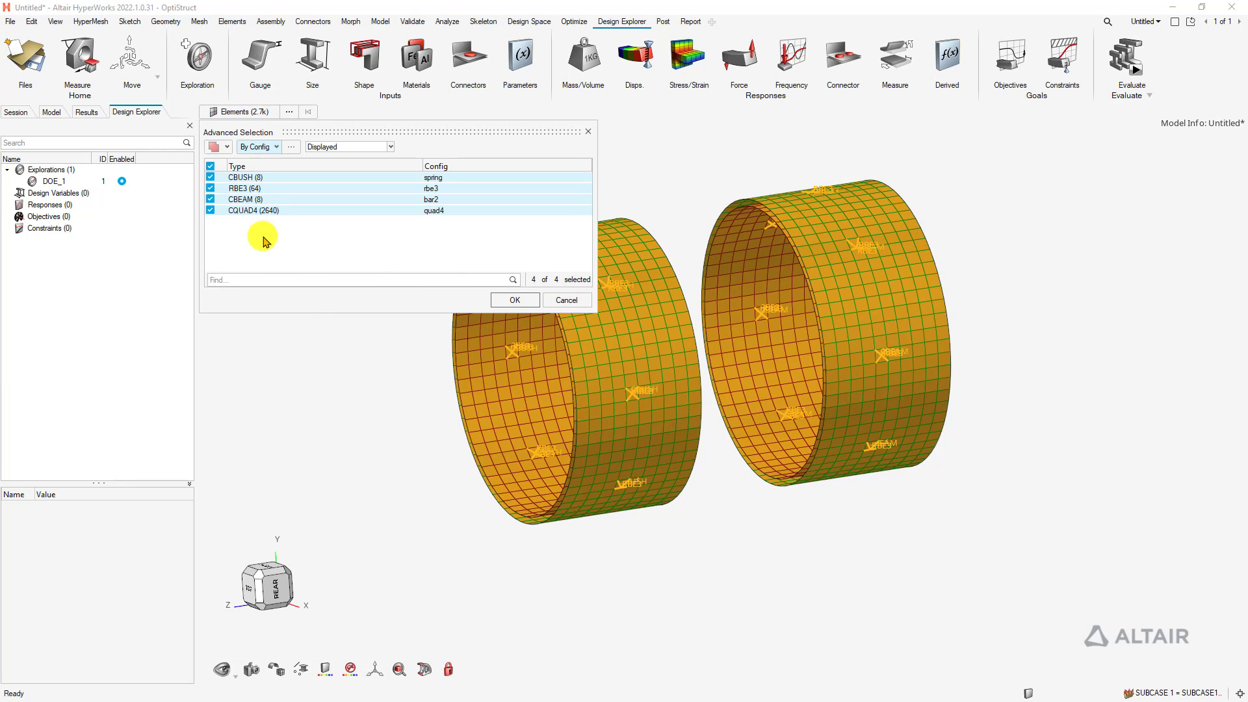
pyautogui.click(210, 189)
pyautogui.click(210, 211)
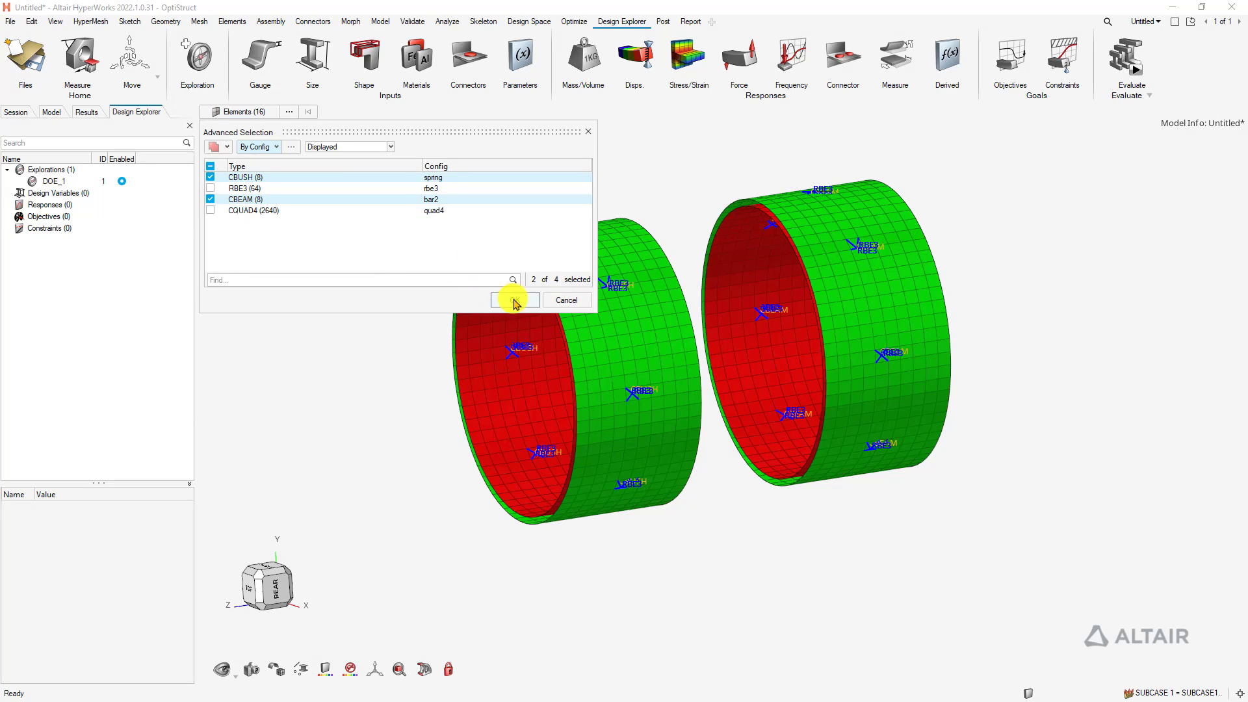
pyautogui.click(513, 300)
pyautogui.press('i')
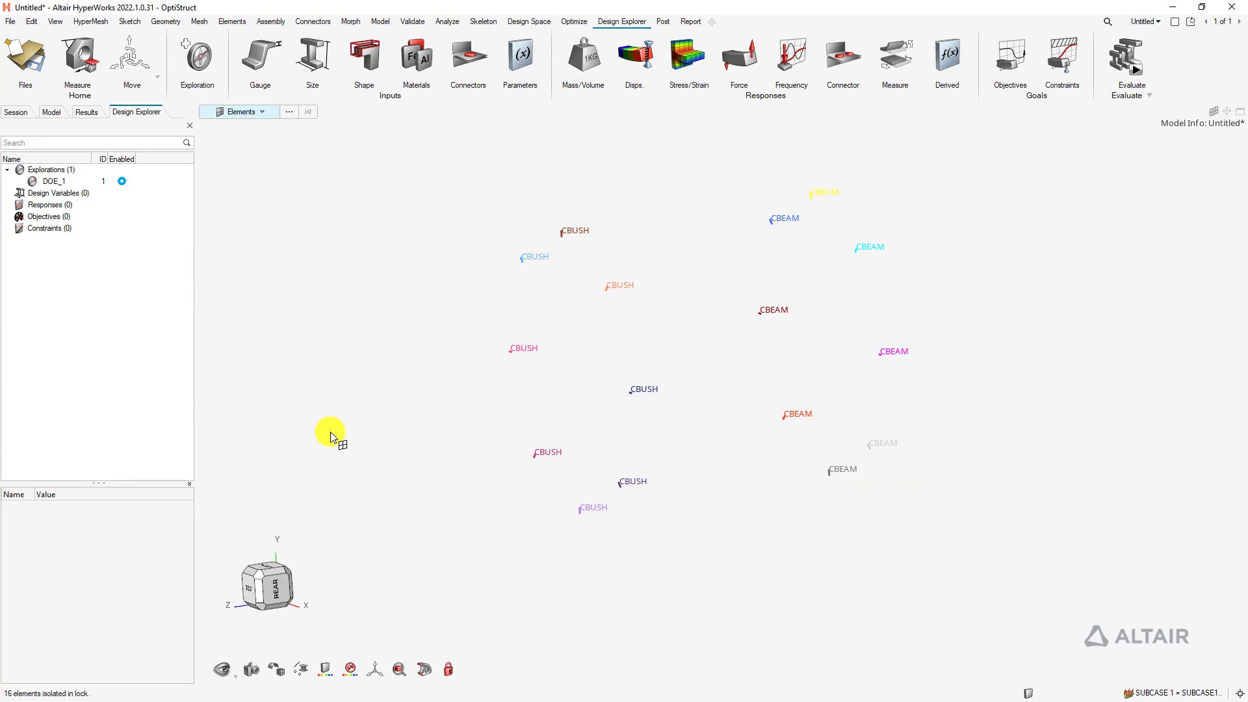
pyautogui.click(248, 670)
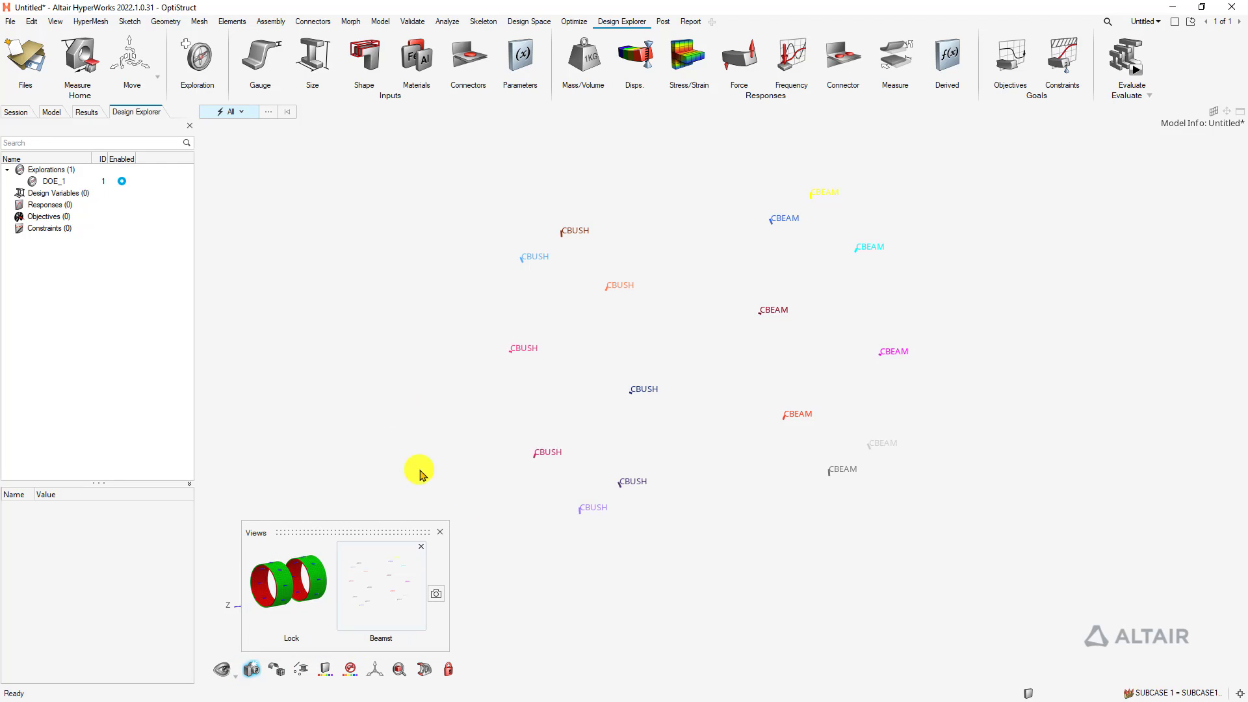
pyautogui.click(442, 533)
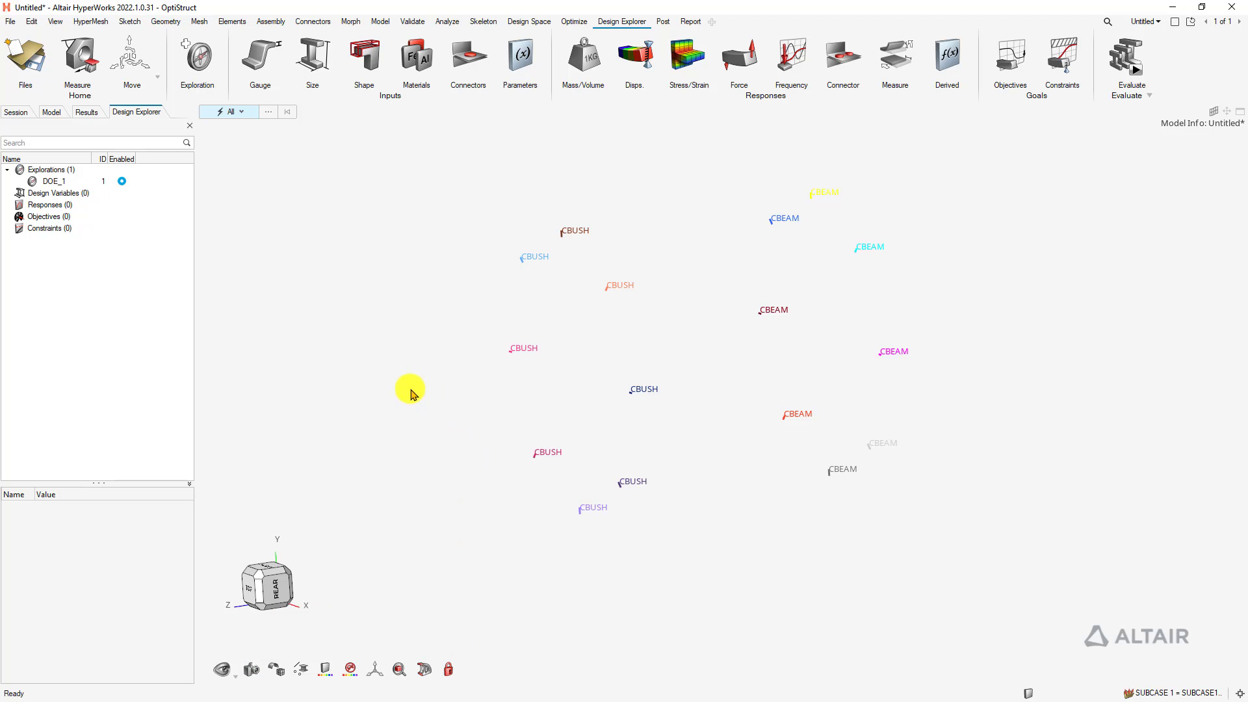
# Start a size design variable on the CBEAM element properties
pyautogui.click(308, 55)
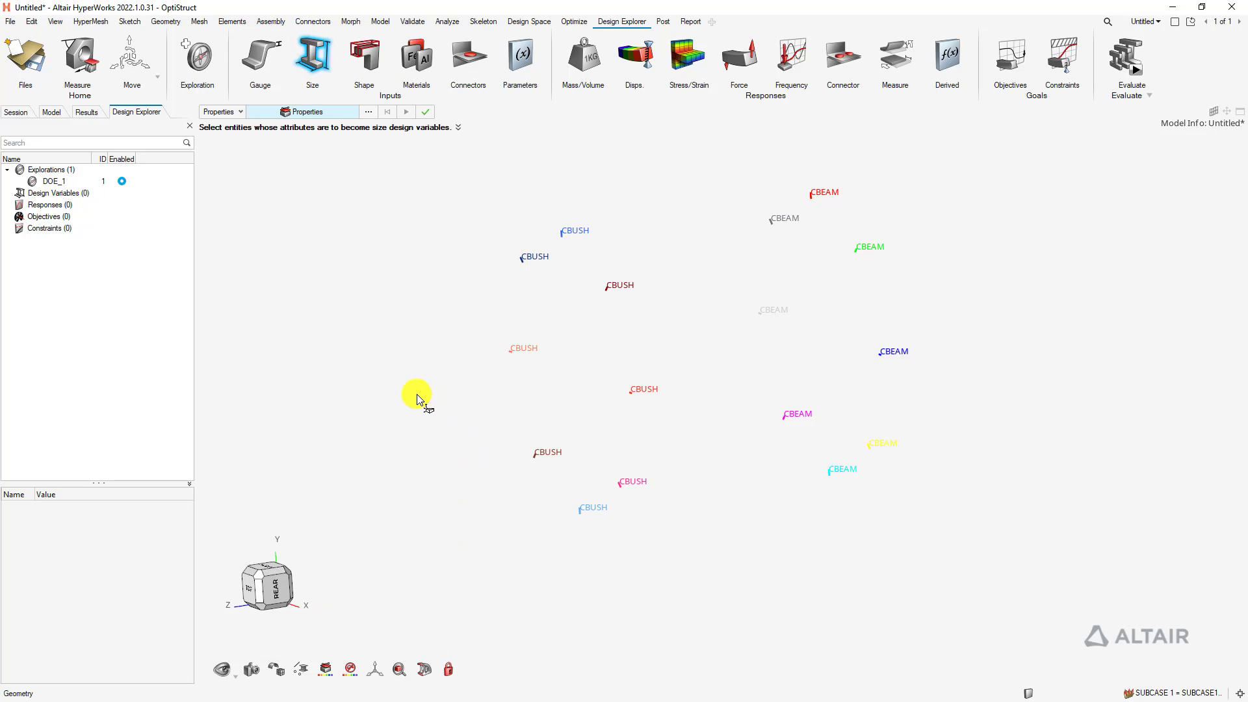
pyautogui.moveTo(882, 479); pyautogui.dragTo(669, 328, button='right')
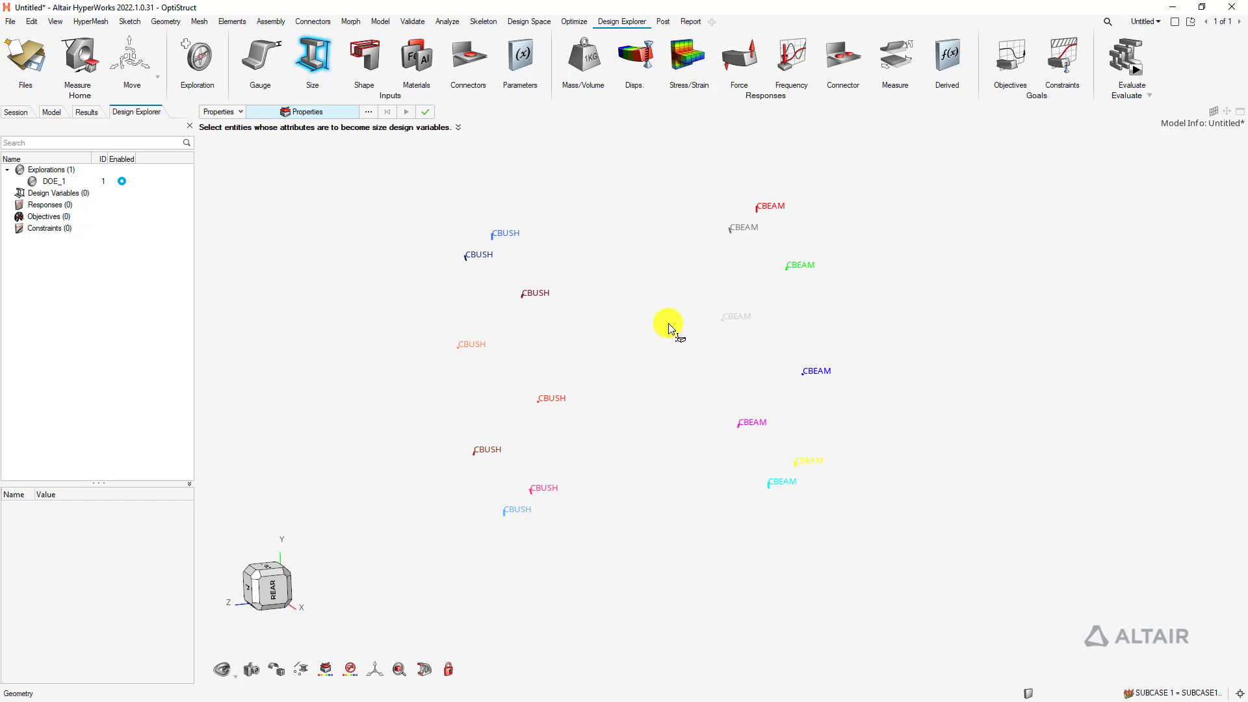
pyautogui.moveTo(654, 161); pyautogui.dragTo(896, 580)
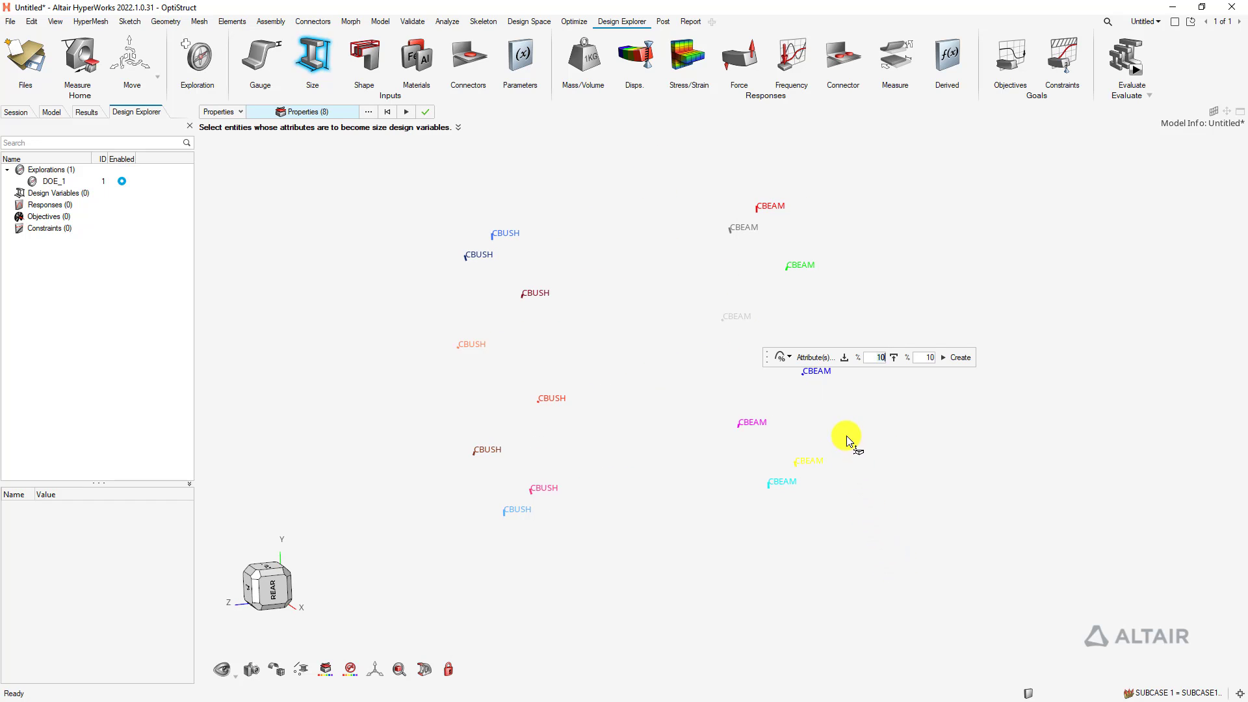
# Make the size variable discrete with values from 2 to 8 in steps of 1
pyautogui.click(790, 358)
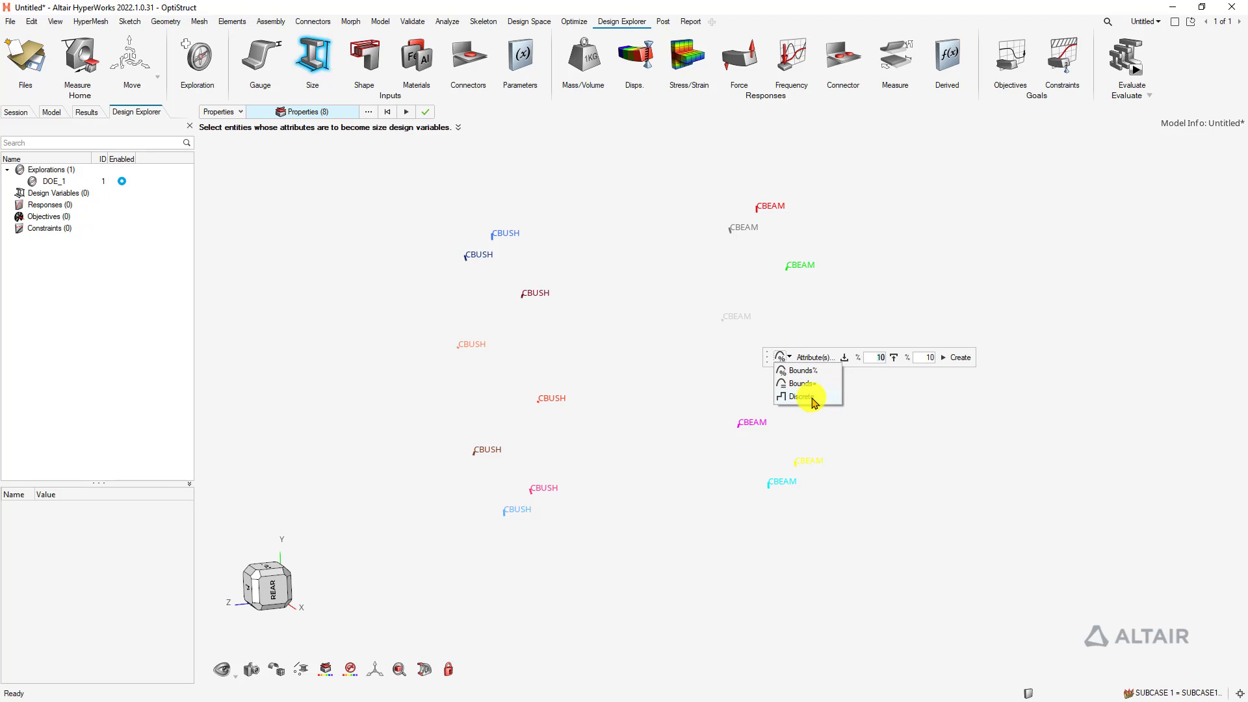
pyautogui.click(801, 396)
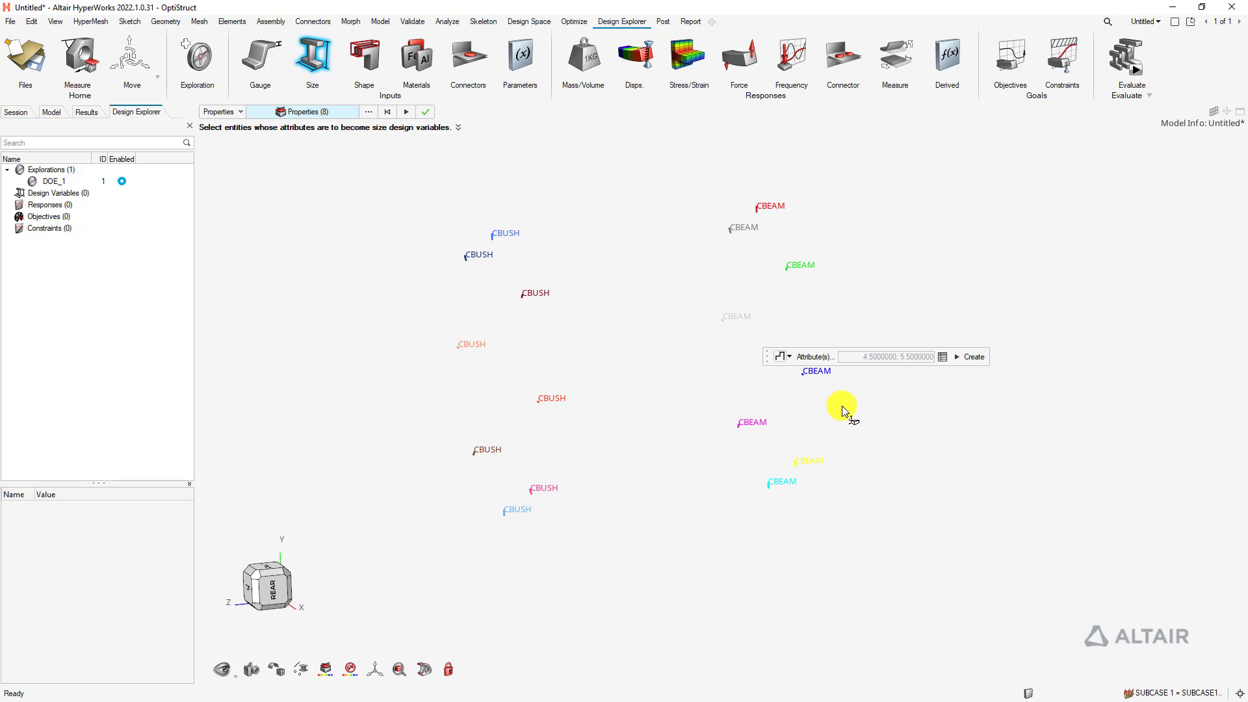
pyautogui.click(943, 357)
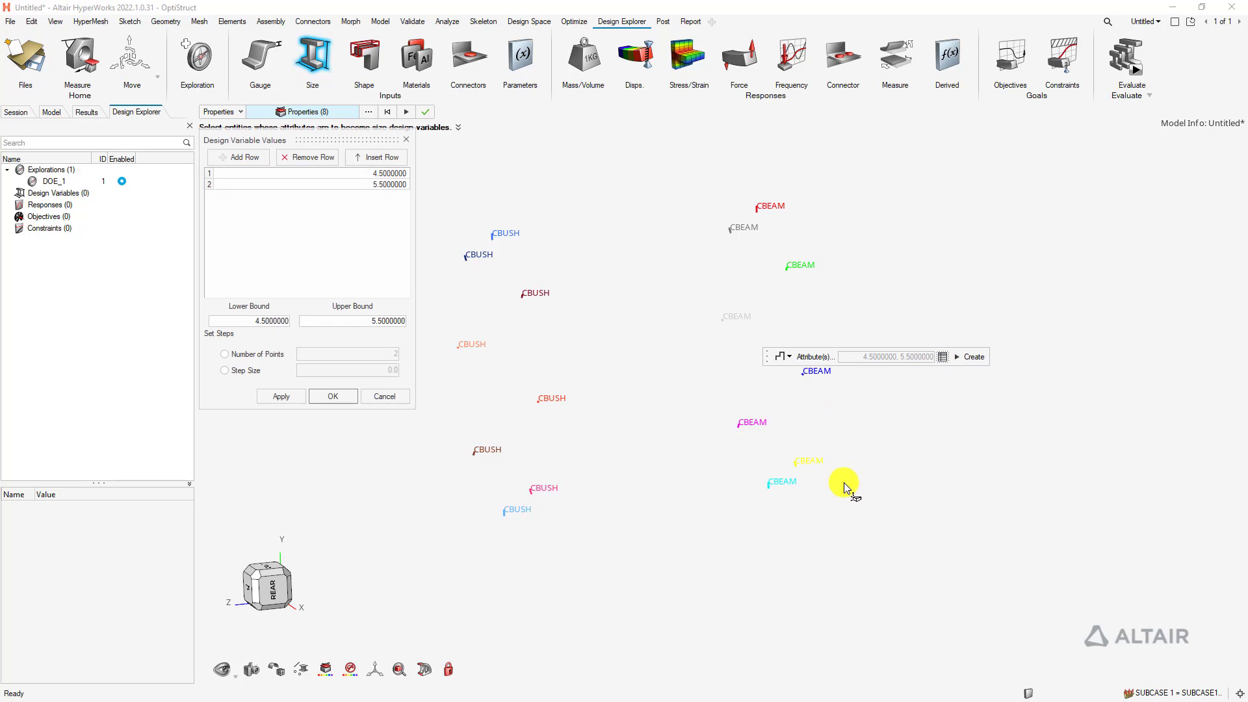
pyautogui.doubleClick(257, 322)
pyautogui.write('2')
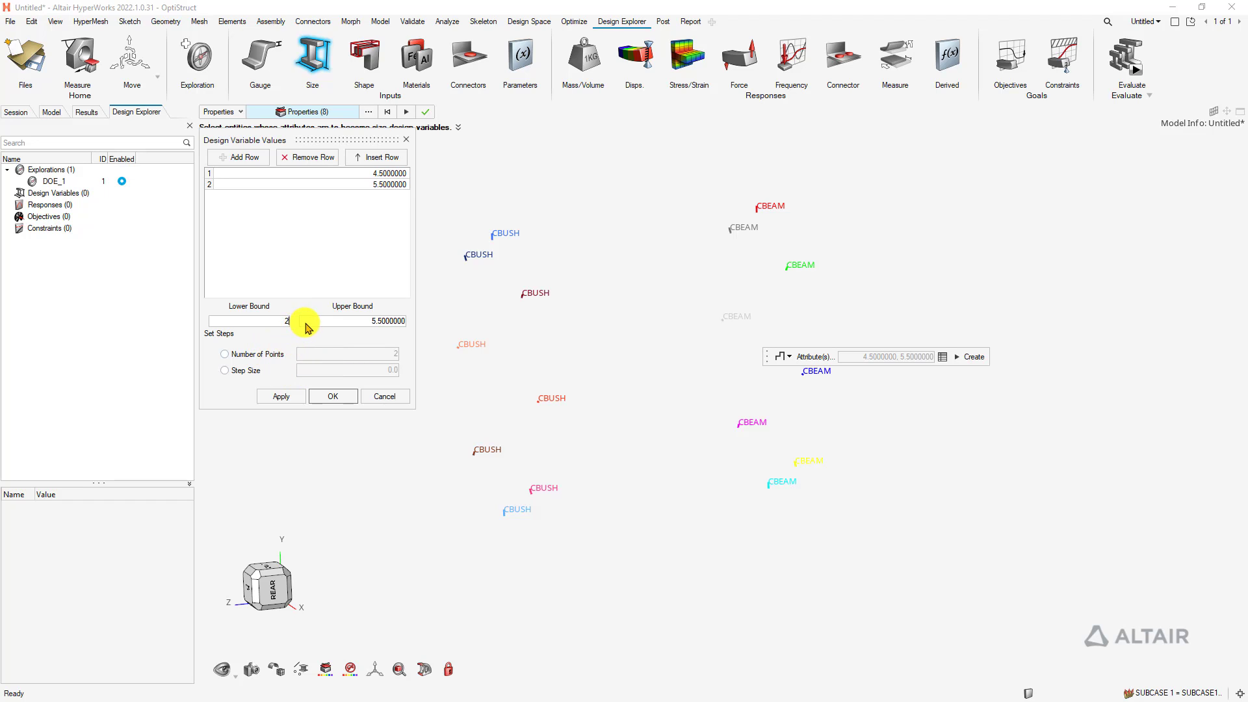
pyautogui.click(348, 320)
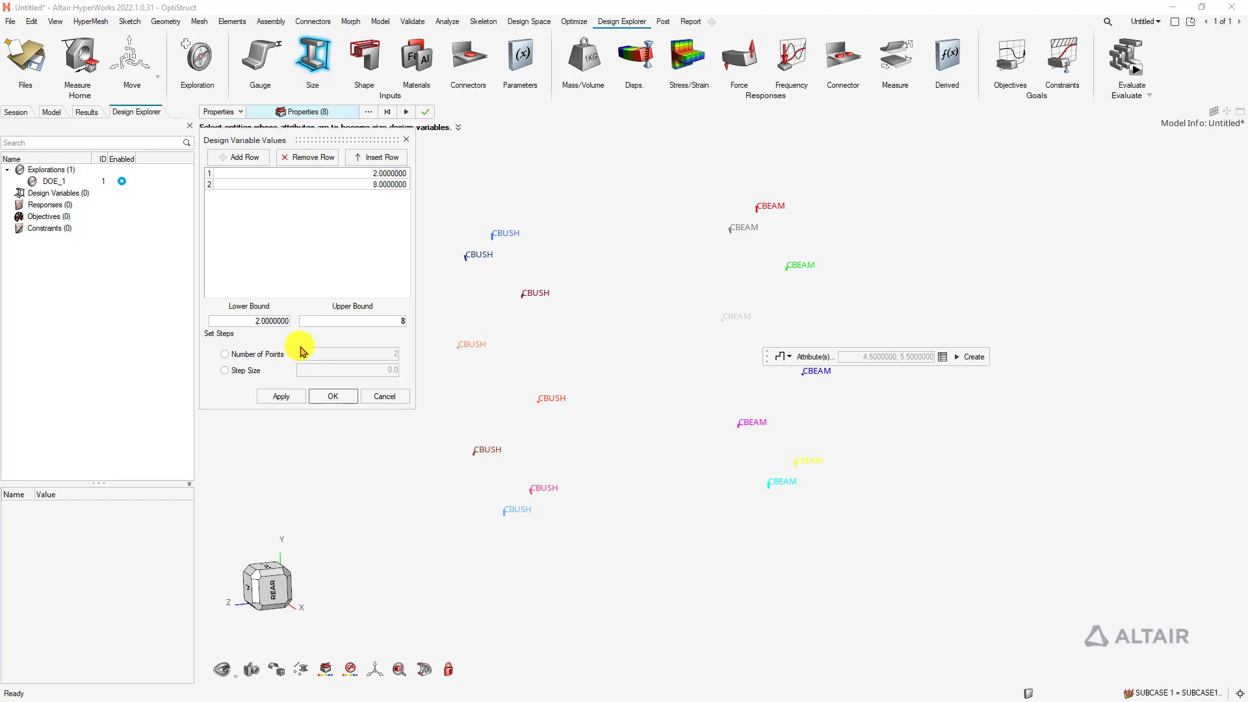
pyautogui.click(235, 375)
pyautogui.click(333, 372)
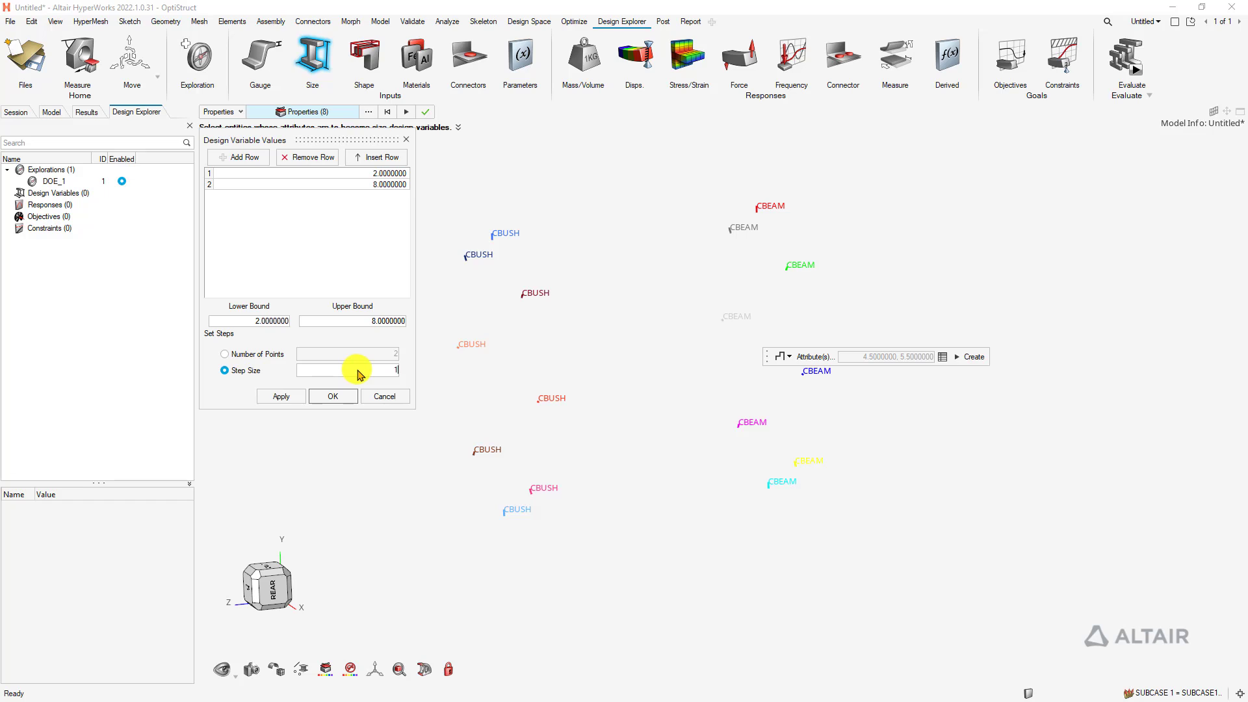
pyautogui.press('Return')
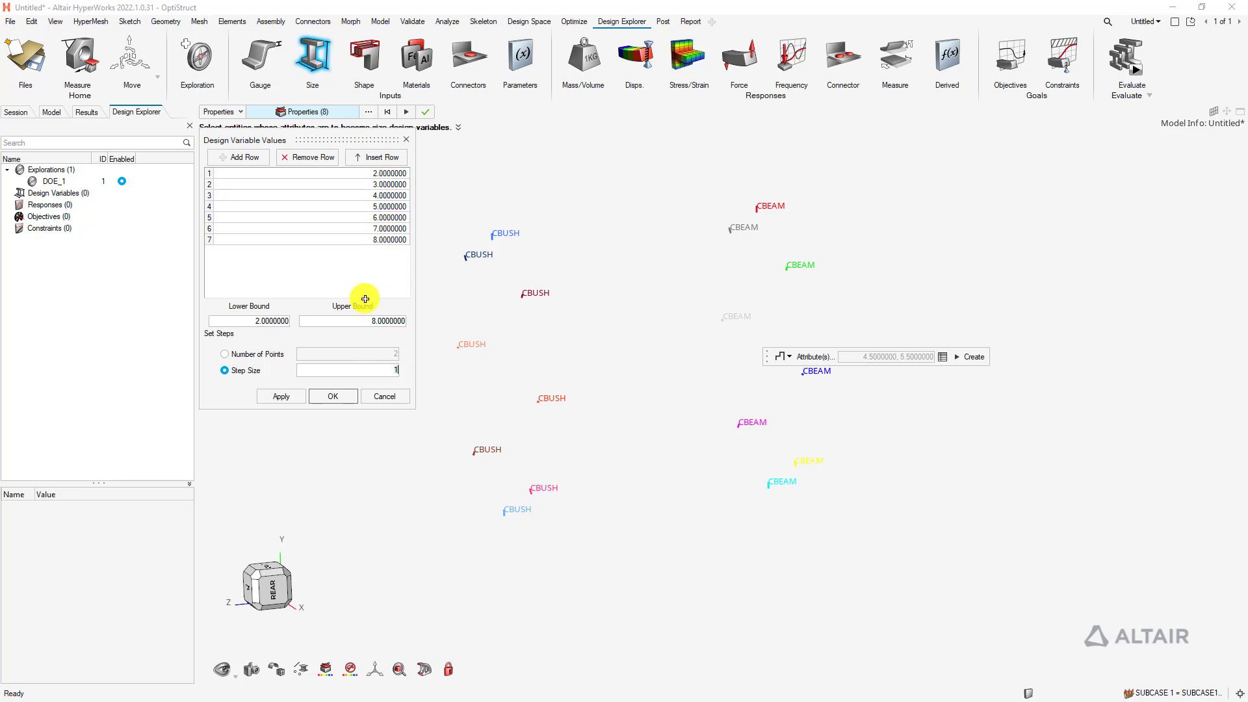
pyautogui.click(332, 395)
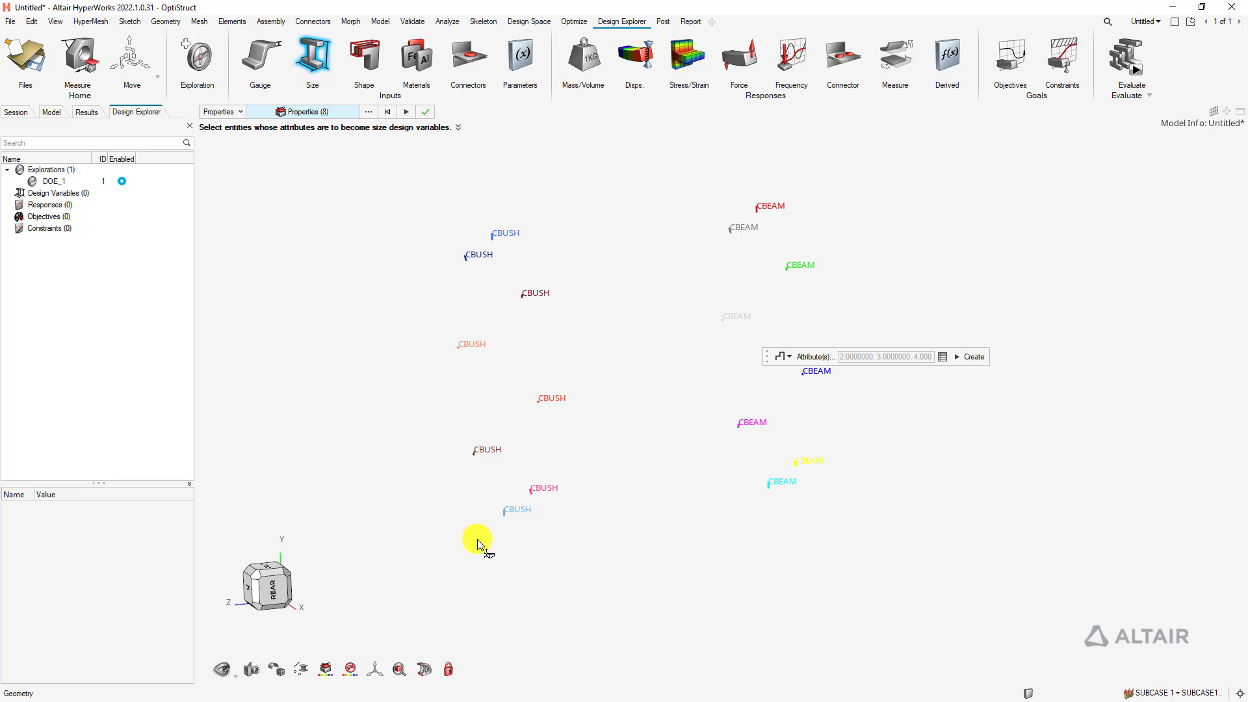
# Create the eight beam DIM1 variables, then select the eight CBUSH properties with percentage bounds
pyautogui.click(971, 357)
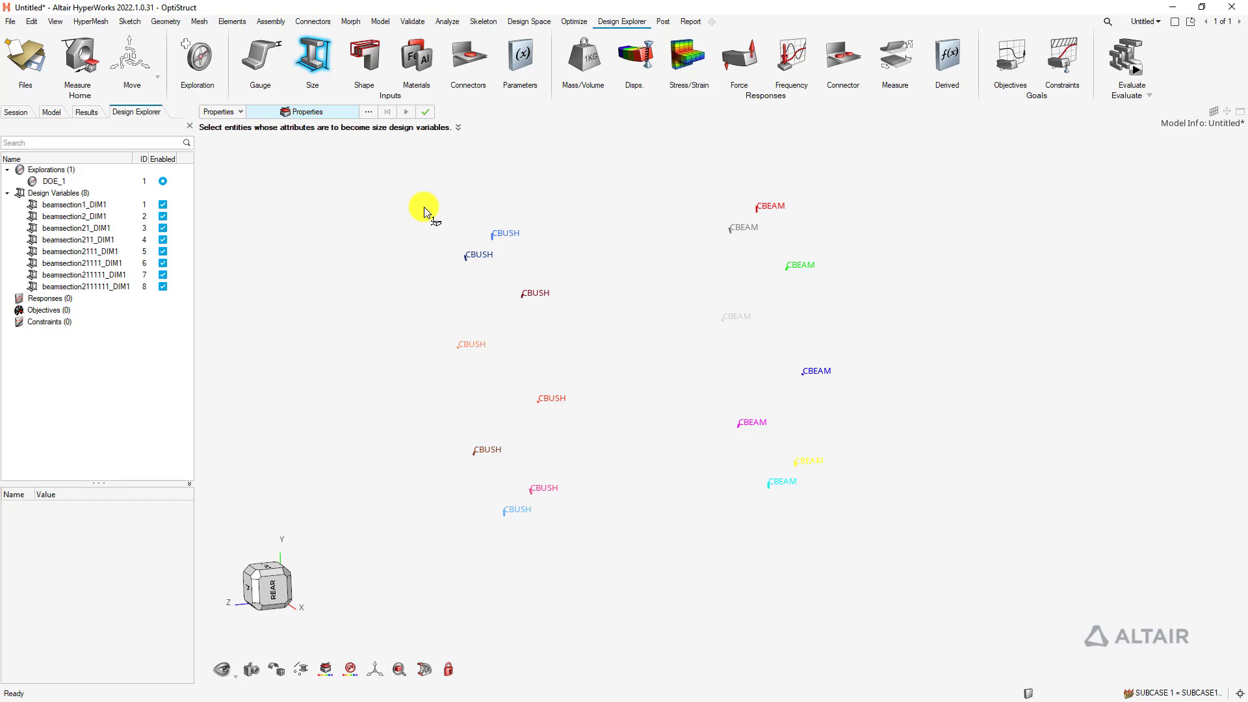
pyautogui.moveTo(398, 194); pyautogui.dragTo(606, 571)
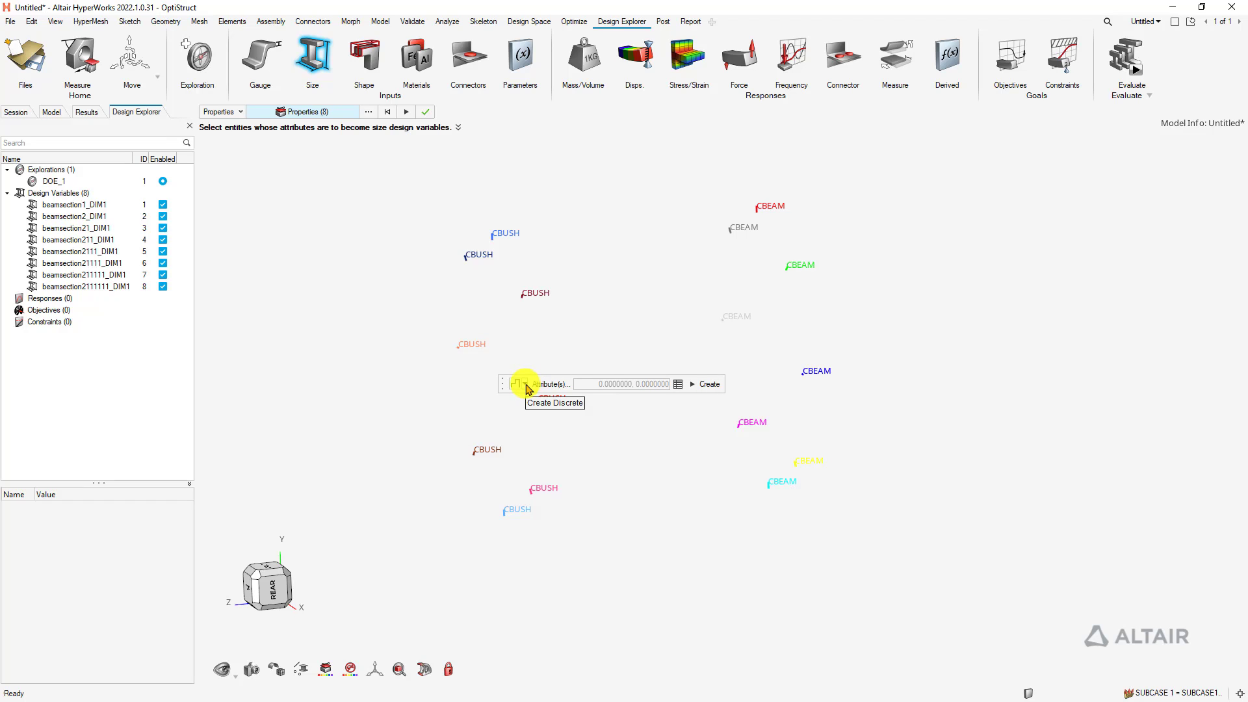
pyautogui.click(527, 388)
pyautogui.click(520, 407)
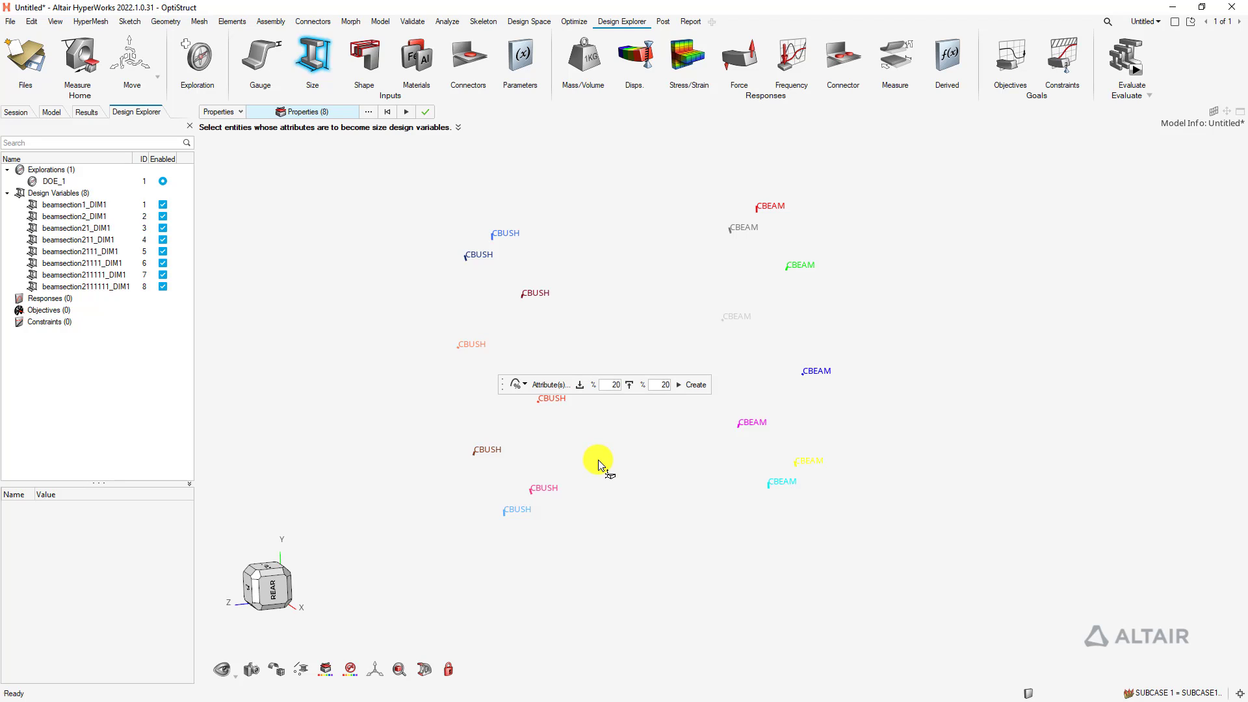
# Keep only K1 and create eight bushing stiffness variables with 20% bounds
pyautogui.click(551, 386)
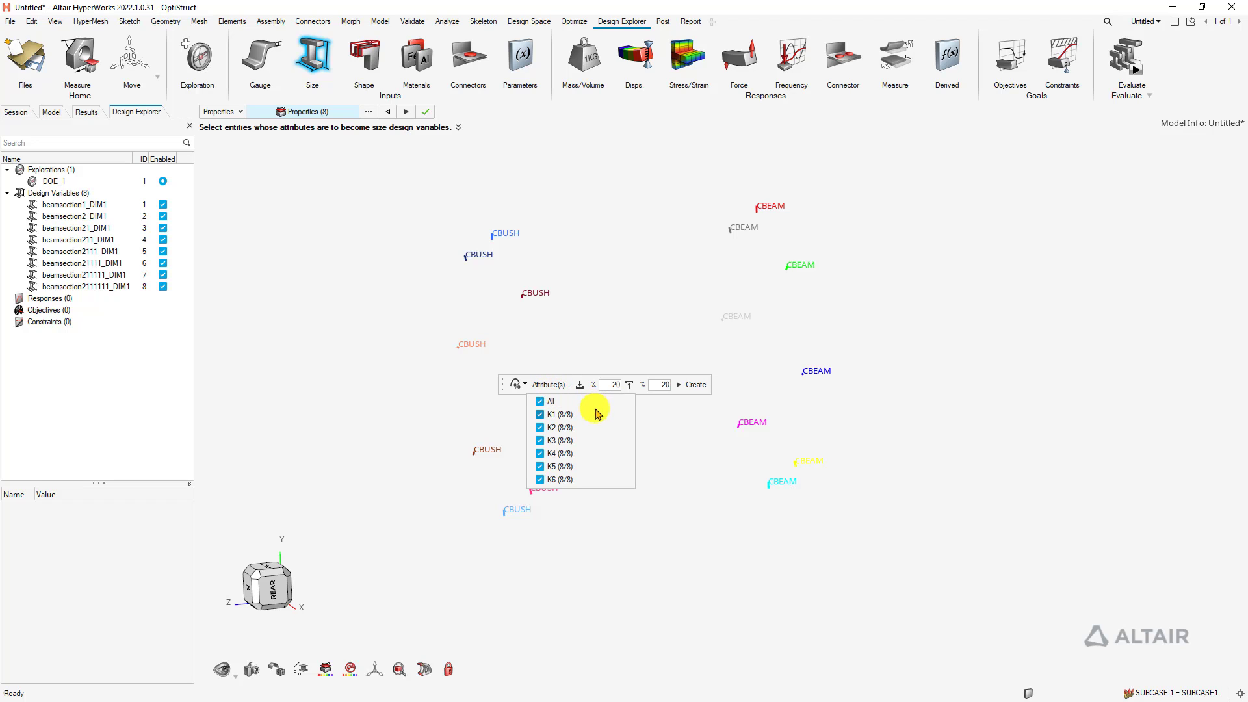
pyautogui.click(543, 402)
pyautogui.click(540, 414)
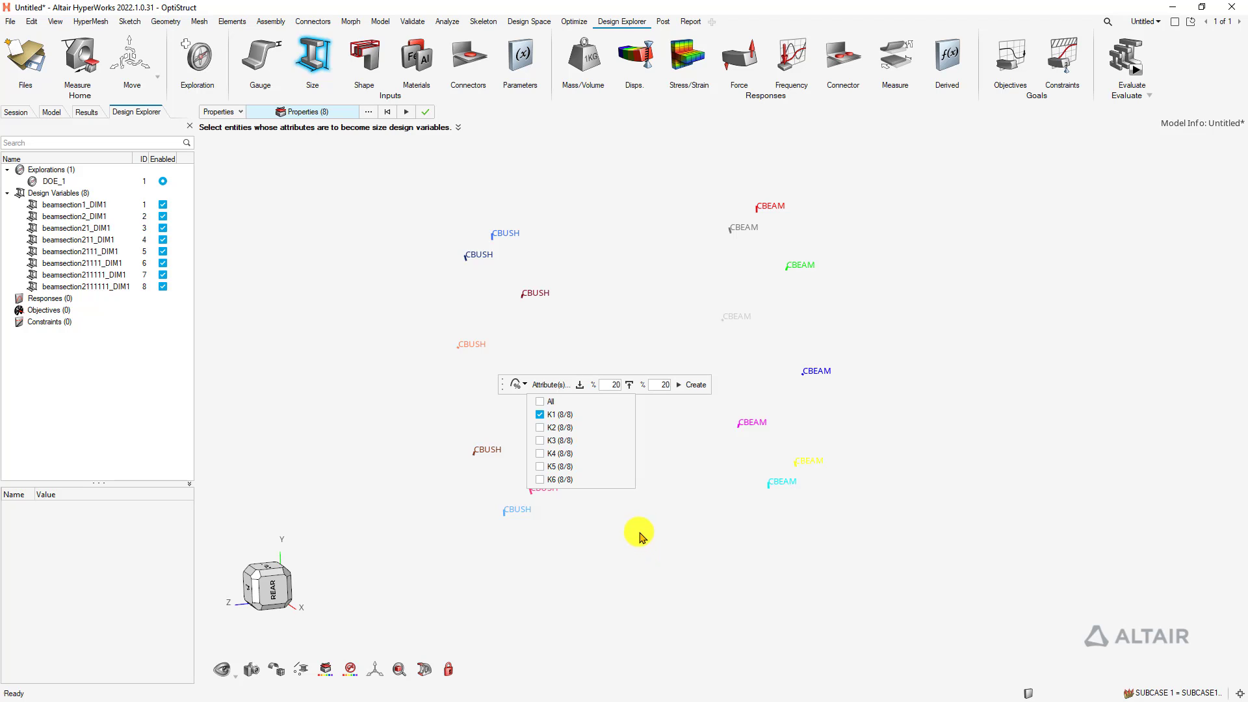
pyautogui.click(695, 386)
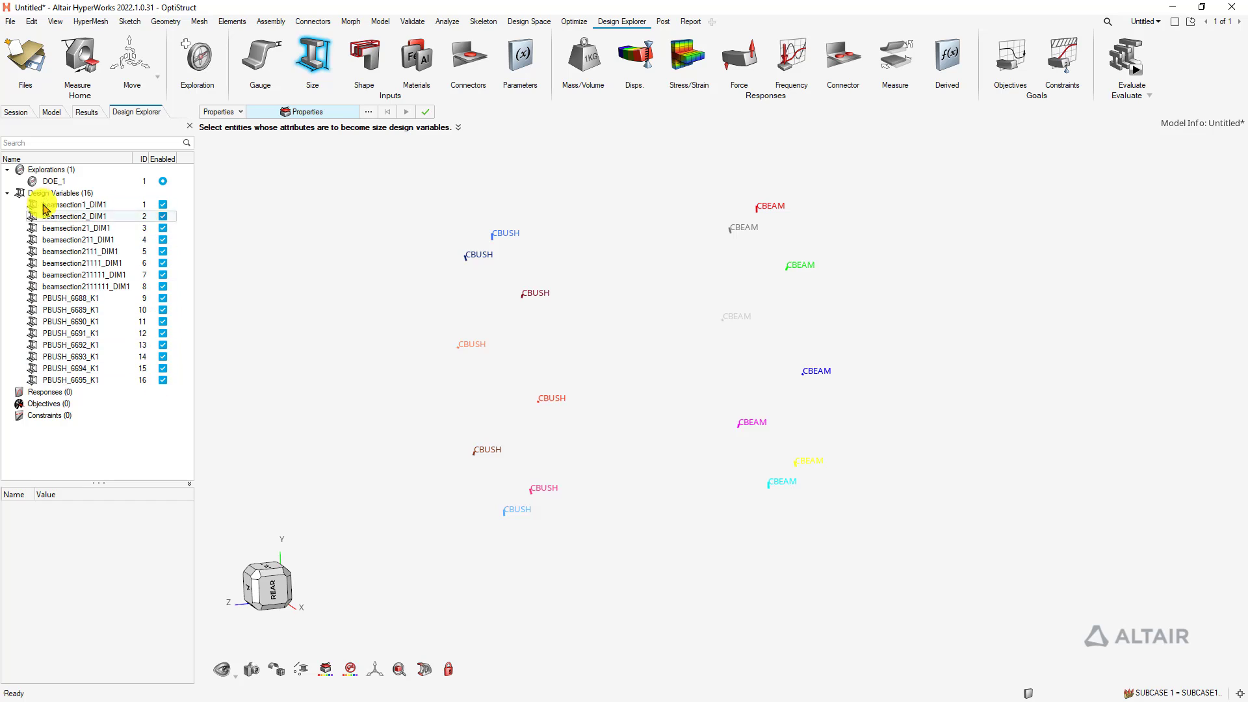
pyautogui.click(7, 193)
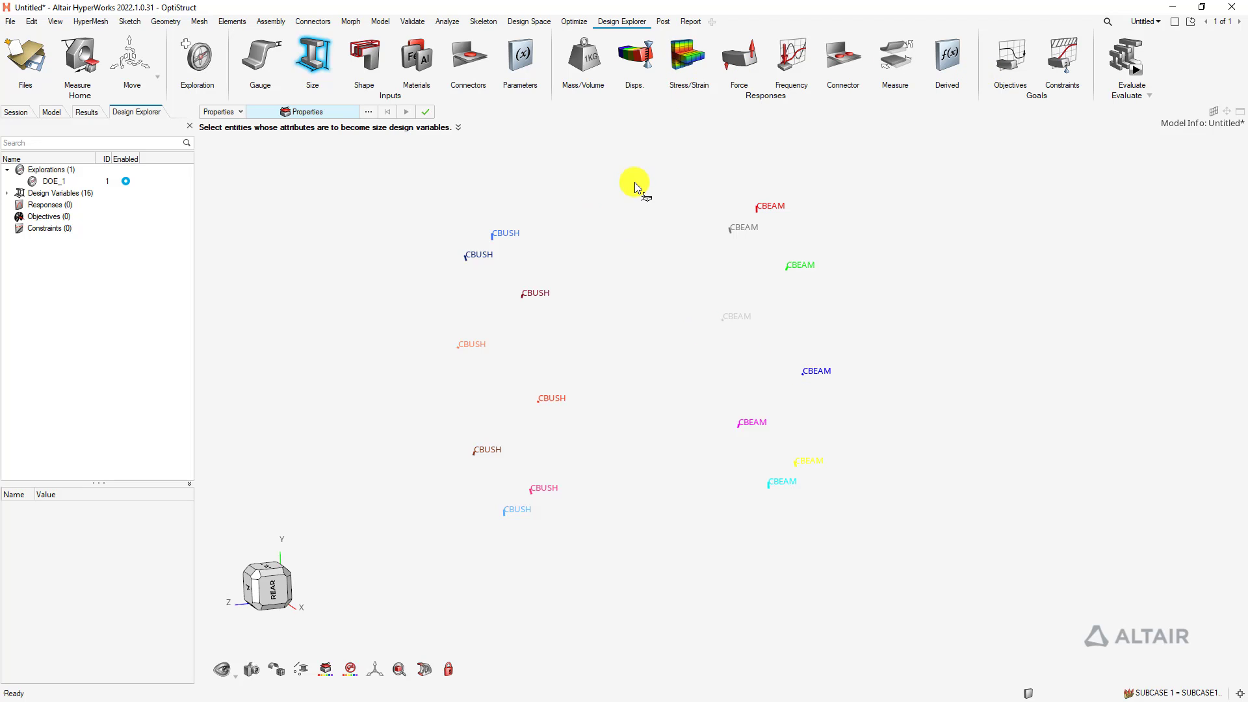
# Start a stress response on the eight PBEAML beam properties
pyautogui.click(688, 63)
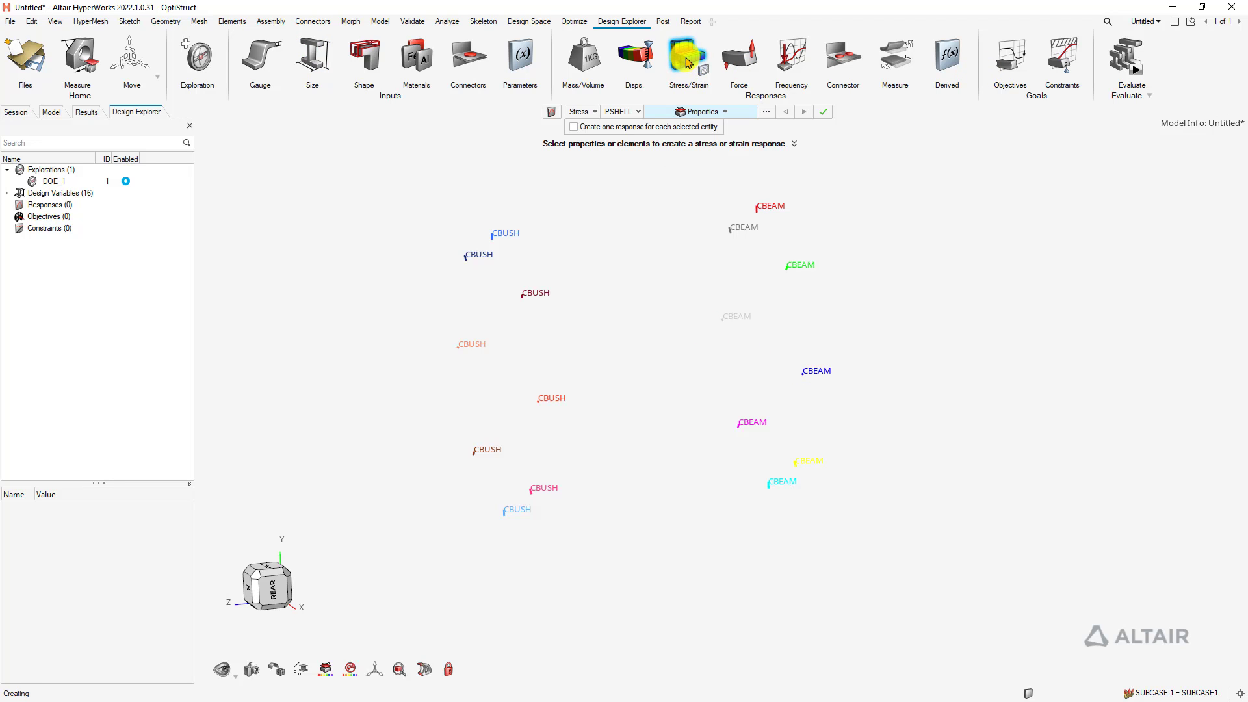
pyautogui.click(624, 112)
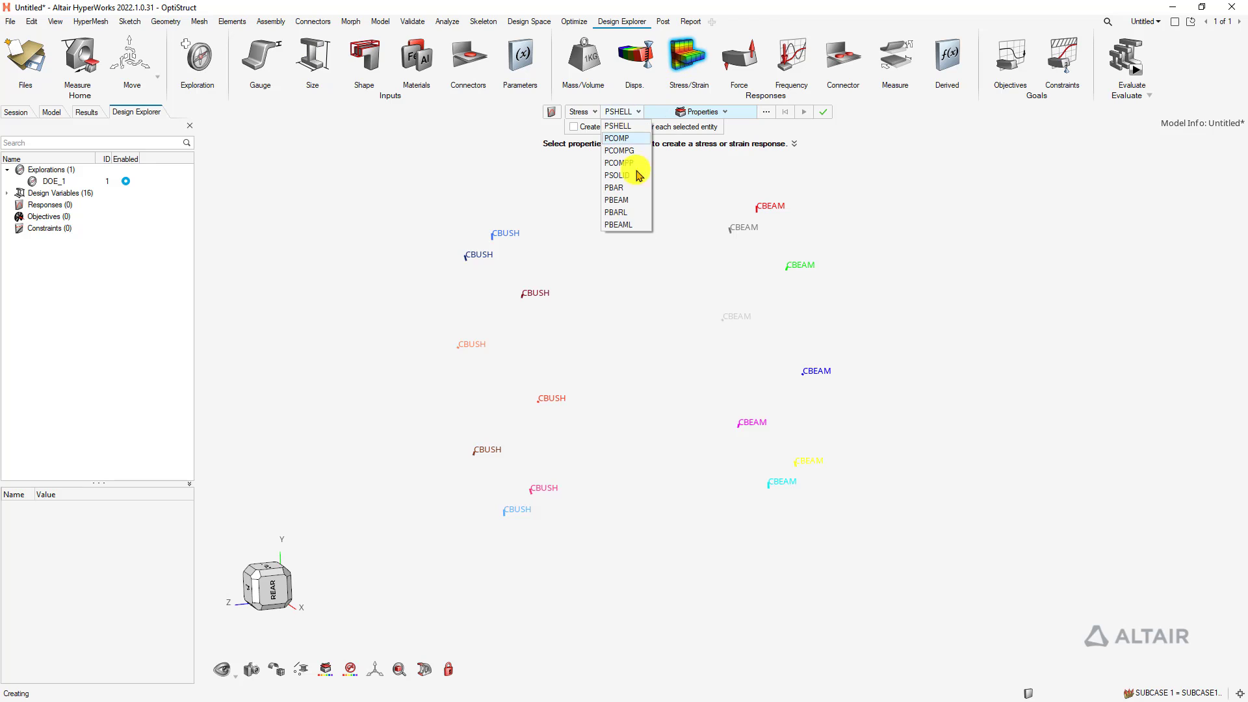
pyautogui.click(630, 227)
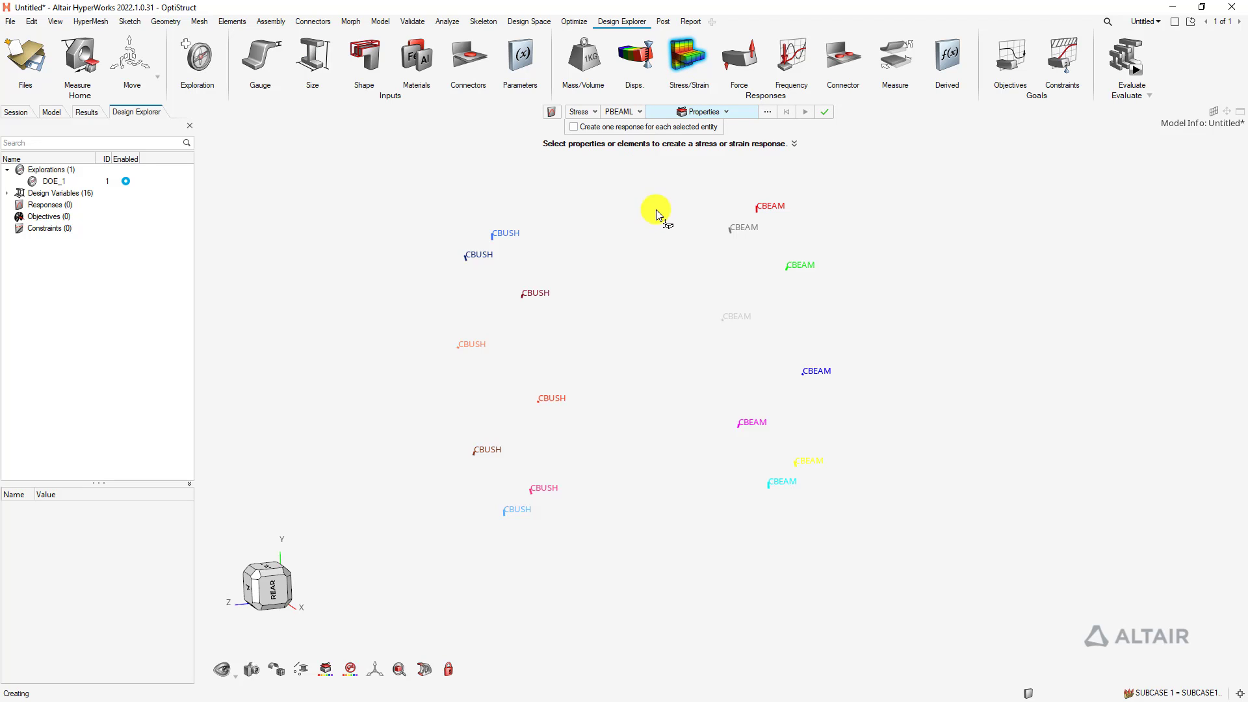
pyautogui.moveTo(655, 215); pyautogui.dragTo(663, 224, button='right')
pyautogui.moveTo(670, 198); pyautogui.dragTo(891, 548)
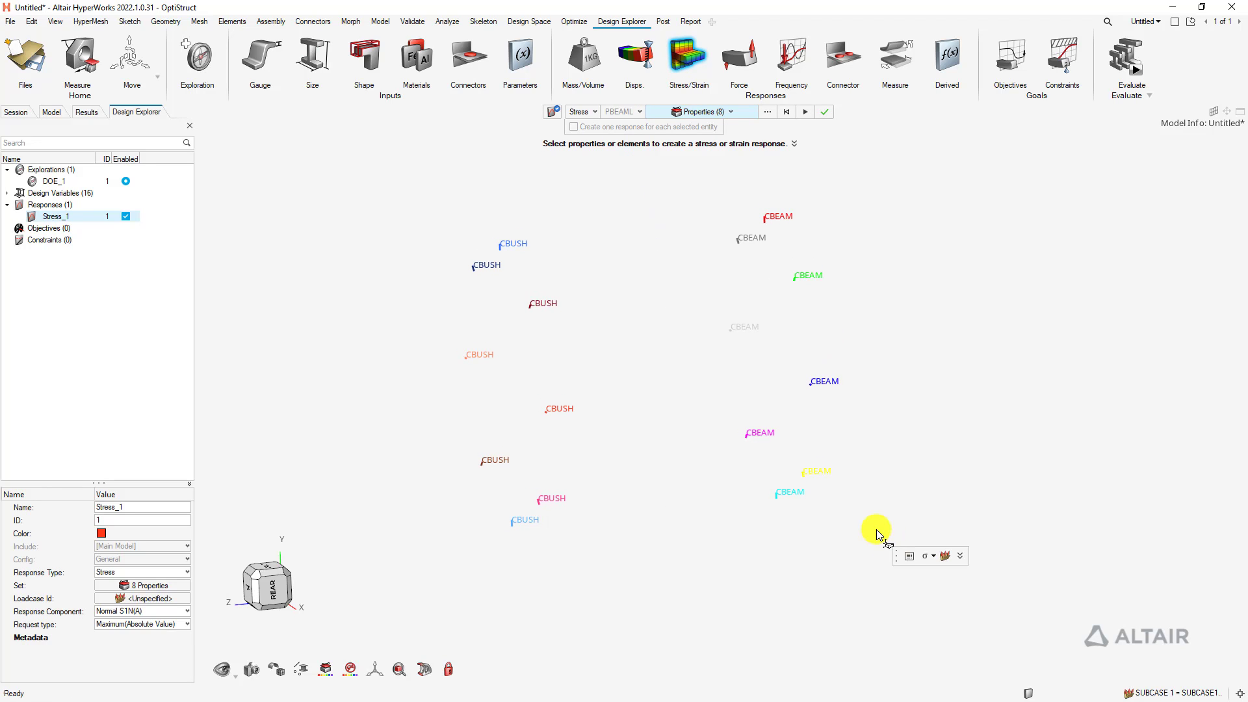
# Set the stress response's load step to SUBCASE1 and finish creating Stress_1
pyautogui.click(942, 555)
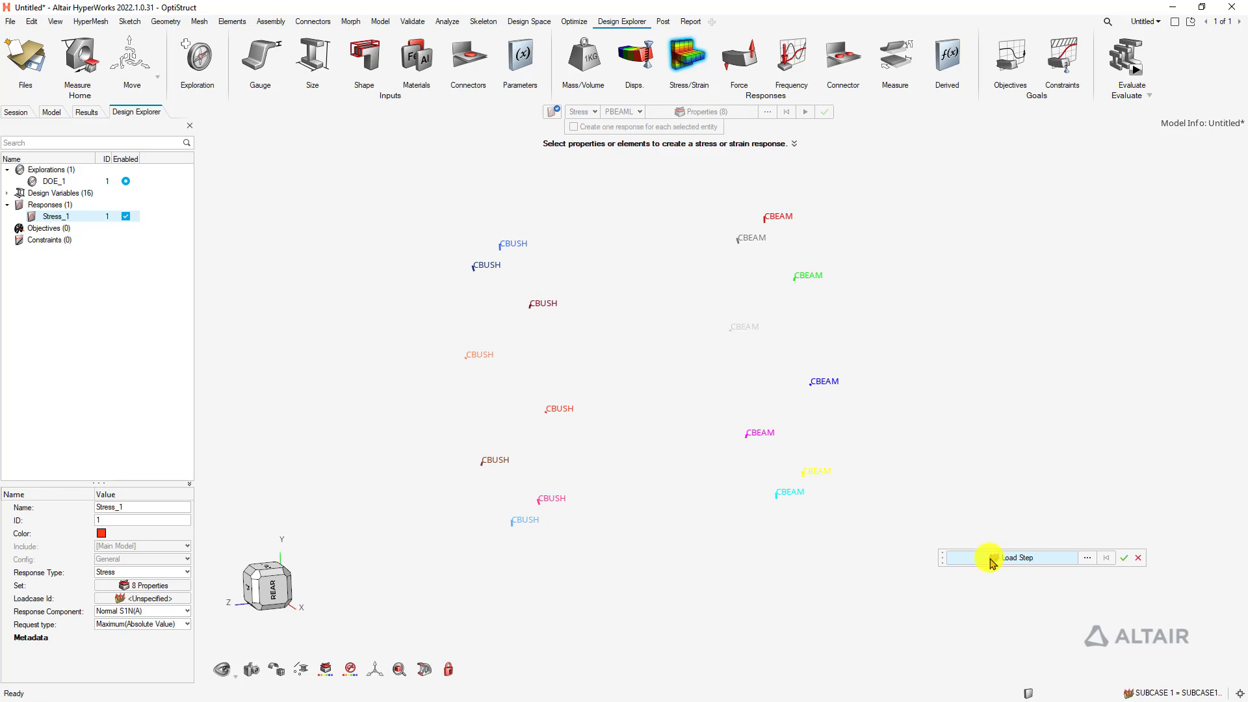
pyautogui.click(1024, 559)
pyautogui.click(885, 562)
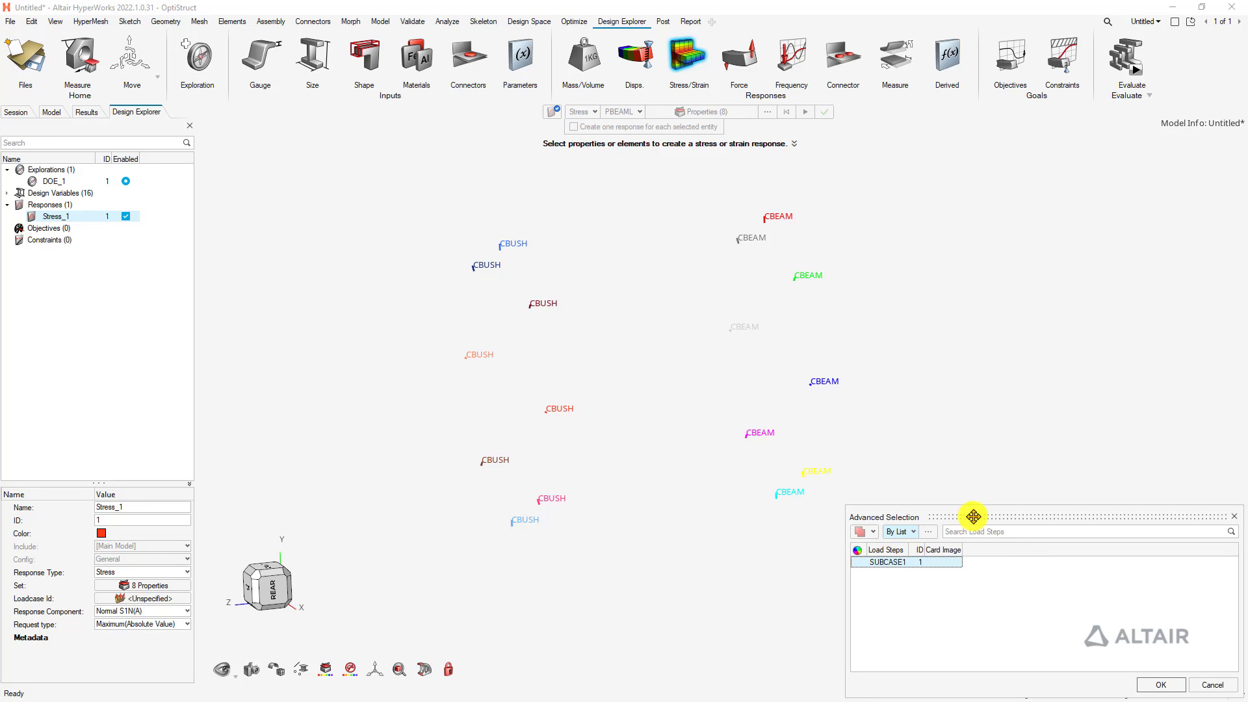
pyautogui.moveTo(973, 516); pyautogui.dragTo(814, 422)
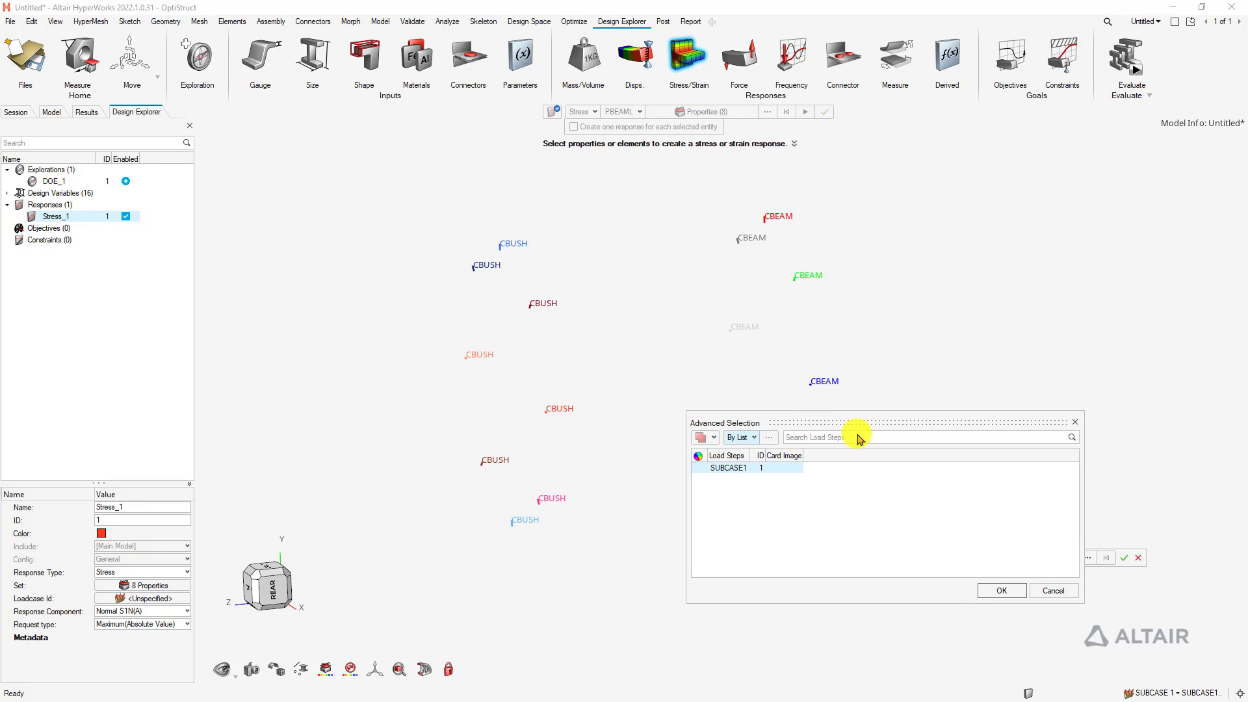
pyautogui.click(1001, 591)
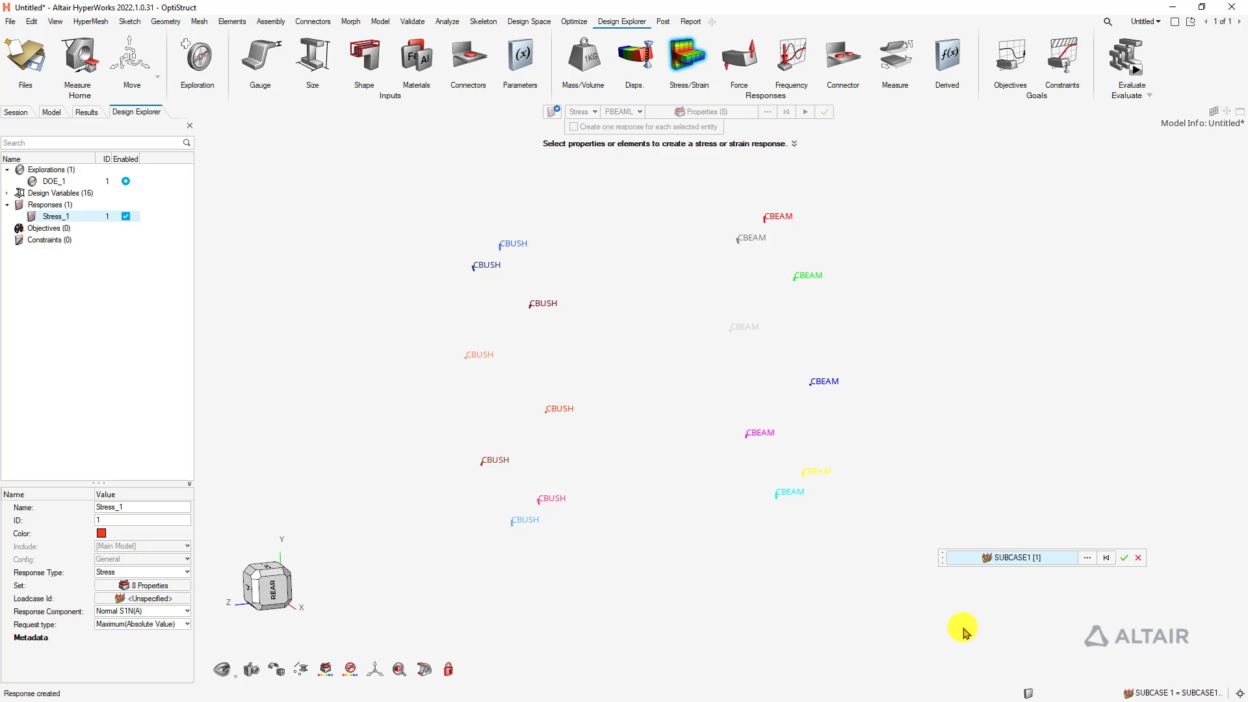
pyautogui.click(1123, 558)
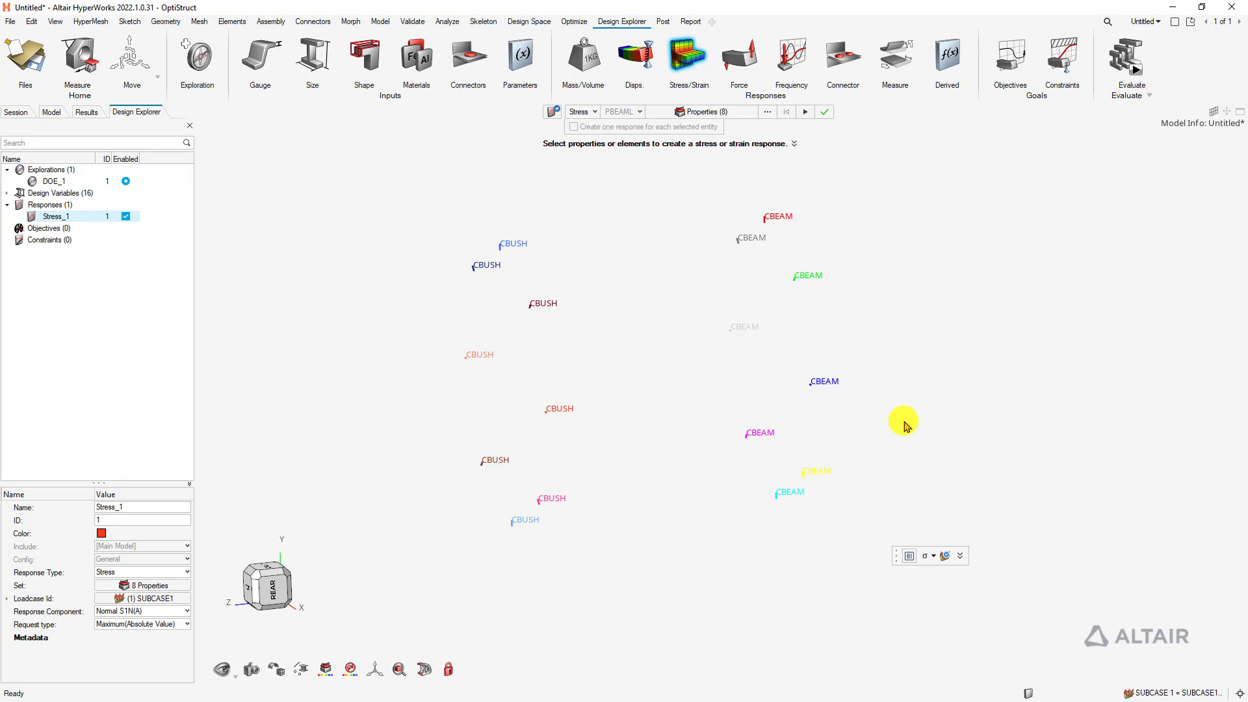
pyautogui.click(806, 112)
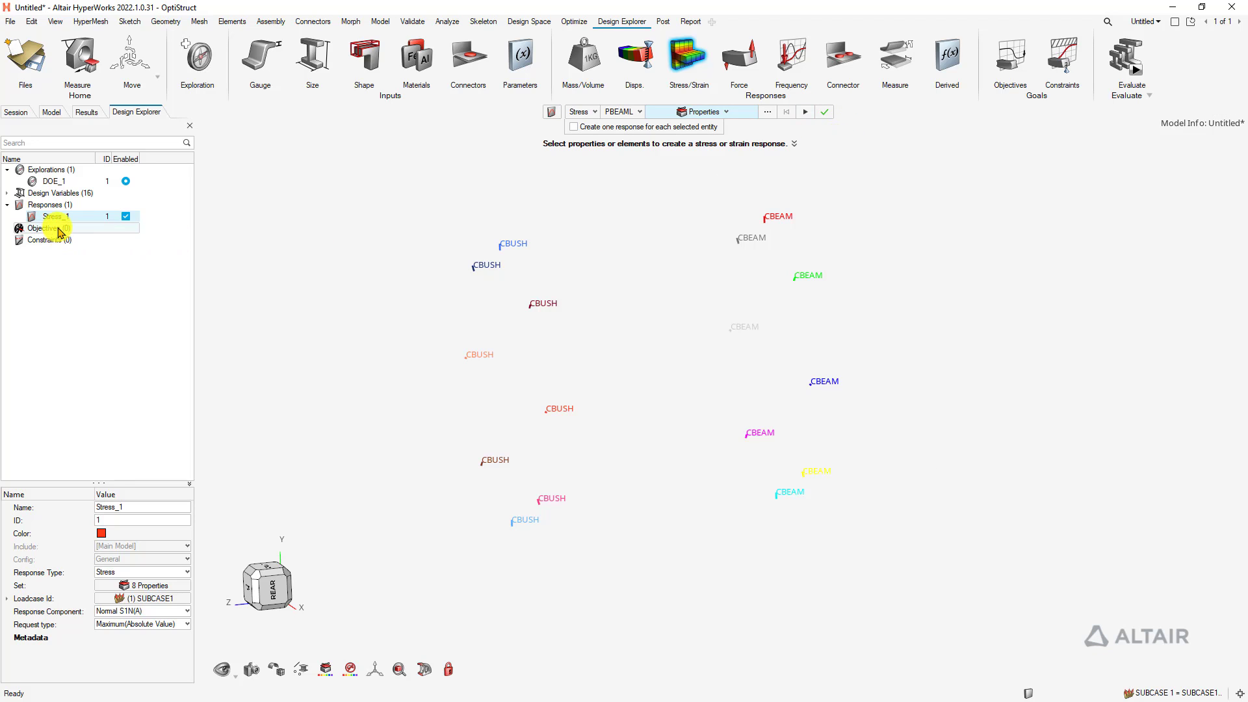
pyautogui.click(824, 112)
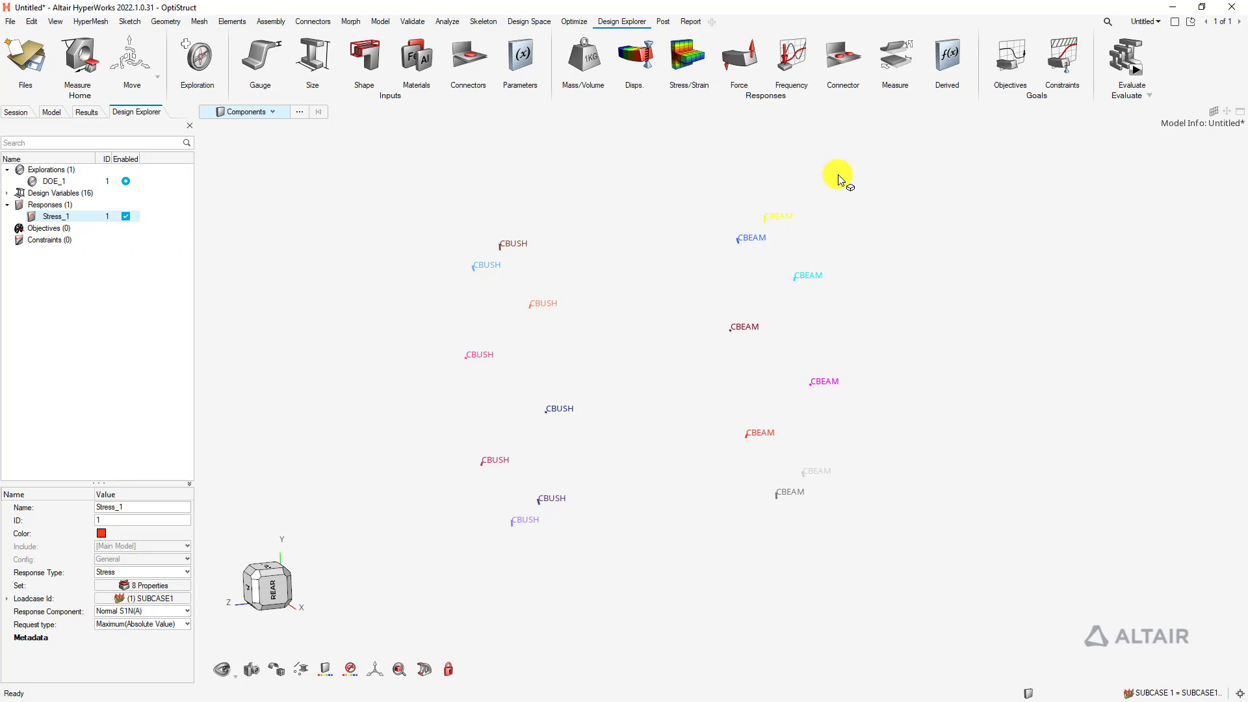
# Create Force_1 on the eight CBUSH elements with load step SUBCASE1
pyautogui.click(739, 57)
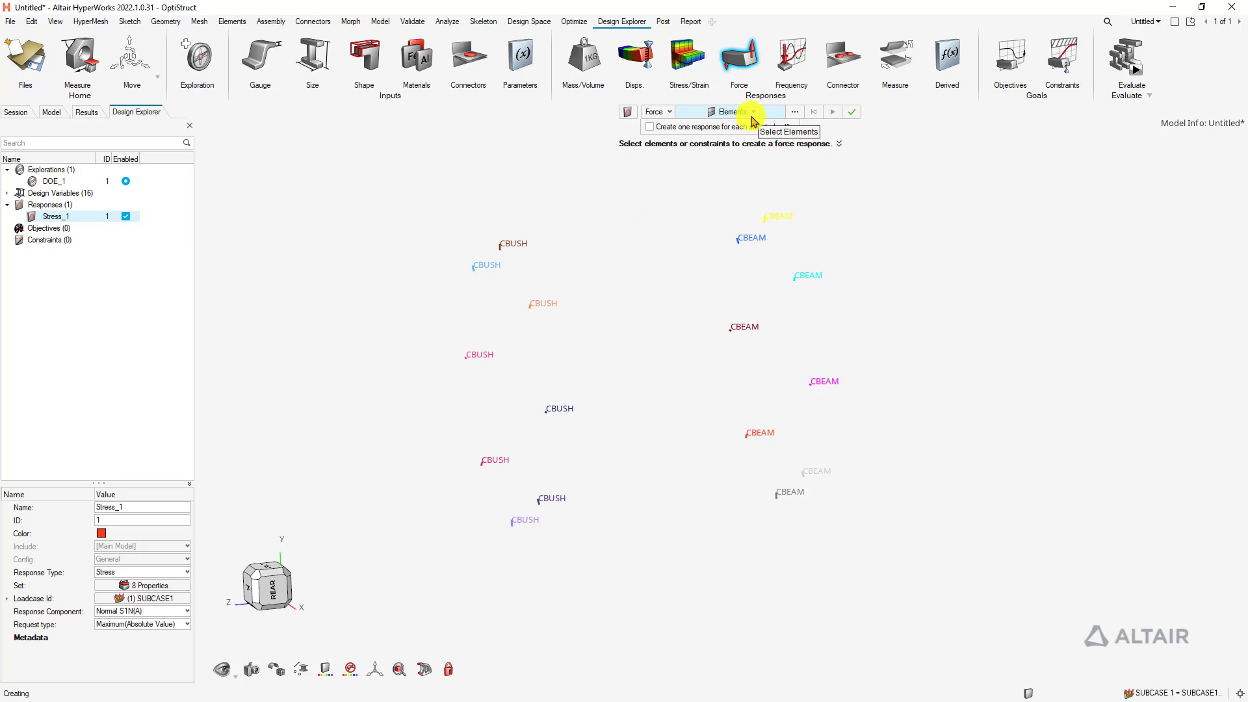
pyautogui.moveTo(363, 200); pyautogui.dragTo(642, 628)
pyautogui.click(671, 639)
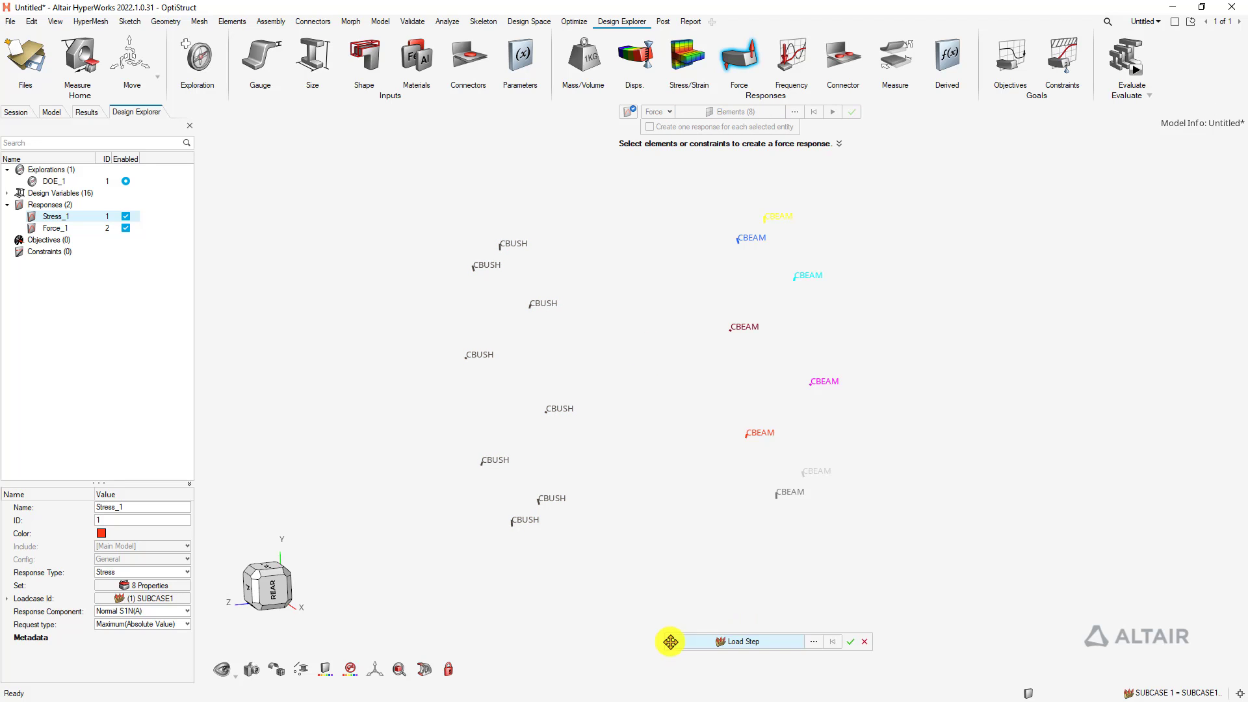
pyautogui.click(715, 568)
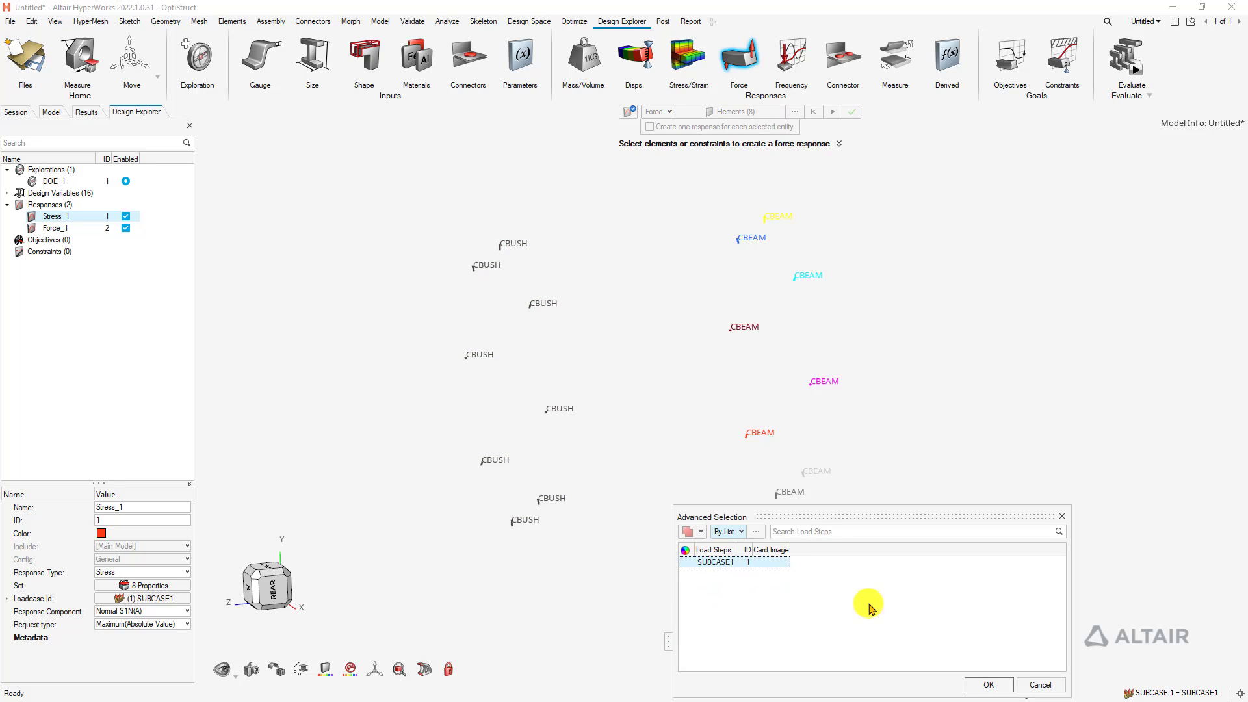
pyautogui.click(988, 684)
pyautogui.click(850, 642)
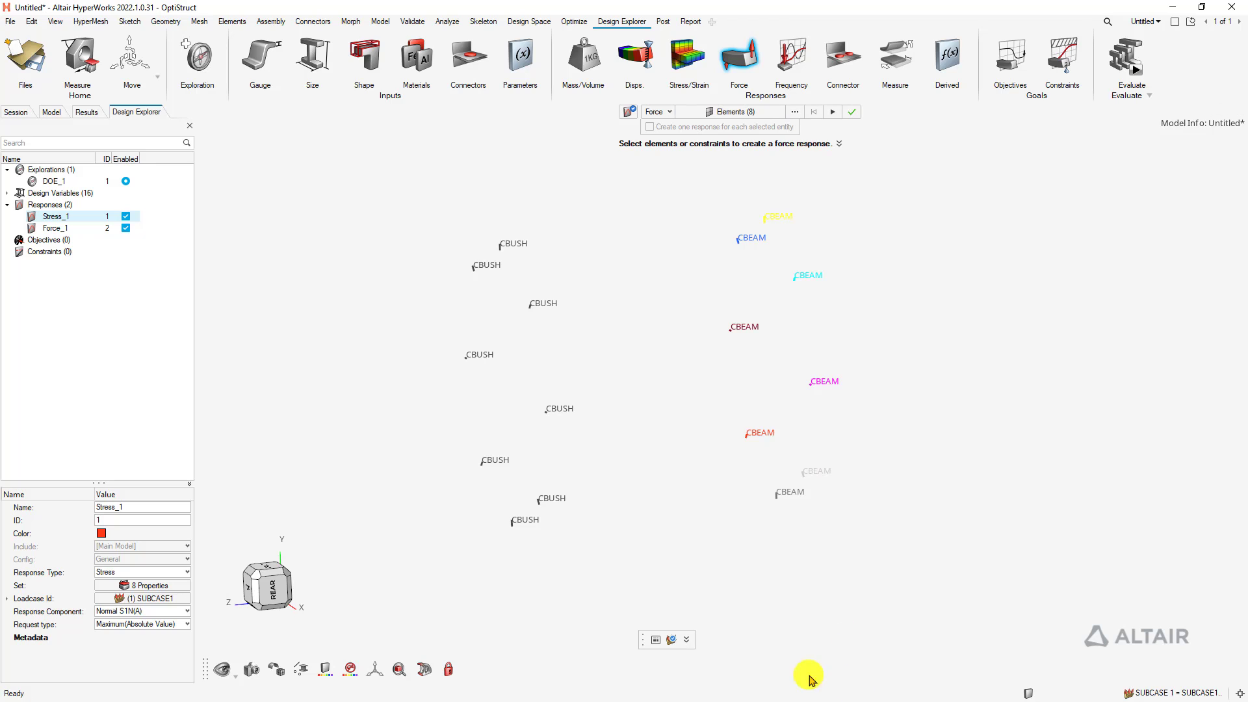
pyautogui.click(851, 112)
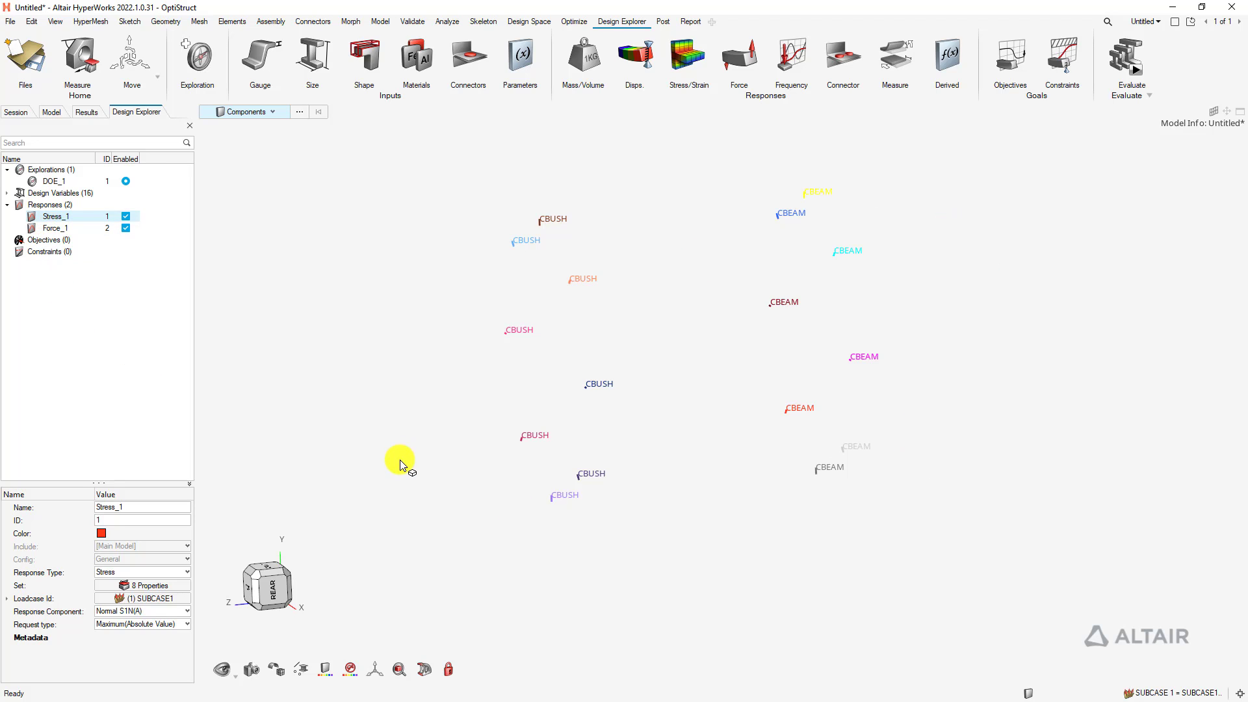
pyautogui.moveTo(415, 432); pyautogui.dragTo(453, 442, button='right')
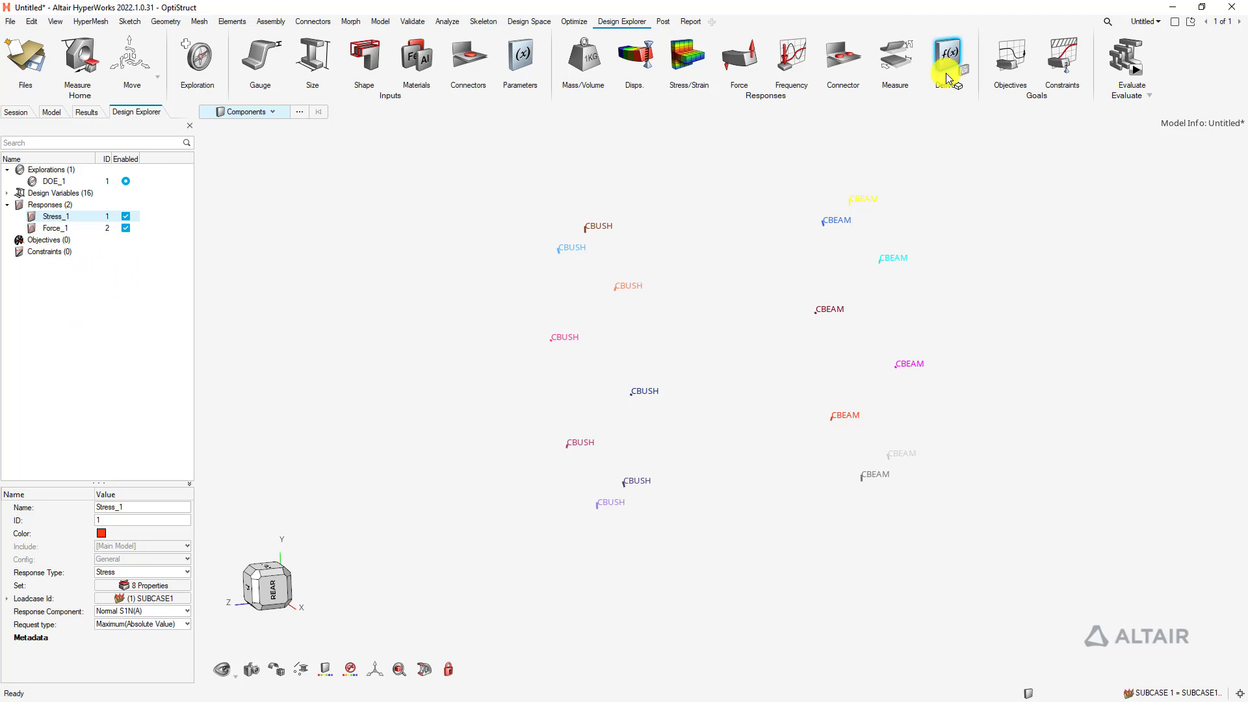
# Define Derived_FoS as Stress_1/850 in the Derived Responses panel, then close the panel
pyautogui.click(947, 55)
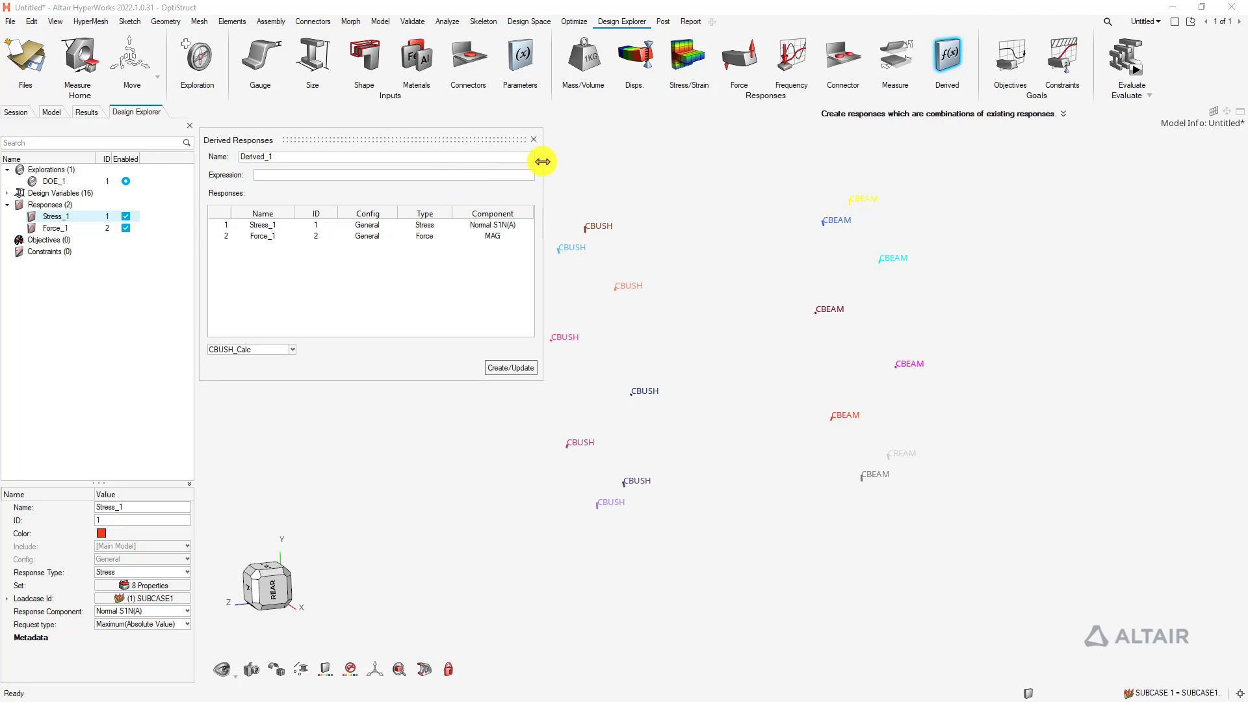
pyautogui.moveTo(543, 160); pyautogui.dragTo(615, 160)
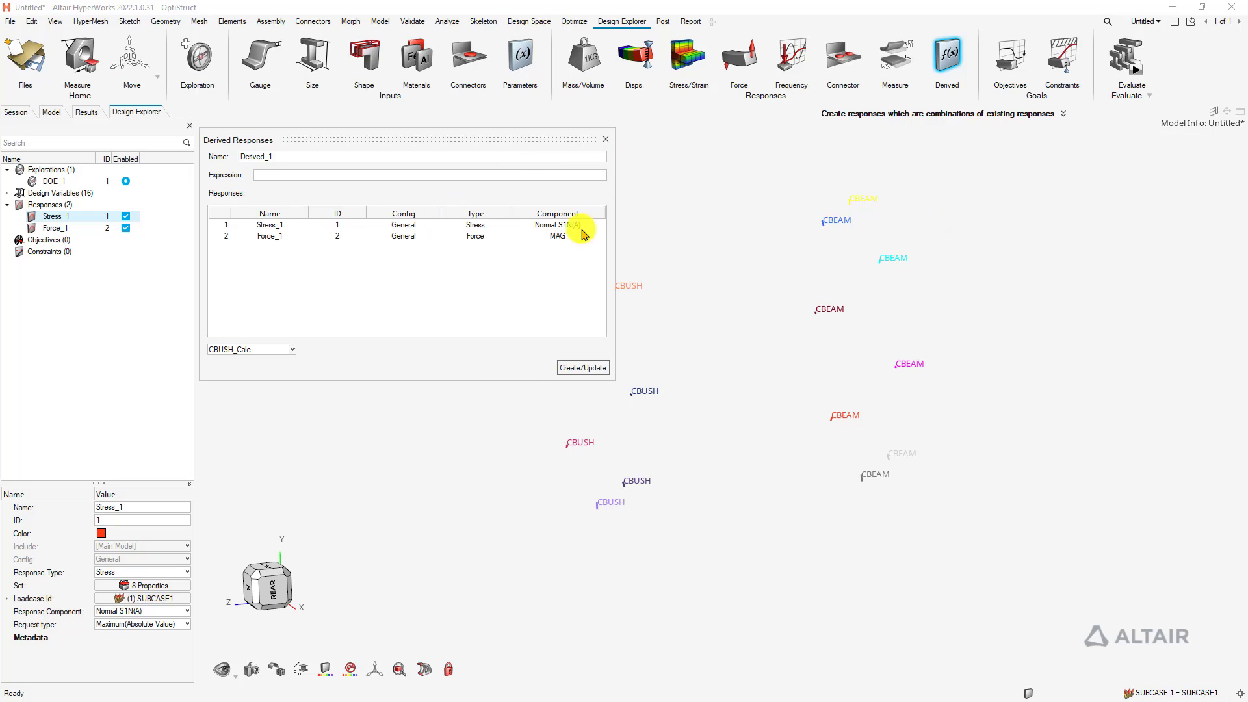
pyautogui.click(278, 227)
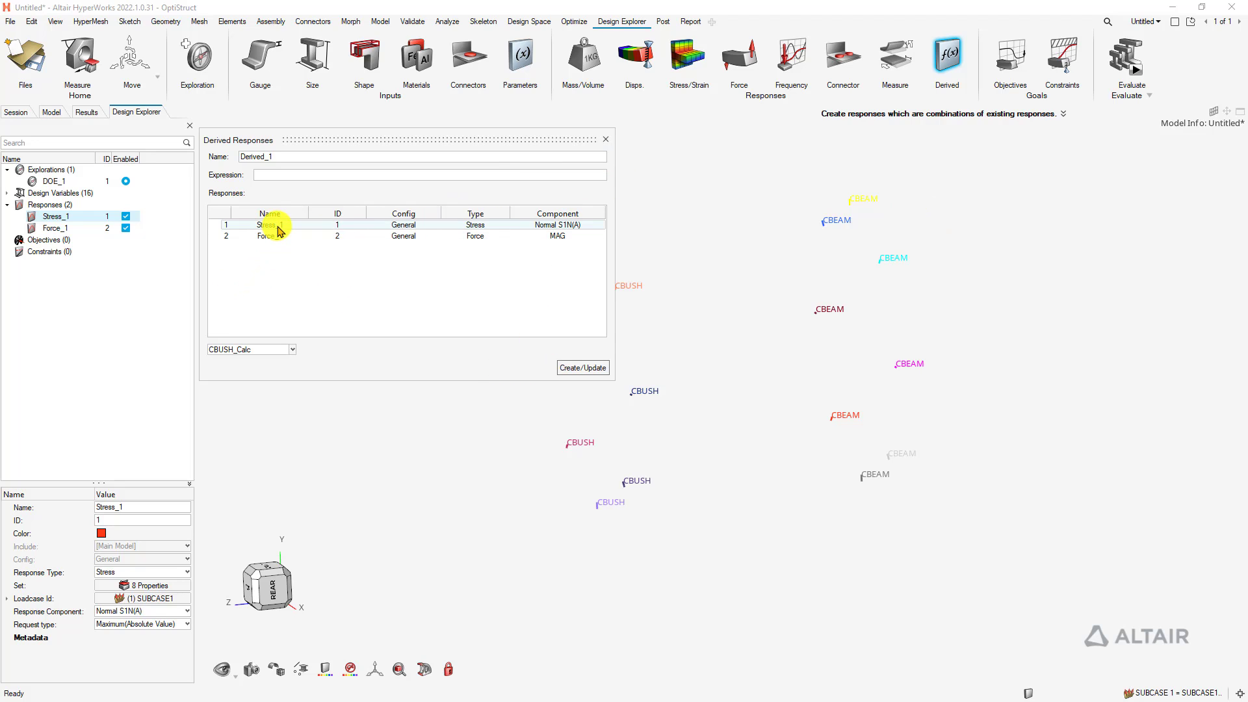
pyautogui.click(584, 367)
pyautogui.moveTo(267, 228); pyautogui.dragTo(312, 178)
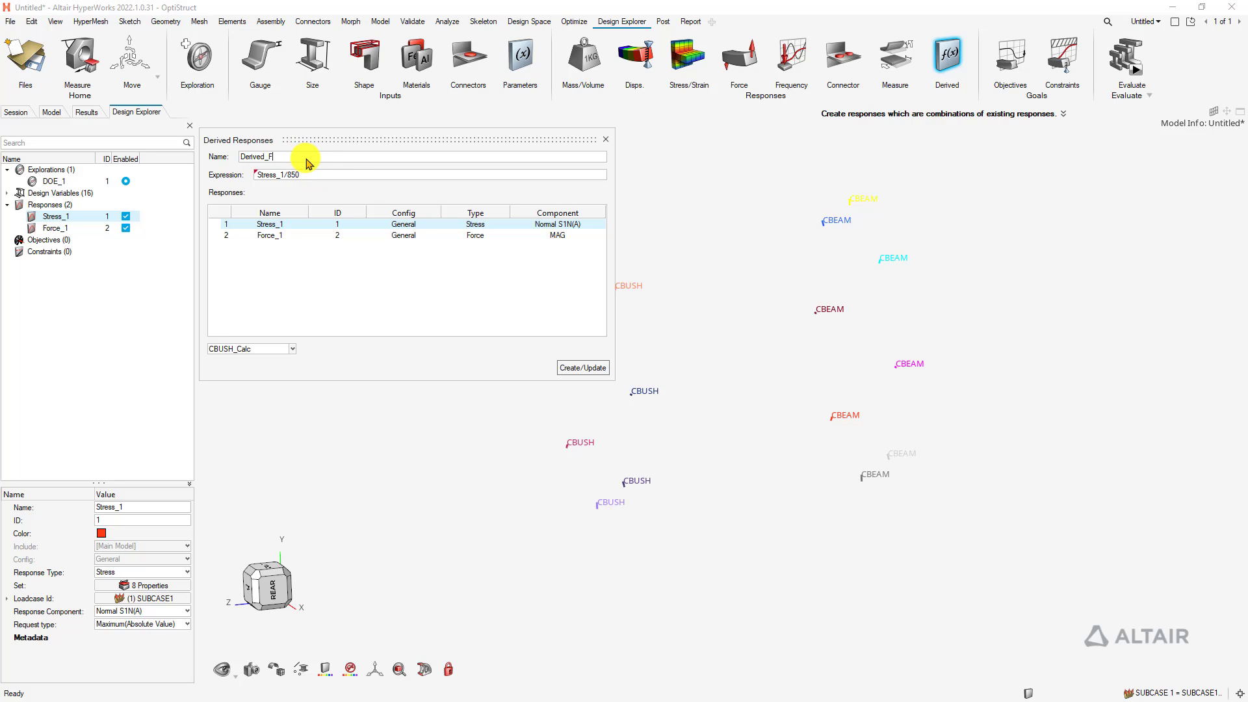
pyautogui.write('S')
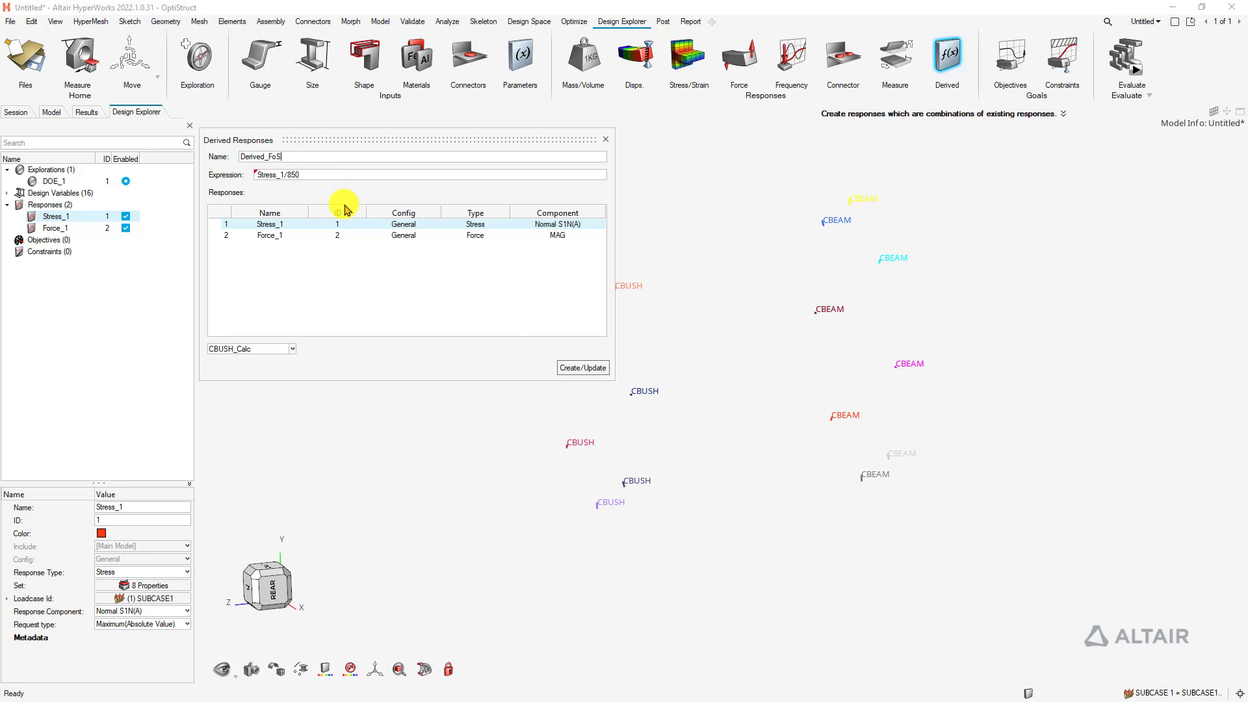
pyautogui.click(572, 367)
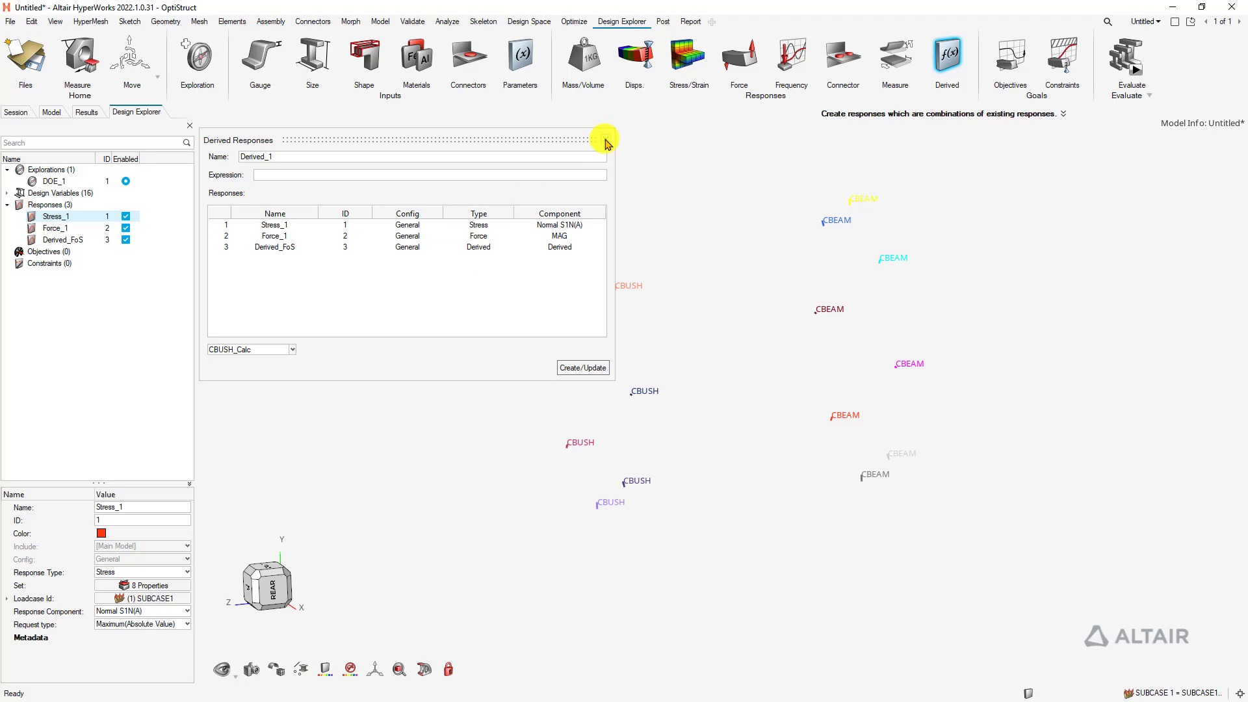
pyautogui.click(605, 139)
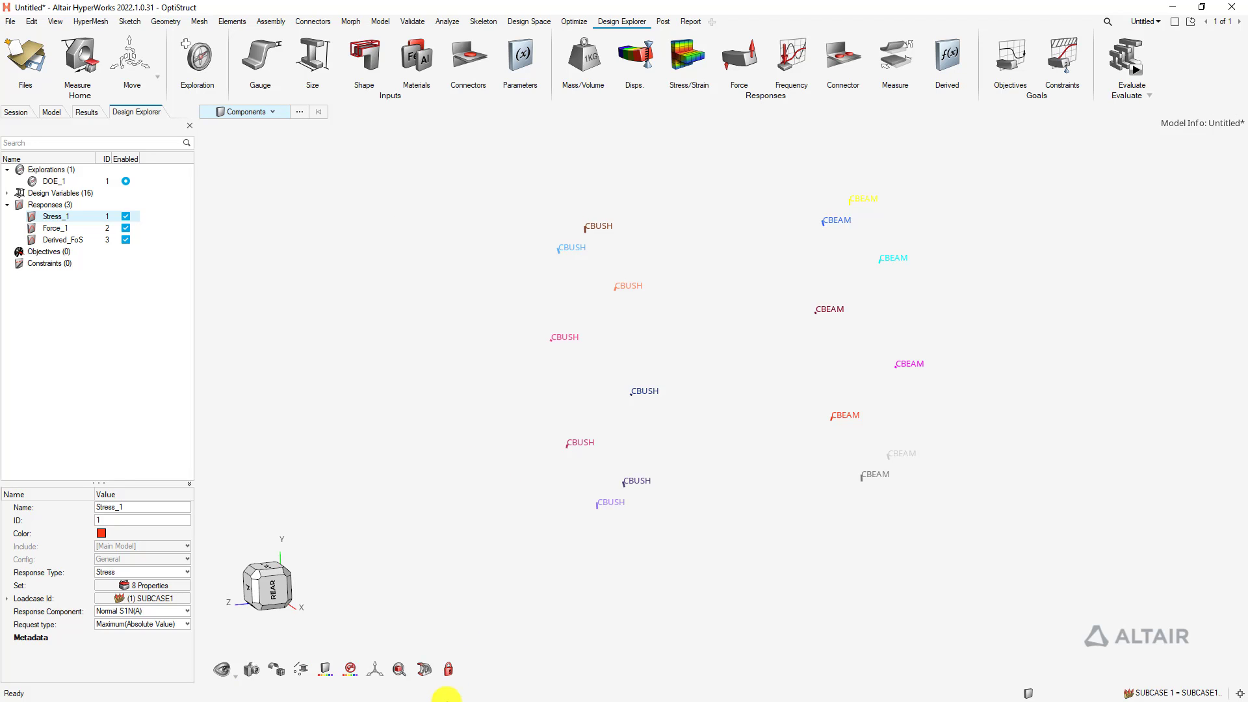
pyautogui.press('super')
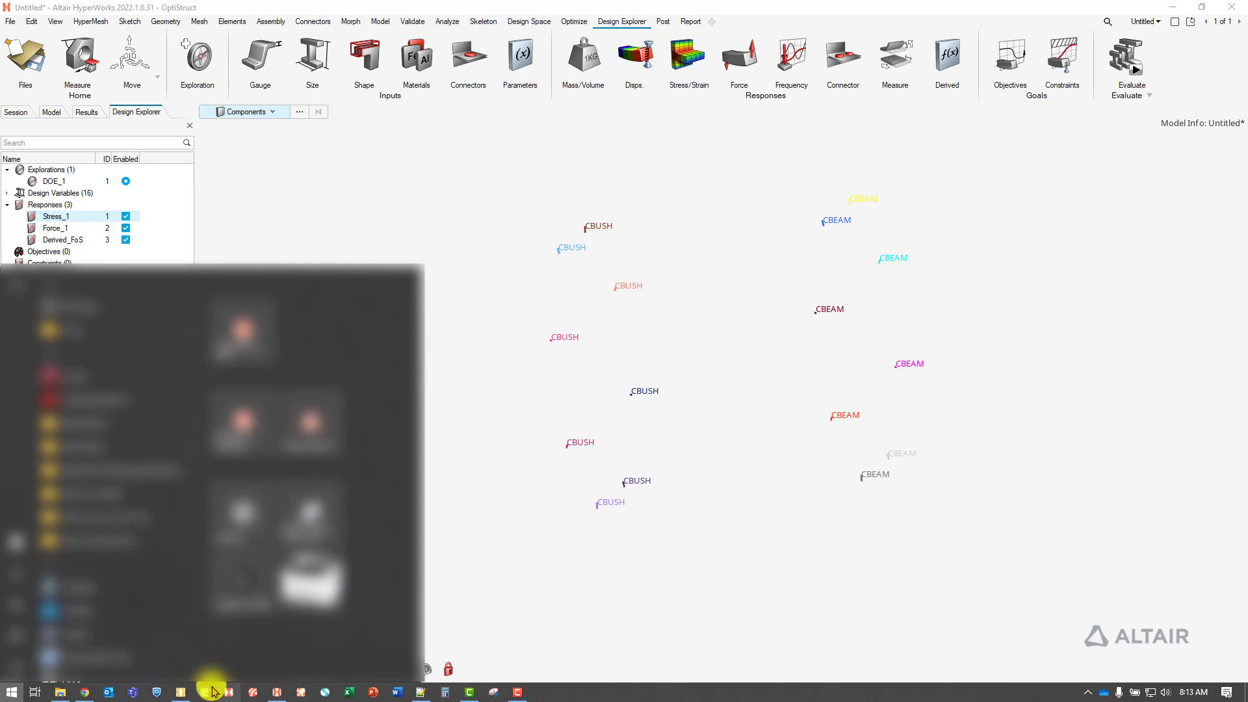
pyautogui.click(187, 692)
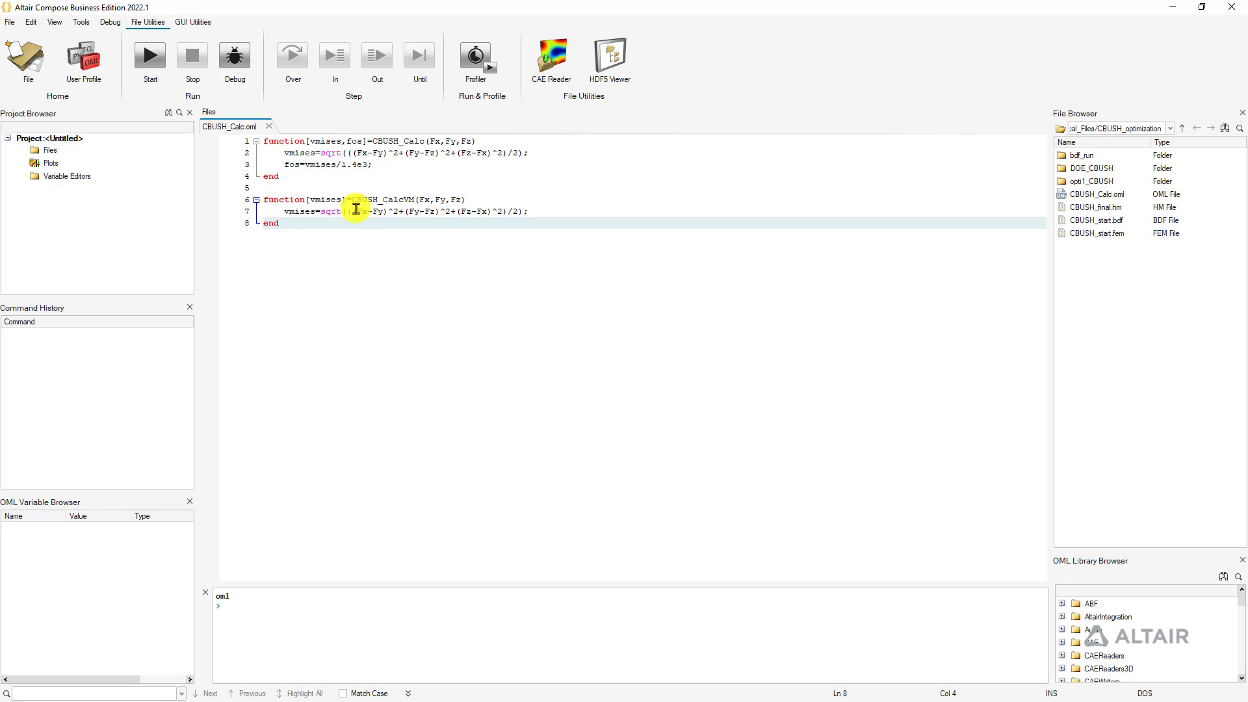
pyautogui.click(258, 199)
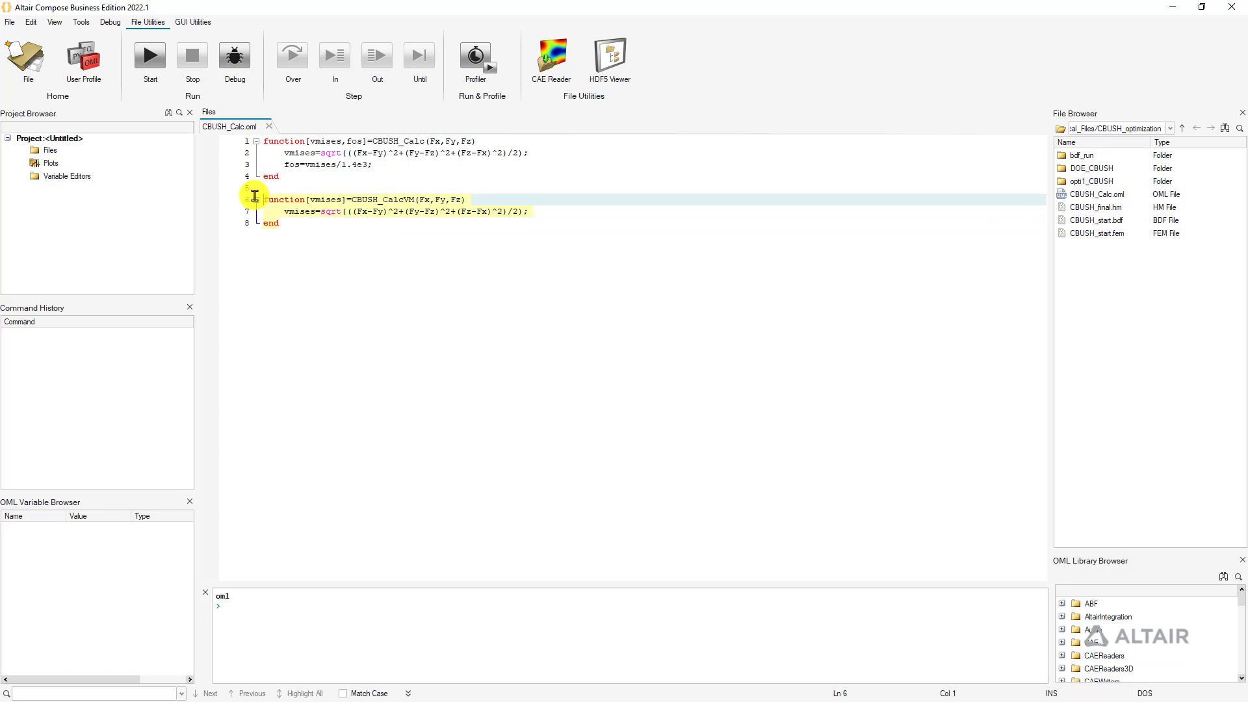
pyautogui.click(358, 243)
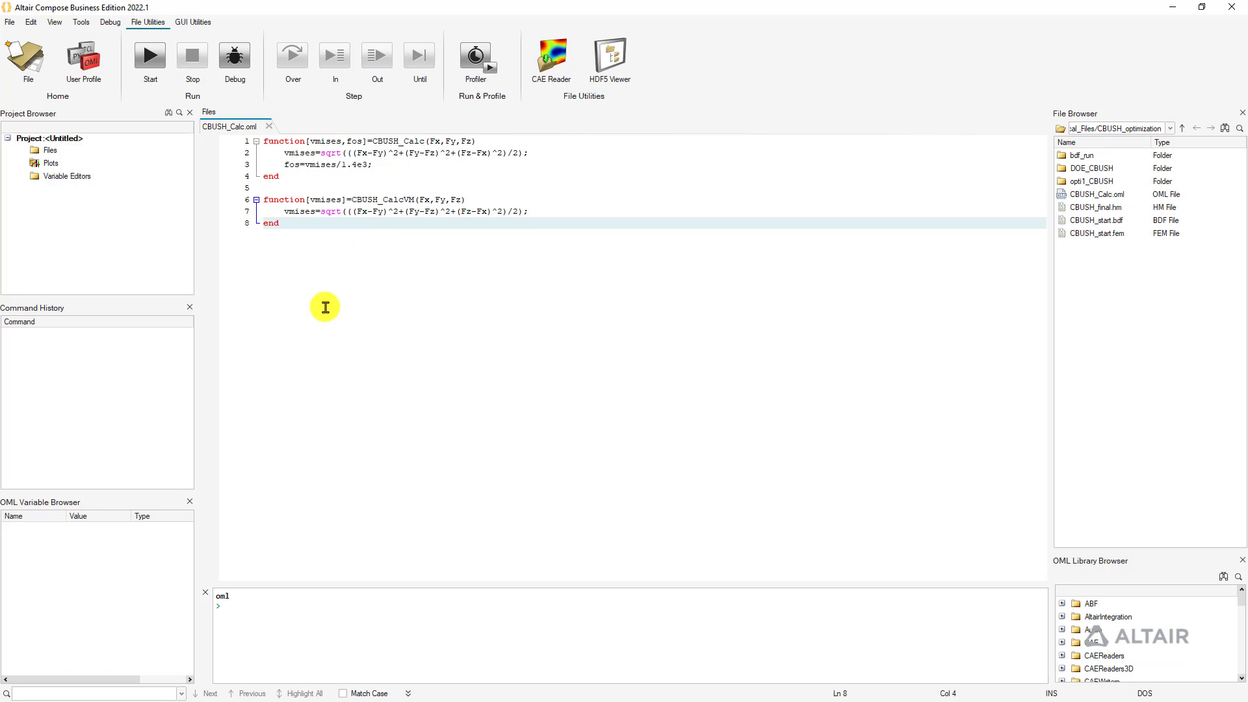
pyautogui.moveTo(420, 198); pyautogui.dragTo(460, 199)
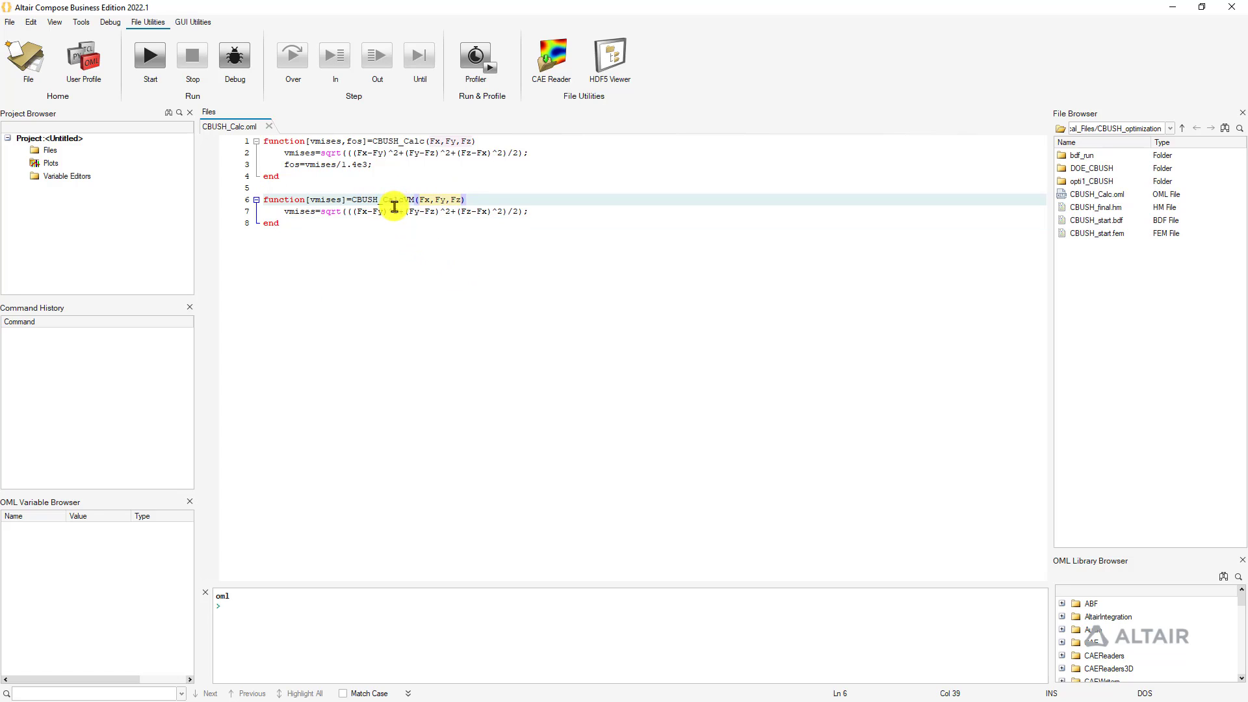
pyautogui.click(339, 199)
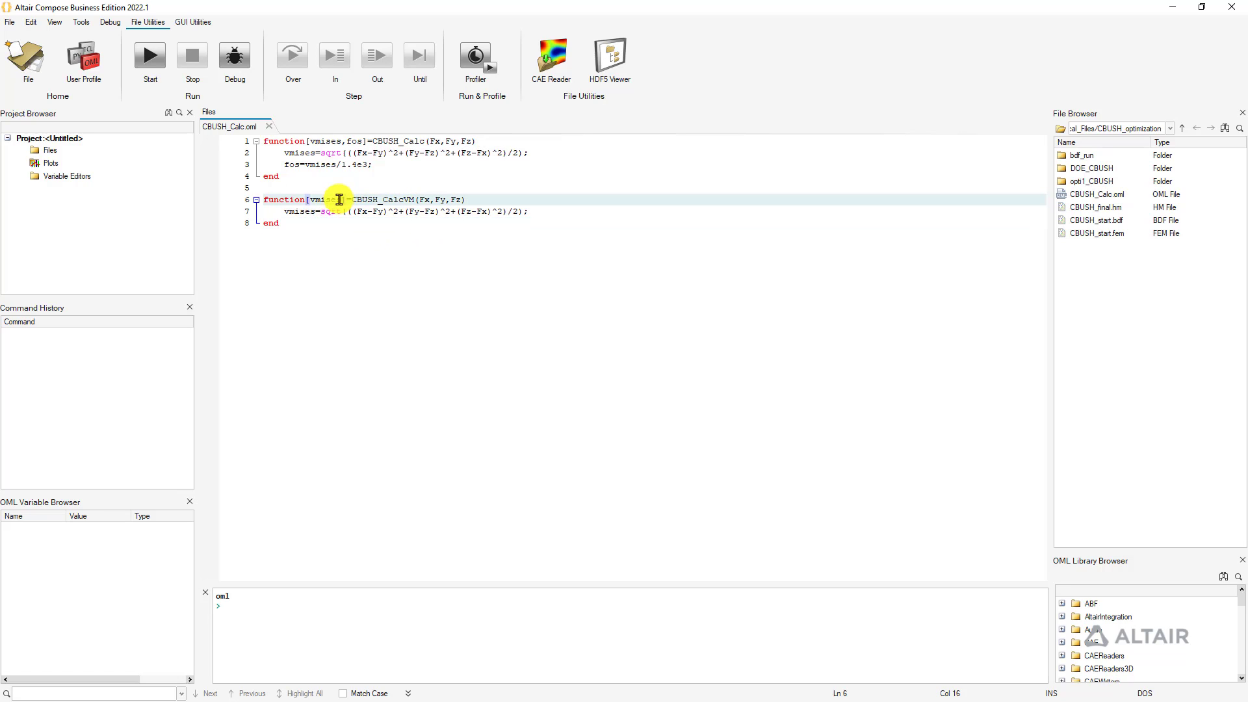
pyautogui.click(380, 282)
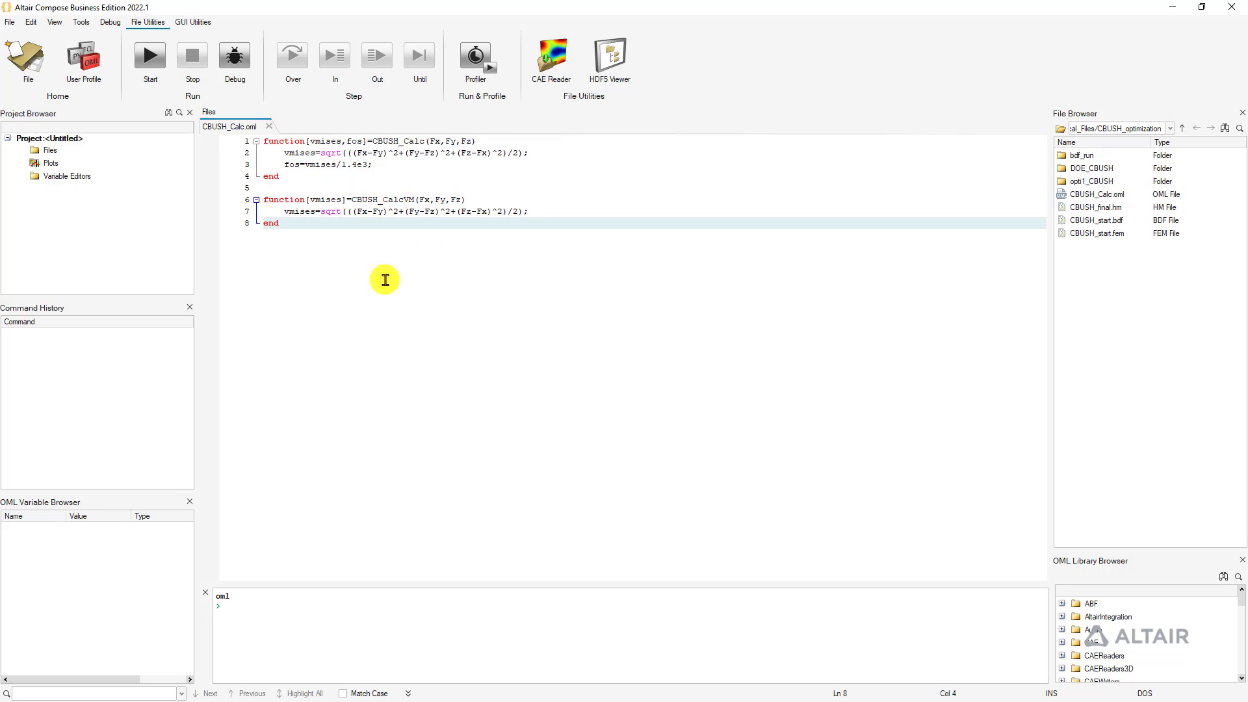
pyautogui.click(507, 212)
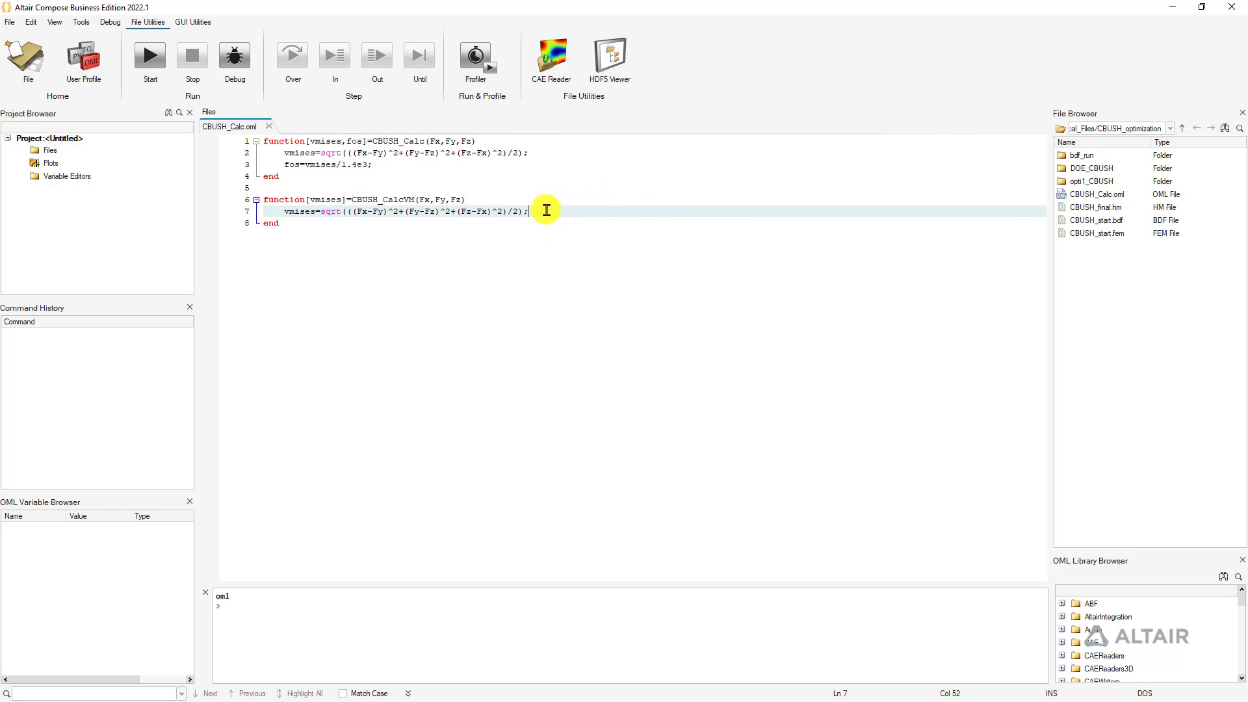
pyautogui.click(294, 226)
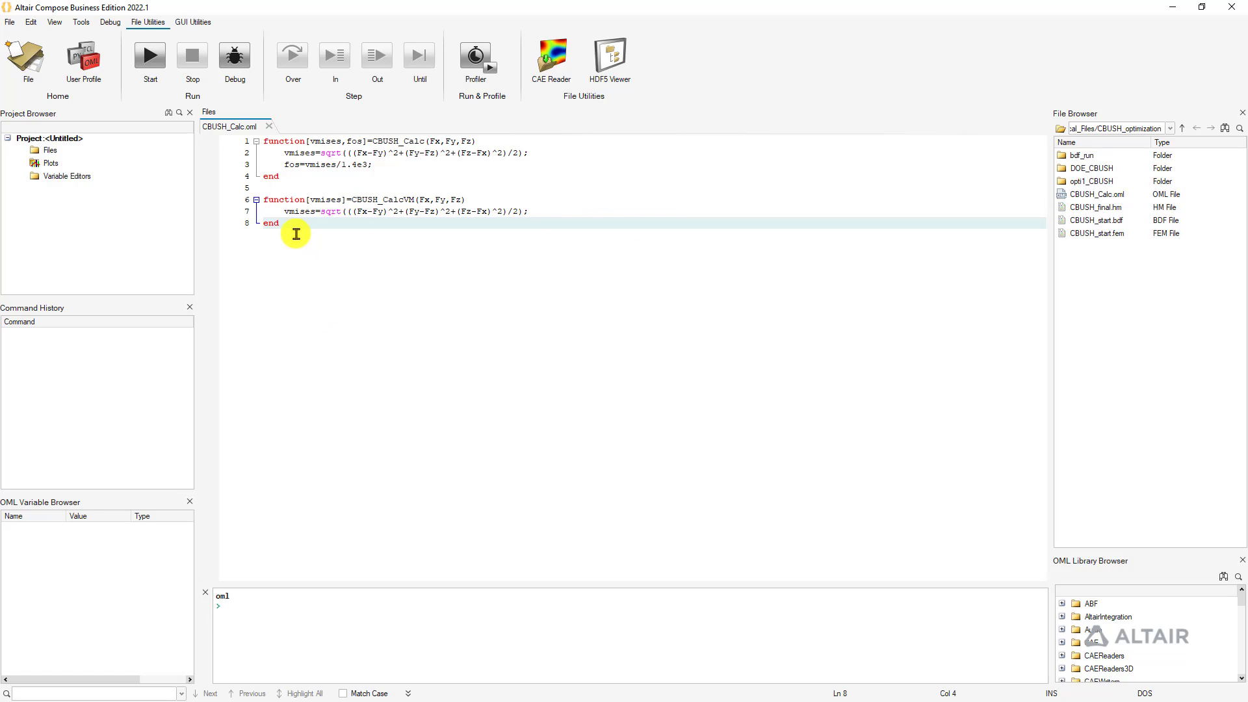
pyautogui.moveTo(351, 198); pyautogui.dragTo(402, 198)
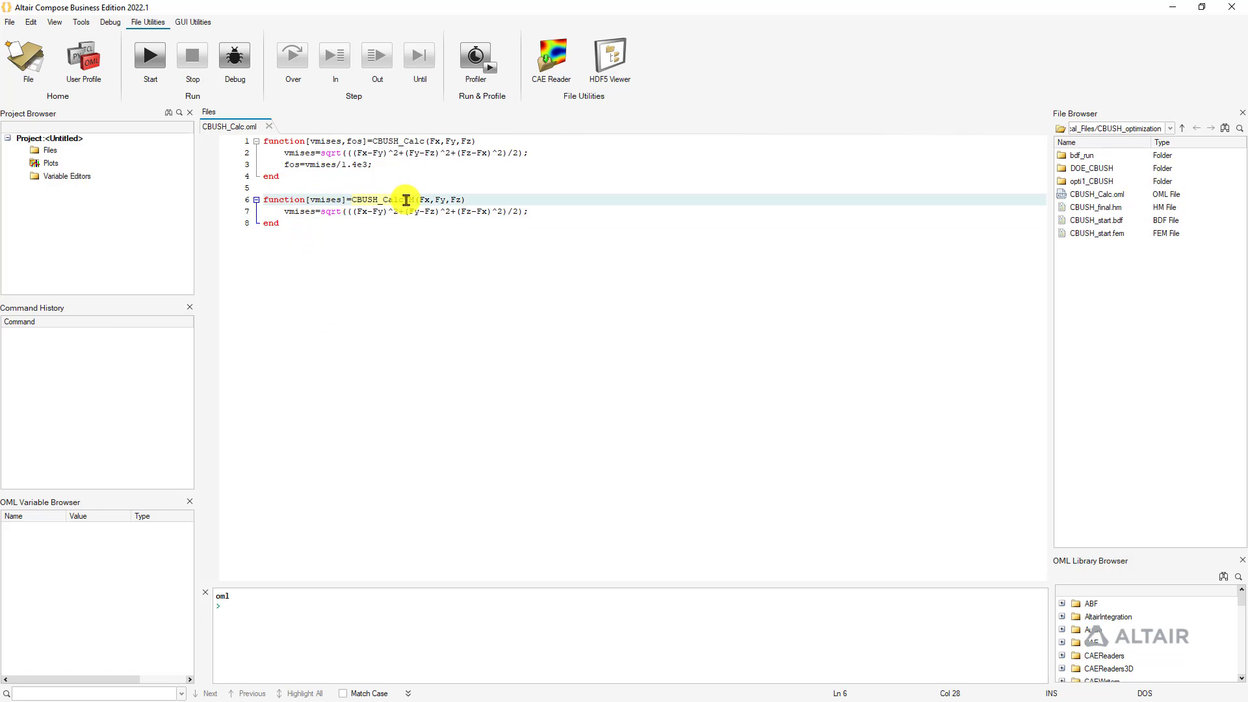
pyautogui.rightClick(401, 200)
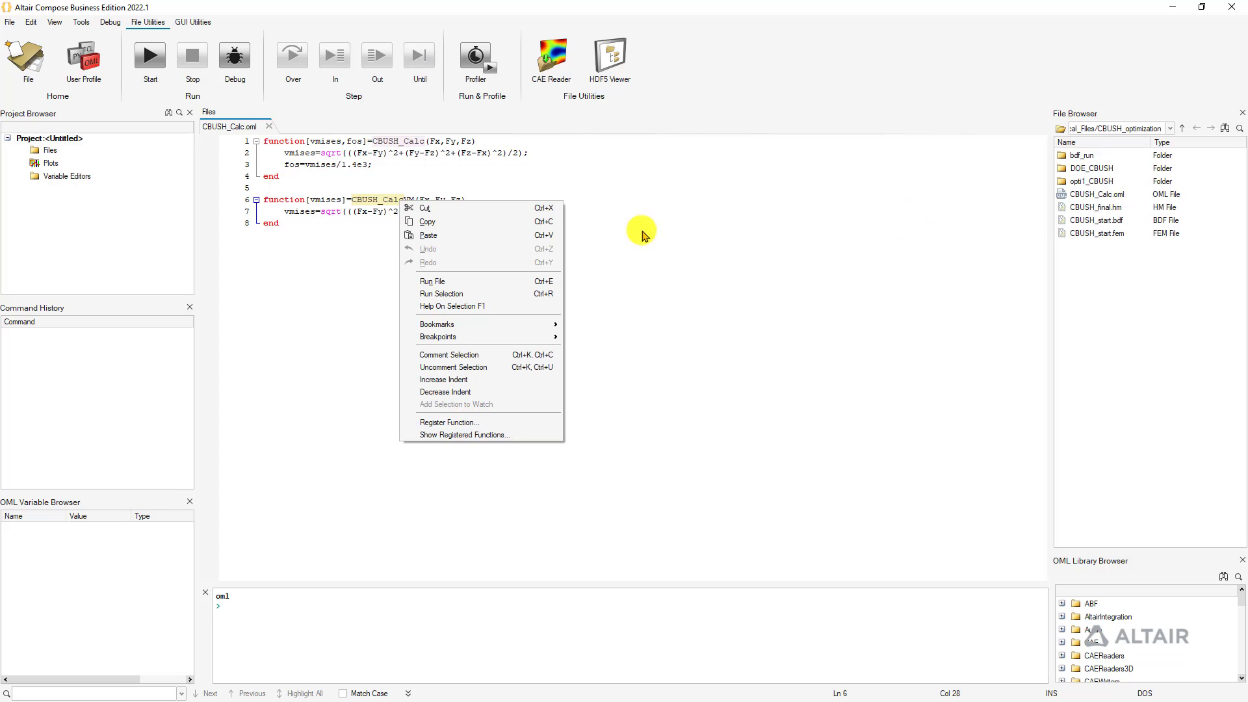
pyautogui.click(689, 487)
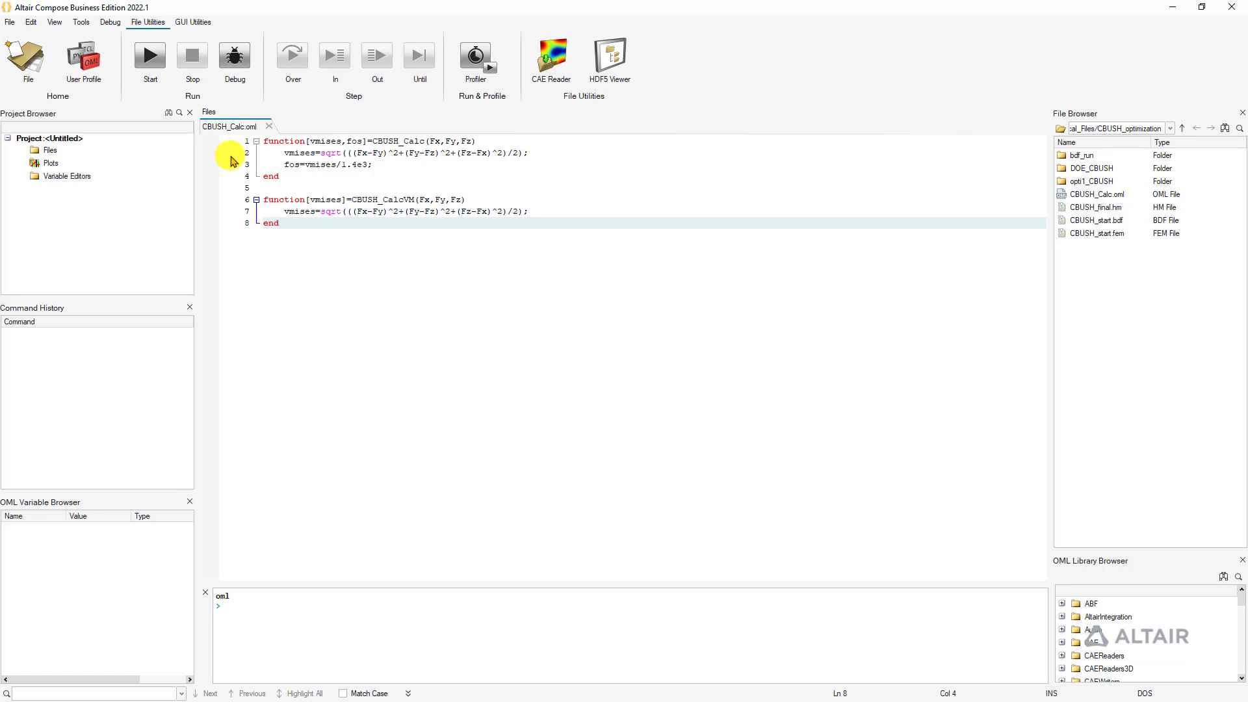
pyautogui.click(1228, 13)
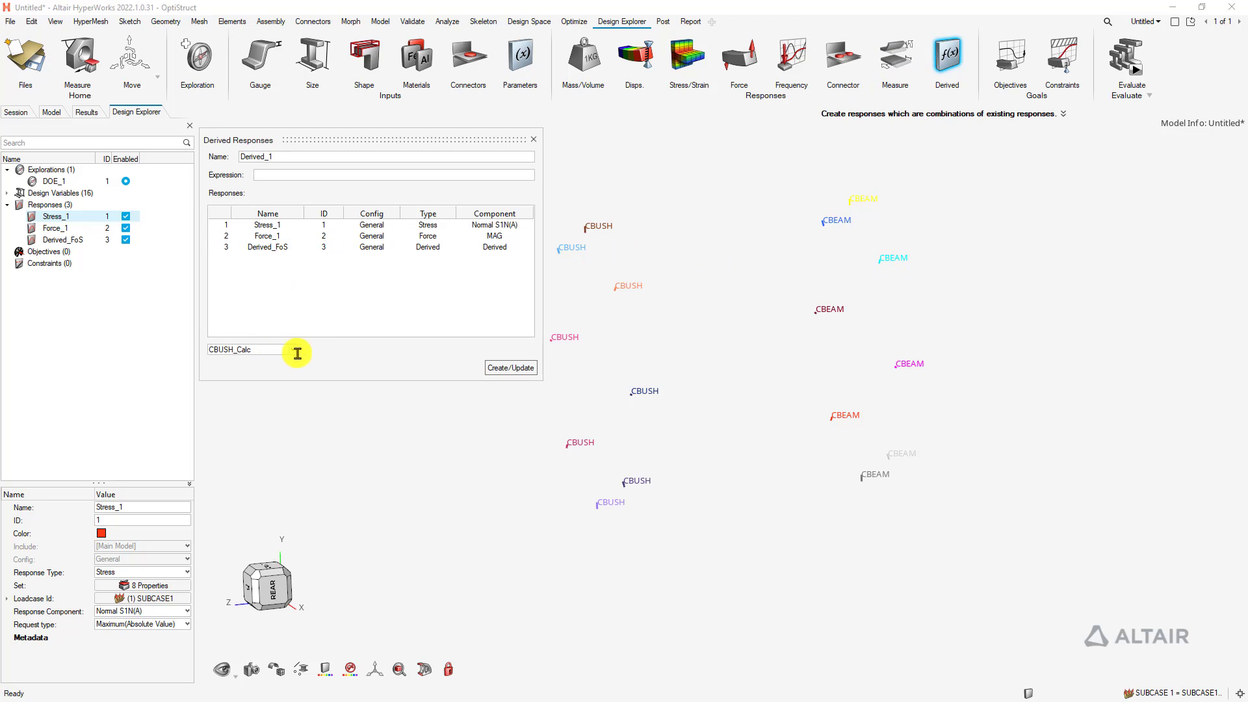
pyautogui.click(293, 349)
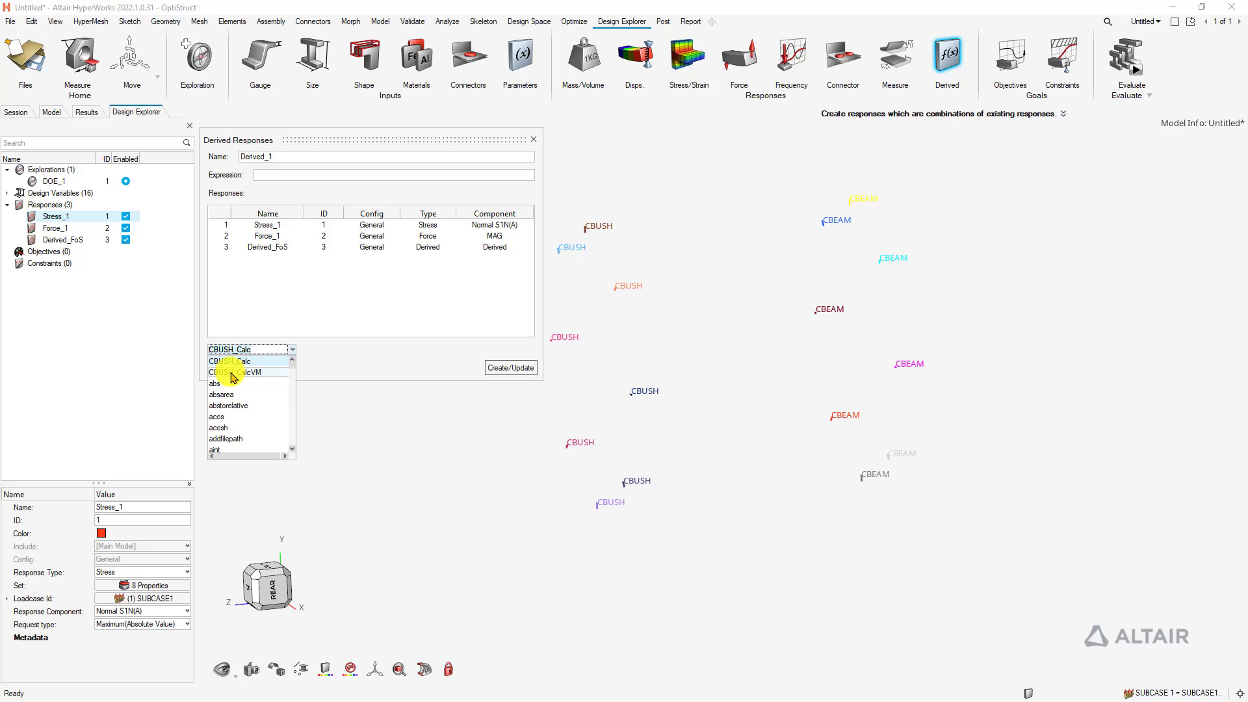
pyautogui.click(232, 373)
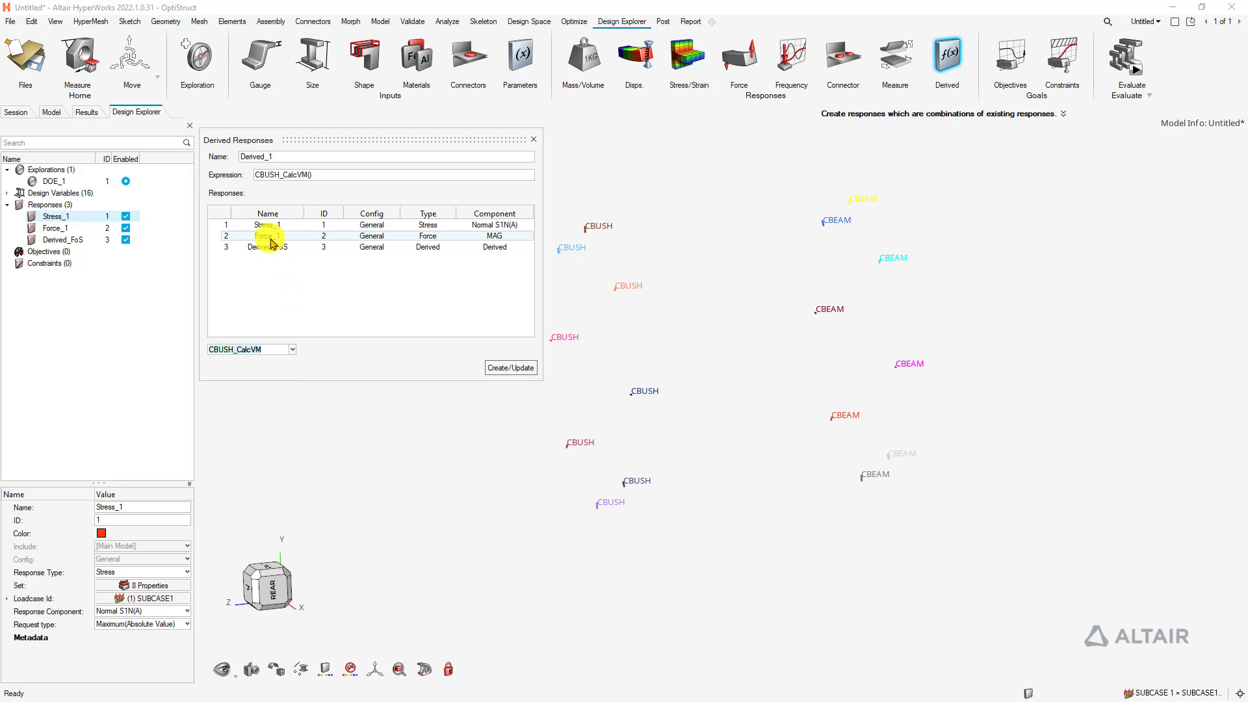
pyautogui.click(533, 139)
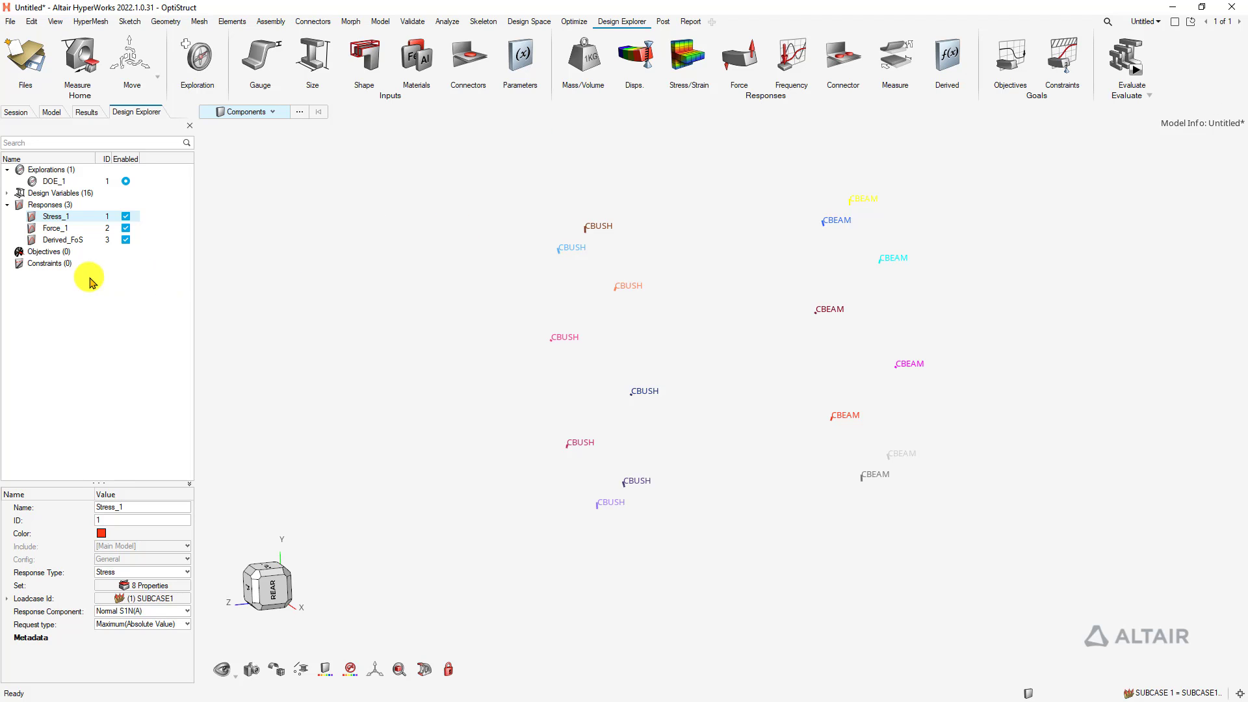
# Duplicate Force_1 twice to create Force_11 and Force_111
pyautogui.rightClick(59, 233)
pyautogui.click(84, 238)
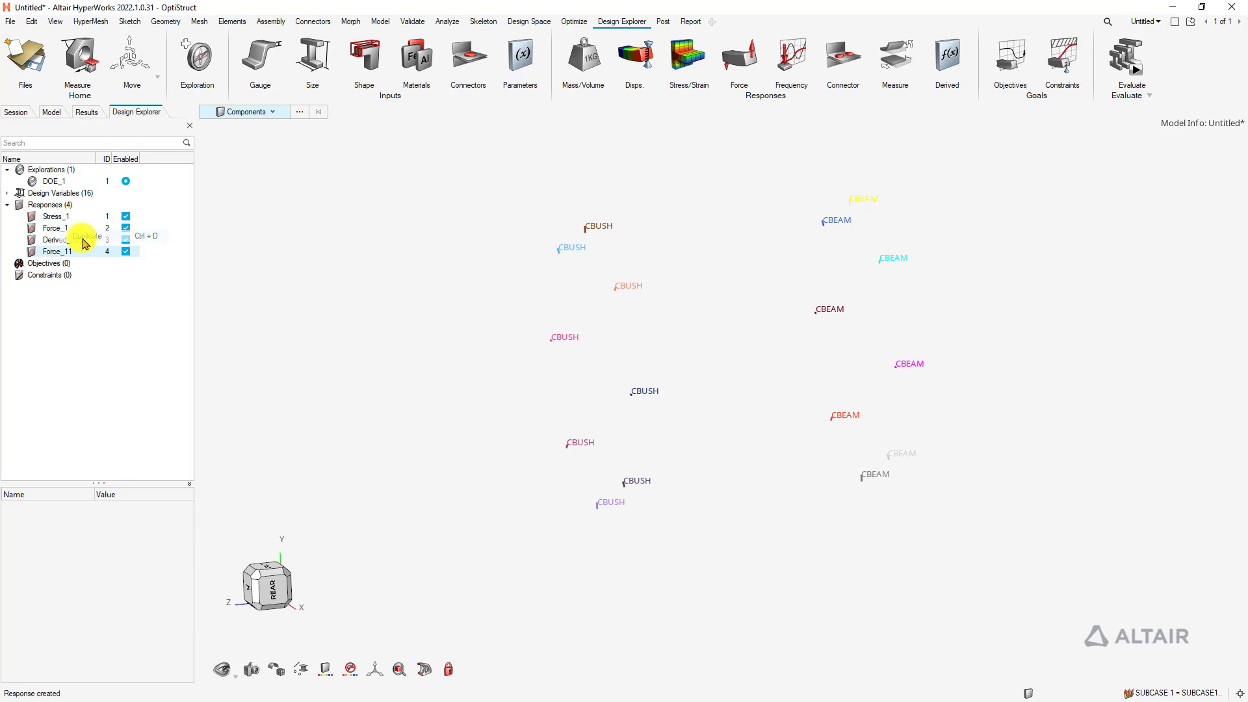
pyautogui.rightClick(57, 252)
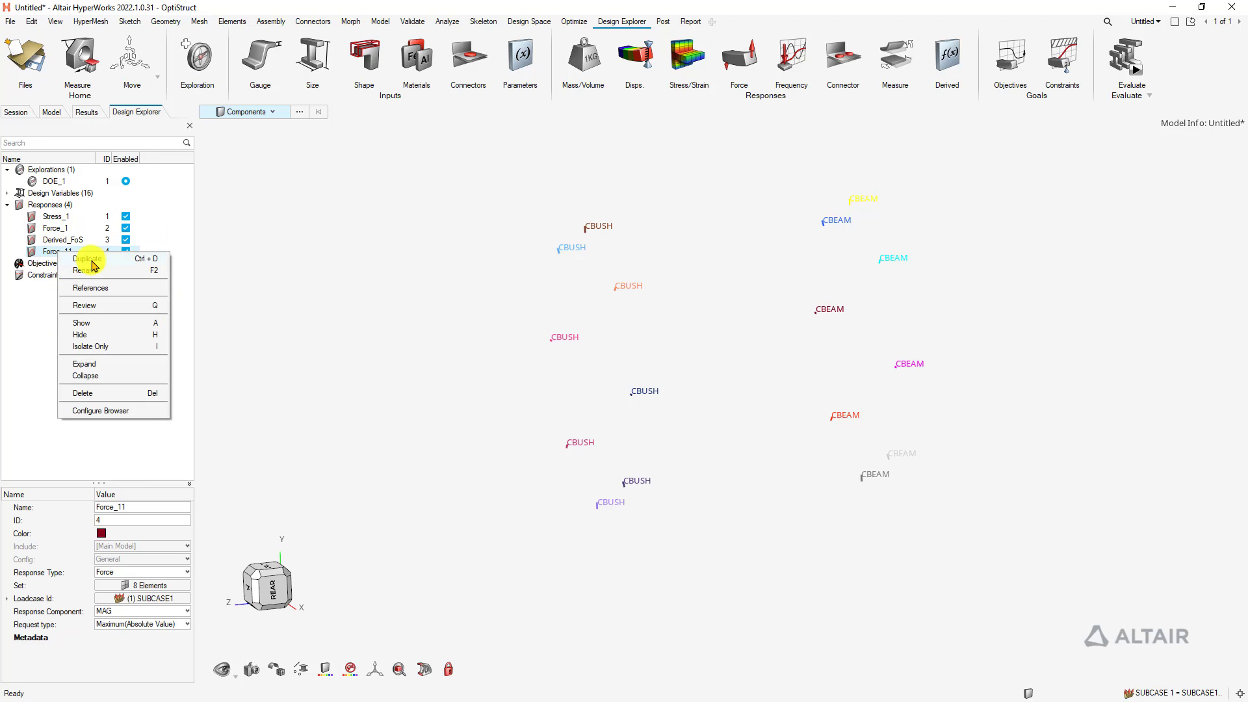
pyautogui.click(82, 257)
# Set the response components to X for Force_1, Y for Force_11 and Z for Force_111
pyautogui.click(83, 388)
pyautogui.click(56, 229)
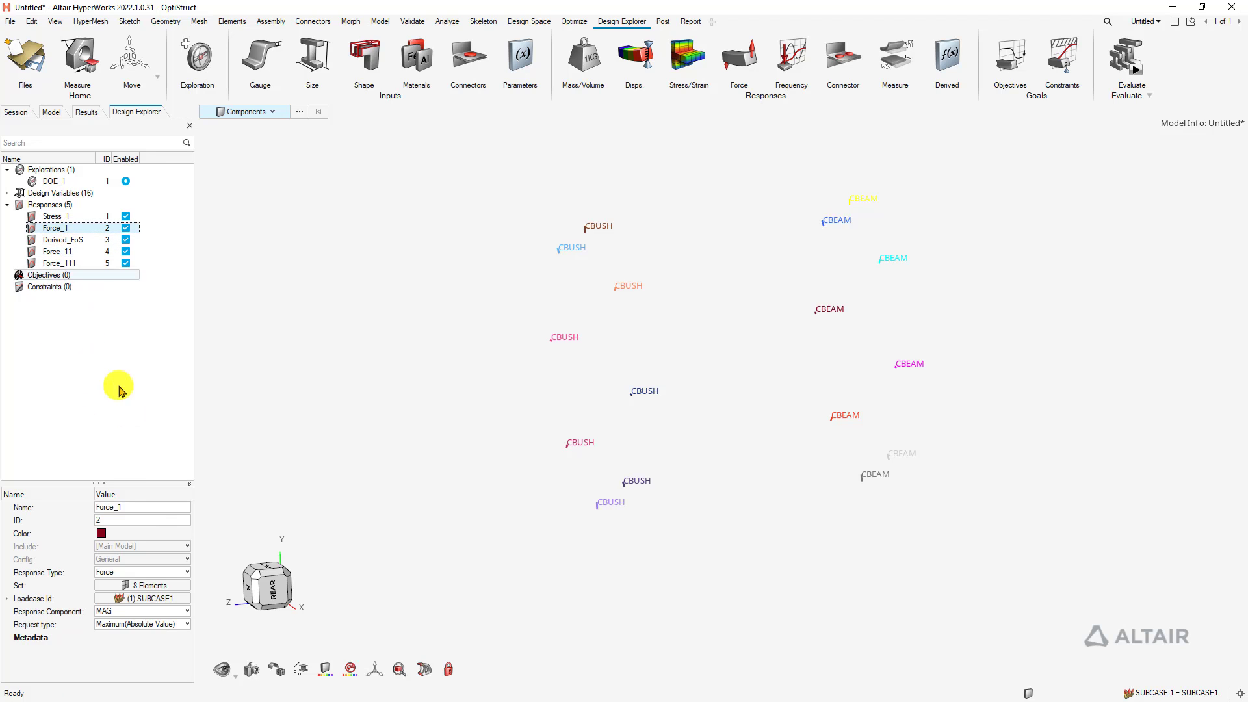
pyautogui.click(148, 614)
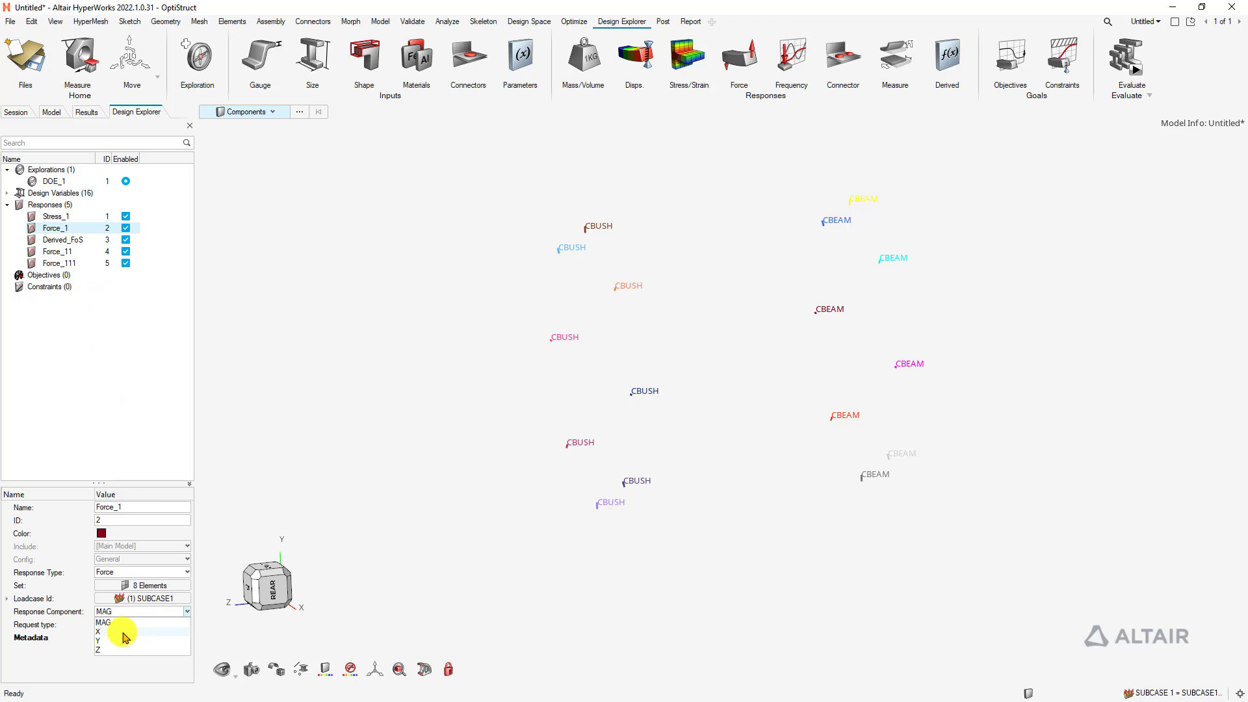
pyautogui.click(123, 631)
pyautogui.click(70, 252)
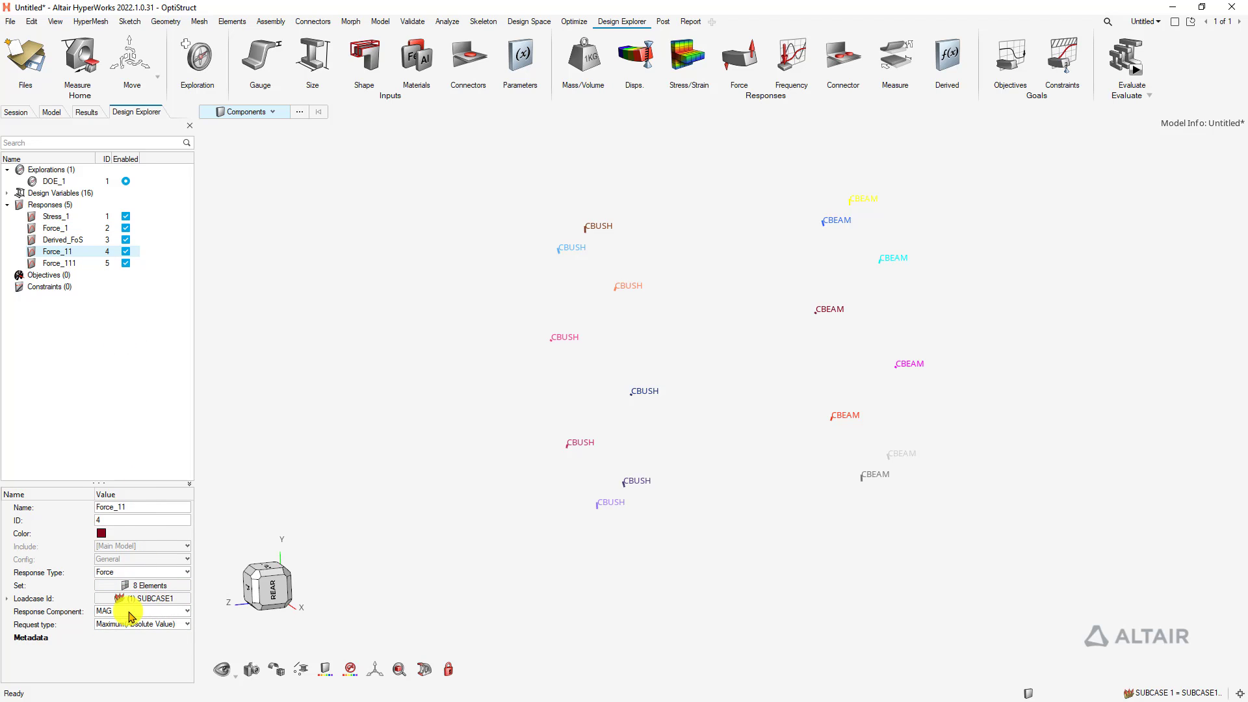
pyautogui.click(130, 612)
pyautogui.click(111, 631)
pyautogui.click(56, 263)
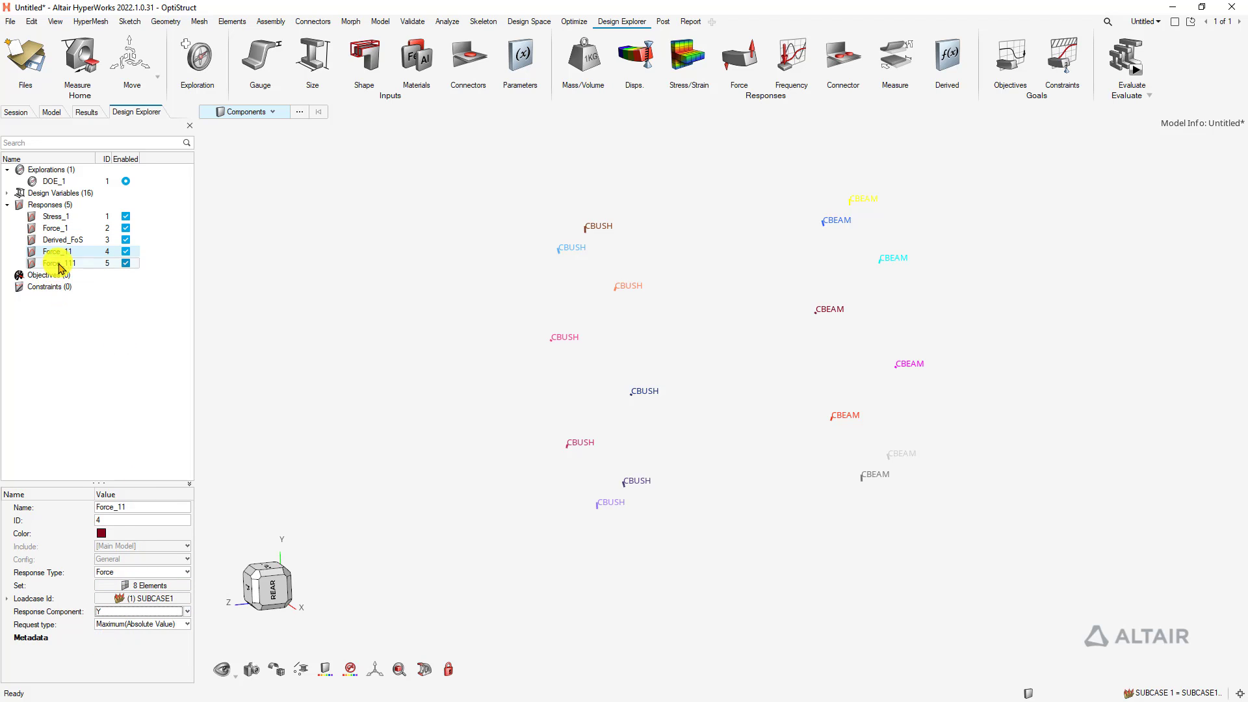
pyautogui.click(131, 611)
pyautogui.click(117, 650)
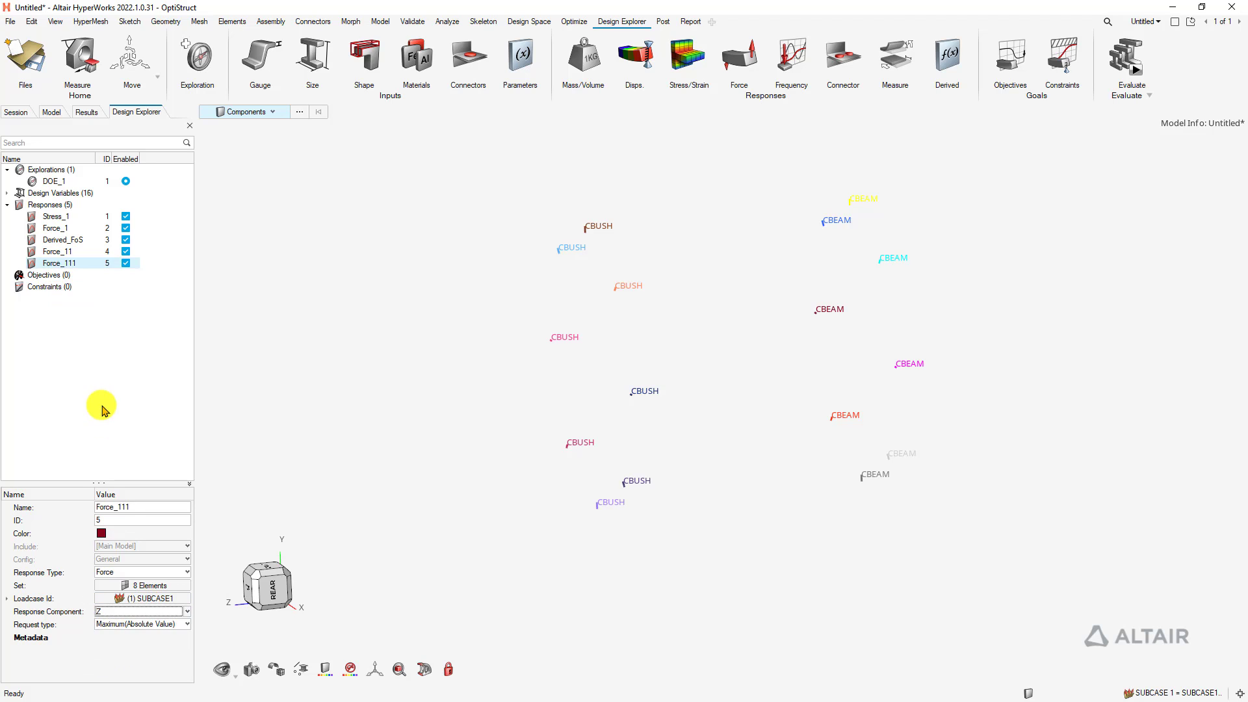
pyautogui.keyDown('ctrl'); pyautogui.click(92, 264); pyautogui.keyUp('ctrl')
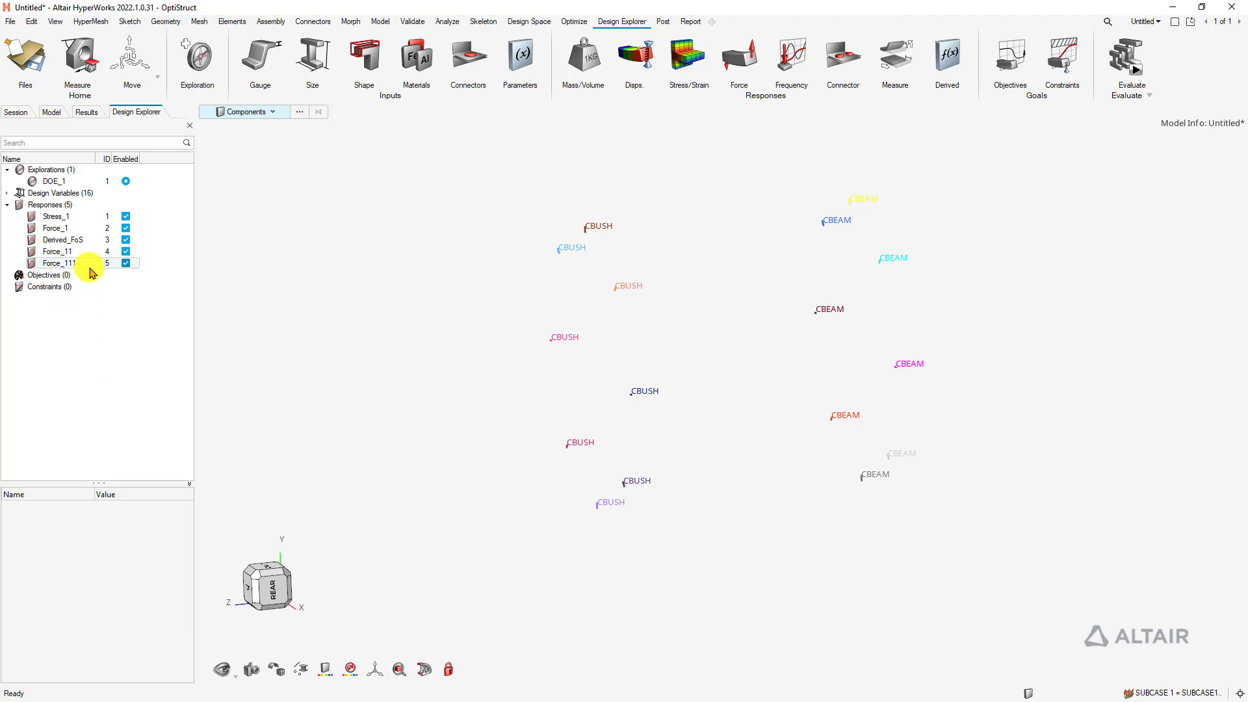
pyautogui.click(65, 240)
# Begin a derived expression using CBUSH_CalcVM with Force_1 as its first argument
pyautogui.click(942, 60)
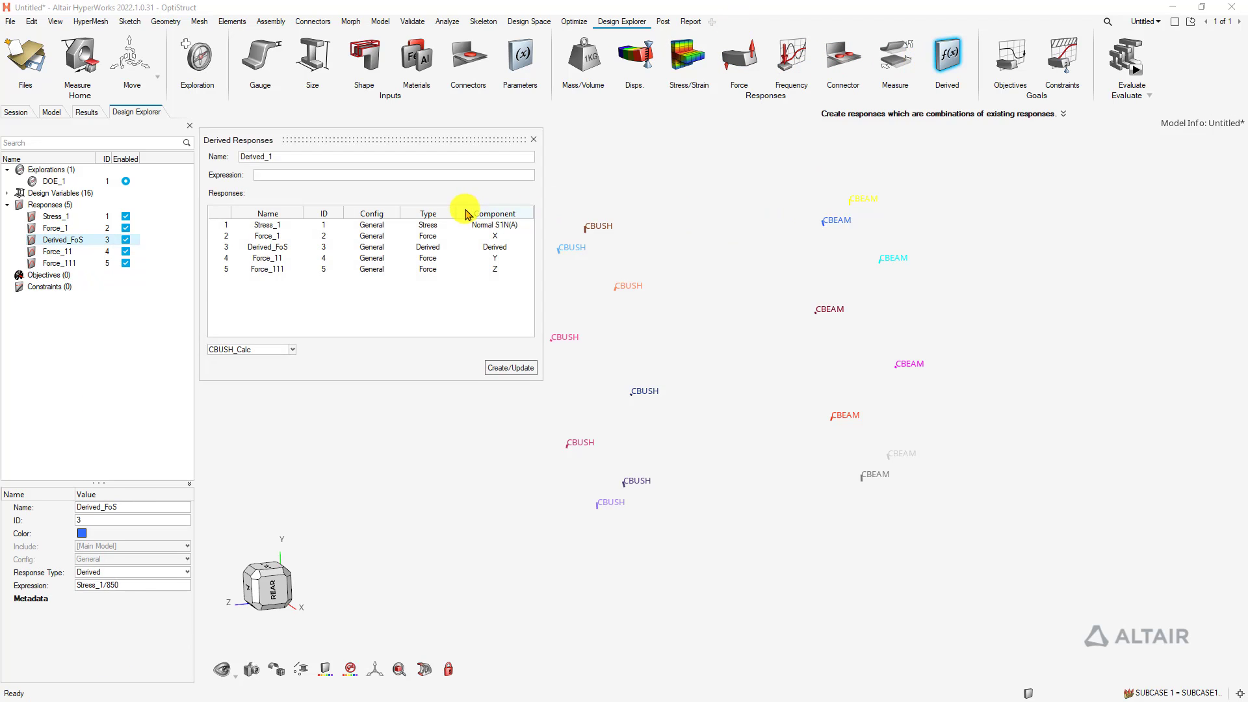
pyautogui.click(283, 248)
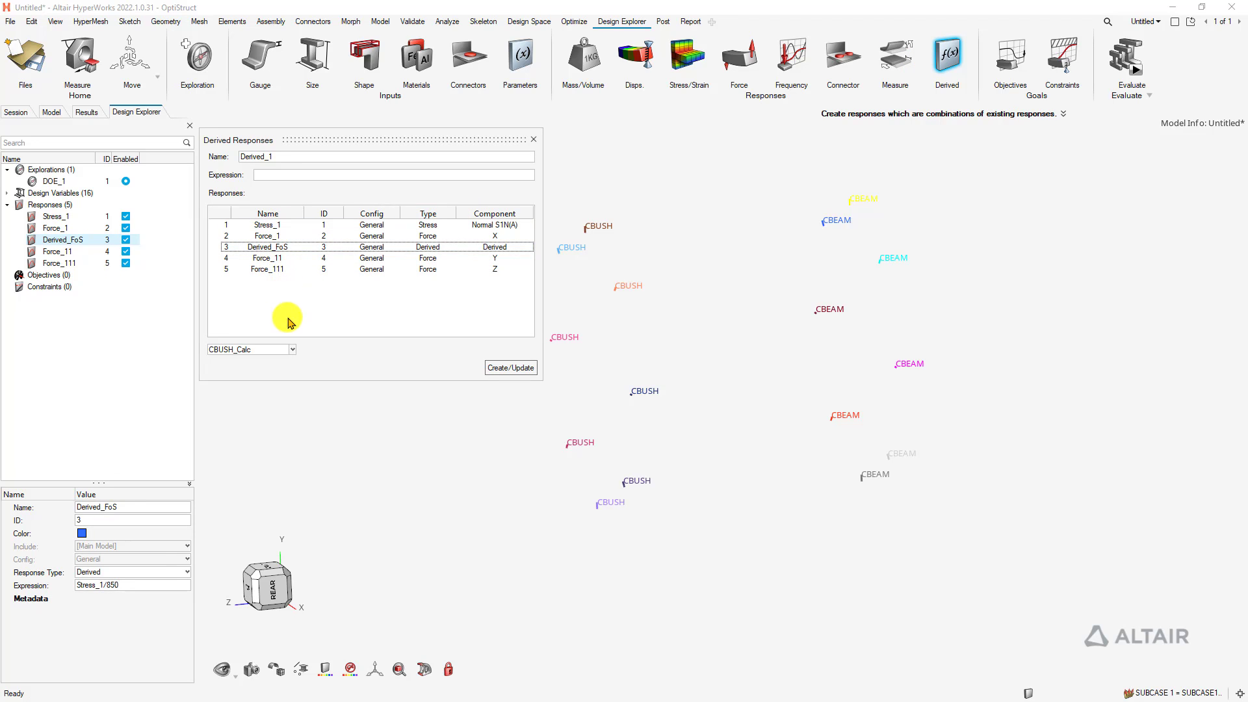
pyautogui.click(293, 350)
pyautogui.click(266, 365)
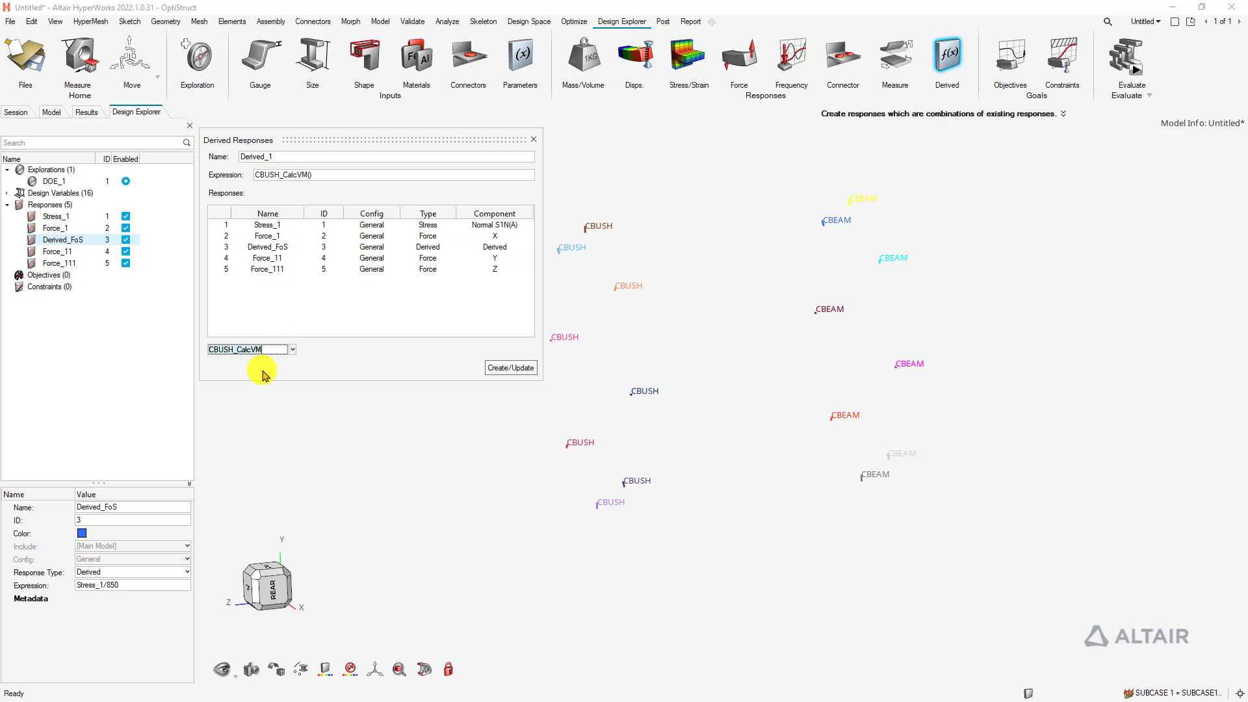
pyautogui.click(310, 177)
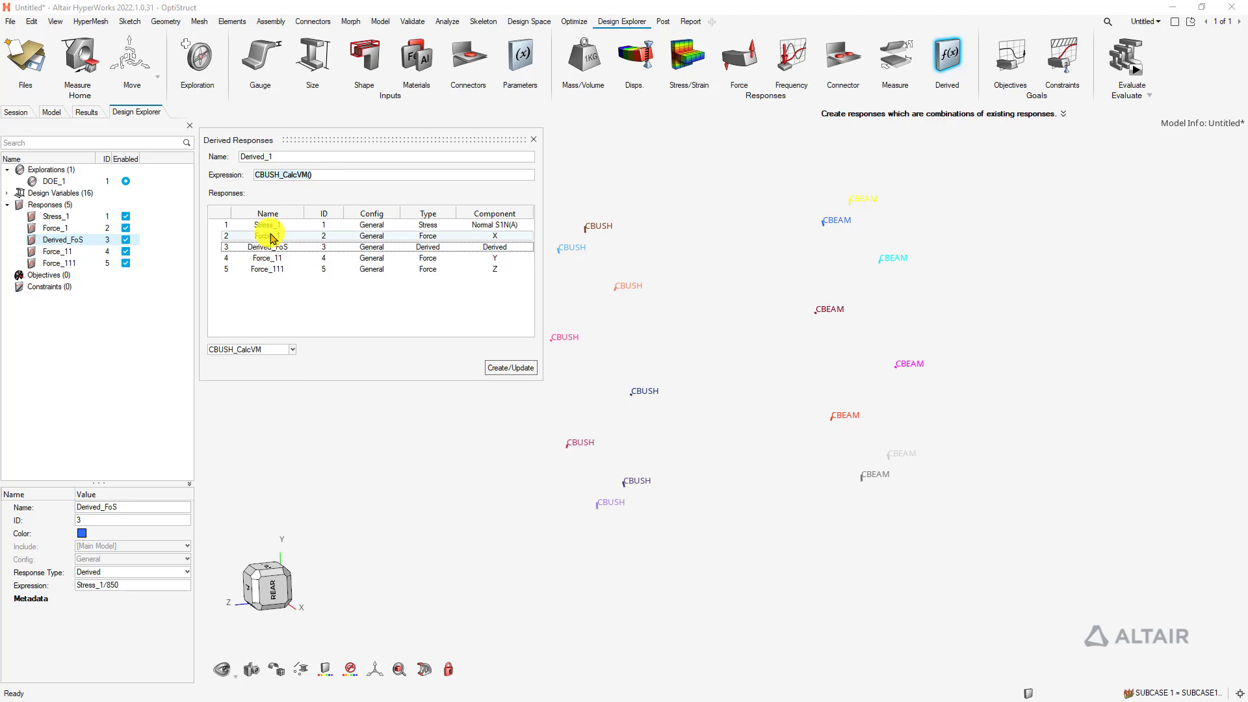
pyautogui.click(272, 242)
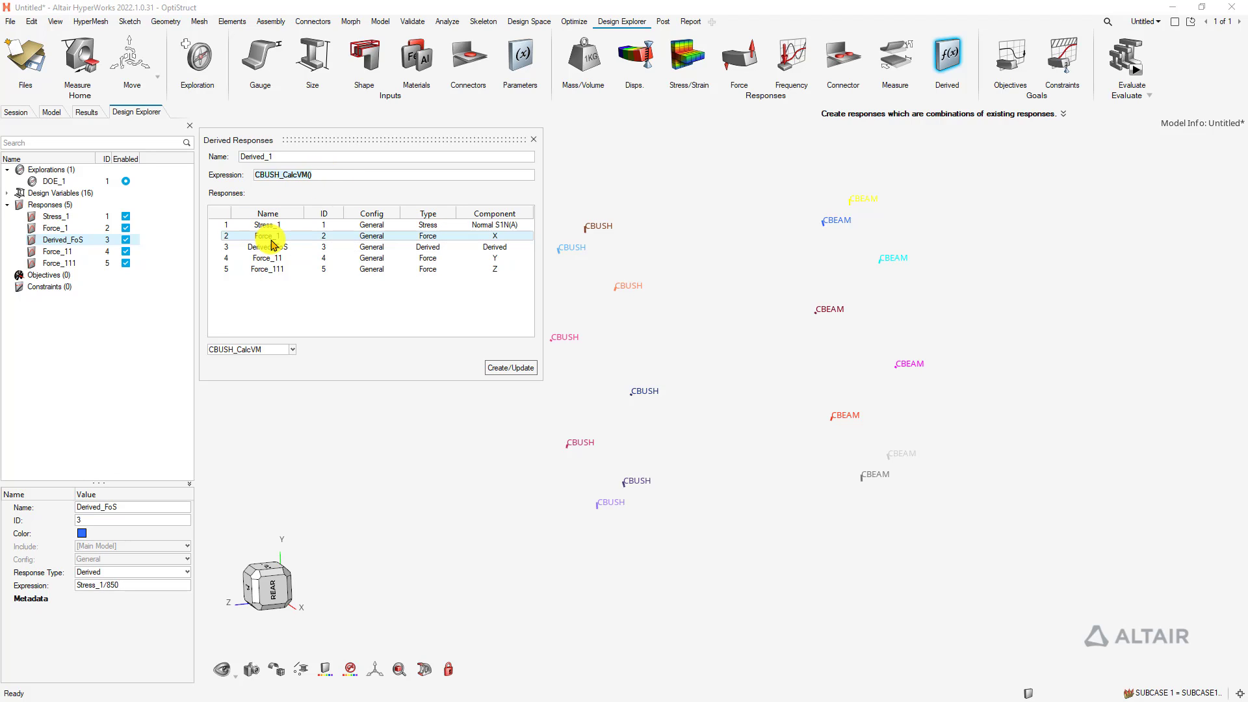
# Complete it as CBUSH_CalcVM(Force_1,Force_11,Force_111) and create Derived_1
pyautogui.click(351, 174)
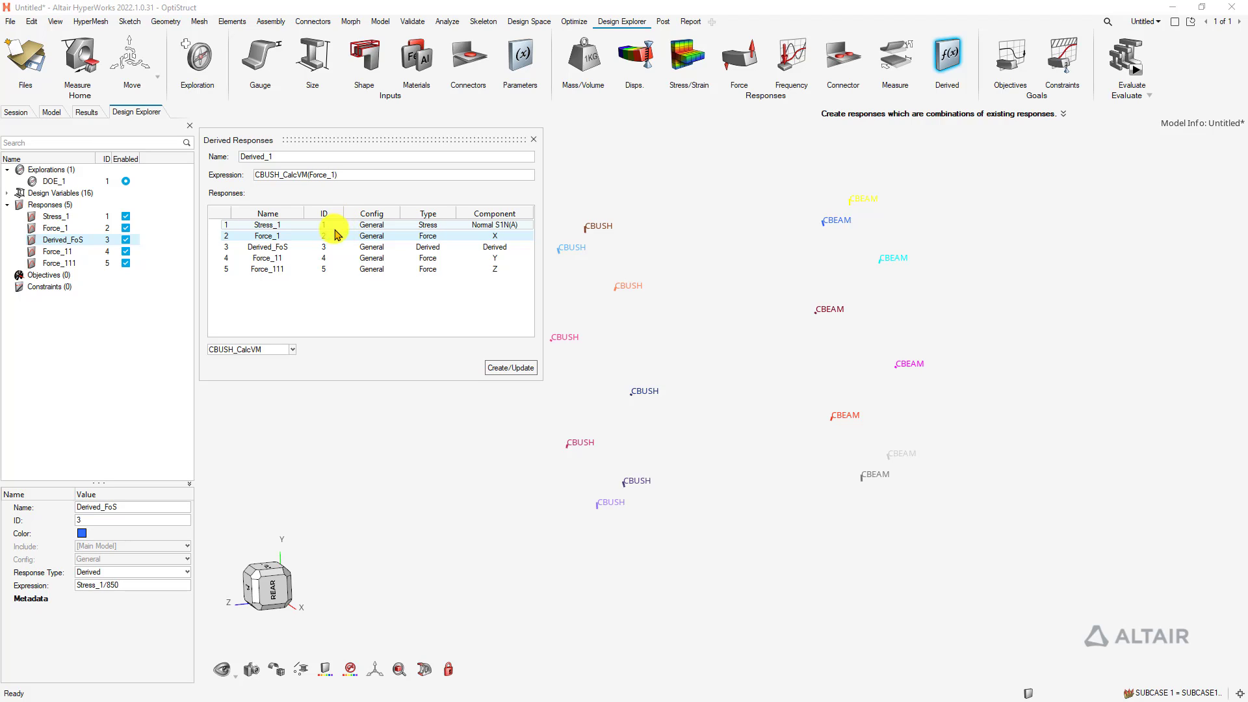
pyautogui.click(275, 258)
pyautogui.click(279, 270)
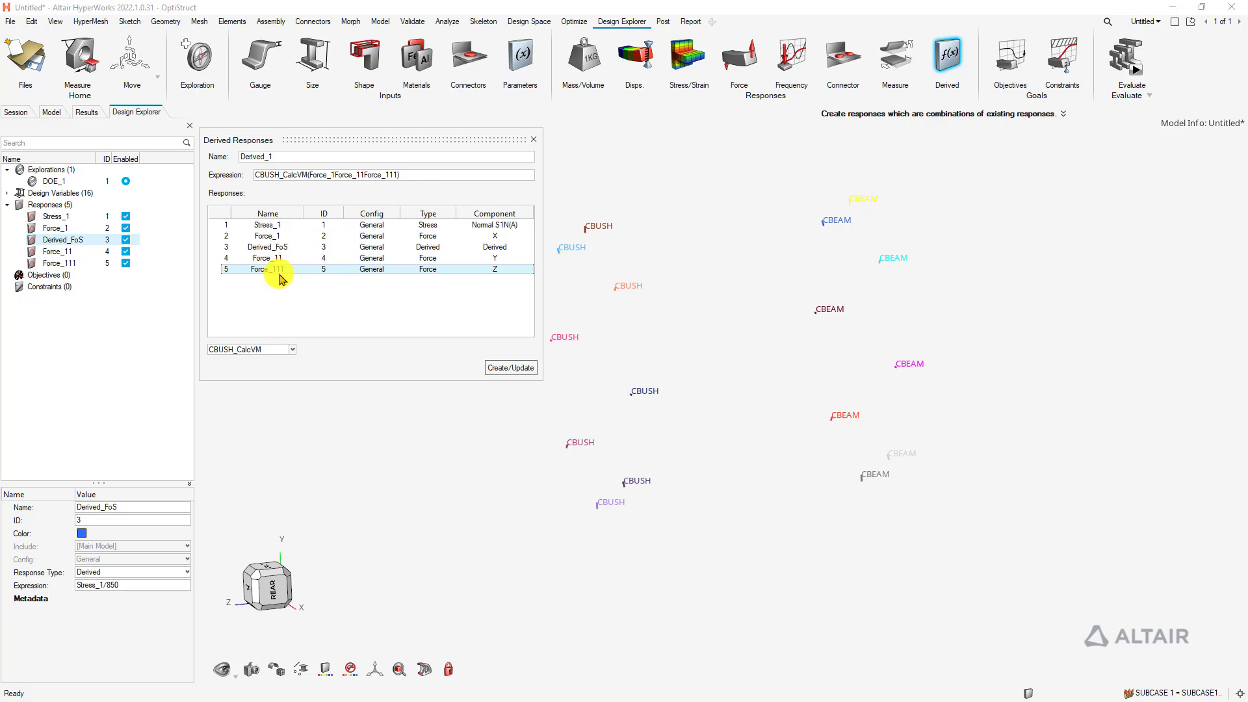
pyautogui.click(403, 176)
pyautogui.click(410, 180)
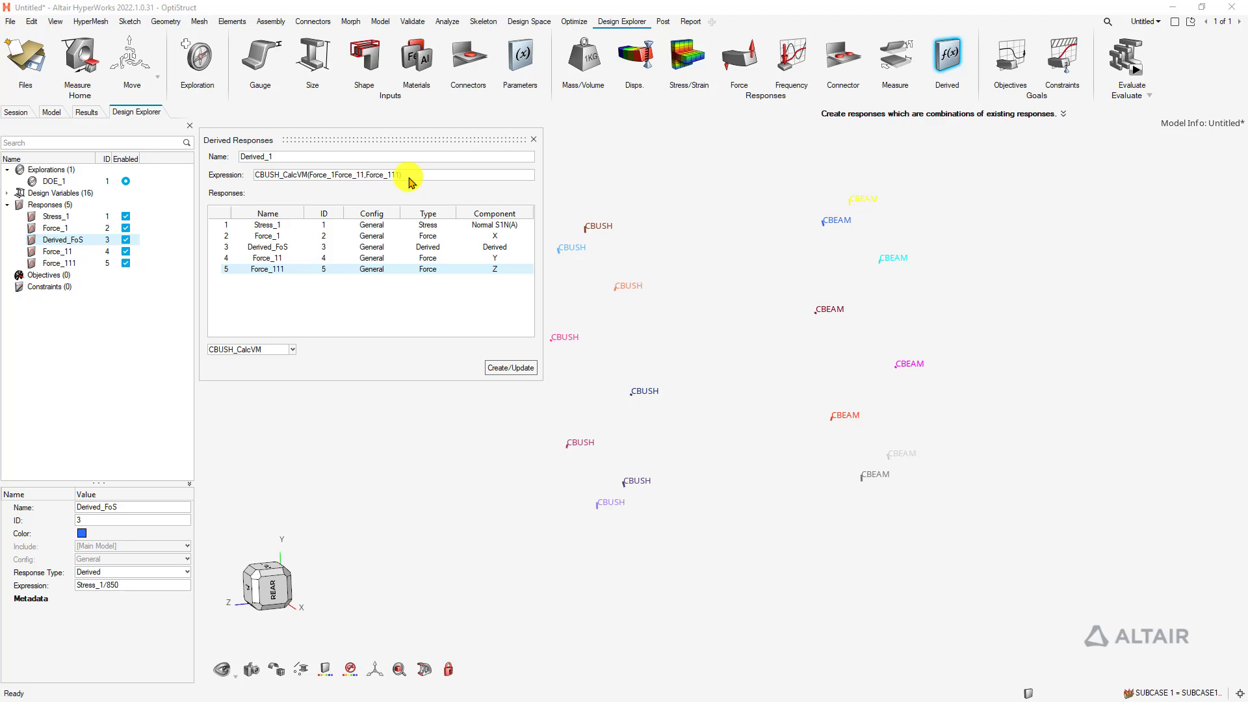
pyautogui.write(')')
pyautogui.click(511, 367)
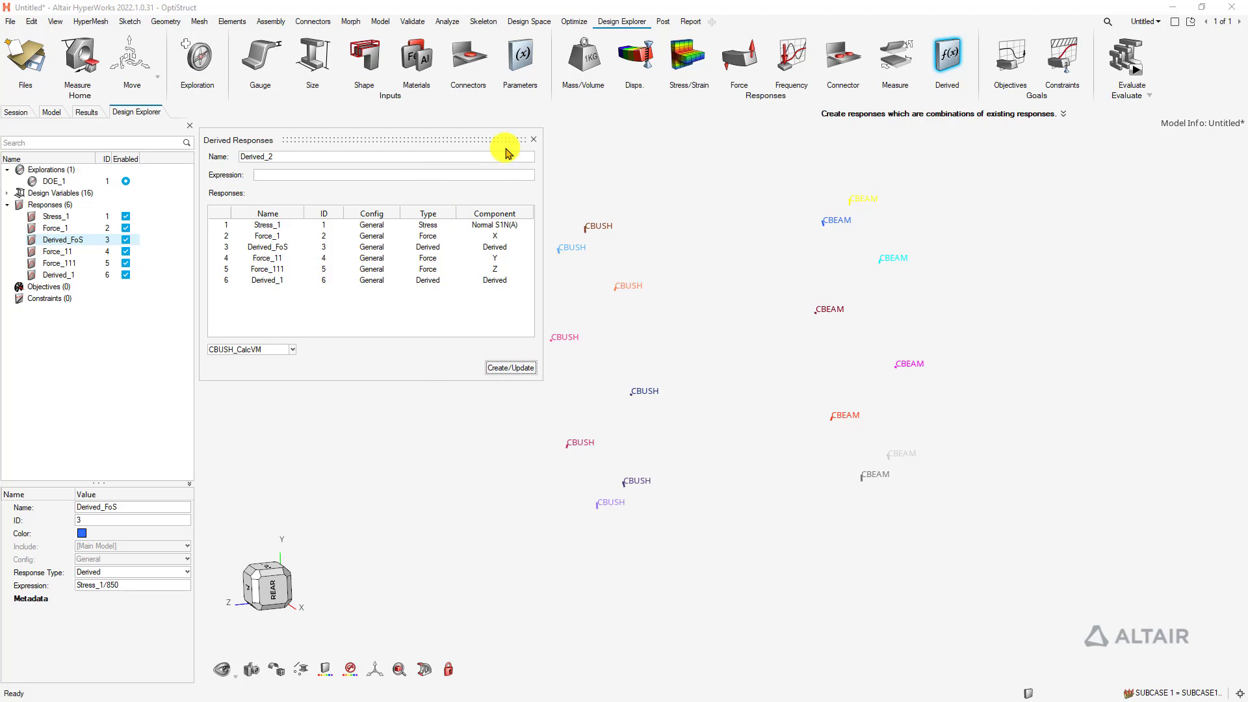
pyautogui.click(533, 140)
pyautogui.click(65, 274)
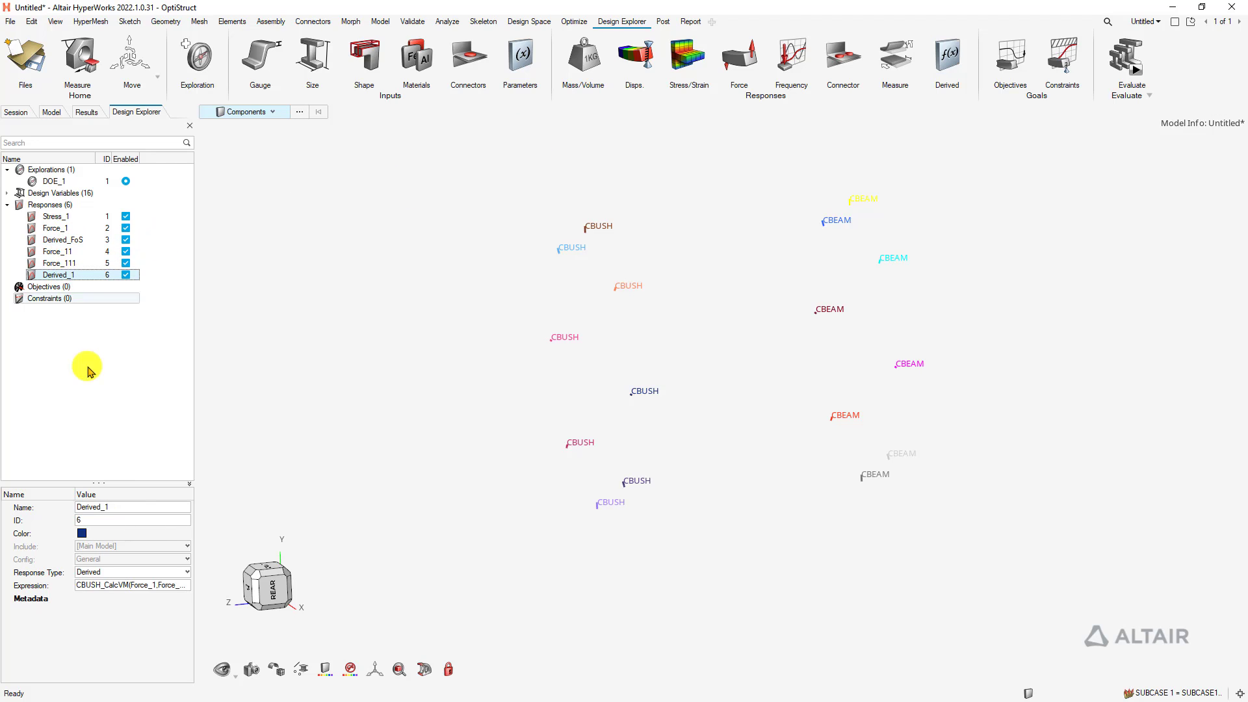
# Change Derived_1's name to Derived_Fvm in the Entity Editor
pyautogui.click(142, 510)
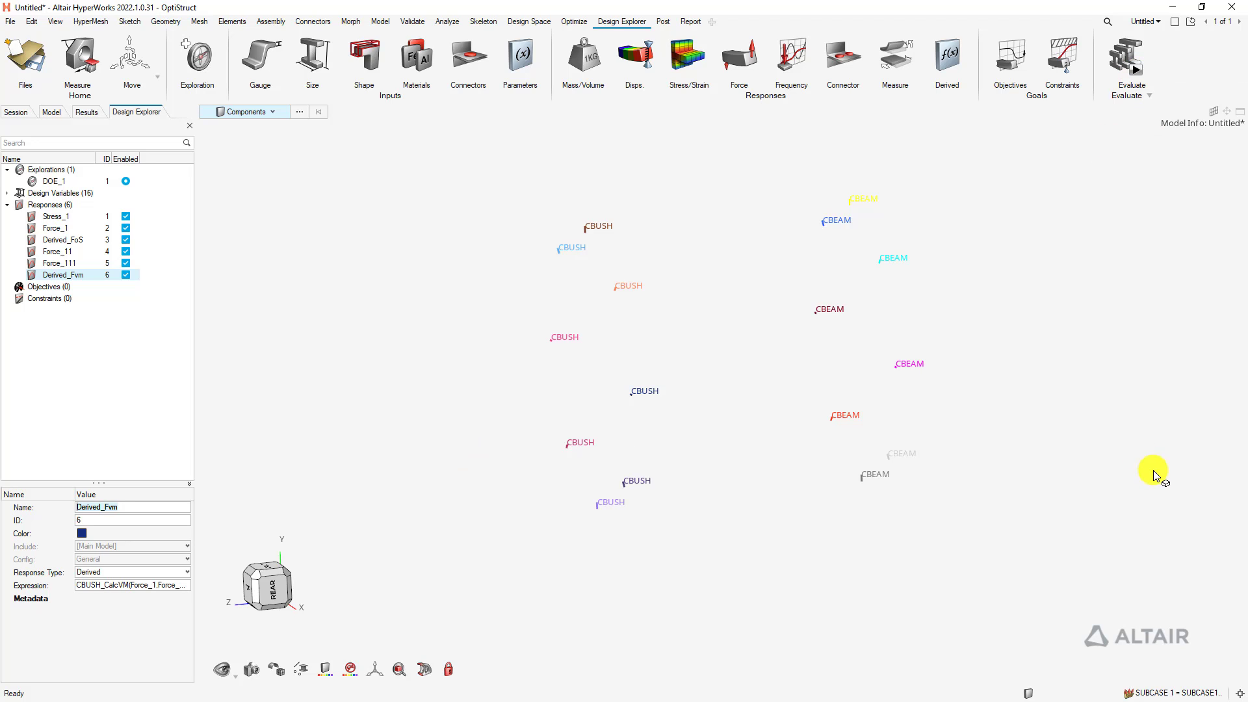
pyautogui.keyDown('ctrl'); pyautogui.moveTo(1062, 373); pyautogui.dragTo(1019, 380, button='right'); pyautogui.keyUp('ctrl')
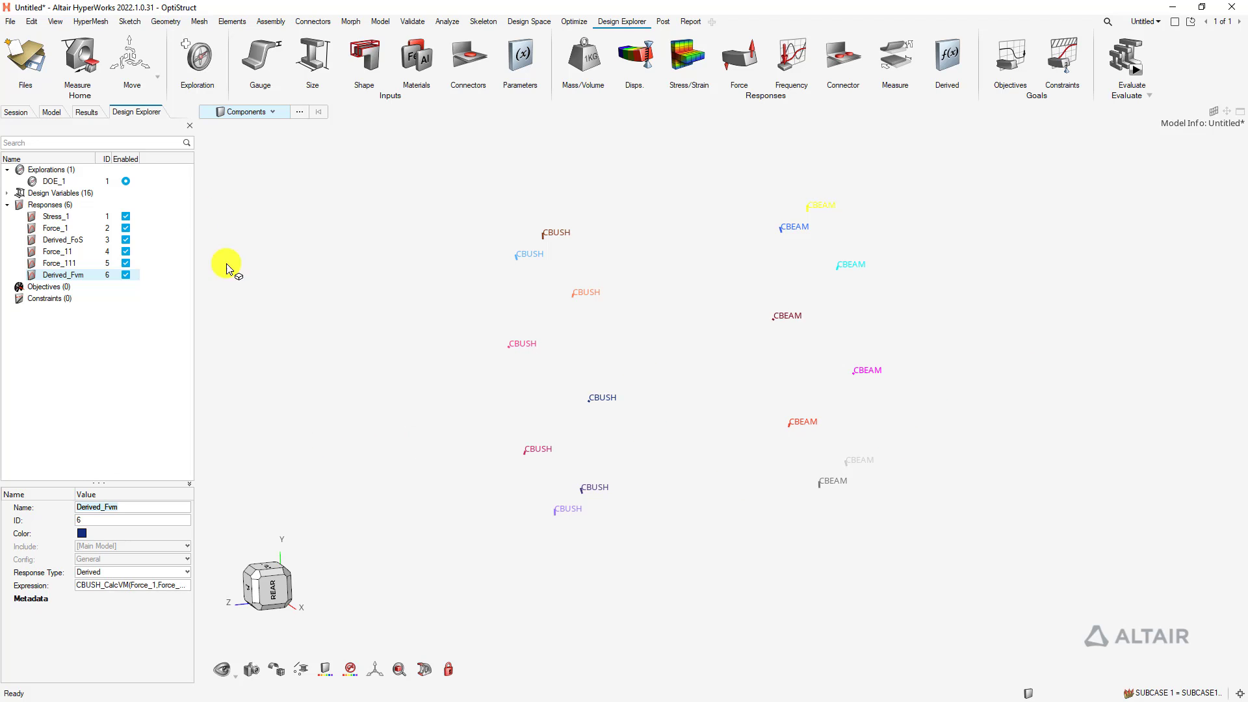
# Open SUBCASE1 from the Model browser's Load Steps for editing
pyautogui.click(49, 112)
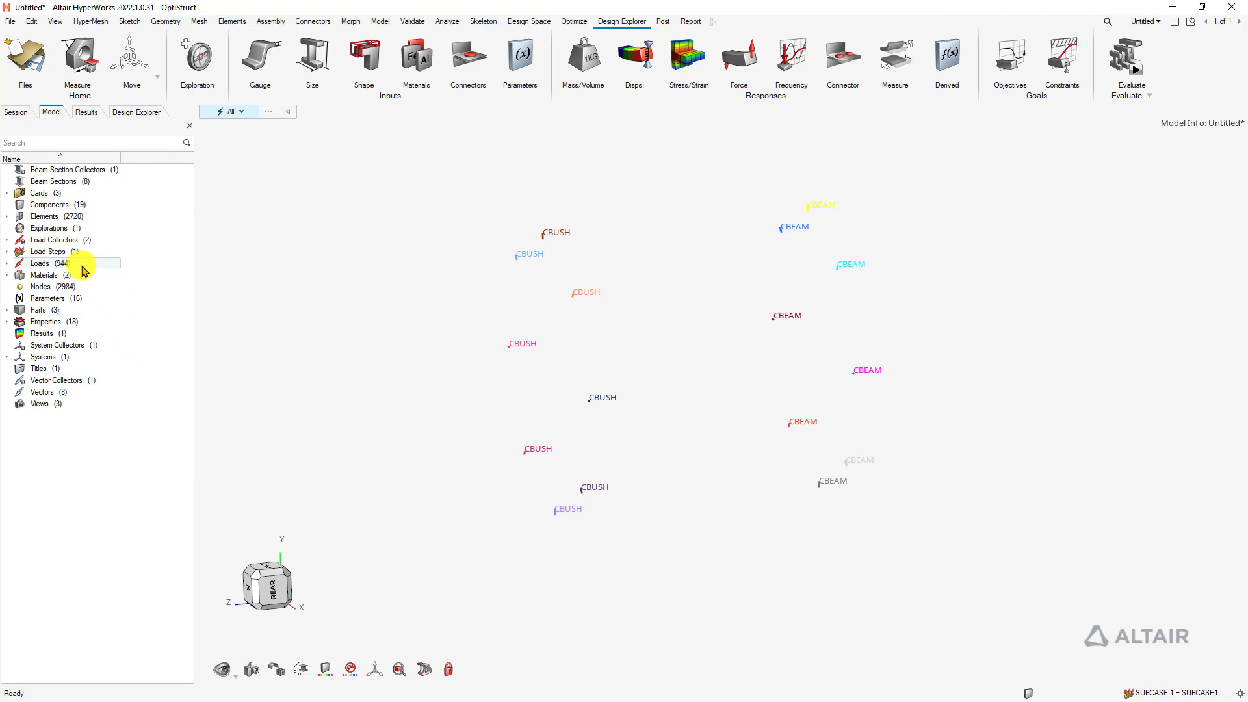
pyautogui.click(6, 252)
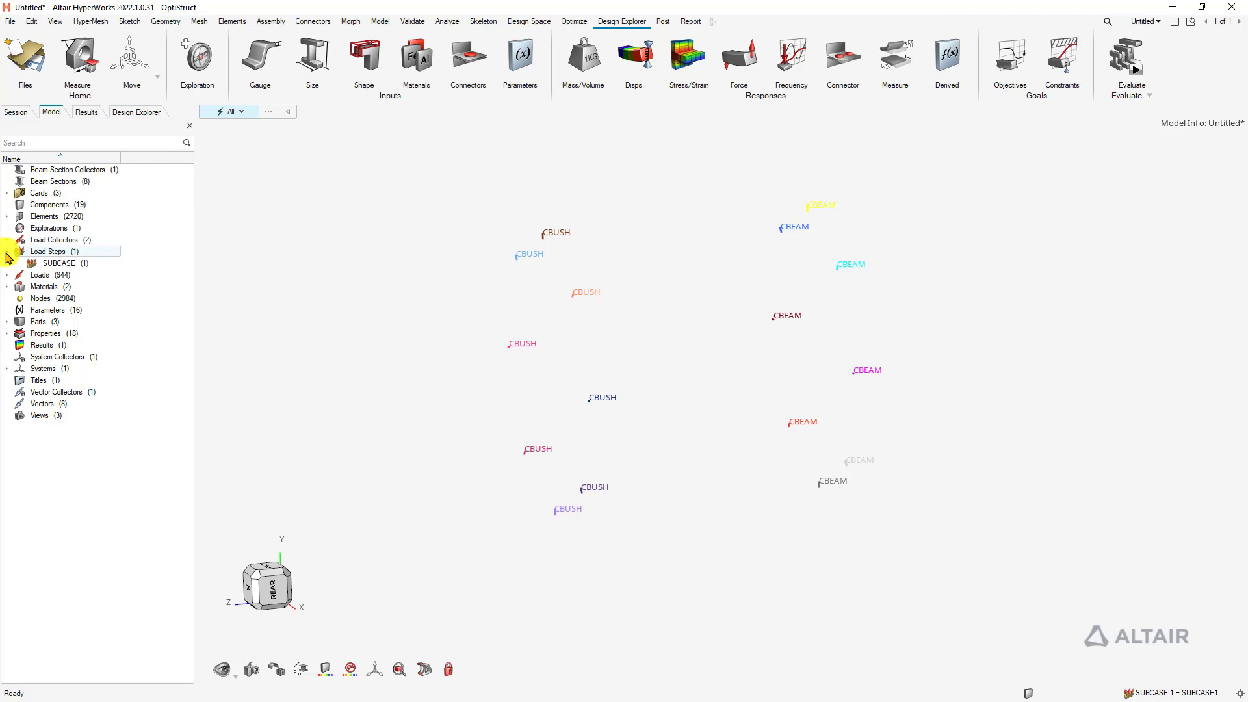
pyautogui.click(7, 193)
pyautogui.click(8, 194)
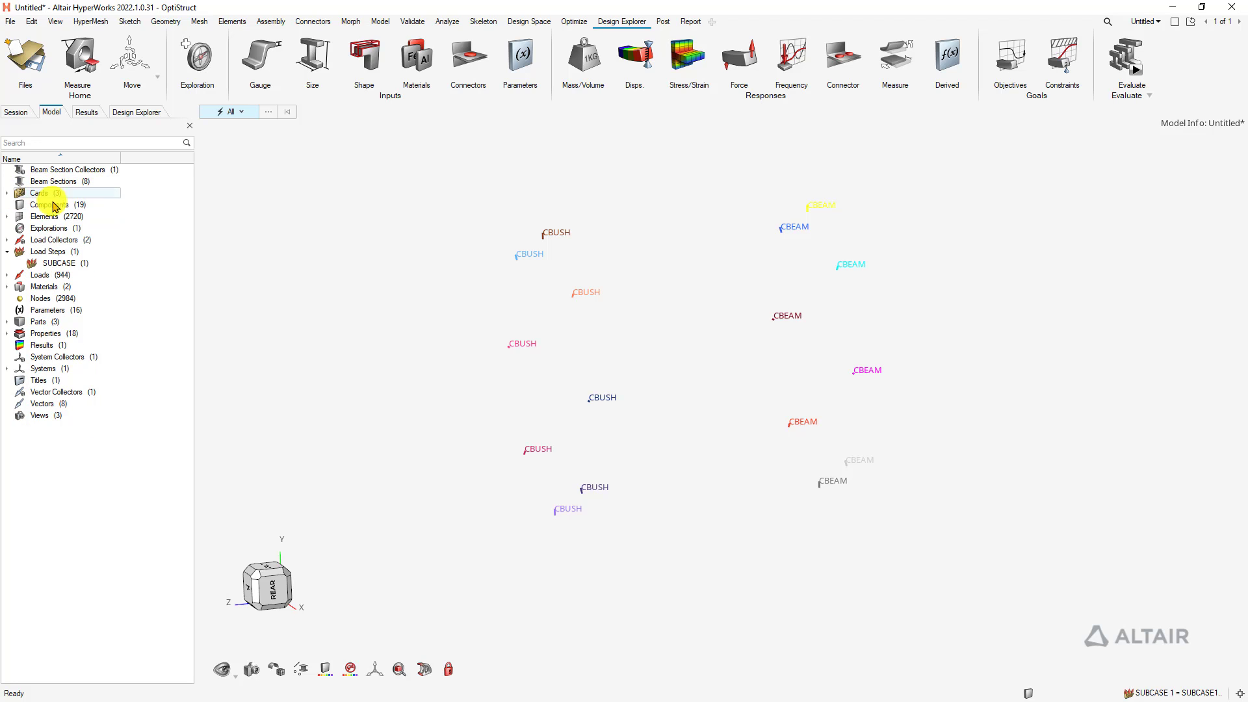
pyautogui.doubleClick(50, 253)
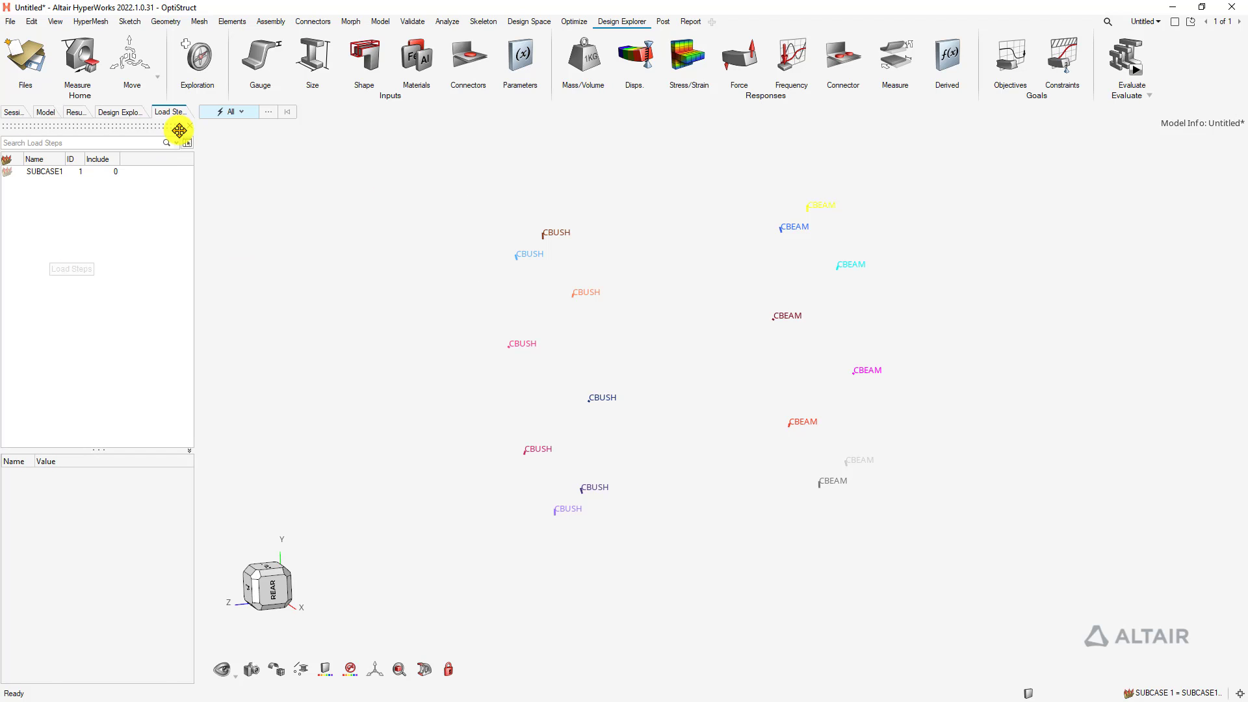
pyautogui.click(42, 172)
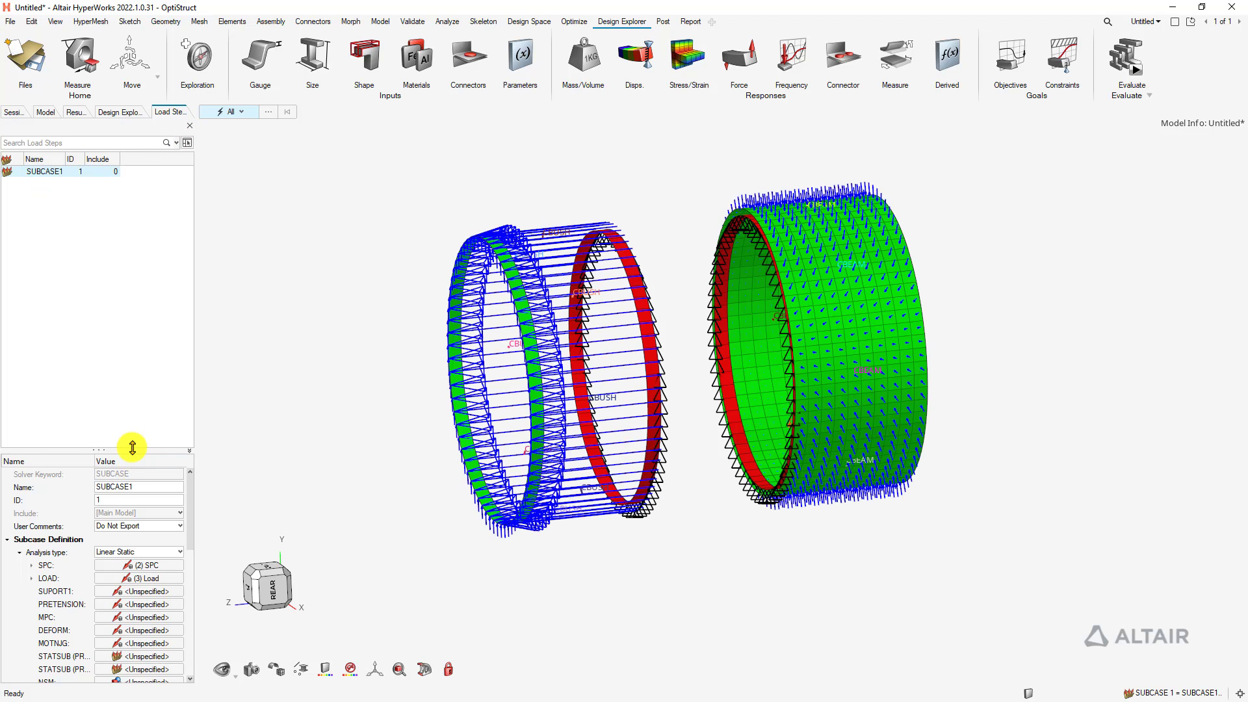
pyautogui.moveTo(136, 450); pyautogui.dragTo(138, 211)
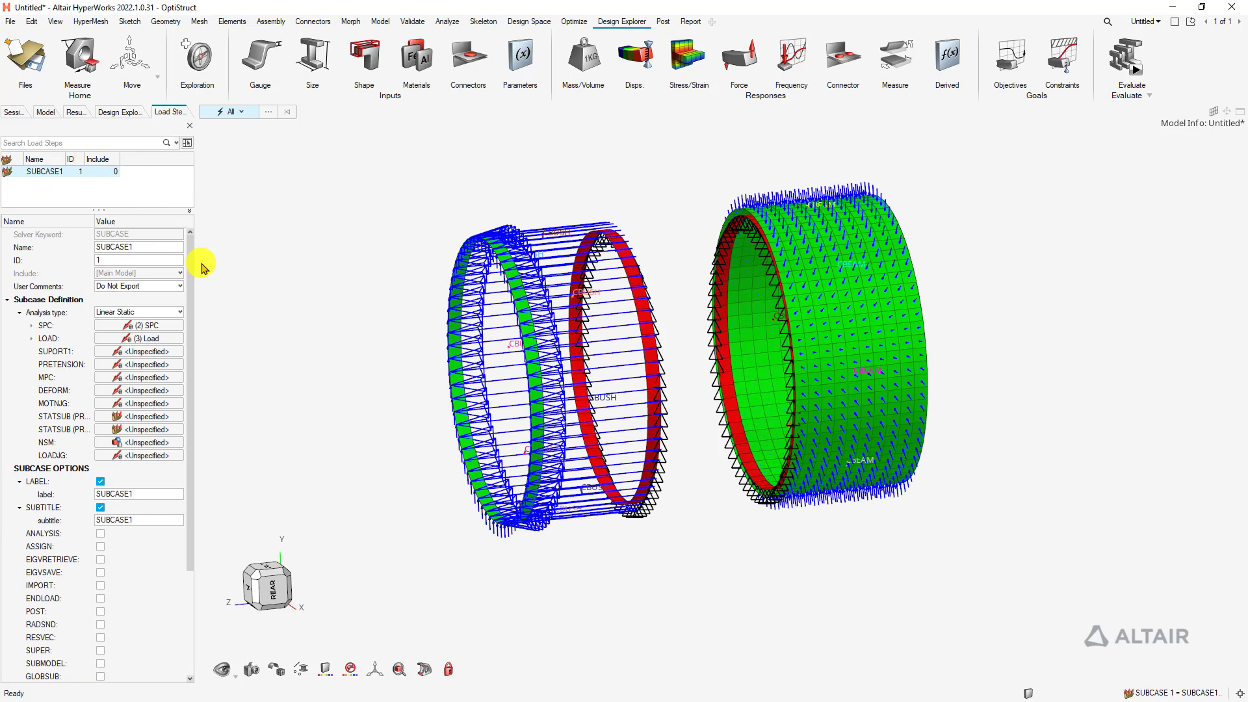
pyautogui.moveTo(192, 300); pyautogui.dragTo(208, 468)
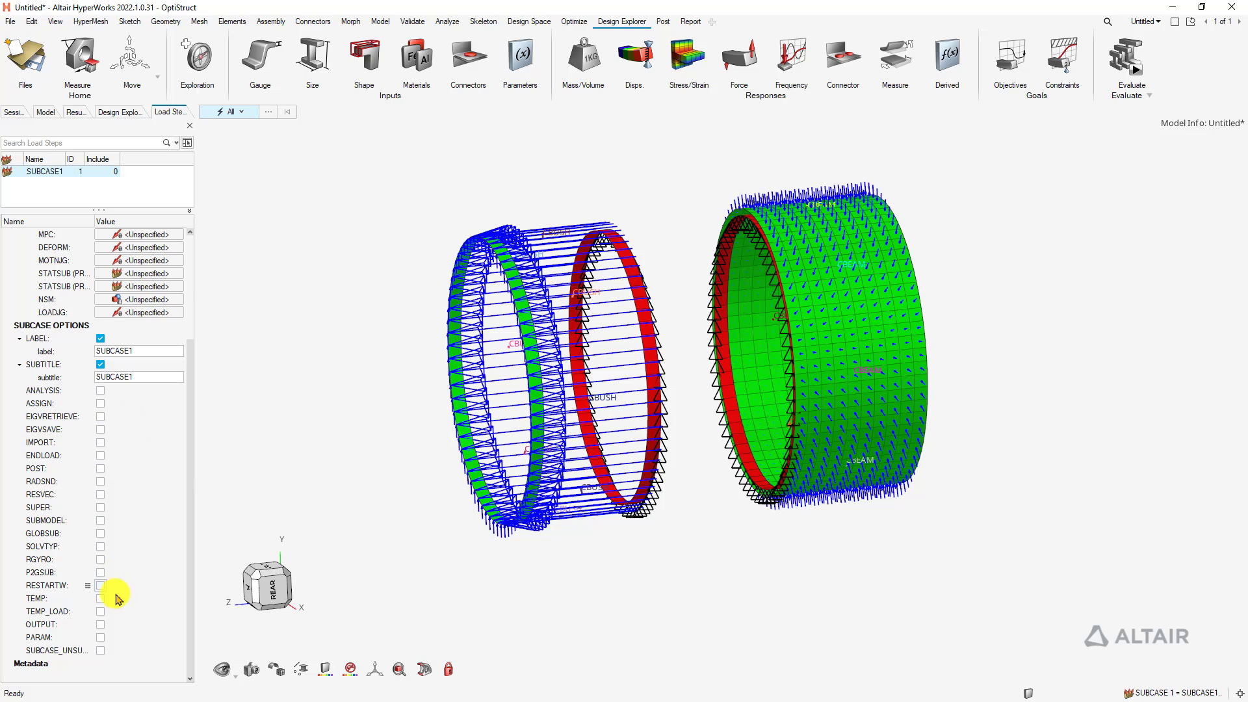
# Enable OUTPUT with DISPLACEMENT, ELFORCE and STRESS requests for SUBCASE1
pyautogui.click(101, 625)
pyautogui.scroll(-7, 130, 467)
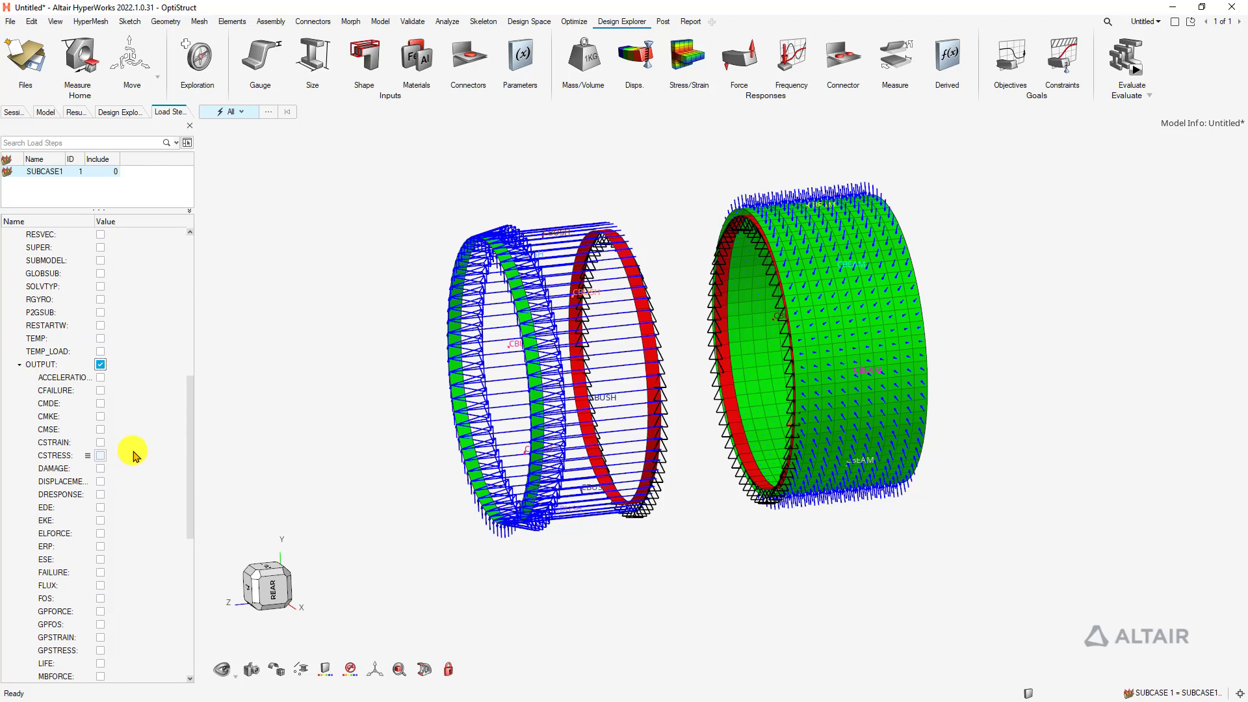
pyautogui.click(101, 481)
pyautogui.scroll(-7, 130, 429)
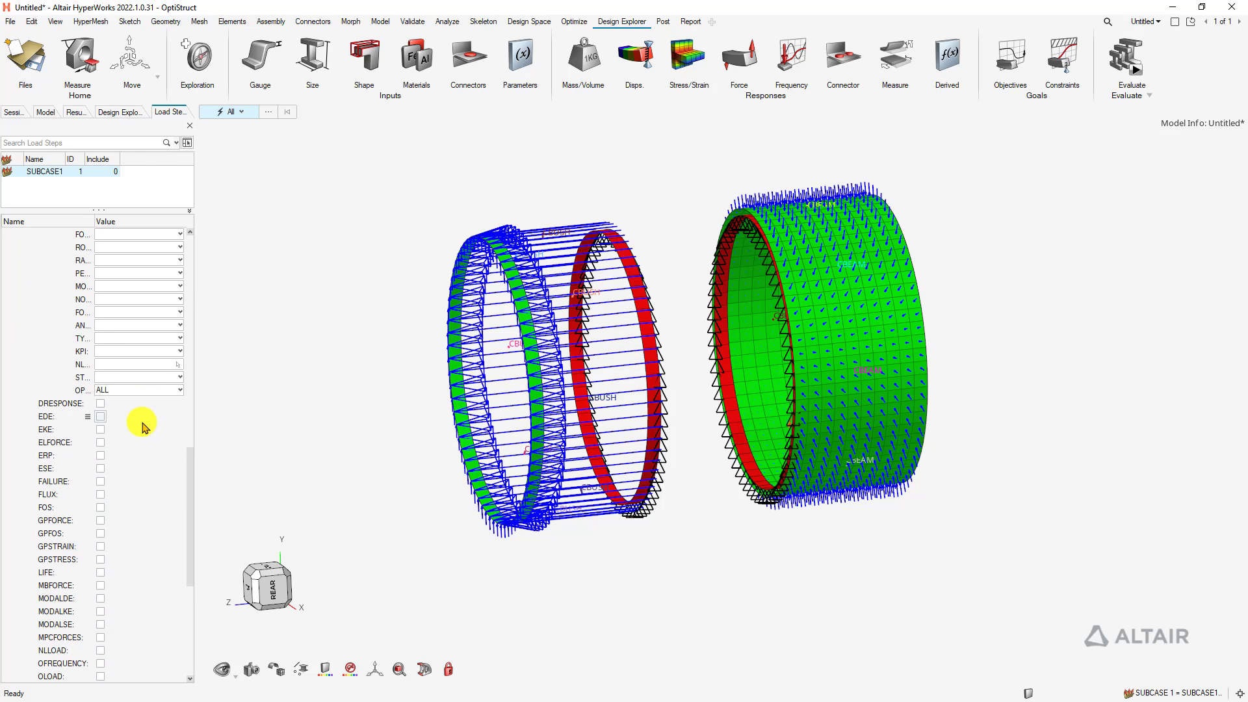
pyautogui.click(101, 442)
pyautogui.scroll(-7, 175, 437)
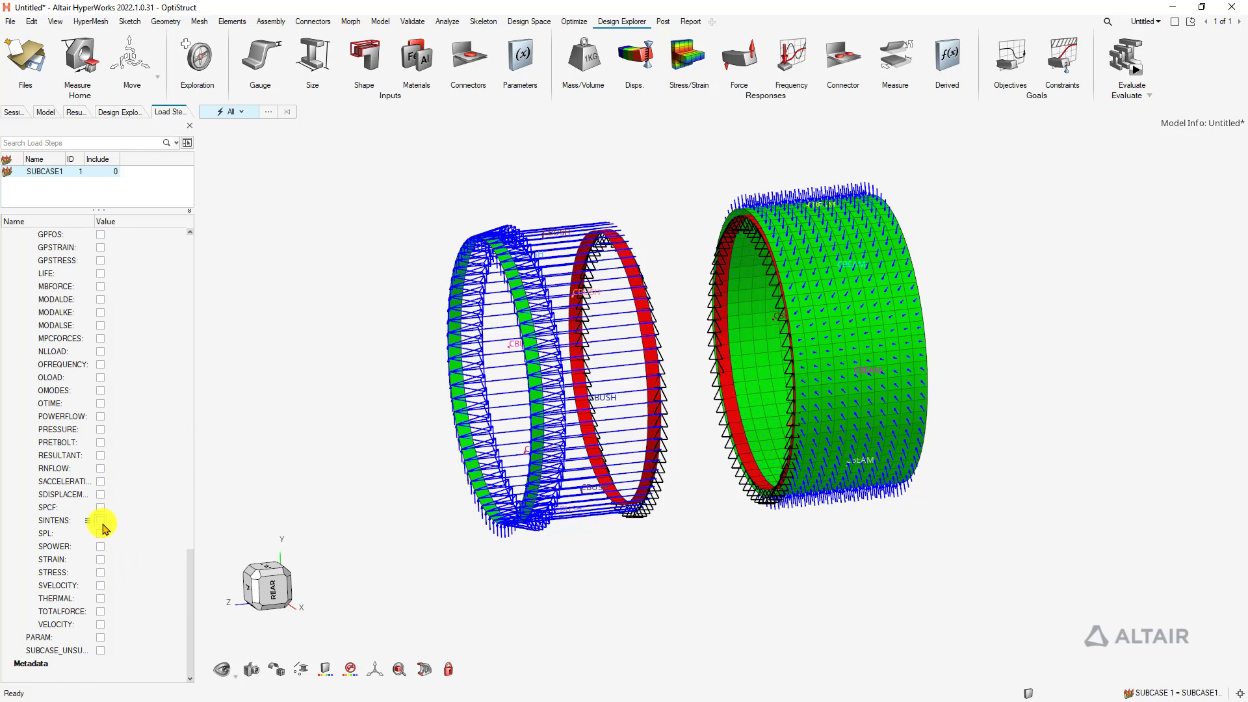
pyautogui.click(101, 572)
pyautogui.scroll(-7, 156, 432)
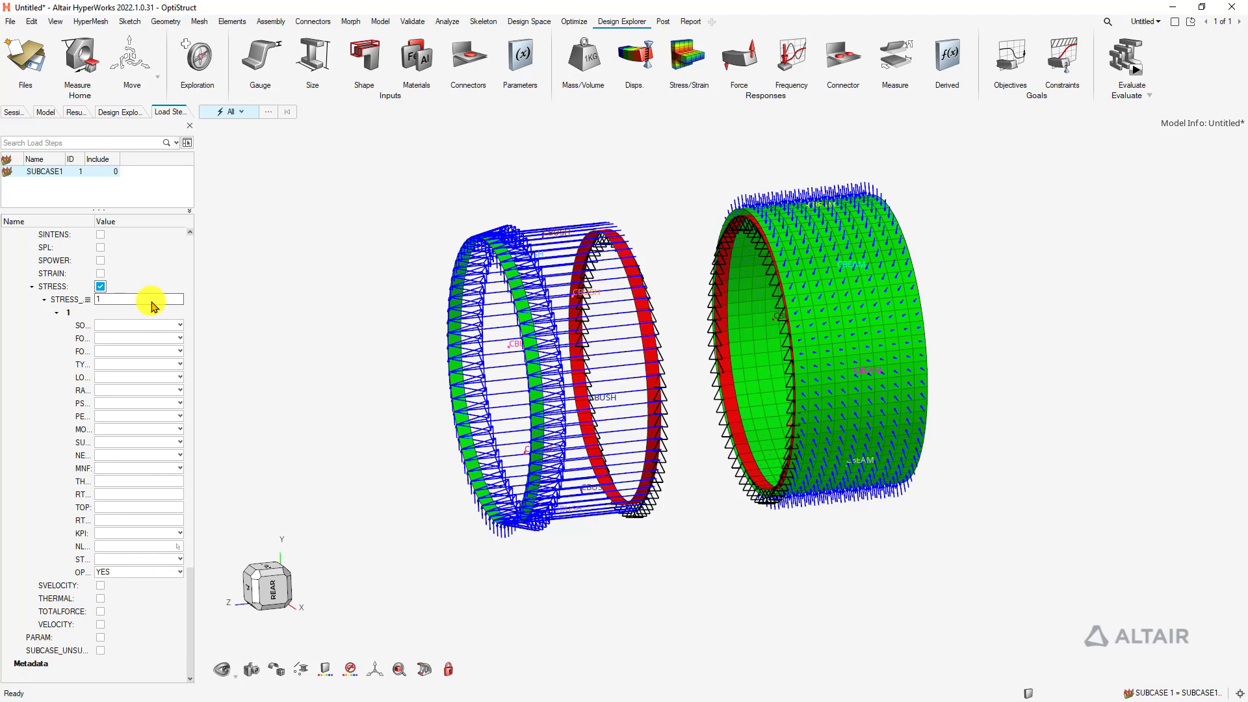
pyautogui.scroll(15, 145, 479)
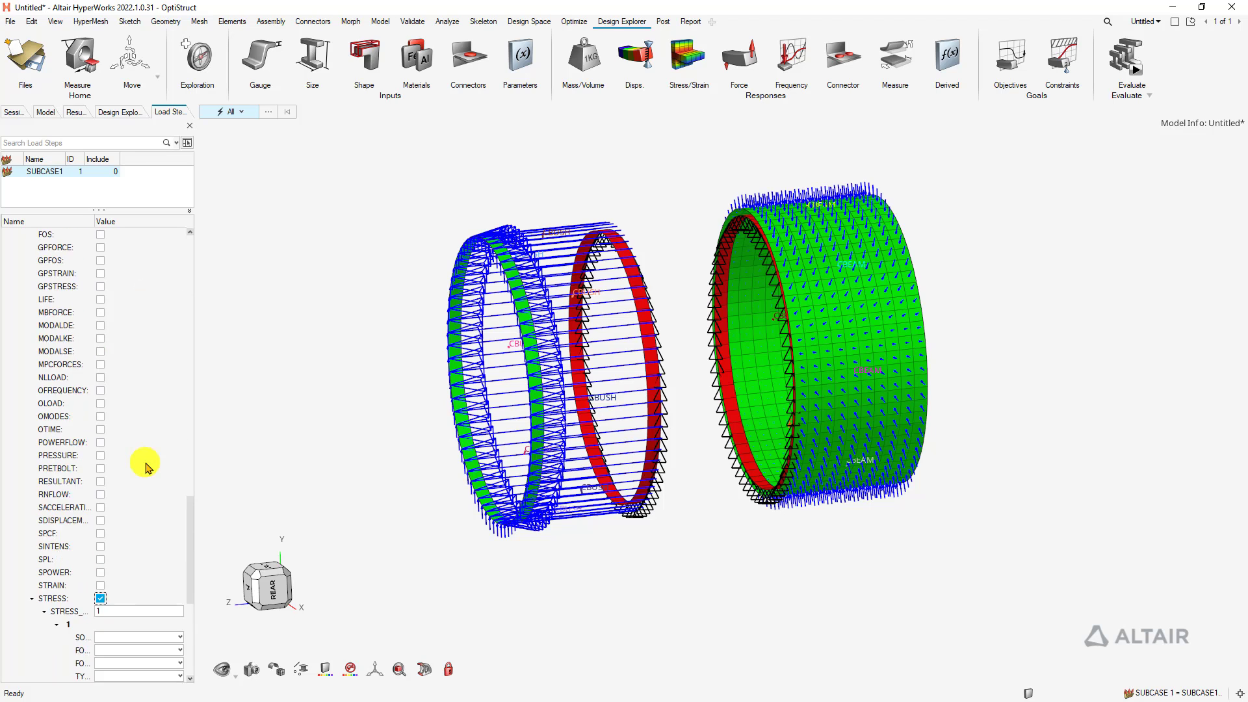
pyautogui.scroll(12, 146, 466)
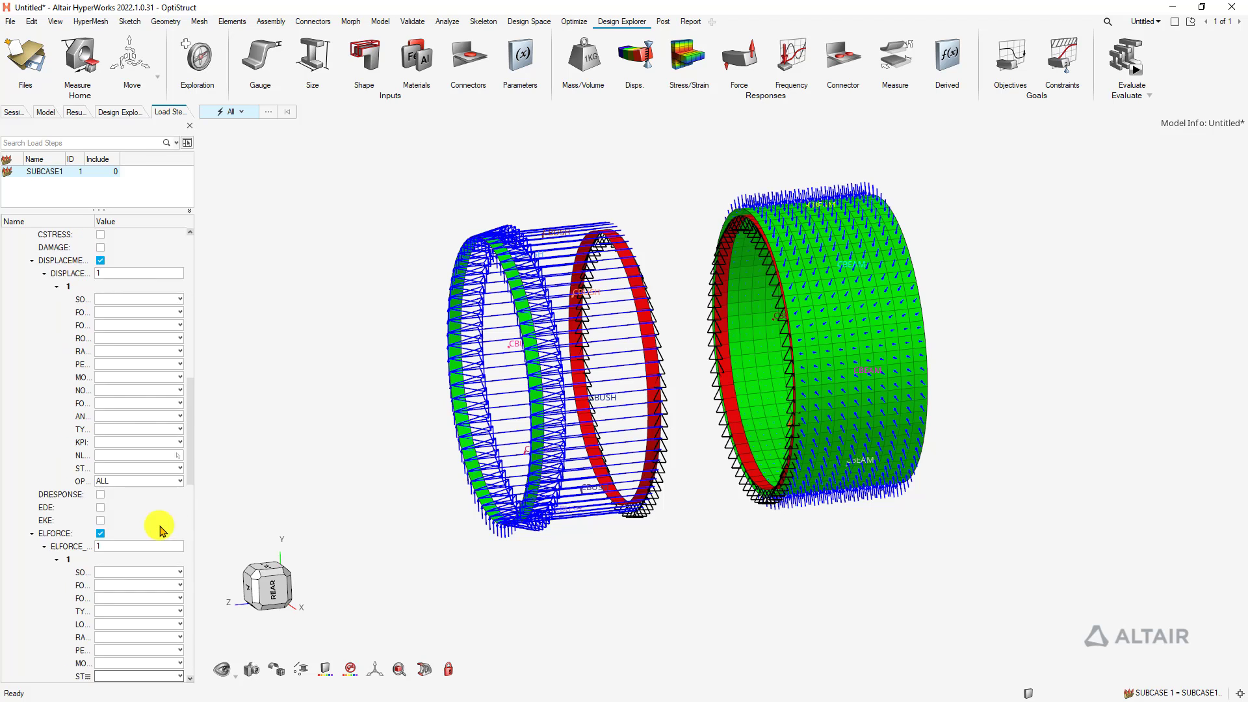
pyautogui.scroll(-4, 166, 559)
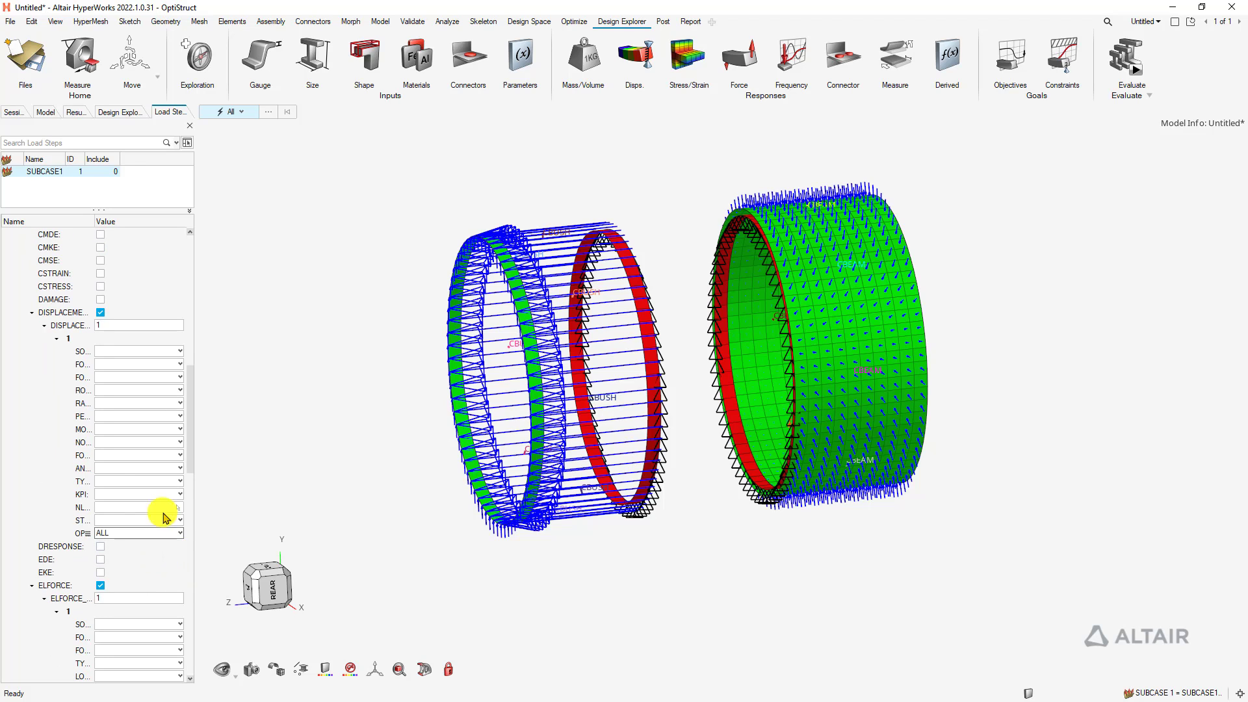
pyautogui.click(190, 126)
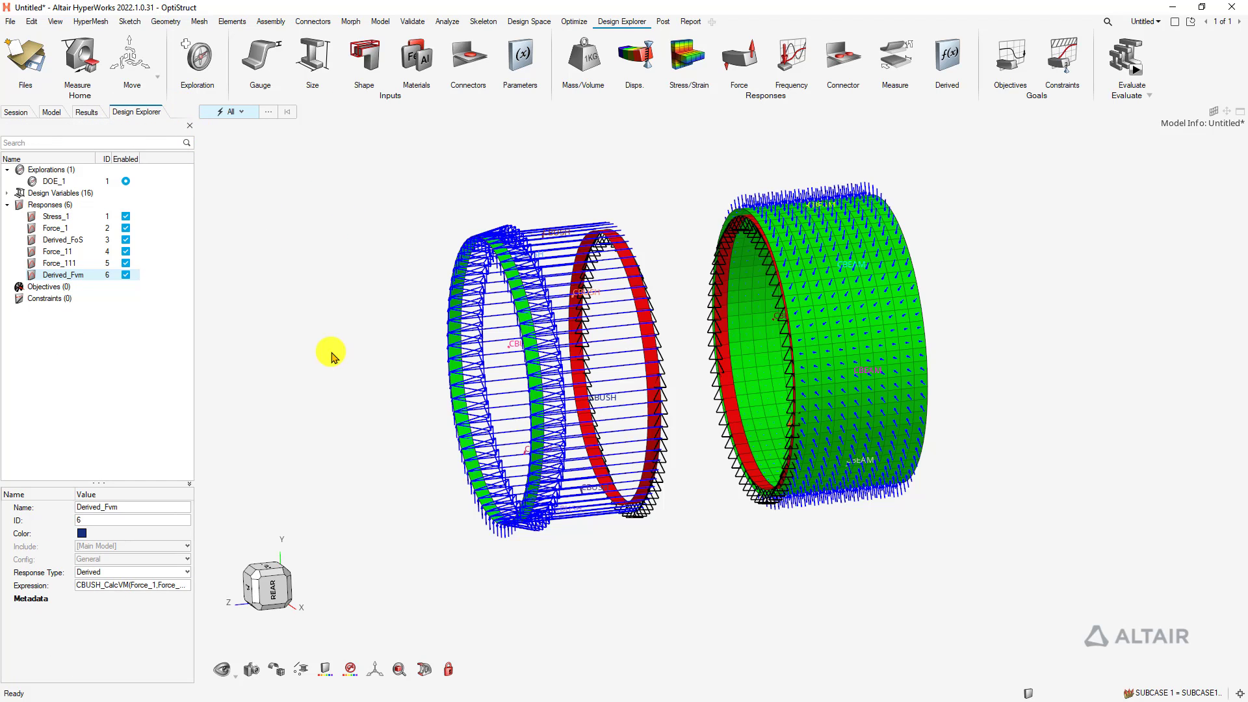
# Run DOE_1 with 5 runs and solver argument -nt 8
pyautogui.click(1131, 62)
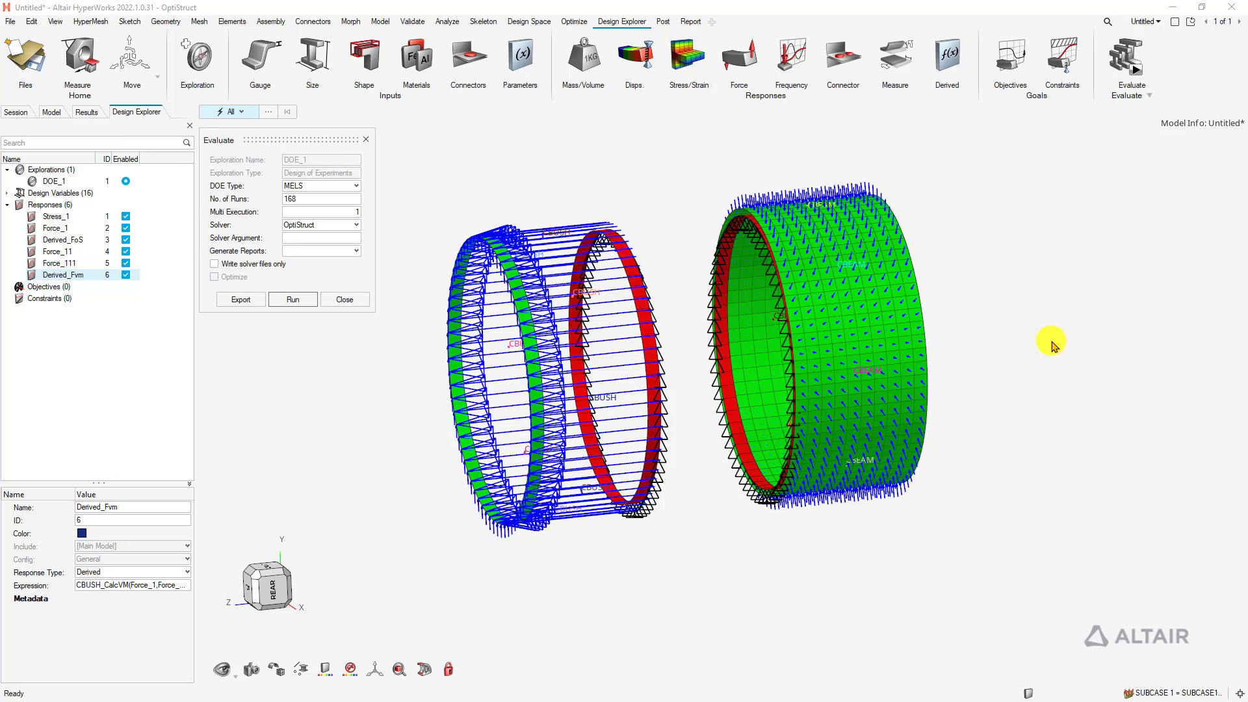
pyautogui.doubleClick(316, 199)
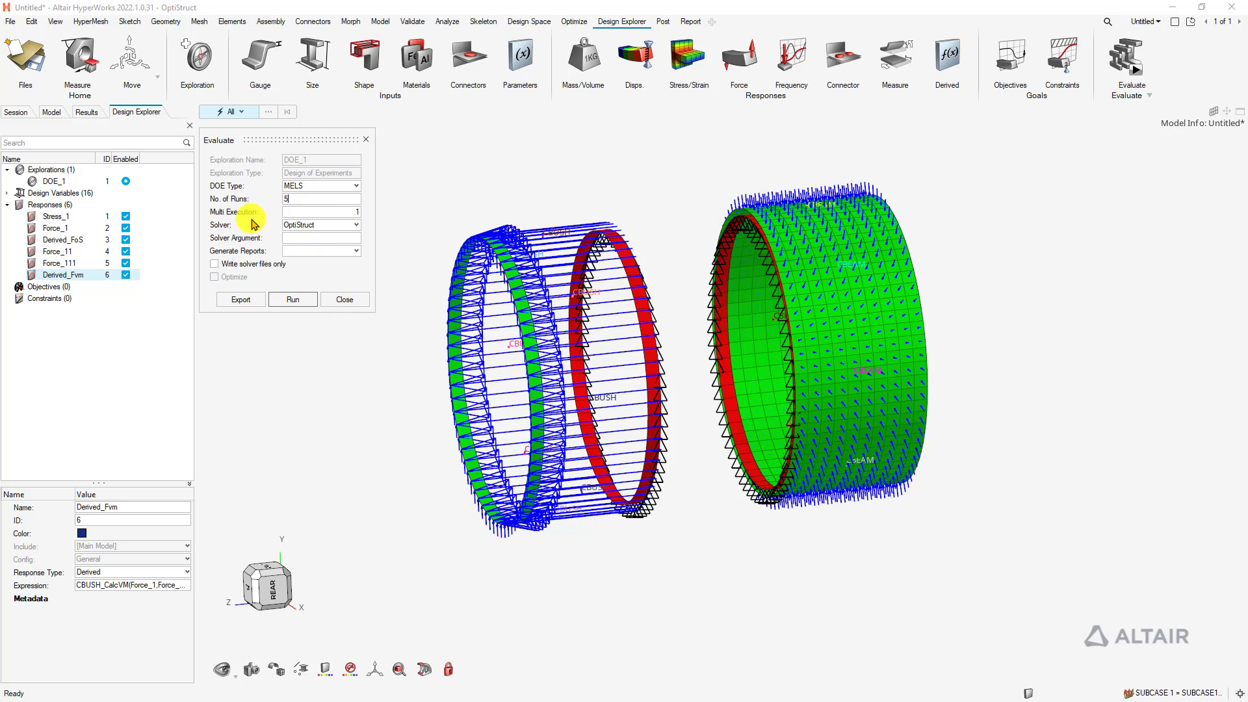
pyautogui.click(340, 239)
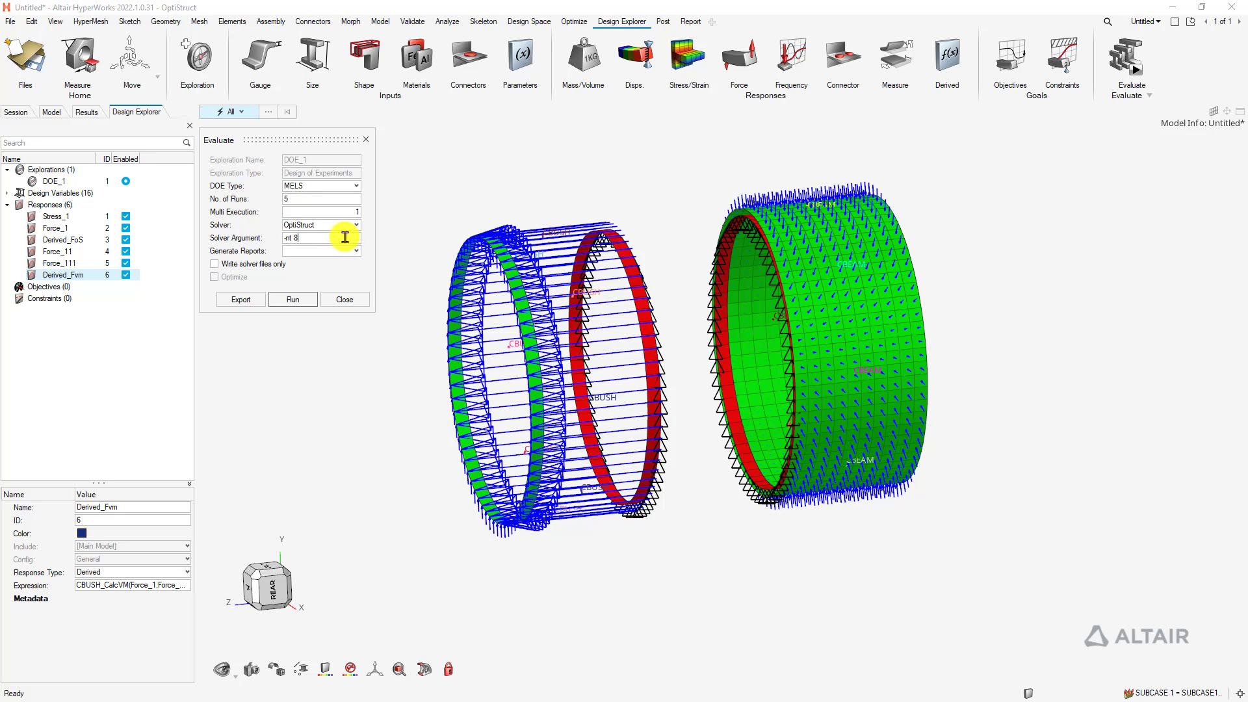
pyautogui.click(291, 300)
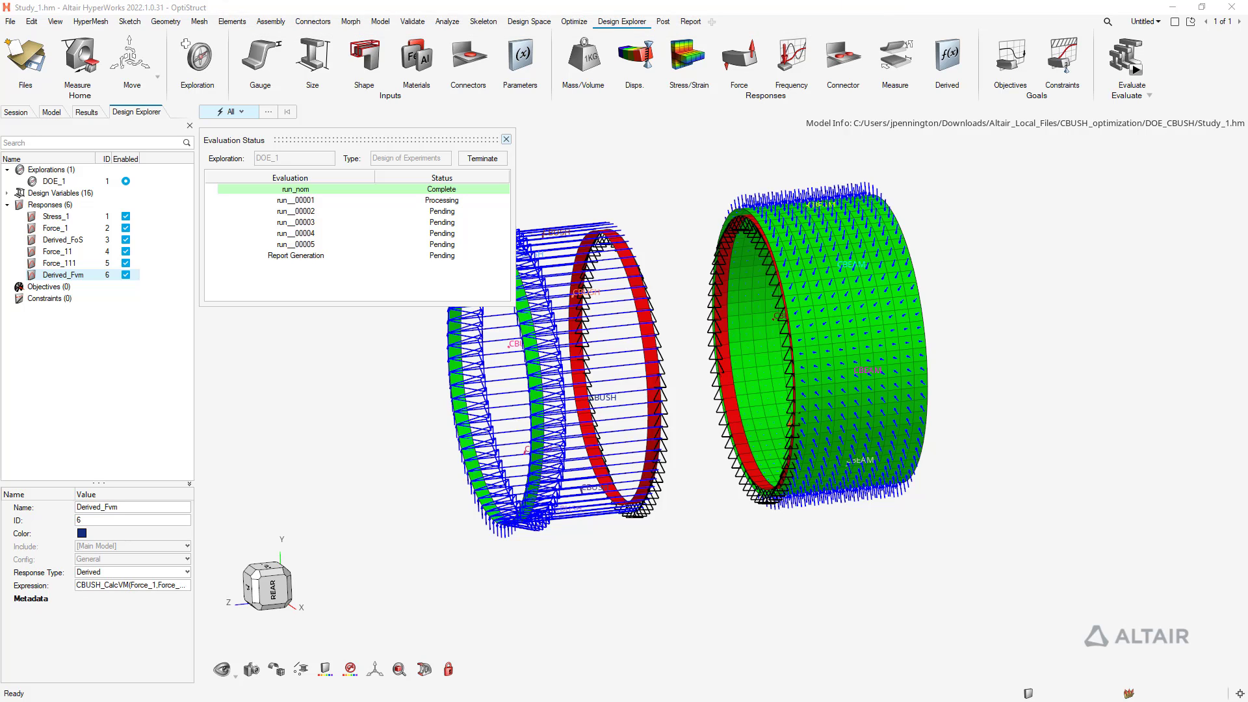
# Drag the File Explorer window showing the DOE_CBUSH folder into view while the DOE runs progress
pyautogui.moveTo(448, 0); pyautogui.dragTo(510, 148)
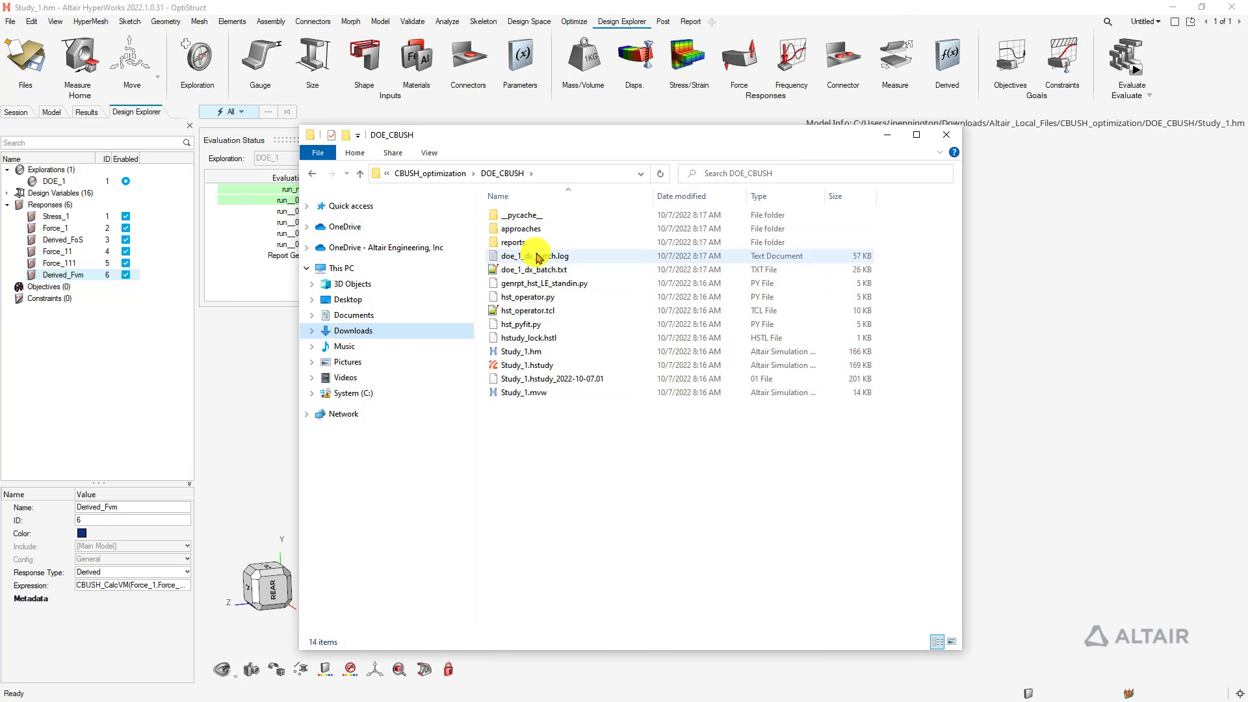
# Move the folder window aside and open approaches > doe_1 in the DOE_CBUSH folder
pyautogui.moveTo(546, 145); pyautogui.dragTo(707, 118)
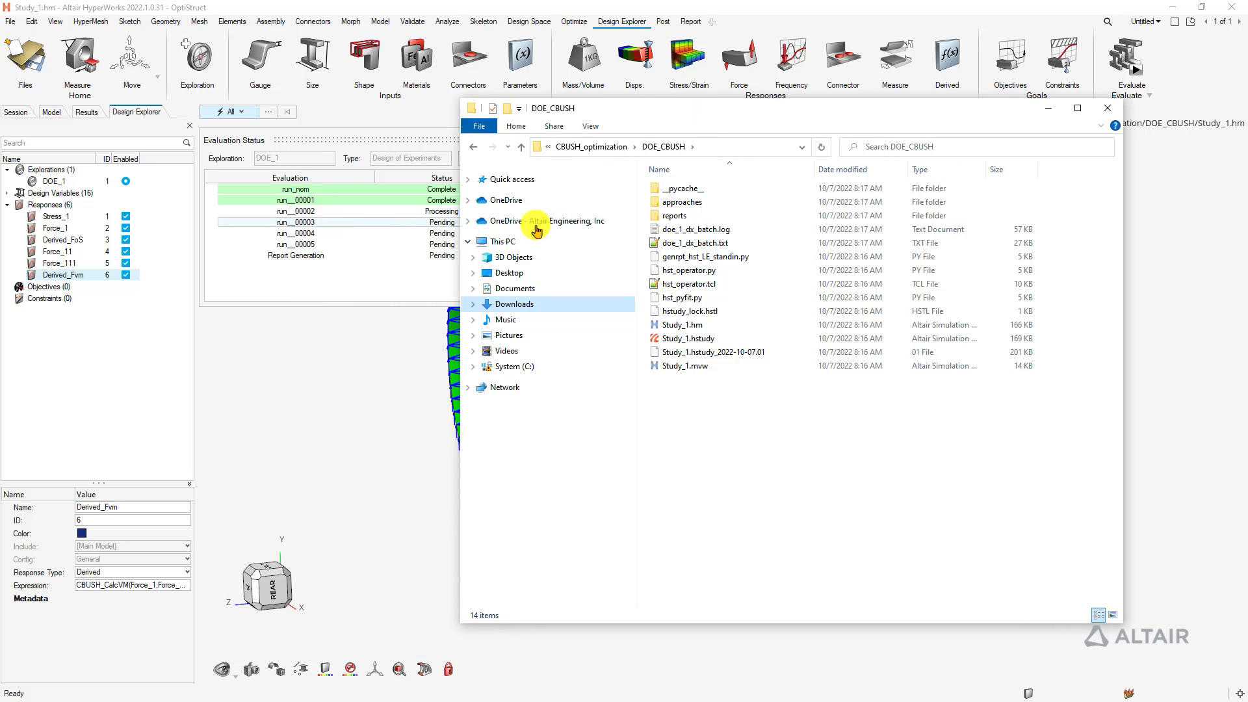
pyautogui.click(702, 205)
pyautogui.doubleClick(702, 206)
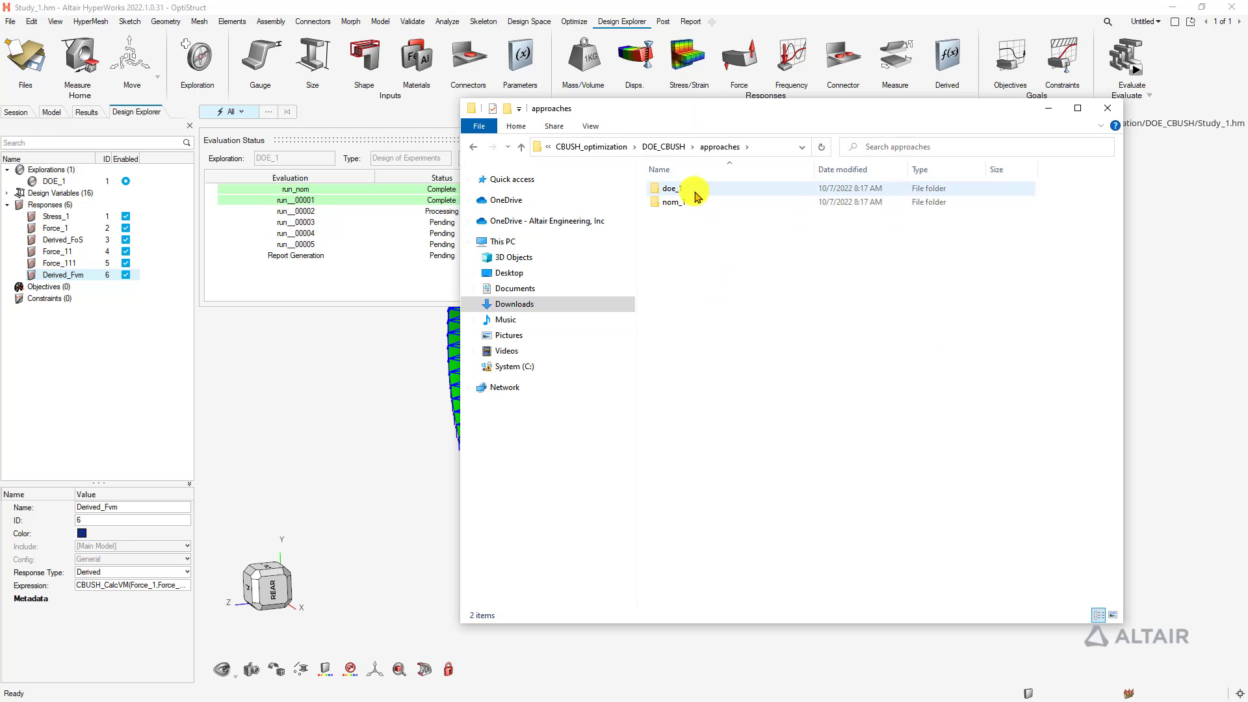
pyautogui.doubleClick(695, 190)
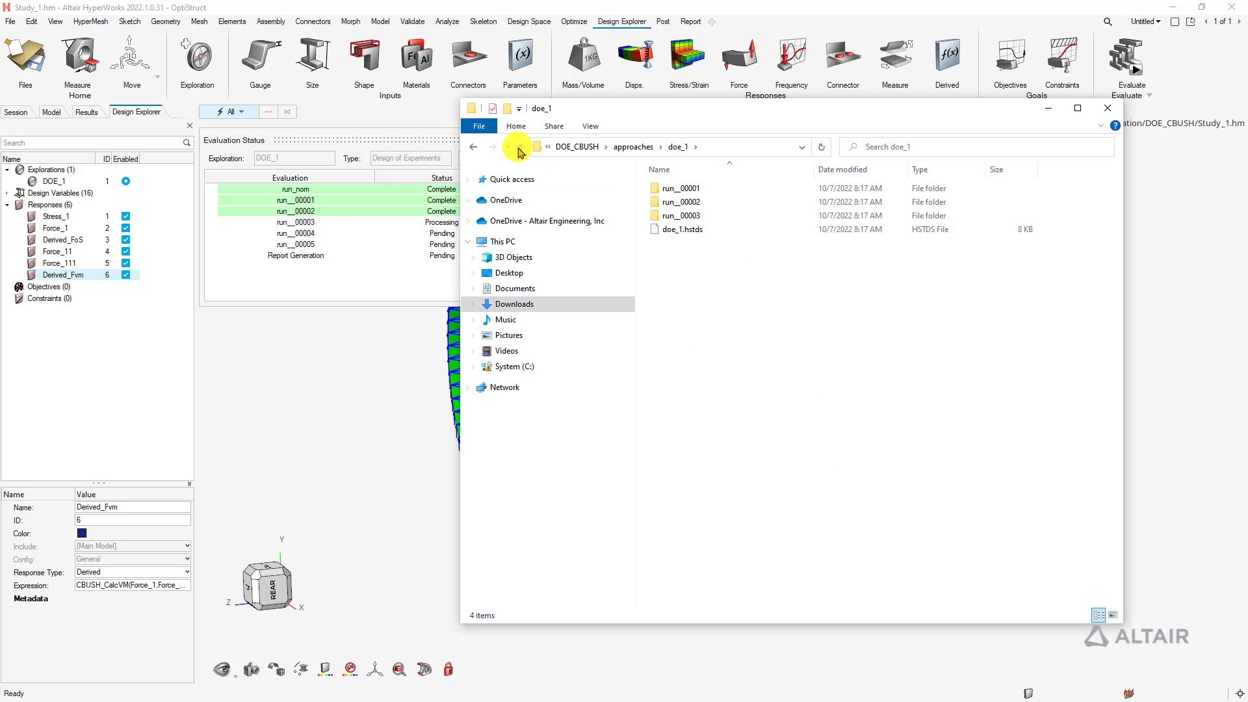
# Browse the nom_1 run folder, return to DOE_CBUSH, and drag the window off screen
pyautogui.click(473, 146)
pyautogui.doubleClick(681, 202)
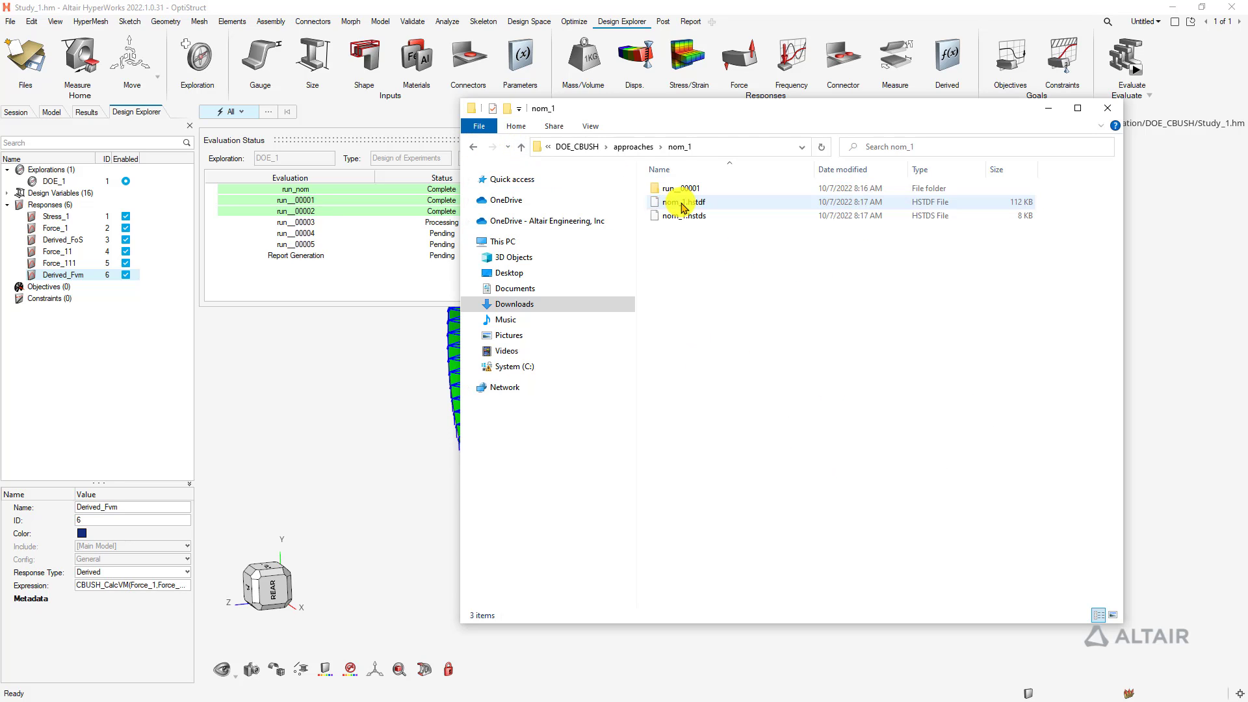
pyautogui.click(473, 147)
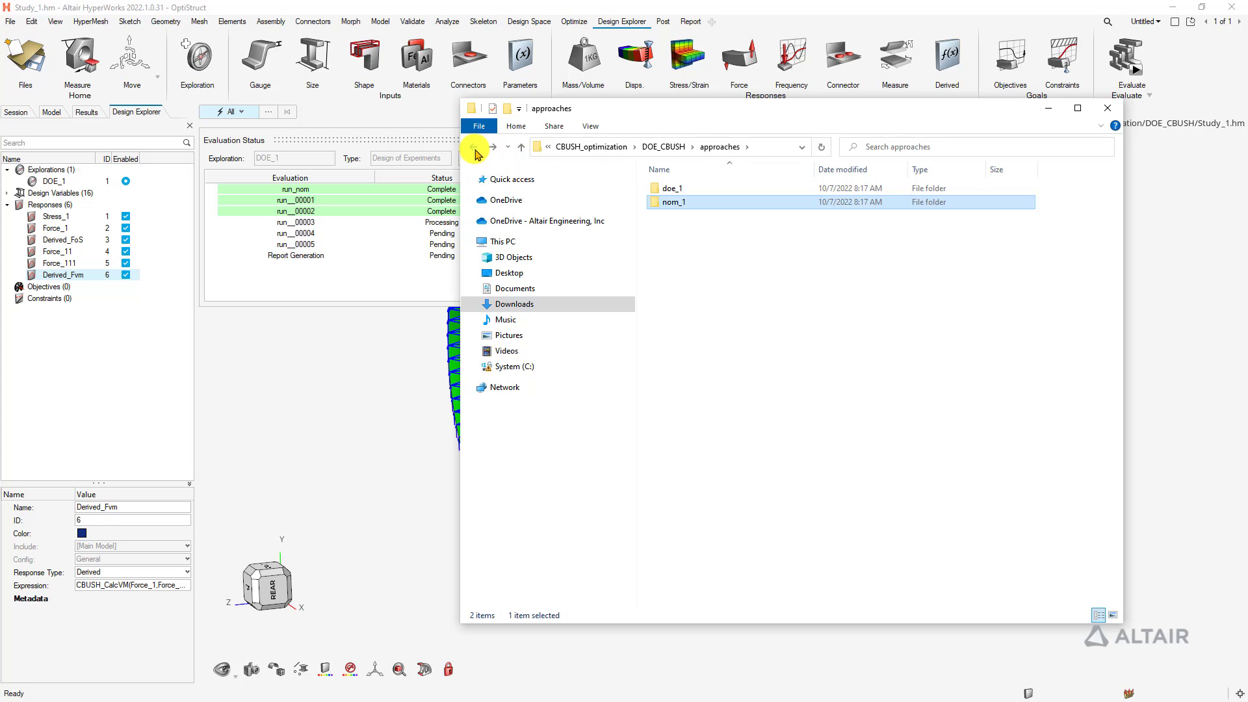
pyautogui.click(473, 147)
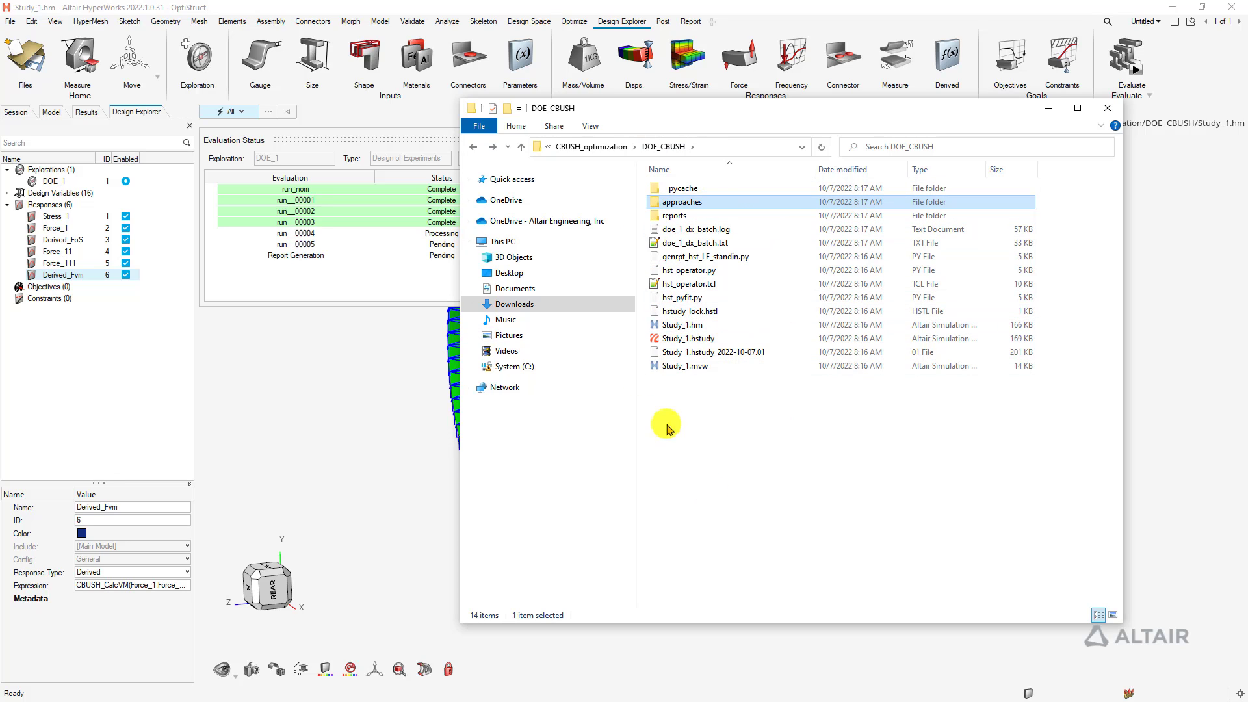
pyautogui.moveTo(714, 111); pyautogui.dragTo(623, 0)
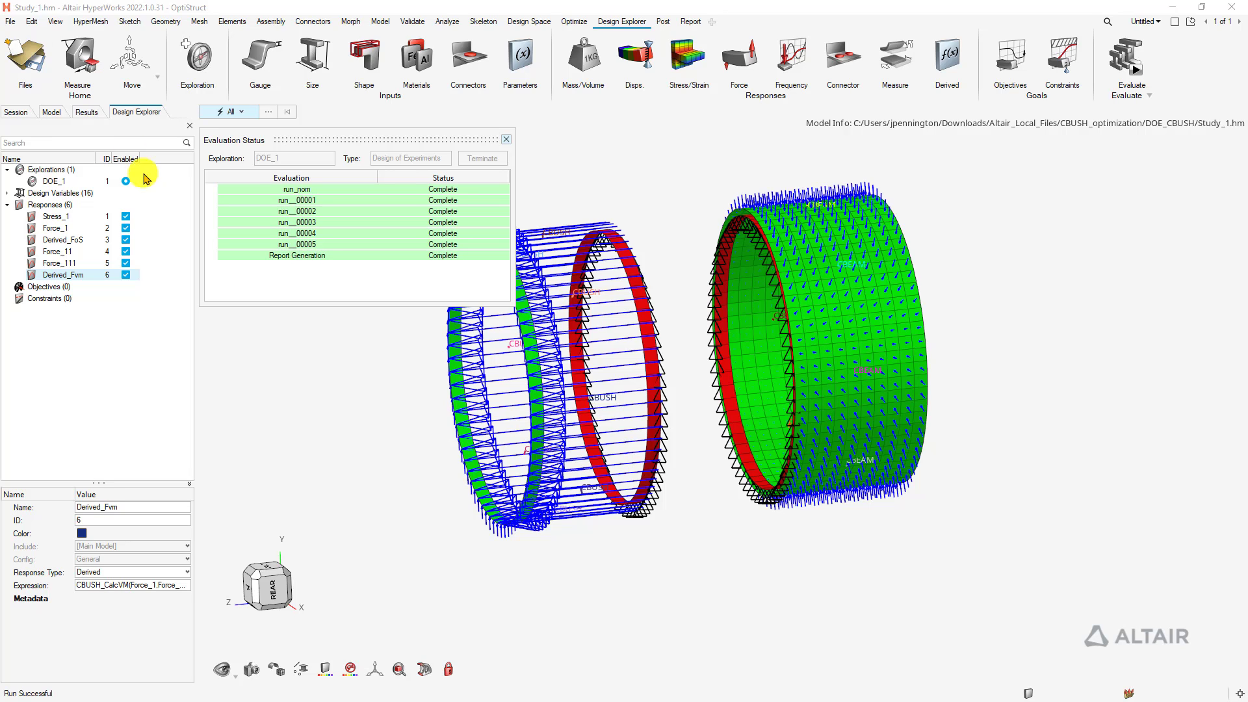
# Close the DOE_1 Evaluation Status dialog once all runs are Complete, then zoom on both cylinders
pyautogui.scroll(1, 357, 320)
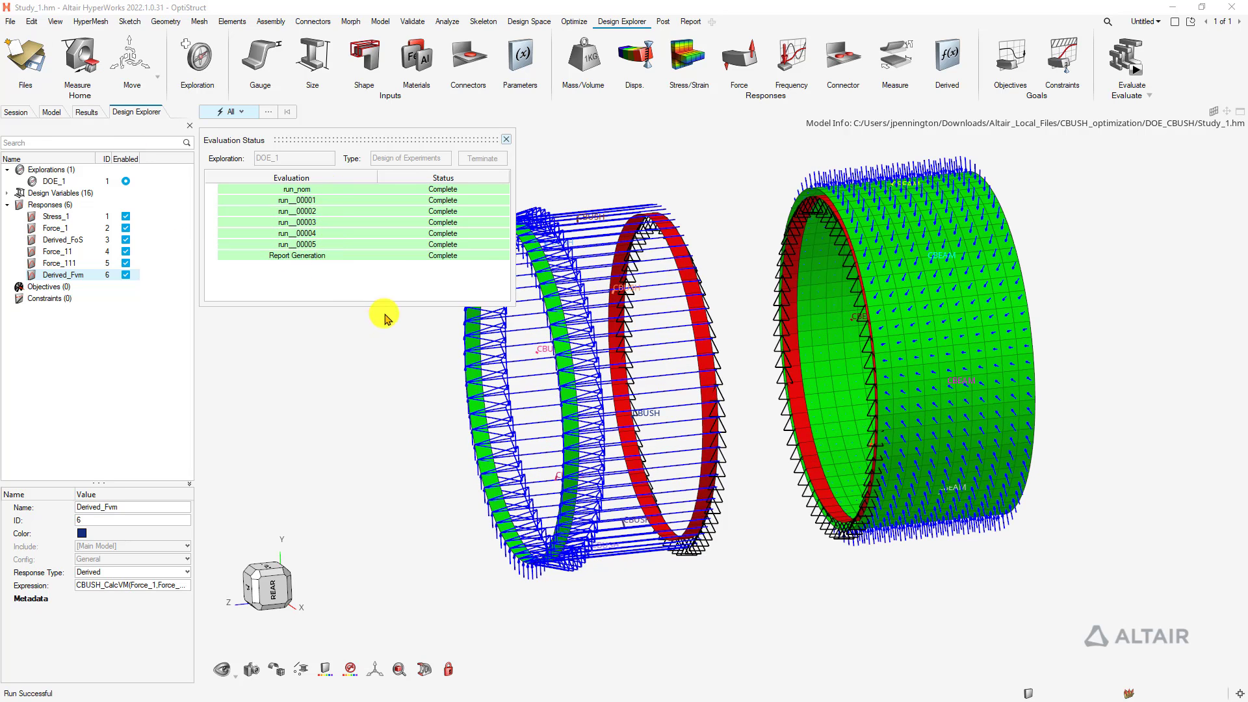
pyautogui.click(507, 141)
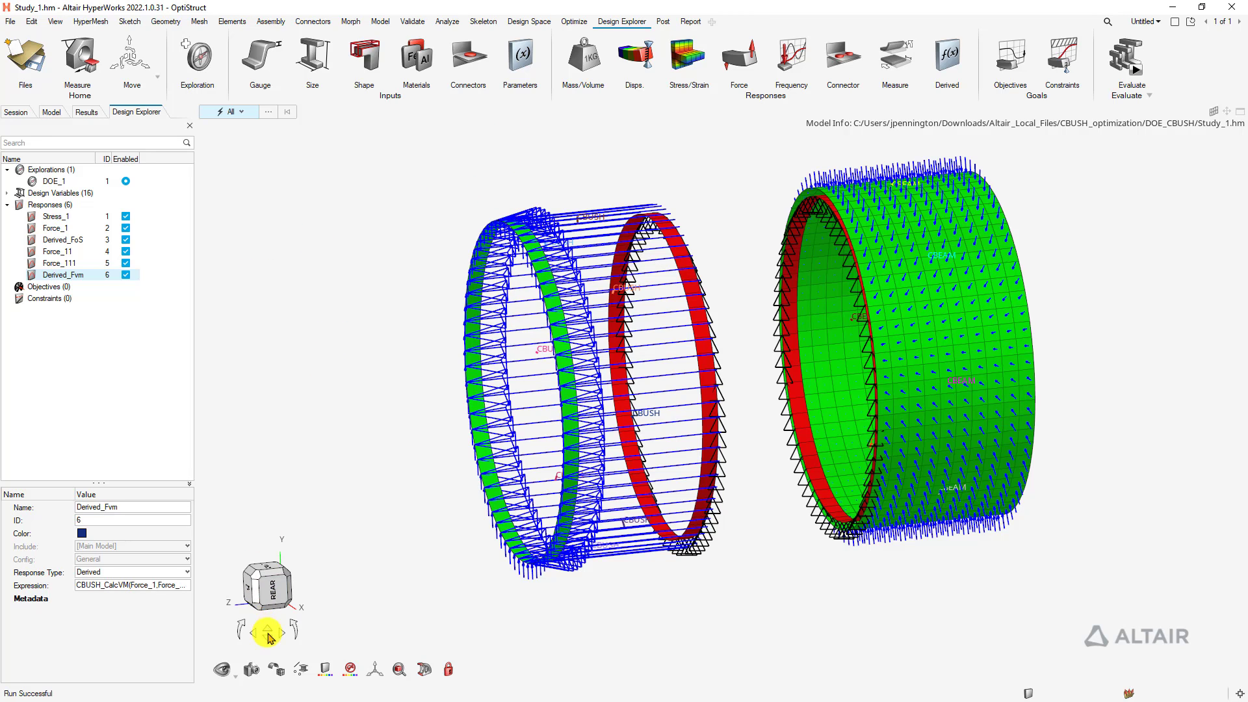
pyautogui.click(253, 669)
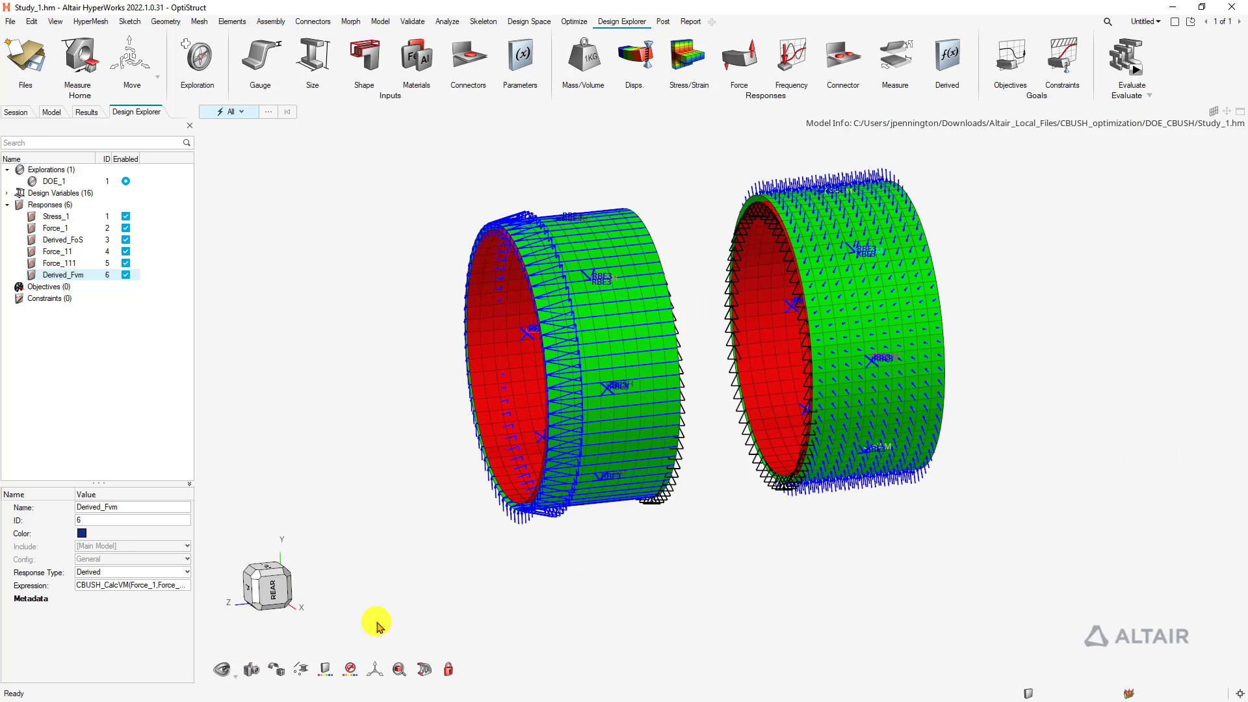
# Open Results Explorer and filter the table to beamsection1_DIM1, Derived_Fvm and Derived_FoS
pyautogui.click(1127, 59)
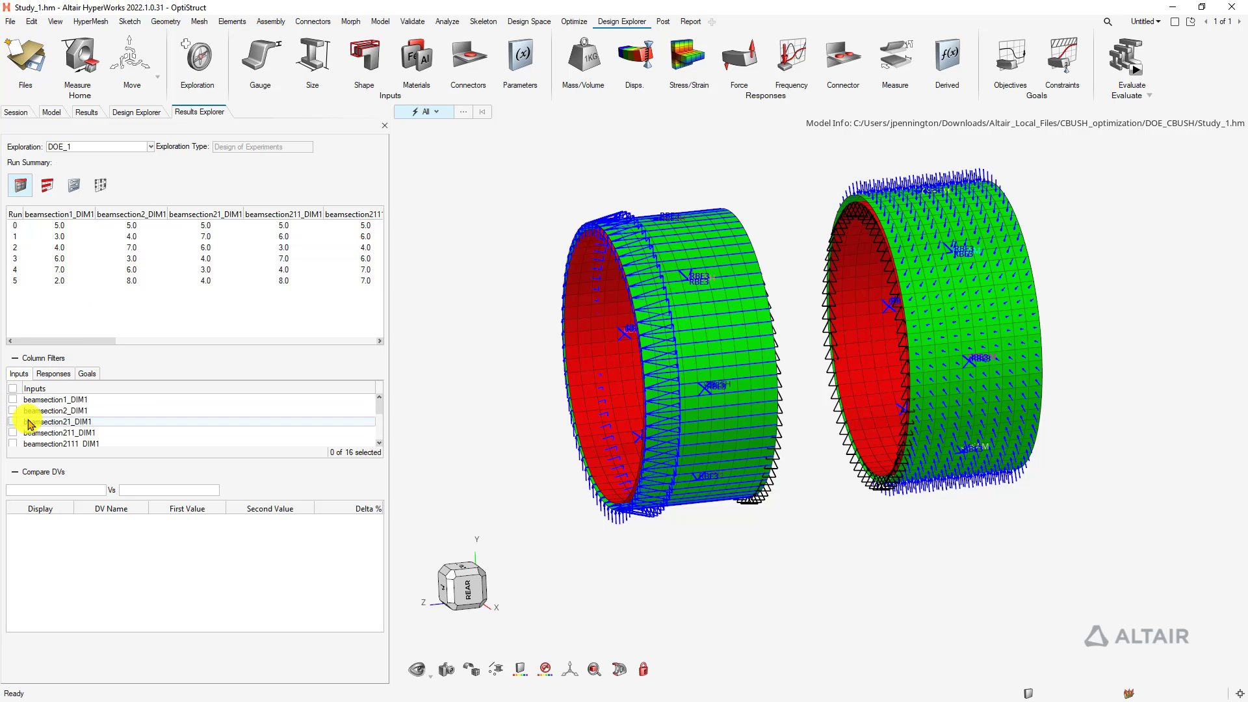
pyautogui.click(12, 399)
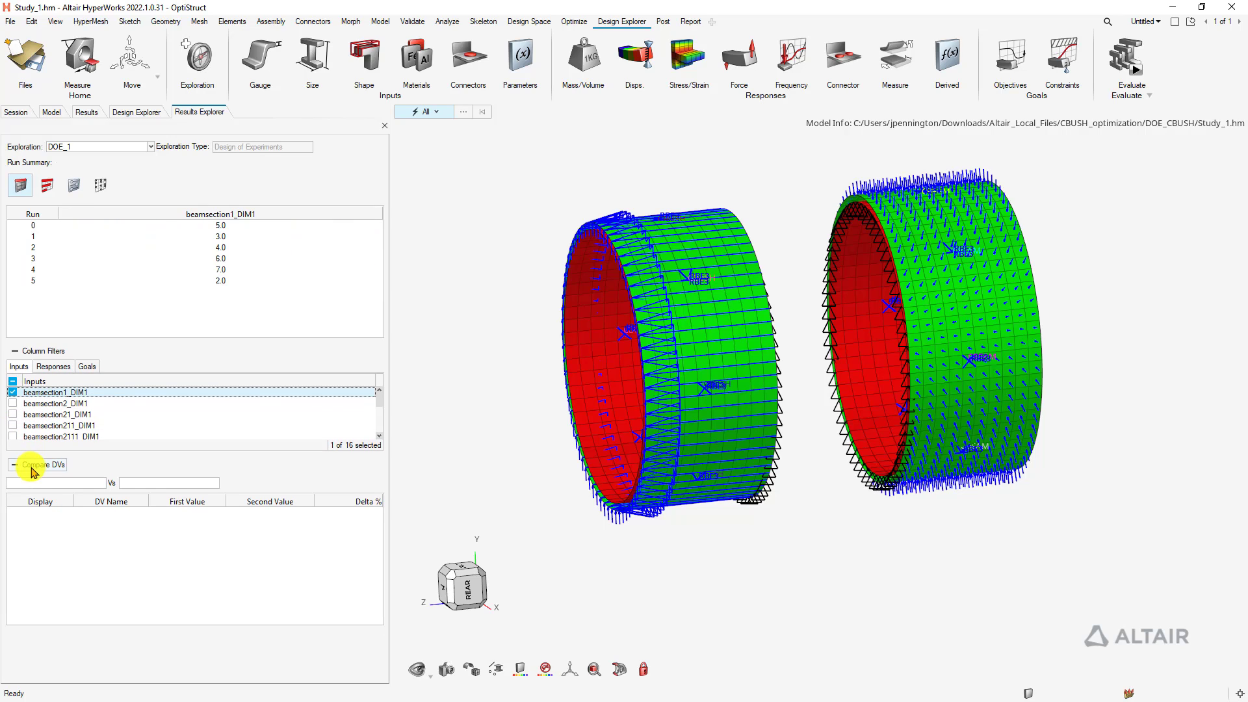
pyautogui.click(51, 366)
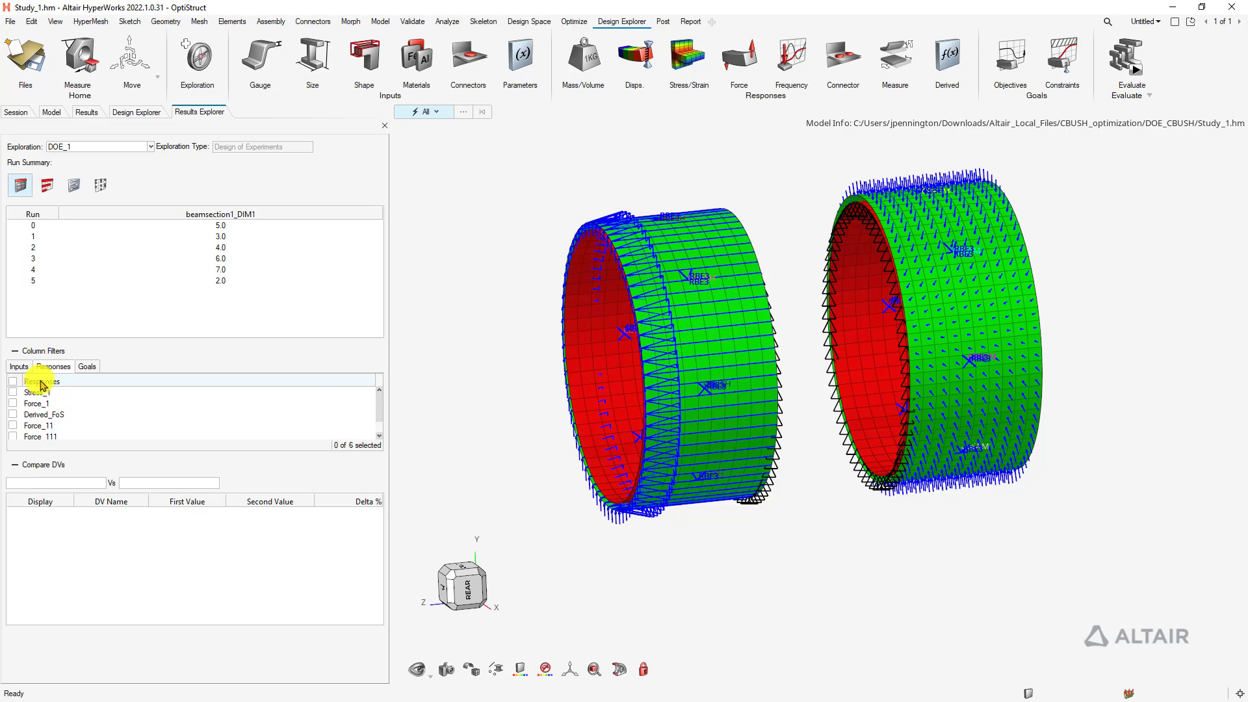
pyautogui.click(12, 425)
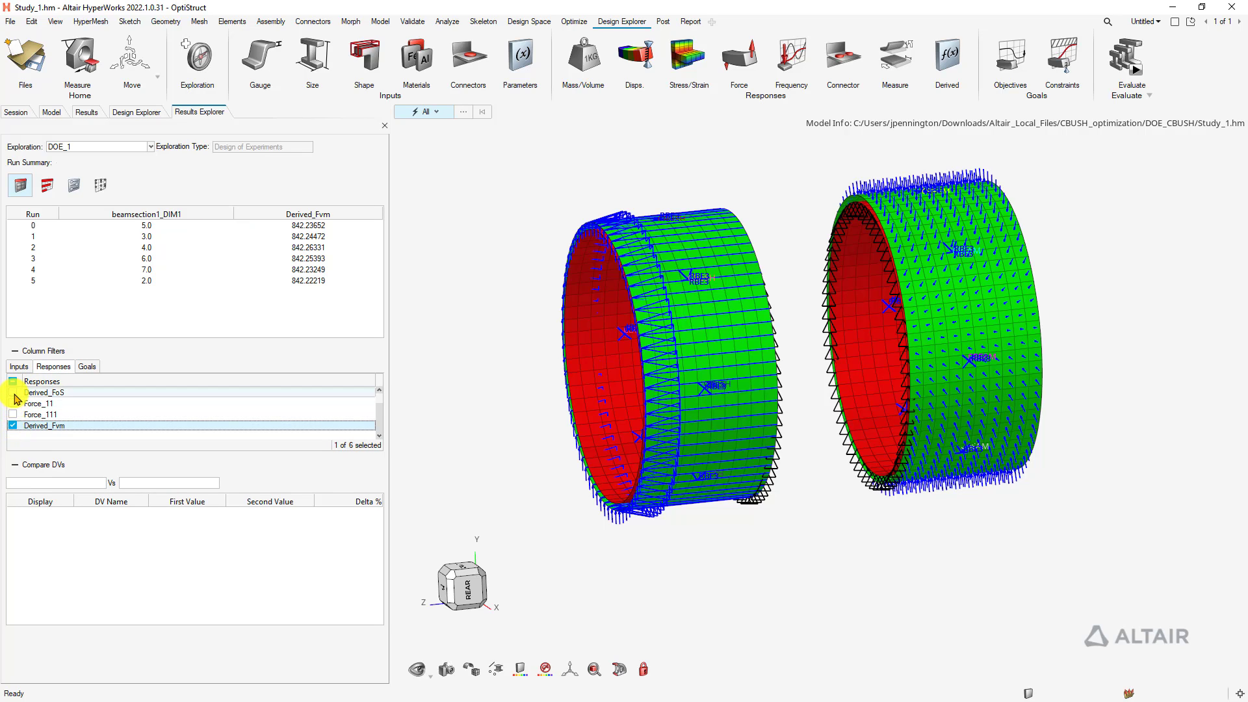
pyautogui.click(13, 393)
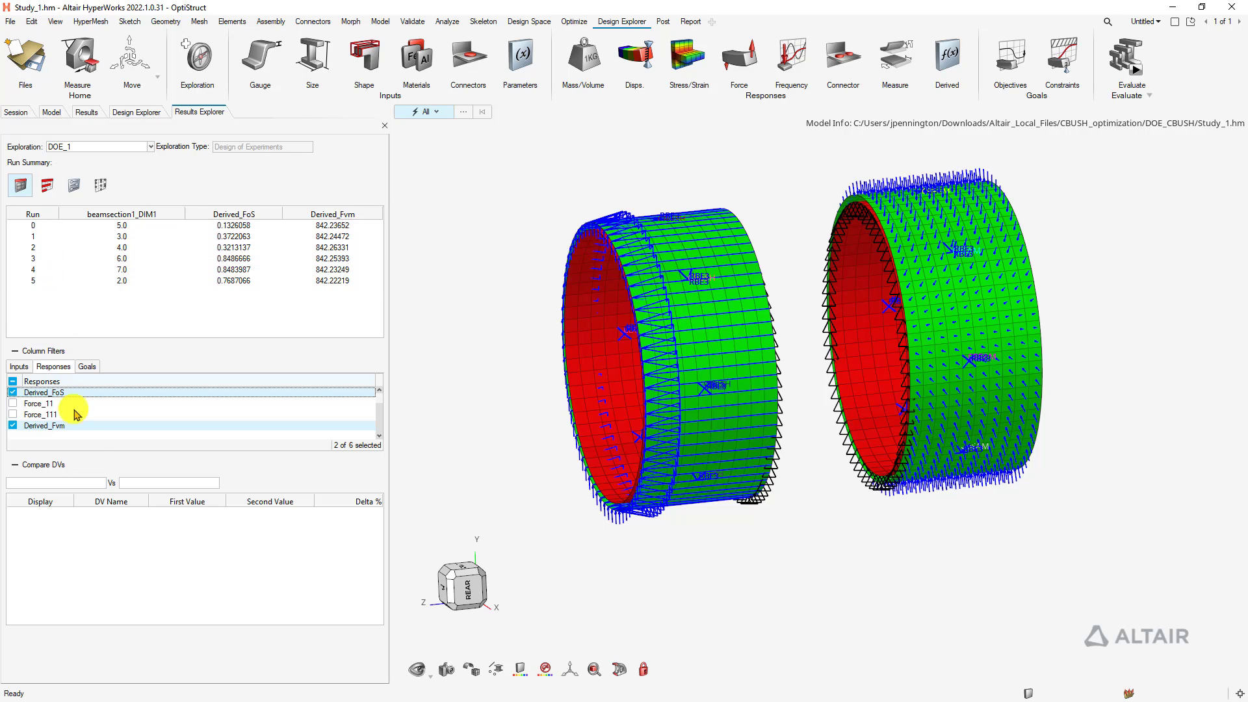
# Glance at run 2's options without acting, then show linear effects on Stress_1
pyautogui.rightClick(47, 254)
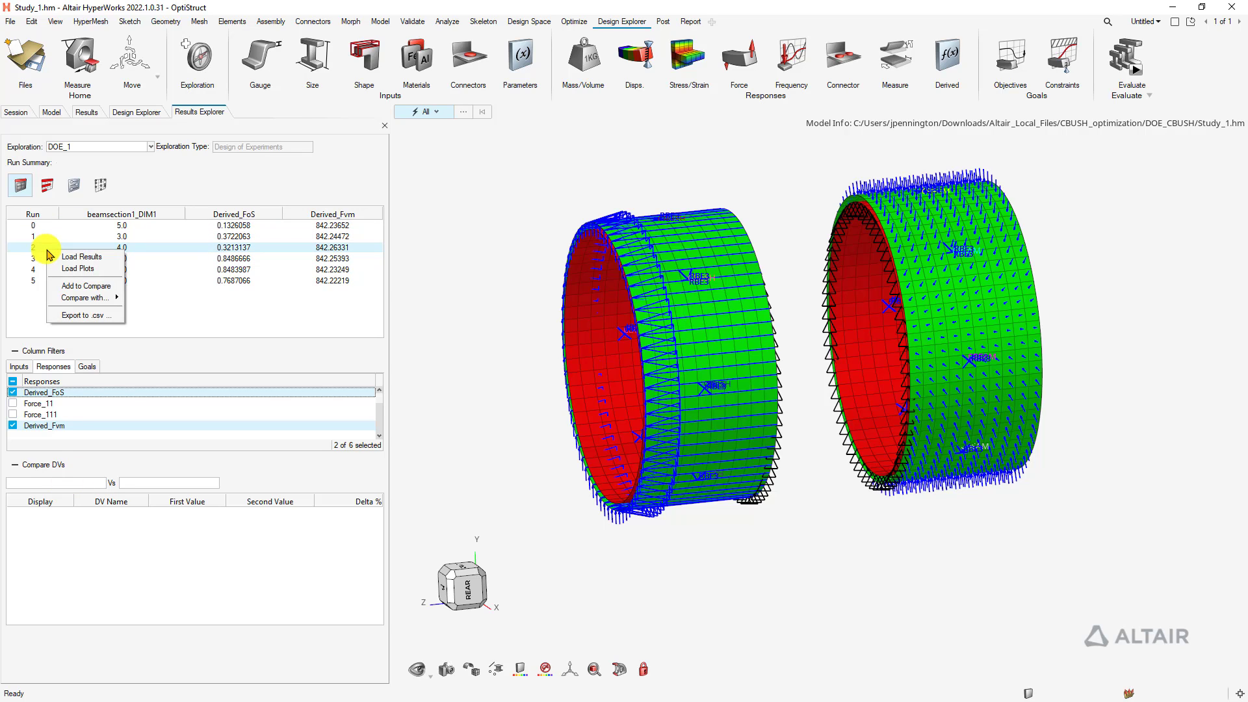
pyautogui.moveTo(98, 297)
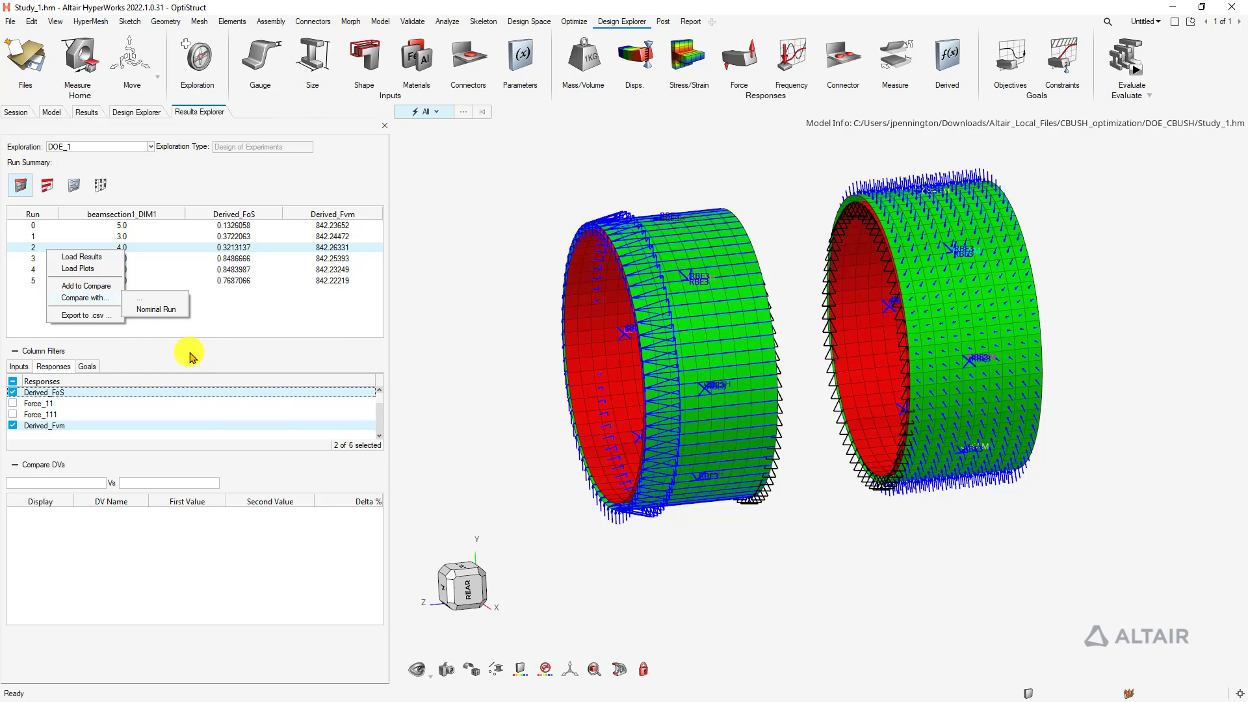
pyautogui.click(195, 350)
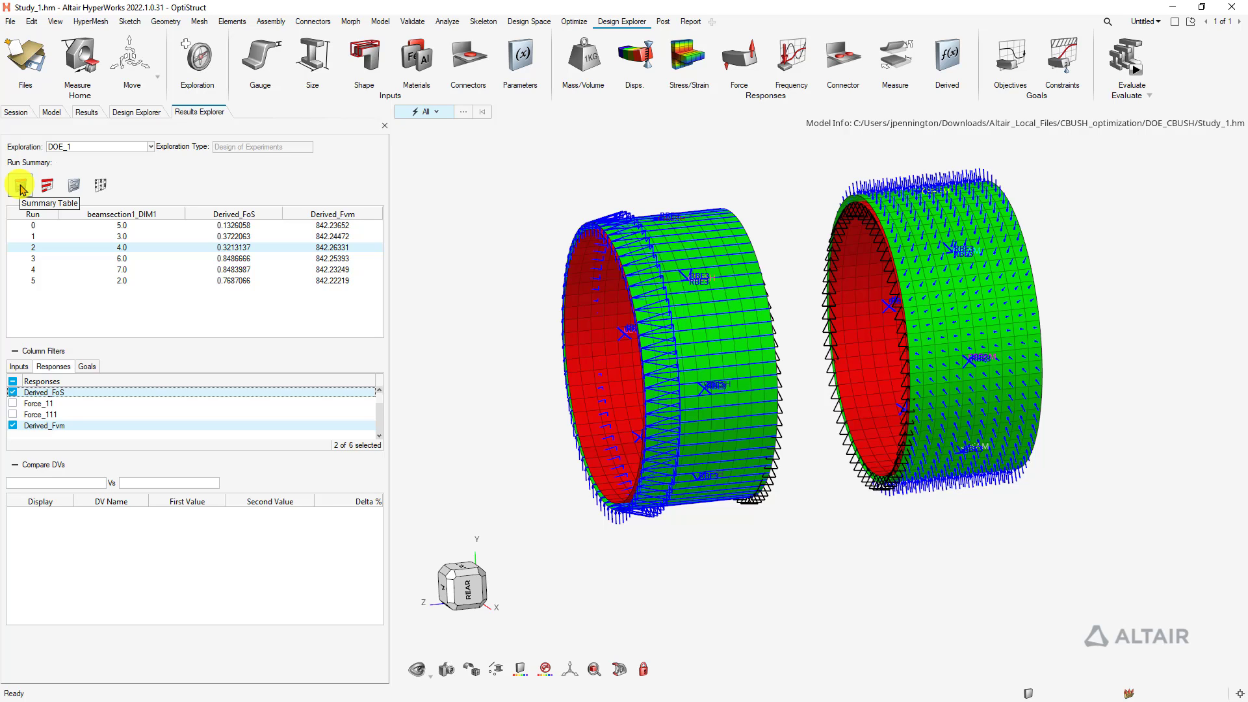
pyautogui.click(48, 188)
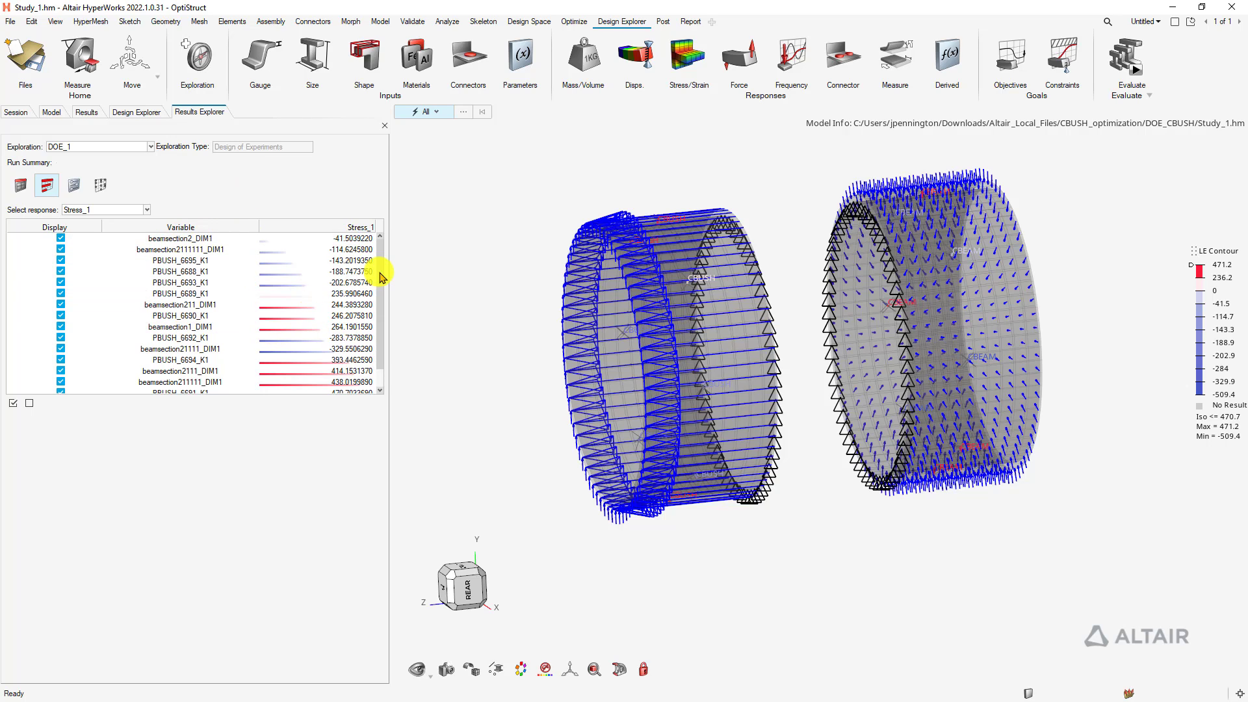
# Scroll through the Stress_1 linear effects, then switch to the Fit Prediction view
pyautogui.moveTo(385, 271); pyautogui.dragTo(384, 311)
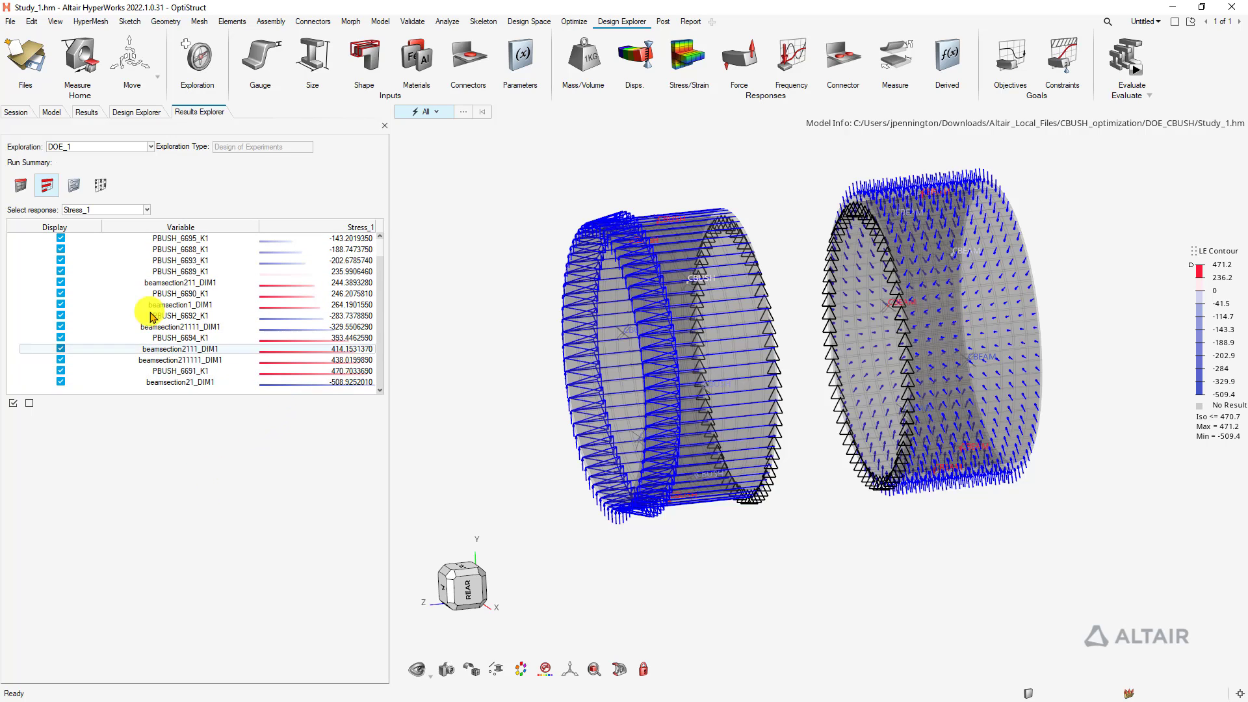
pyautogui.click(73, 186)
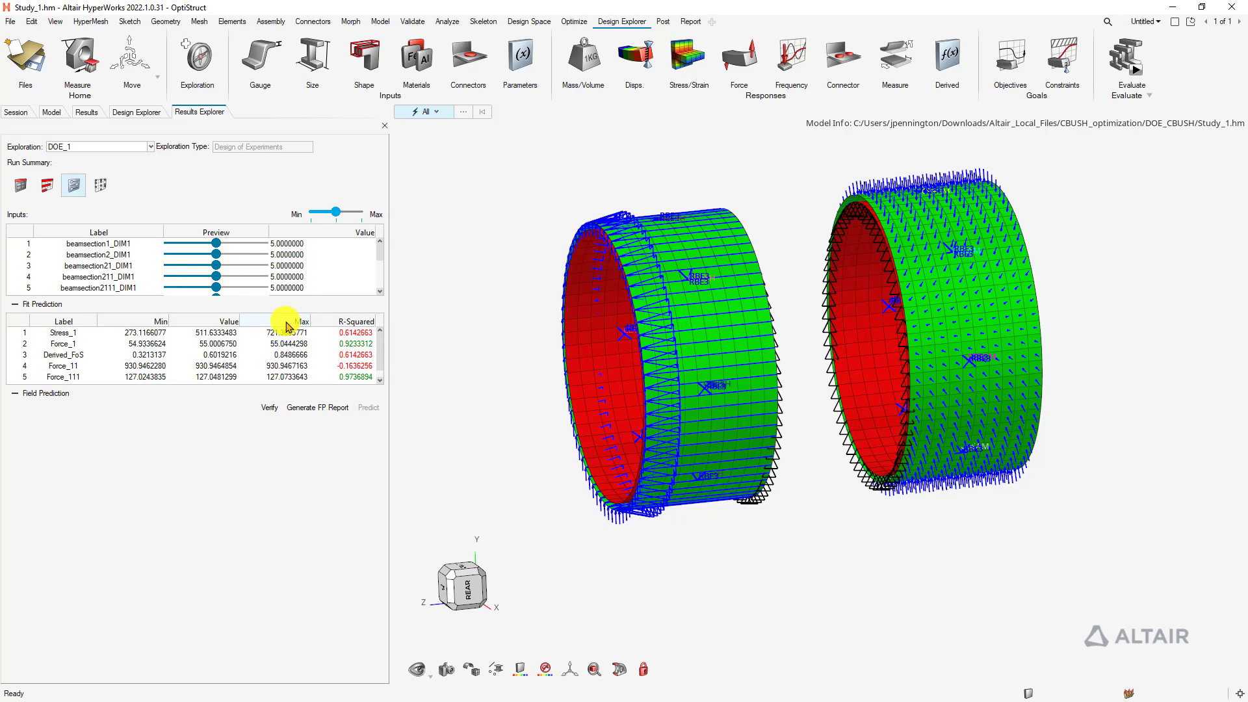
# Slide beamsection1_DIM1 and beamsection211_DIM1 across their range up to 8.0, watching predicted responses update
pyautogui.moveTo(216, 243); pyautogui.dragTo(175, 243)
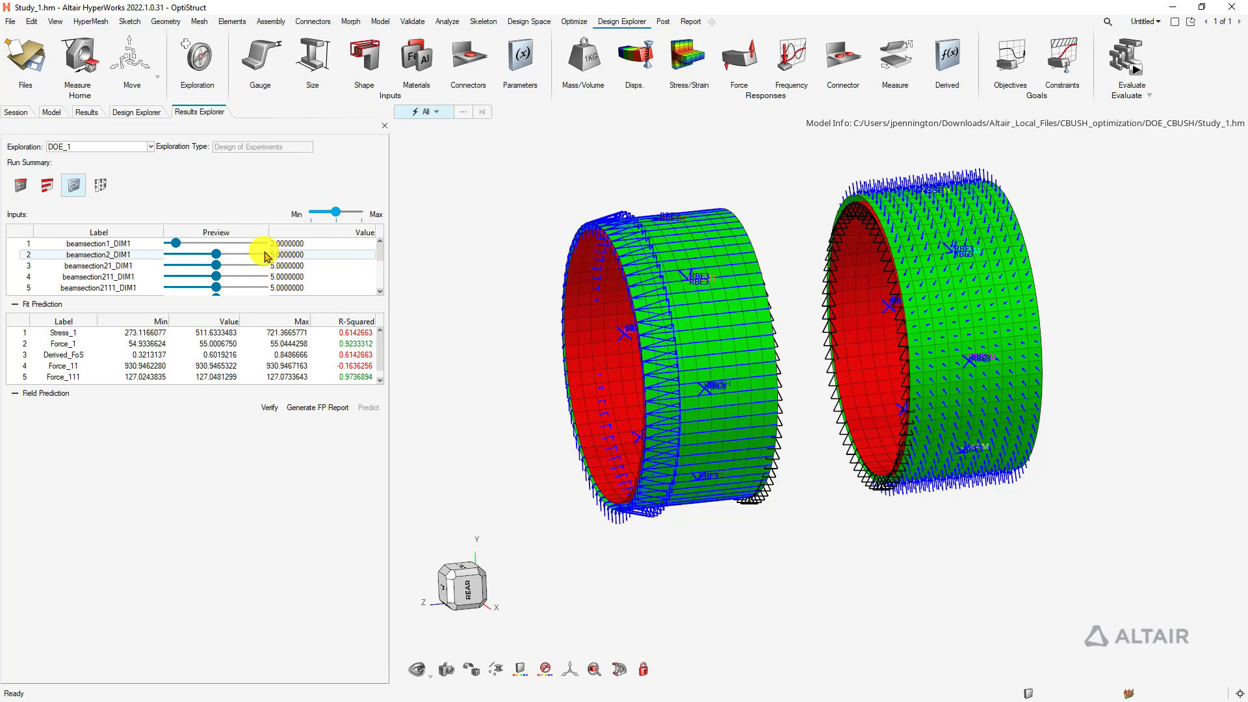
pyautogui.moveTo(175, 243); pyautogui.dragTo(203, 248)
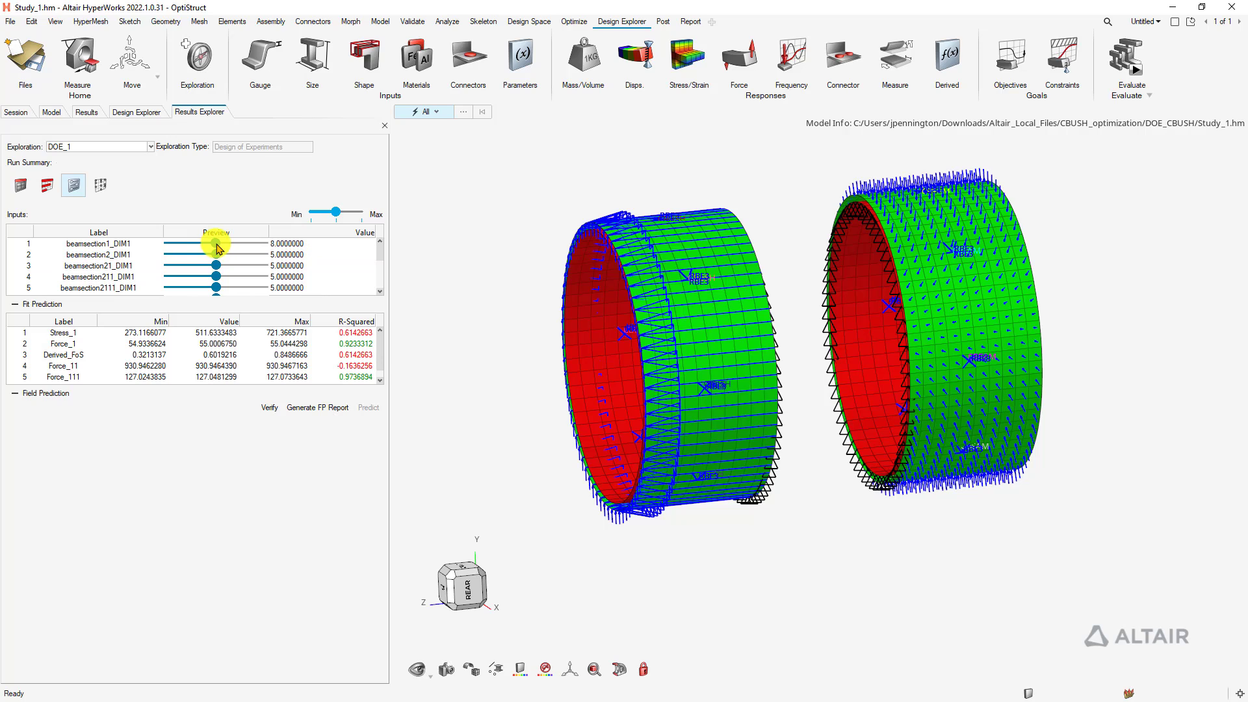
pyautogui.moveTo(216, 276); pyautogui.dragTo(264, 277)
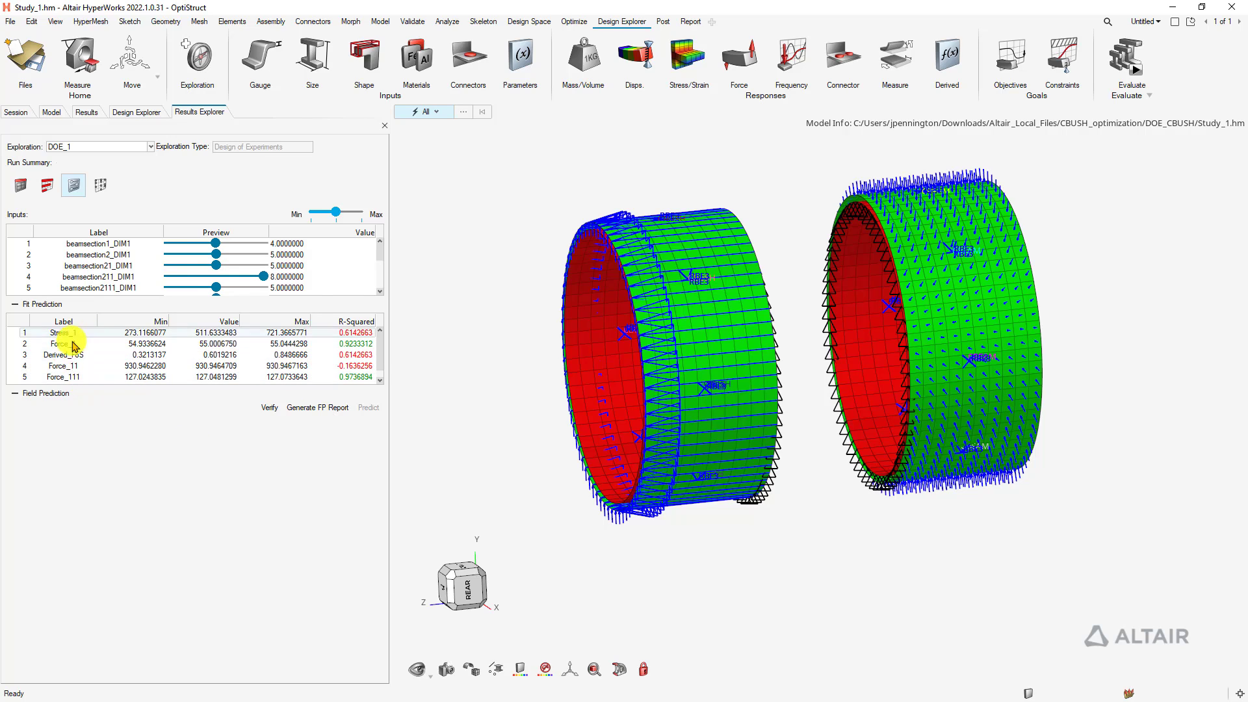
pyautogui.moveTo(264, 277); pyautogui.dragTo(219, 281)
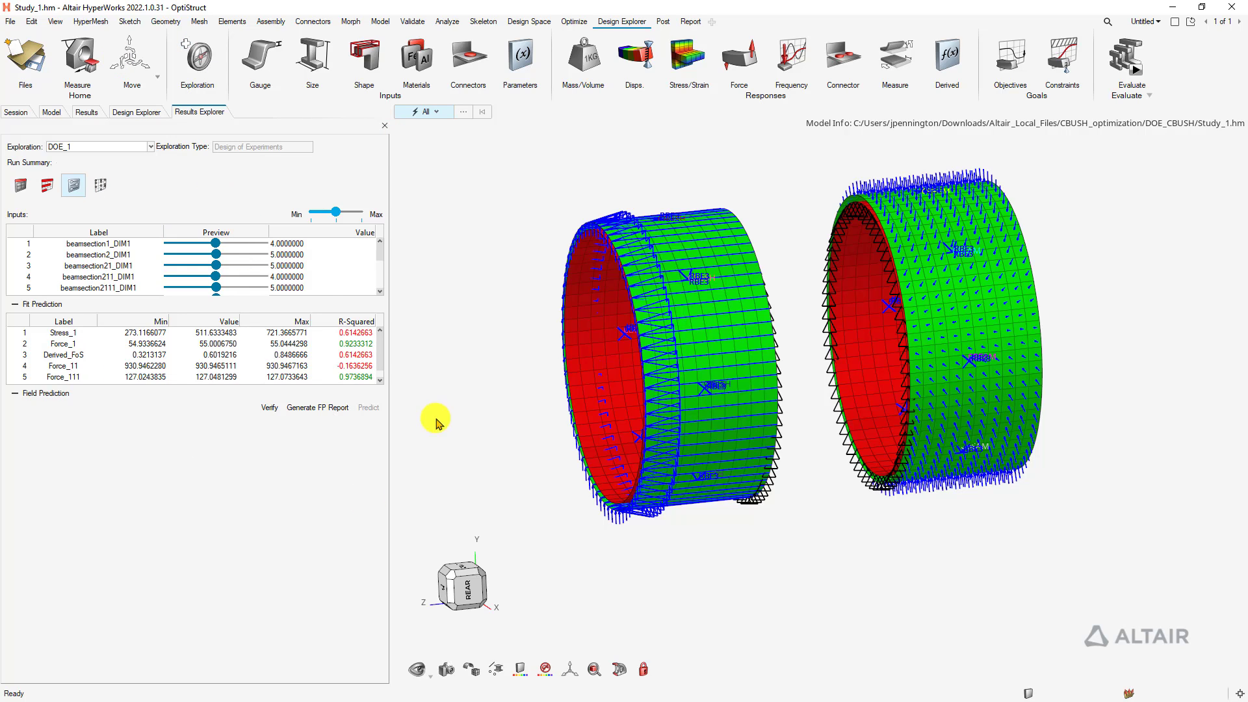
# Open the Scatter Plot and scroll through its X/Y axis choices
pyautogui.click(102, 188)
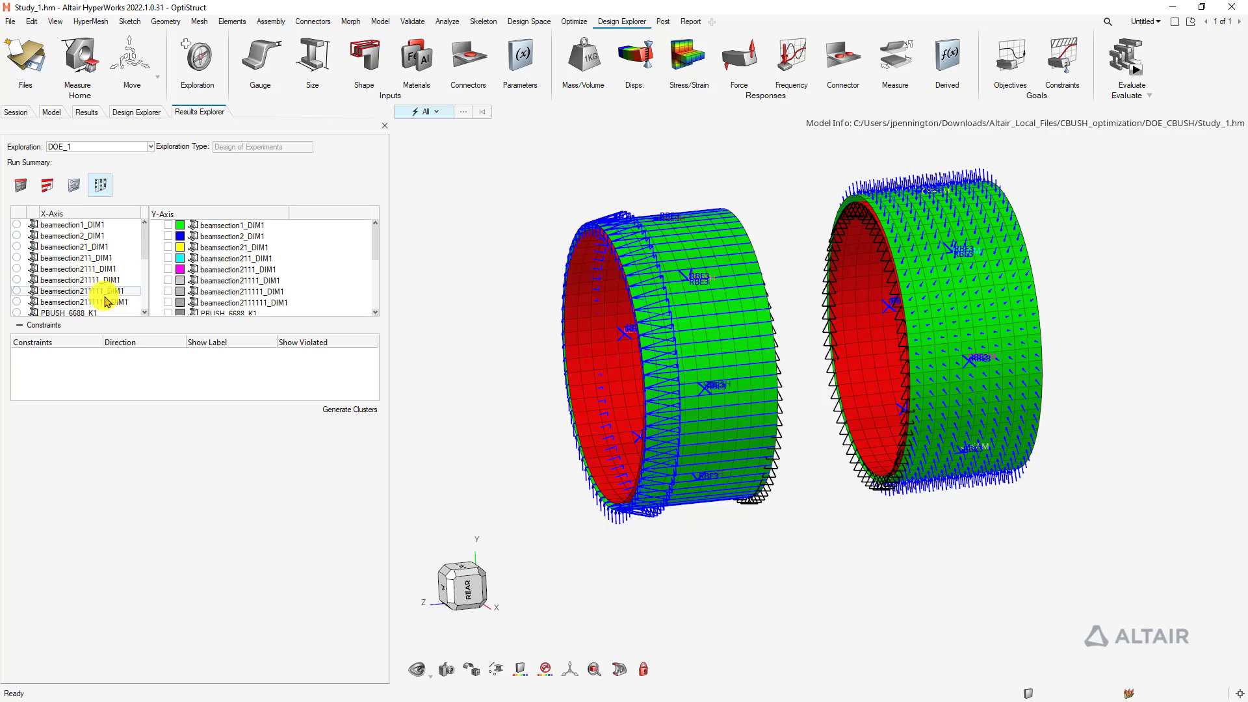
pyautogui.moveTo(377, 250); pyautogui.dragTo(376, 306)
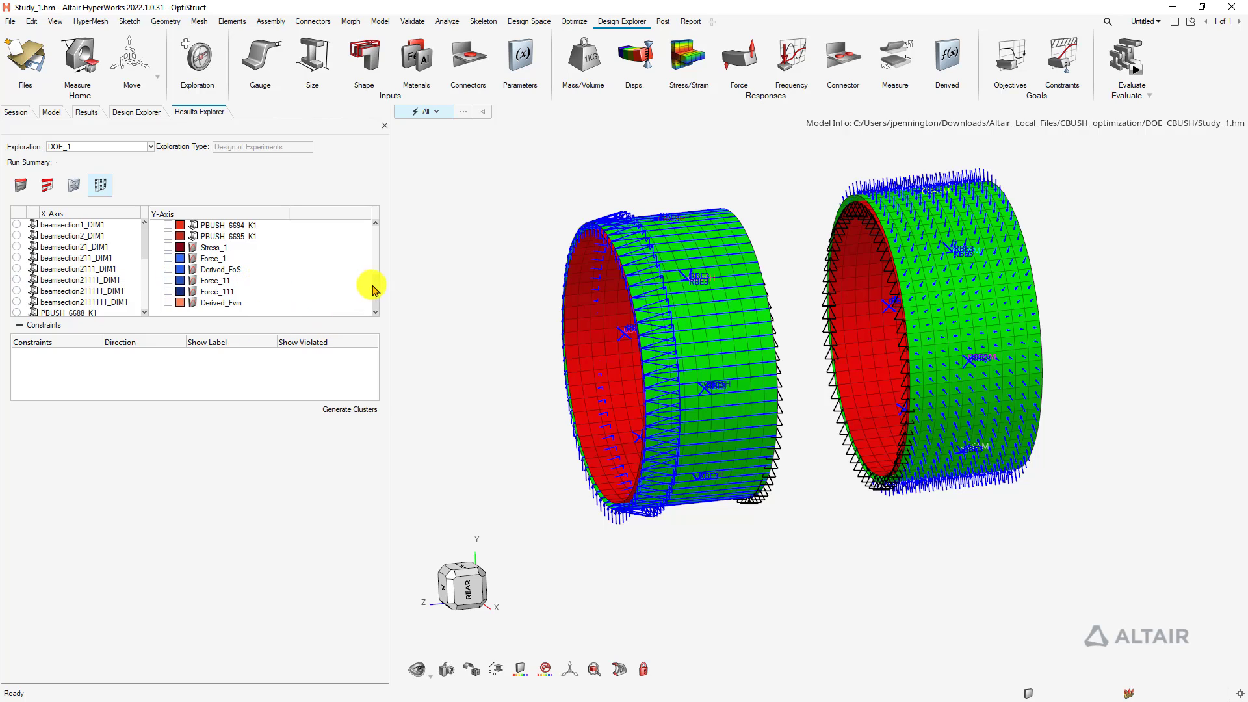
pyautogui.moveTo(375, 291); pyautogui.dragTo(382, 234)
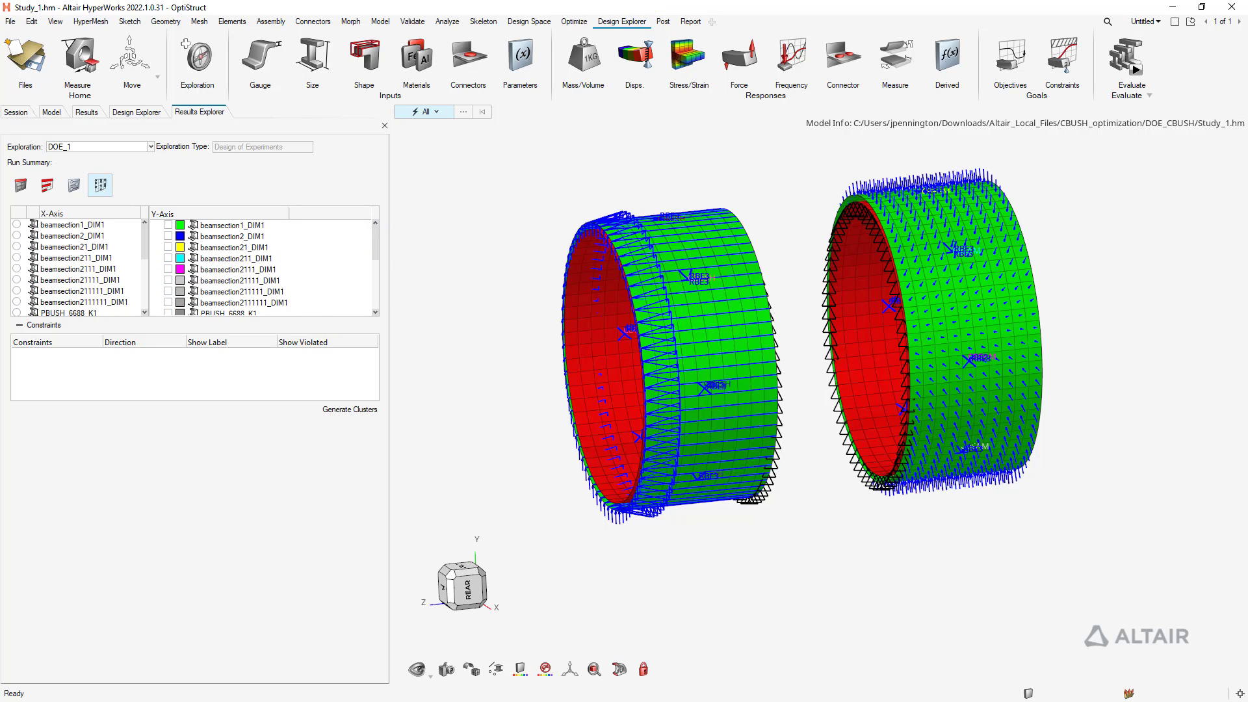
# Close Results Explorer, narrow the browser panel, and turn the cylinders slightly
pyautogui.click(385, 126)
pyautogui.moveTo(393, 259); pyautogui.dragTo(223, 282)
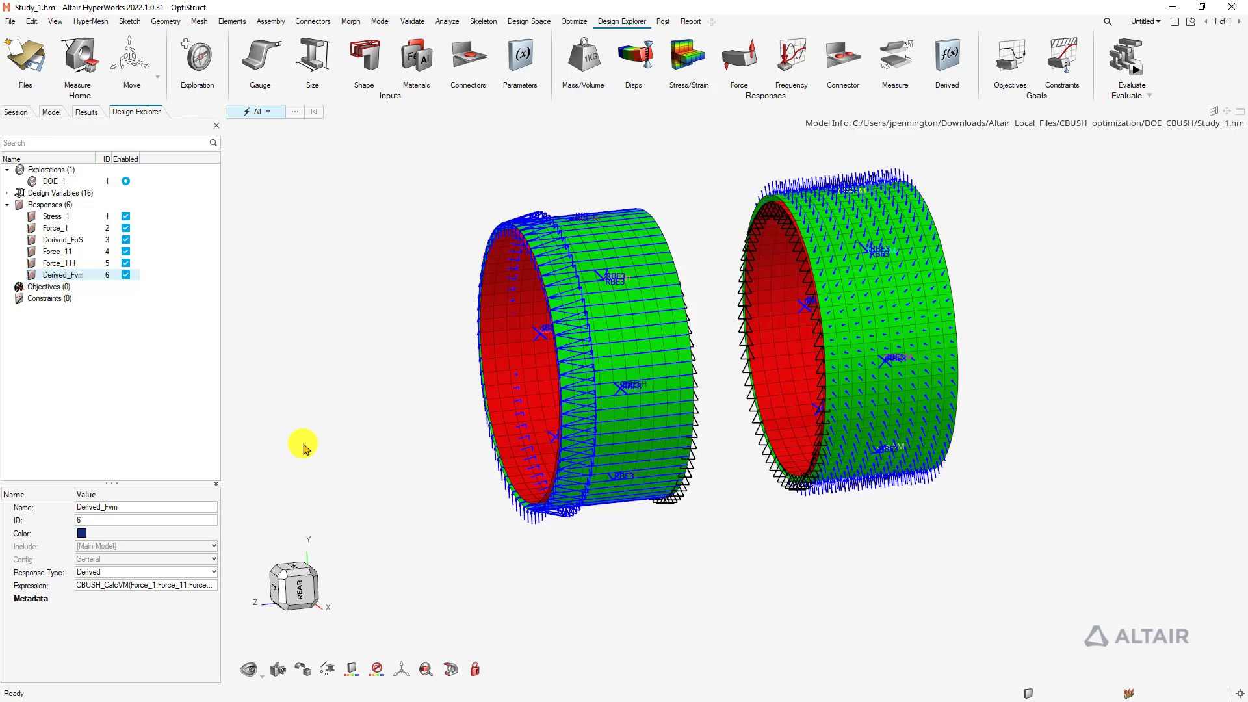
pyautogui.moveTo(364, 395); pyautogui.dragTo(409, 398, button='right')
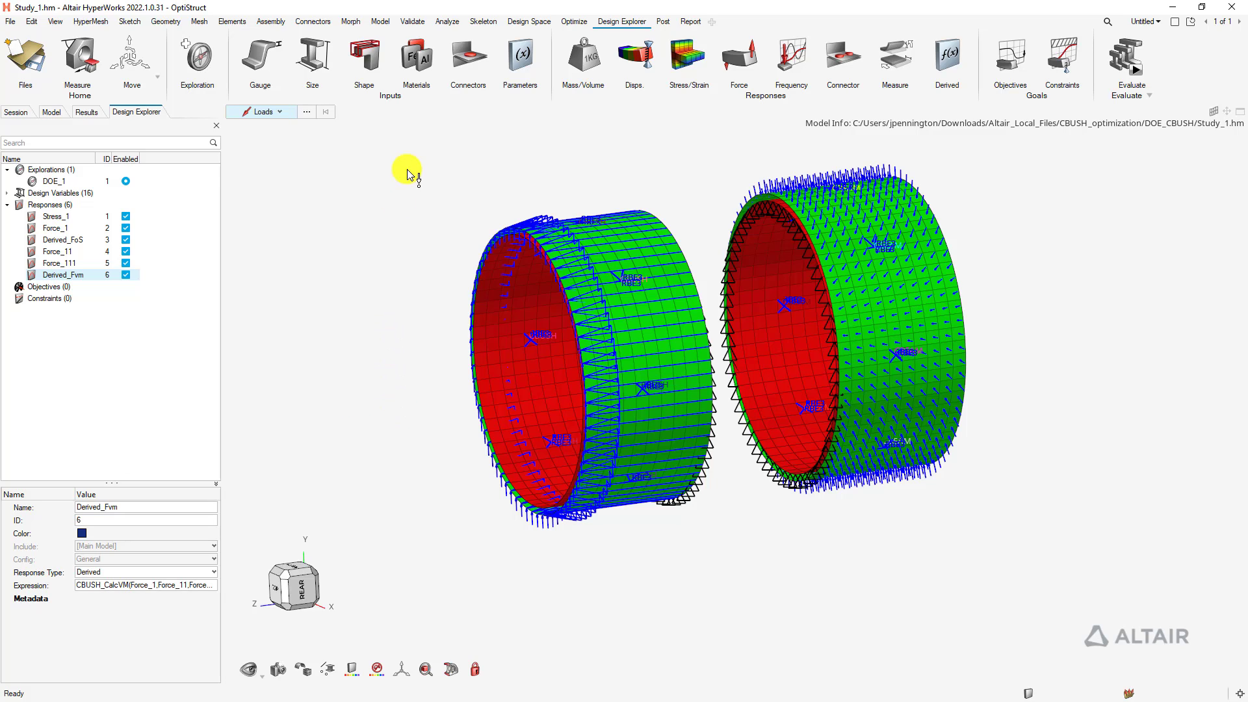
# Box-select all 944 loads on both cylinders, hide them, and reset the selection filter
pyautogui.moveTo(395, 140); pyautogui.dragTo(1006, 591)
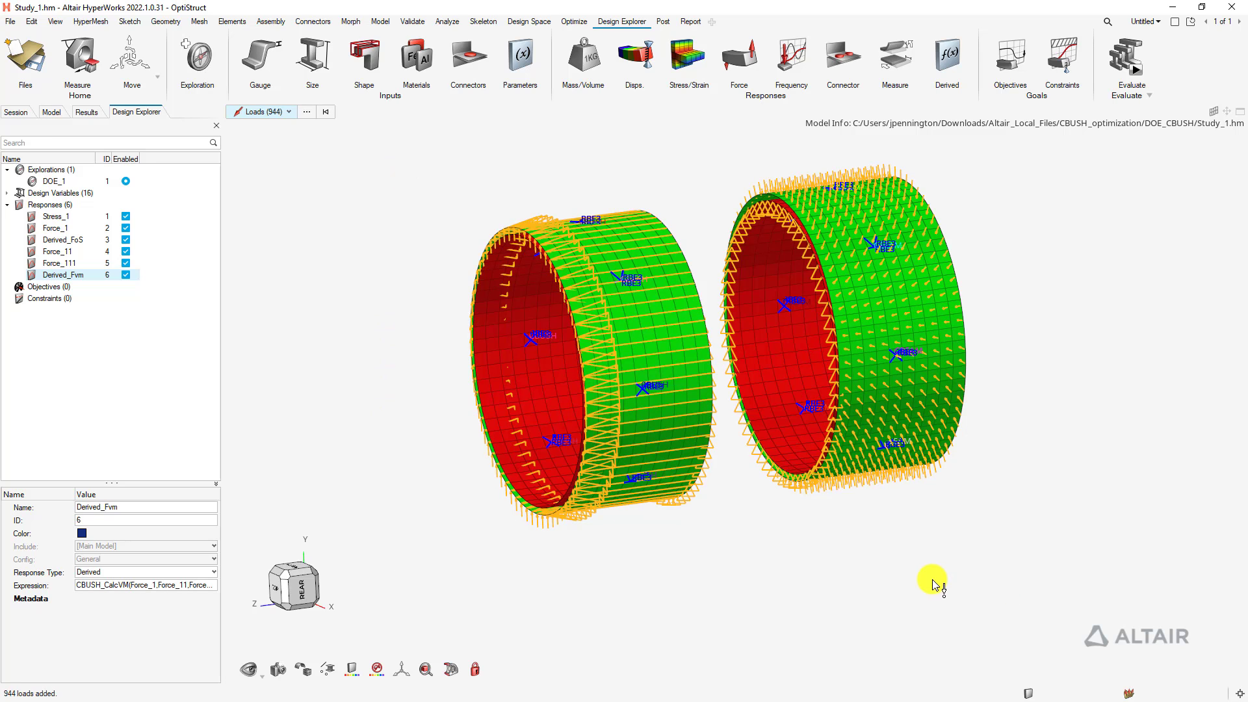
pyautogui.press('h')
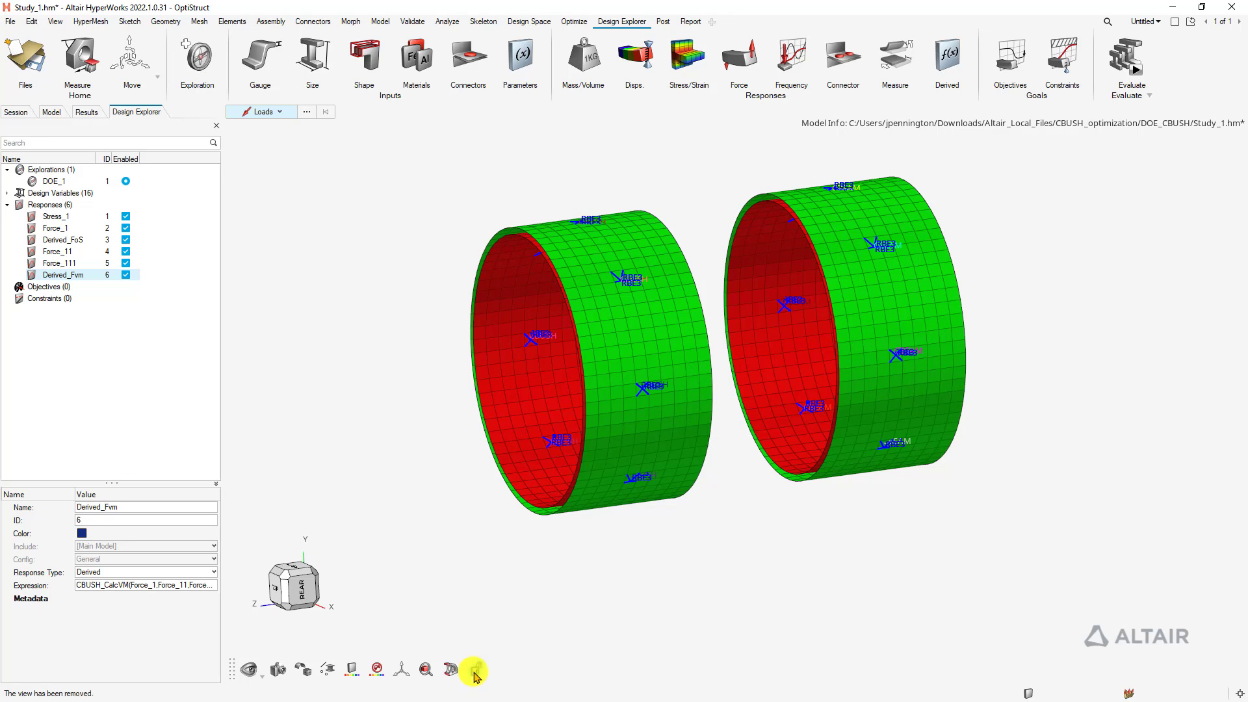
pyautogui.click(473, 671)
pyautogui.press('Escape')
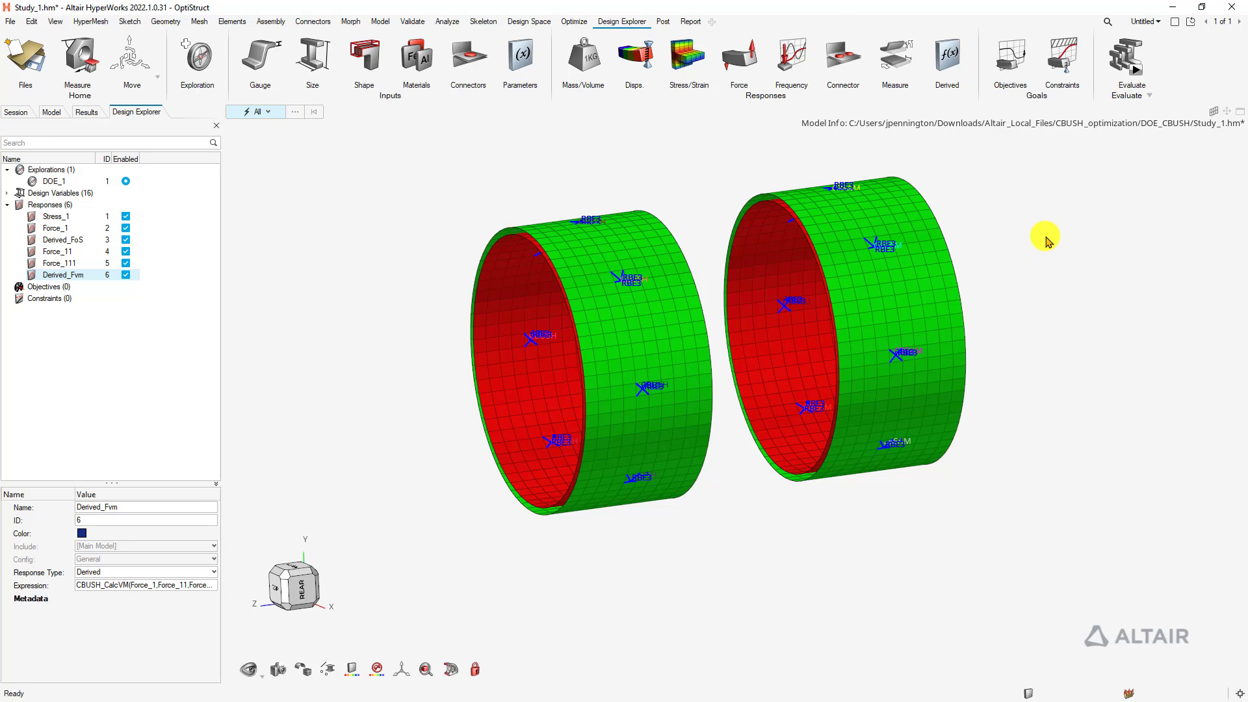
# Add constraint Derived_FoS_C on Derived_FoS with an upper bound of 1.5
pyautogui.click(1061, 57)
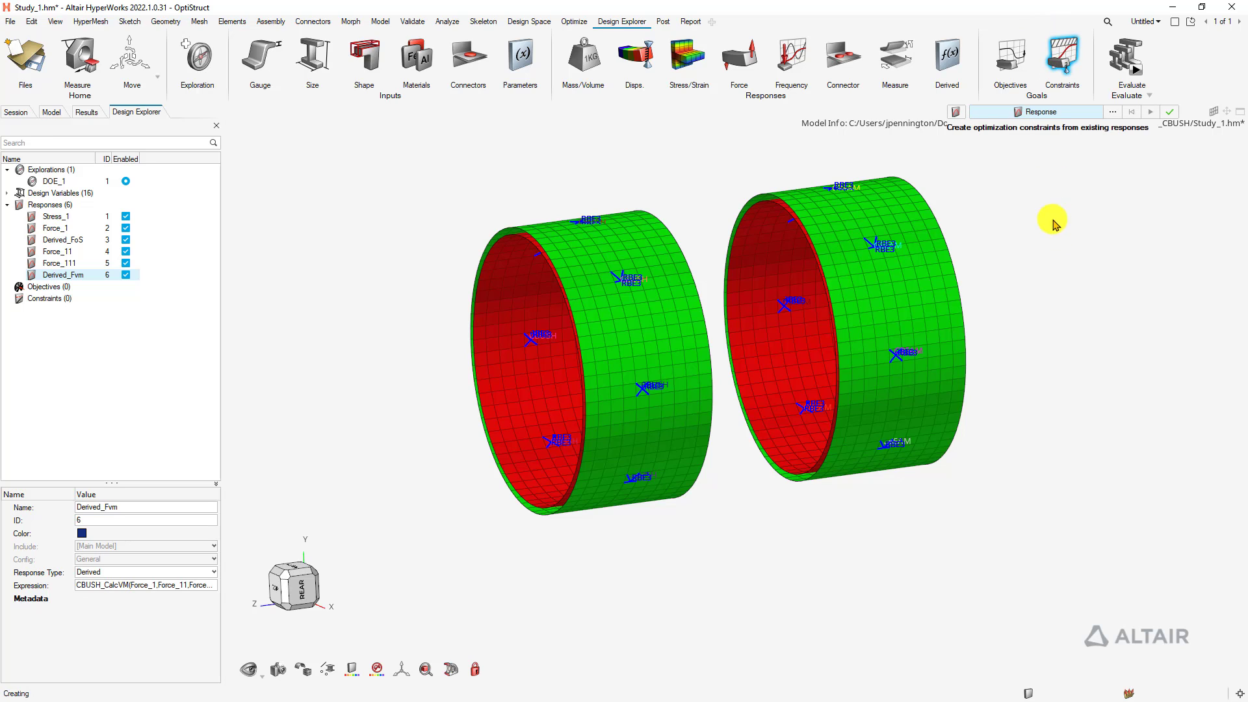
pyautogui.click(1043, 112)
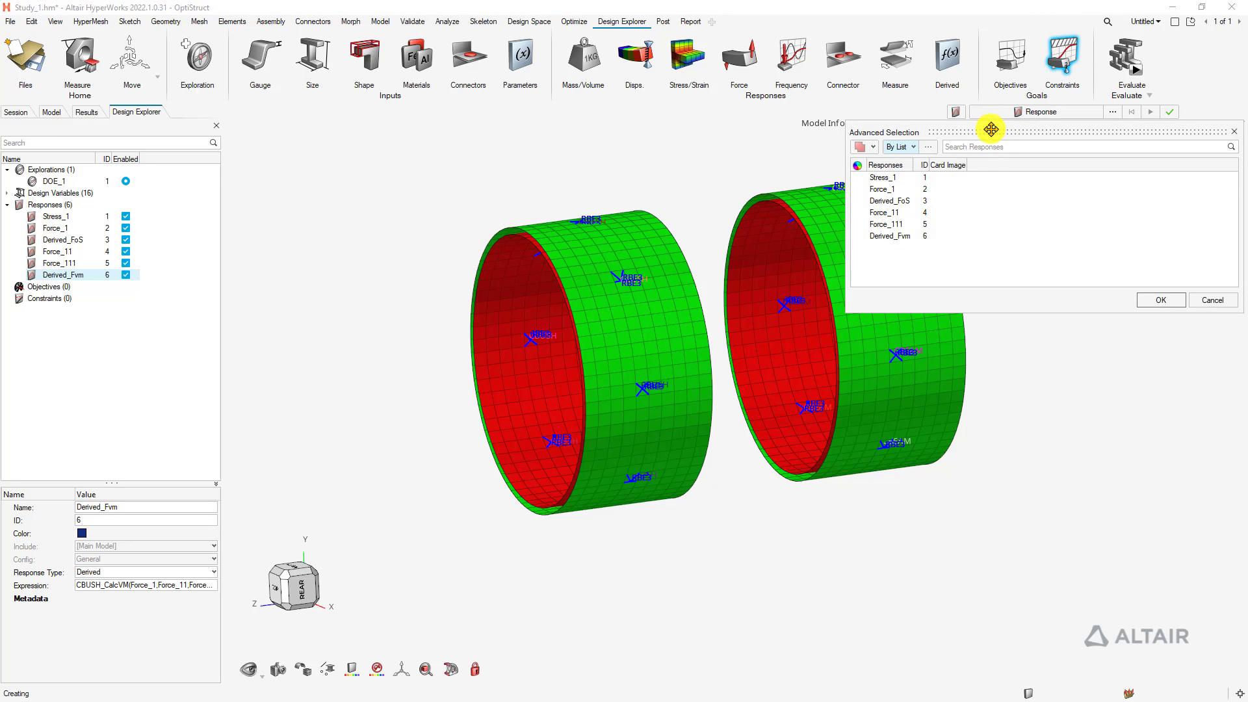
pyautogui.click(1161, 299)
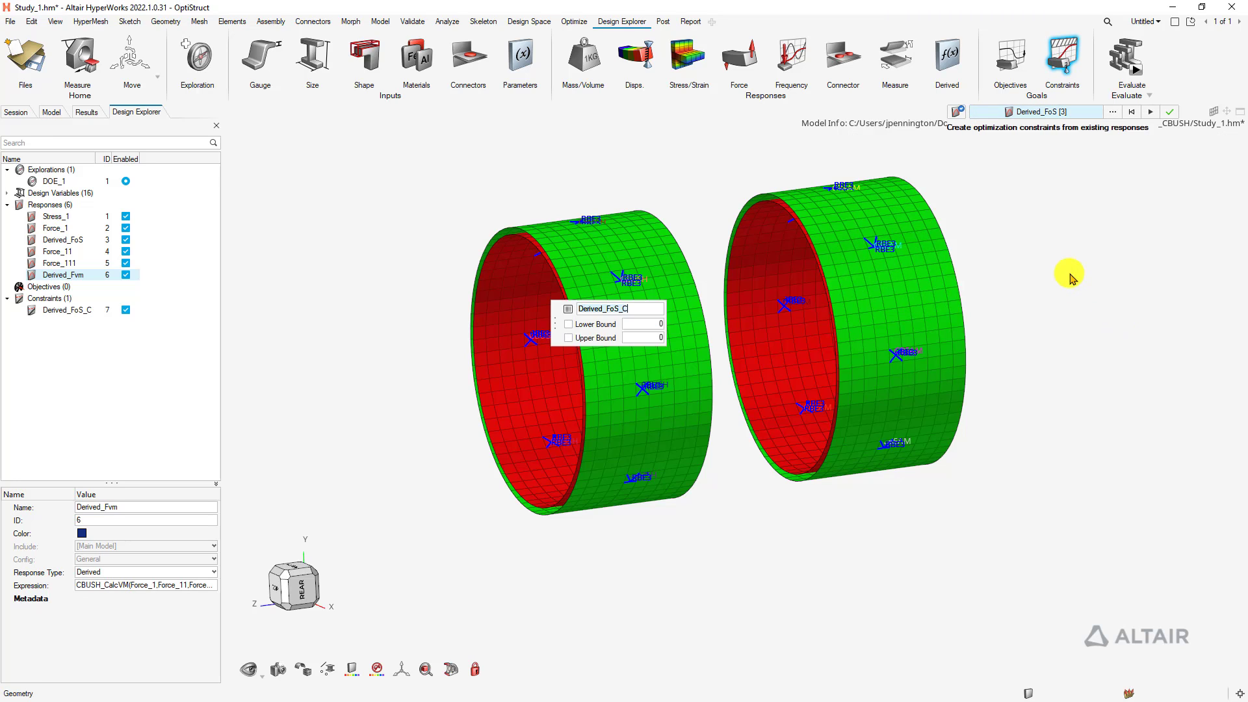
pyautogui.click(592, 338)
pyautogui.click(642, 338)
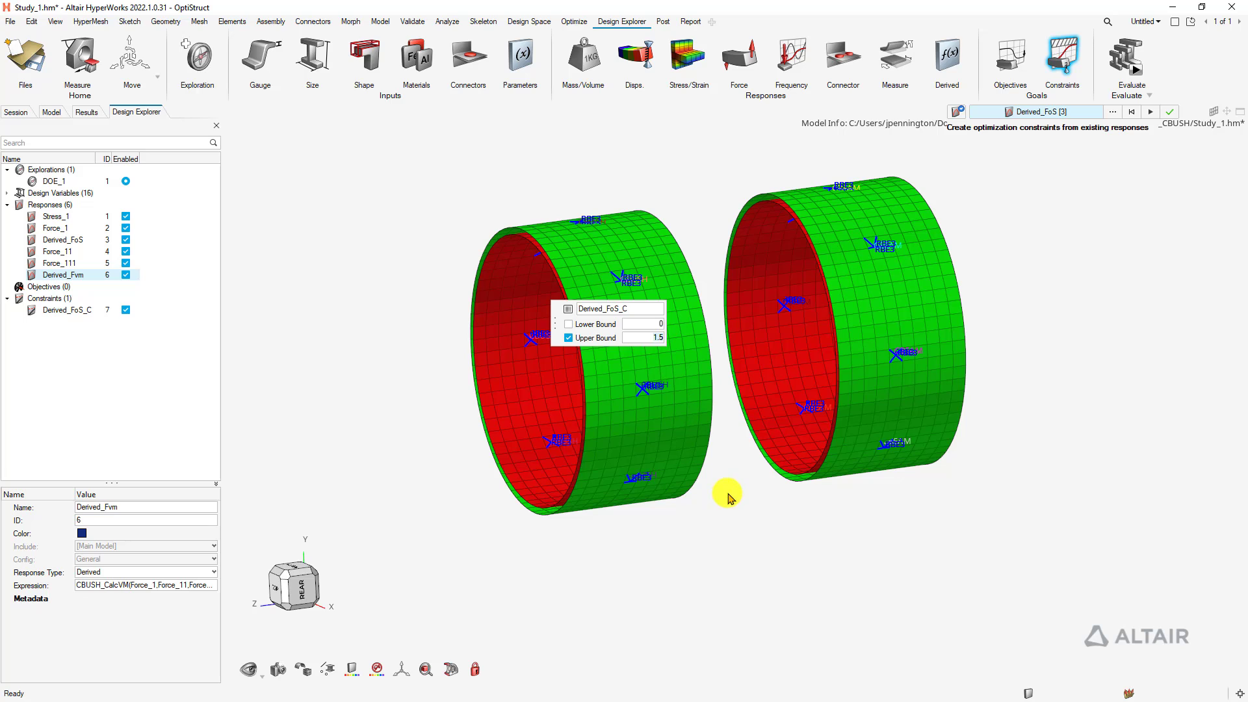
pyautogui.moveTo(717, 158); pyautogui.dragTo(659, 168, button='right')
pyautogui.rightClick(1021, 260)
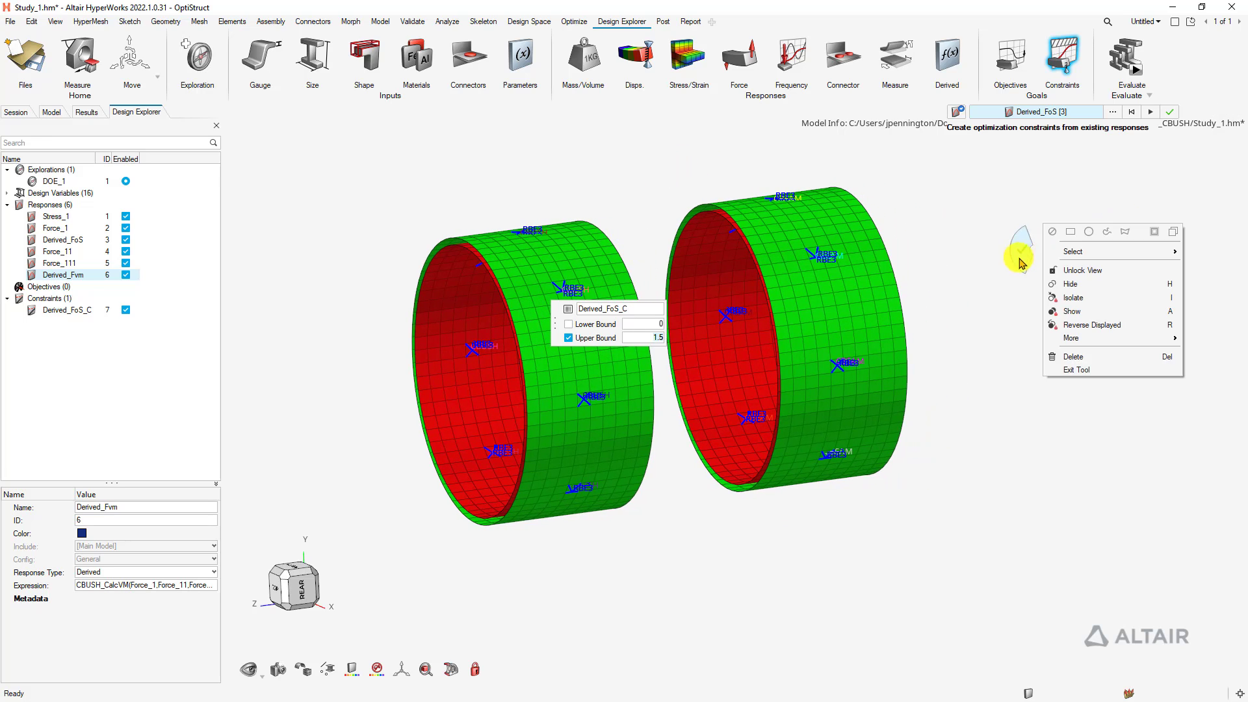
pyautogui.click(1075, 369)
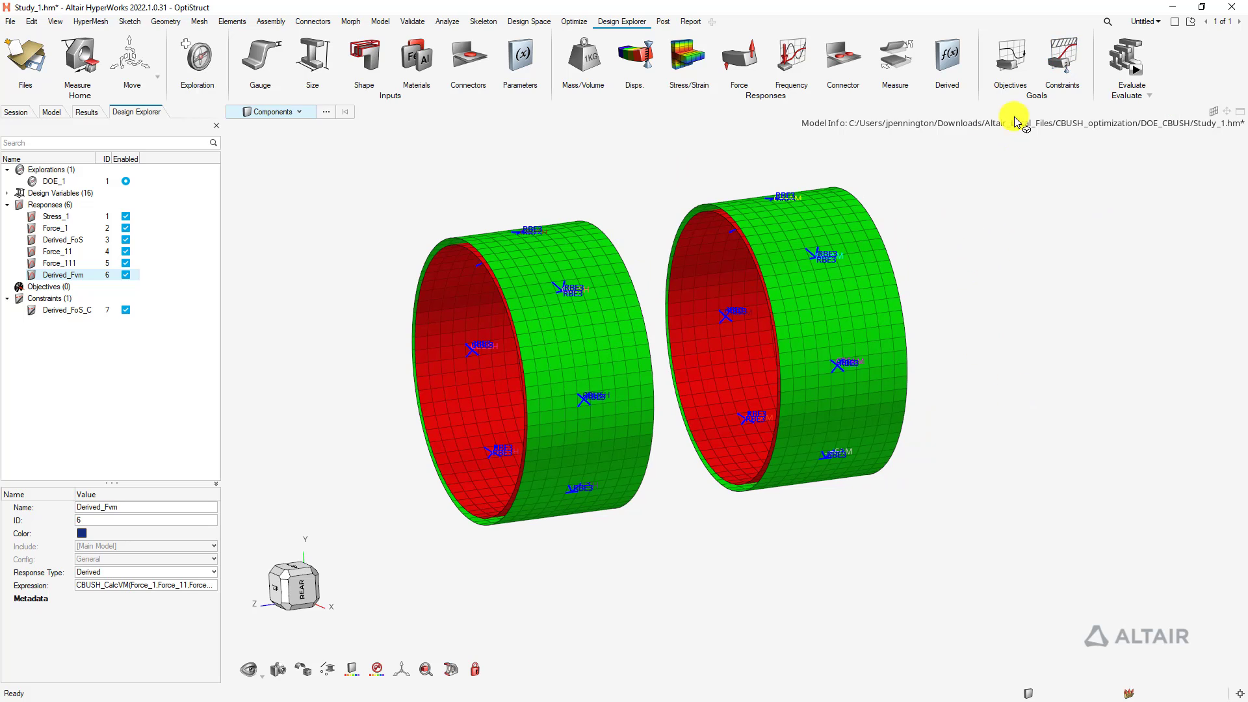
# Add constraint Derived_Fvm_C on Derived_Fvm with an upper bound of 800
pyautogui.click(1063, 52)
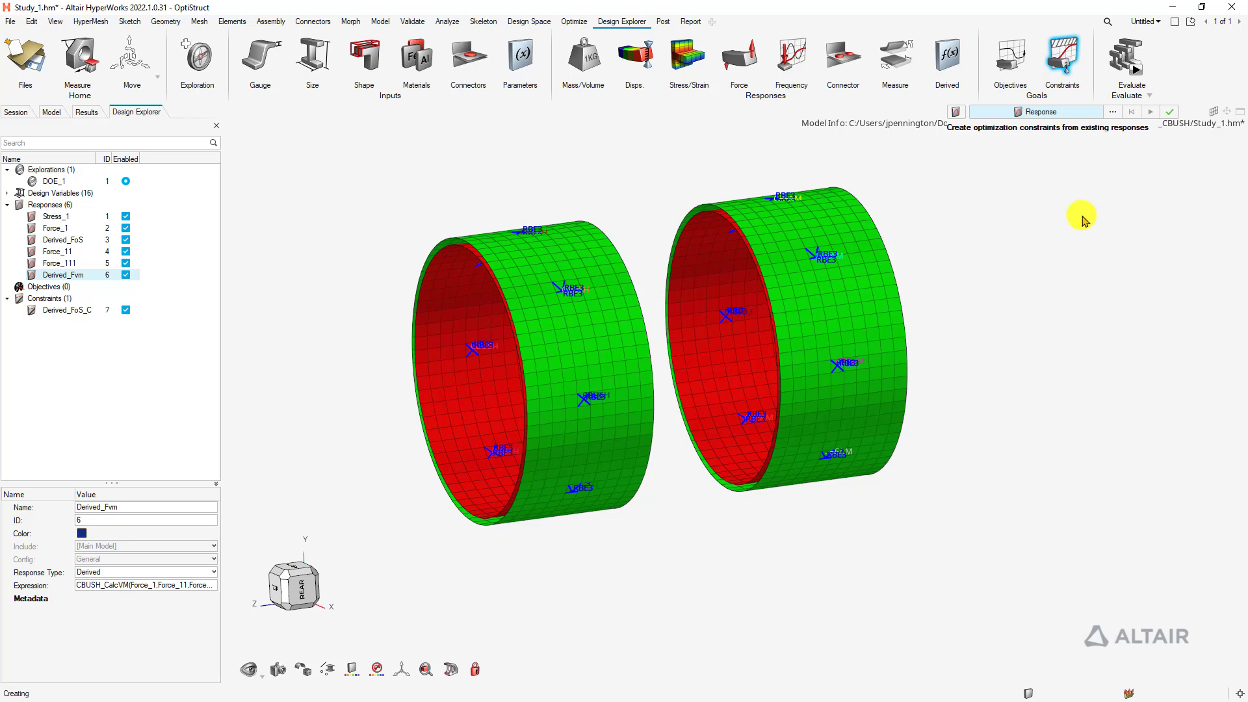
pyautogui.press('space')
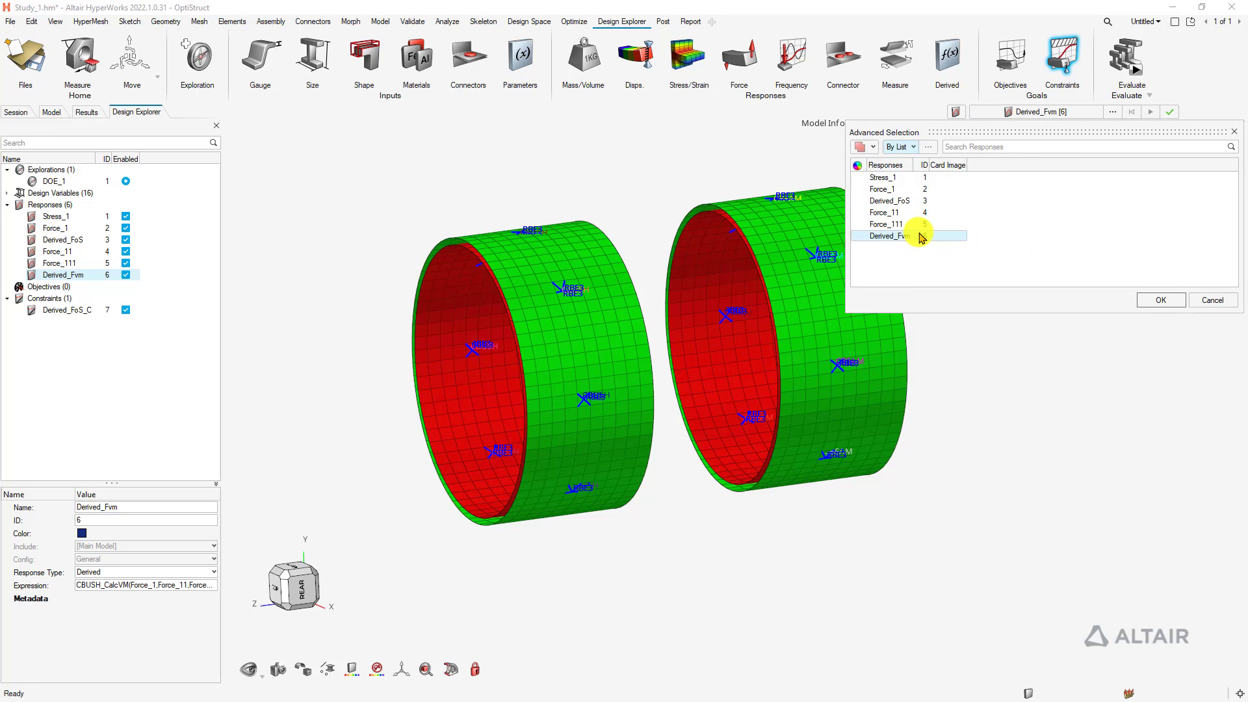
pyautogui.click(1162, 300)
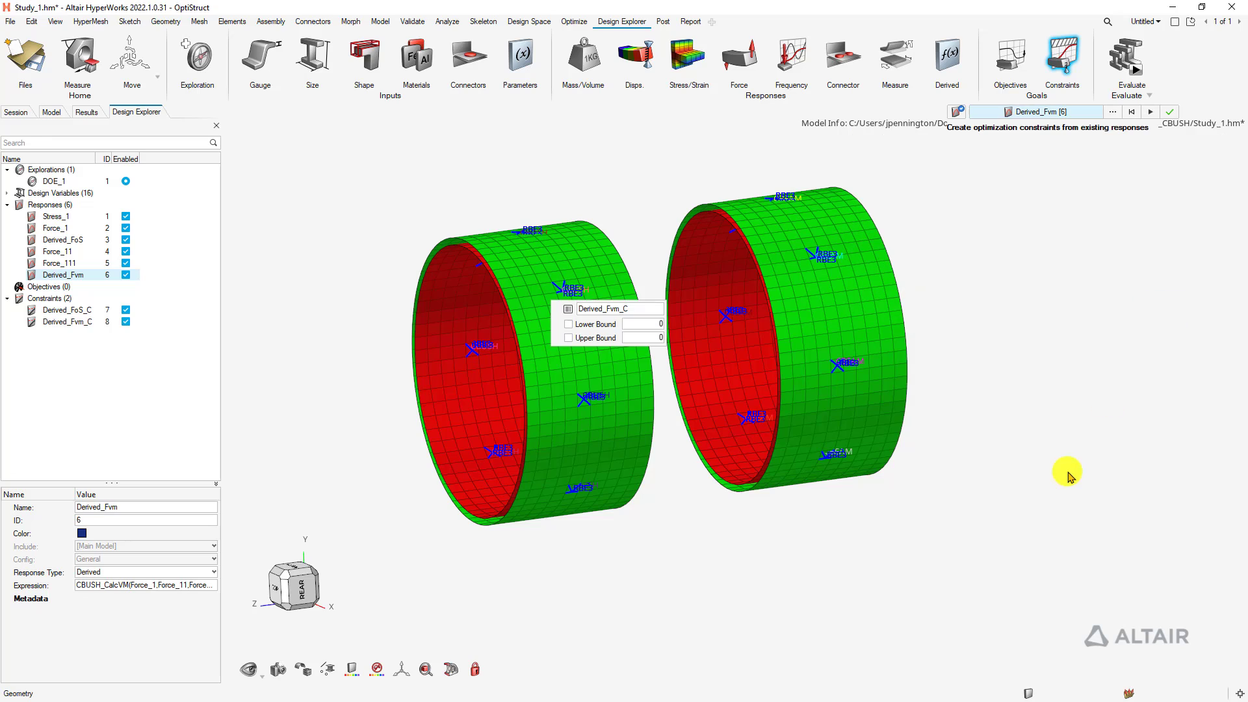
pyautogui.click(569, 337)
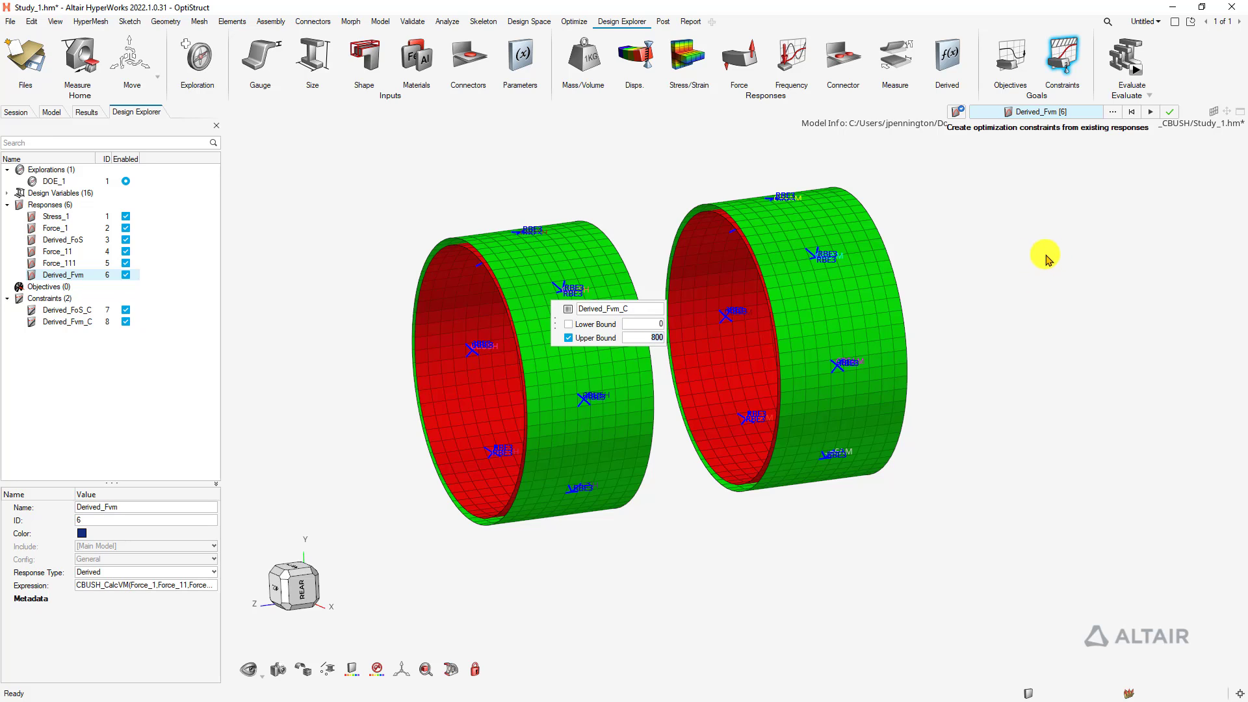
pyautogui.click(1169, 114)
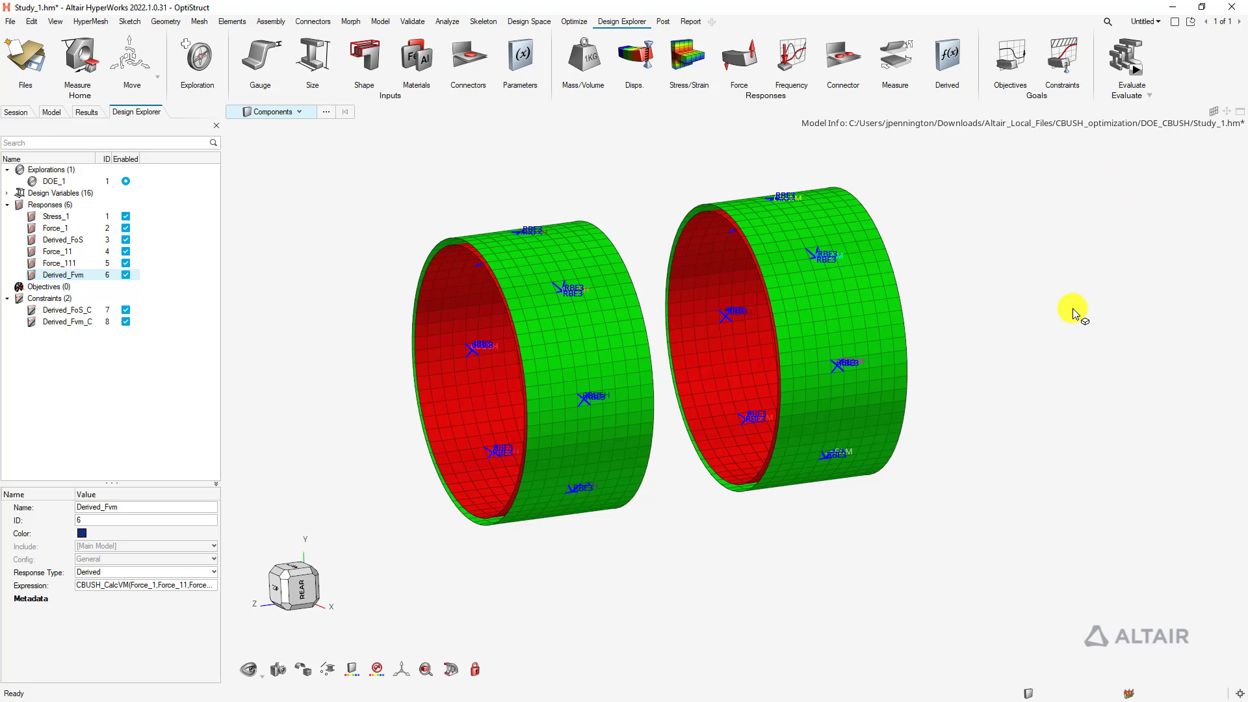
# Start a displacement response and isolate the eight CBEAM elements, excluding RBE3 and CQUAD4
pyautogui.moveTo(312, 264); pyautogui.dragTo(397, 258, button='middle')
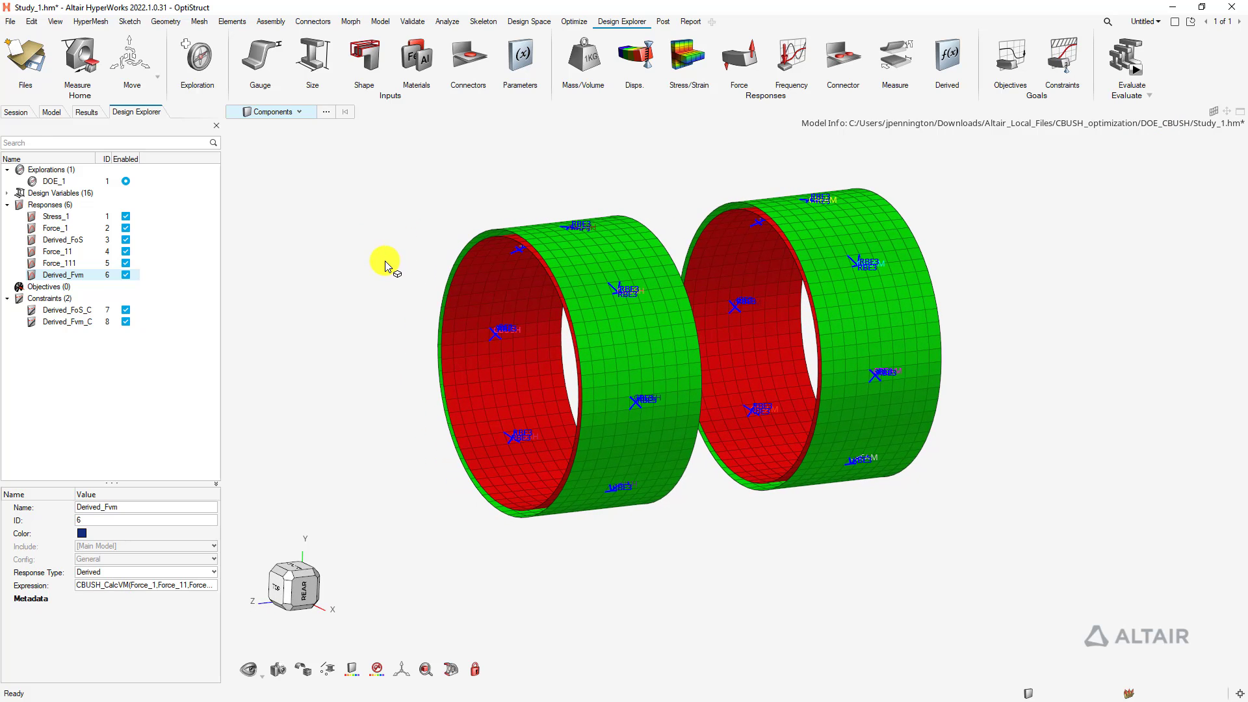
pyautogui.click(634, 58)
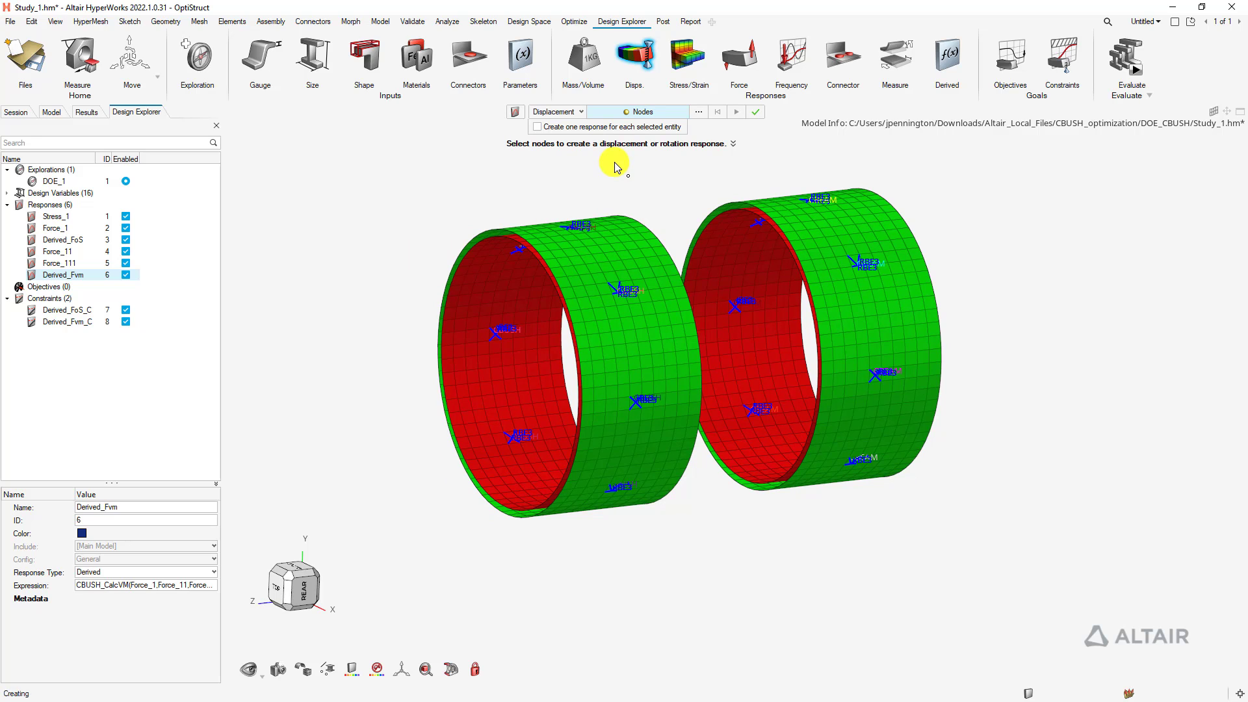
pyautogui.moveTo(428, 185); pyautogui.dragTo(392, 195, button='right')
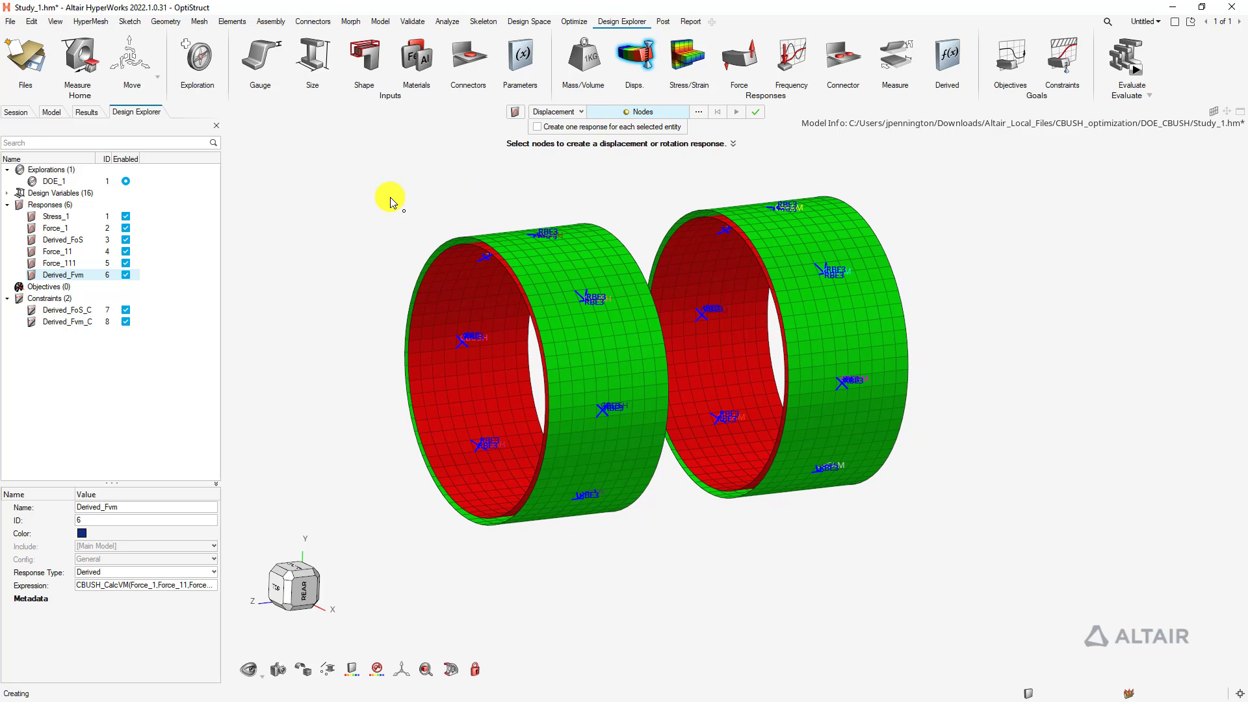
pyautogui.press('Escape')
pyautogui.press('e')
pyautogui.moveTo(1070, 418)
pyautogui.mouseDown(button='middle')
pyautogui.moveTo(955, 427)
pyautogui.moveTo(915, 414)
pyautogui.mouseUp(button='middle')
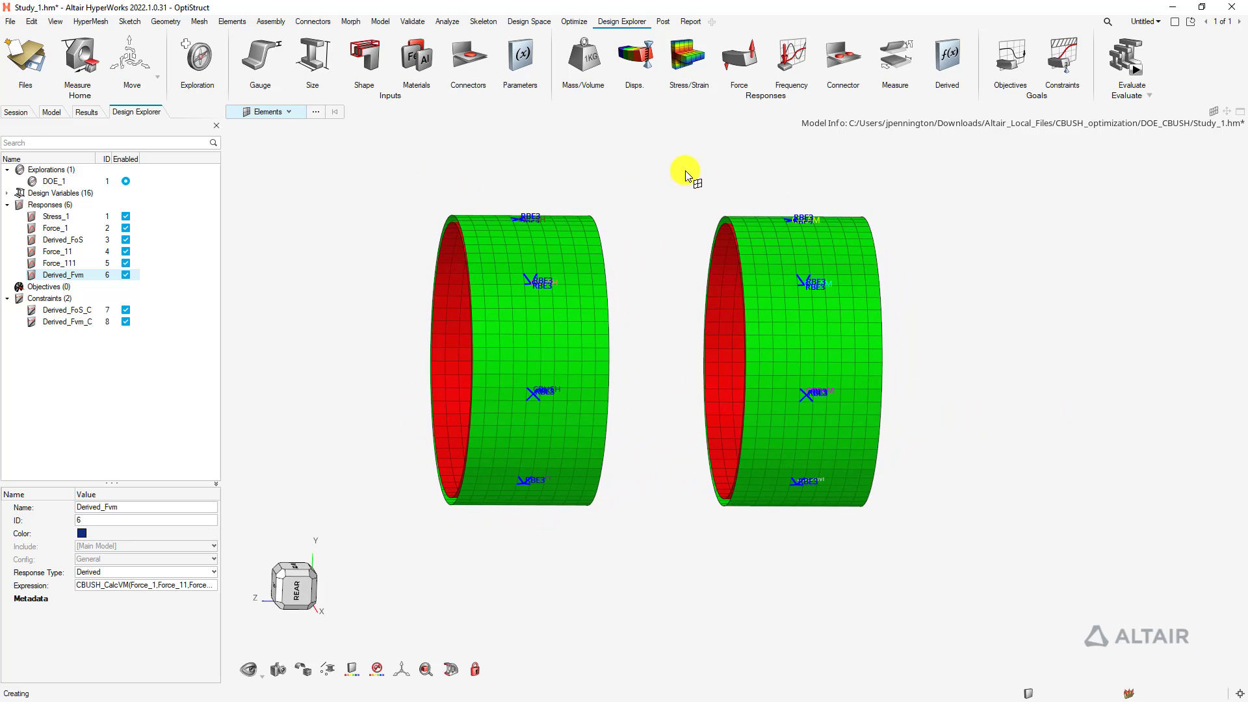
pyautogui.moveTo(674, 156); pyautogui.dragTo(969, 551)
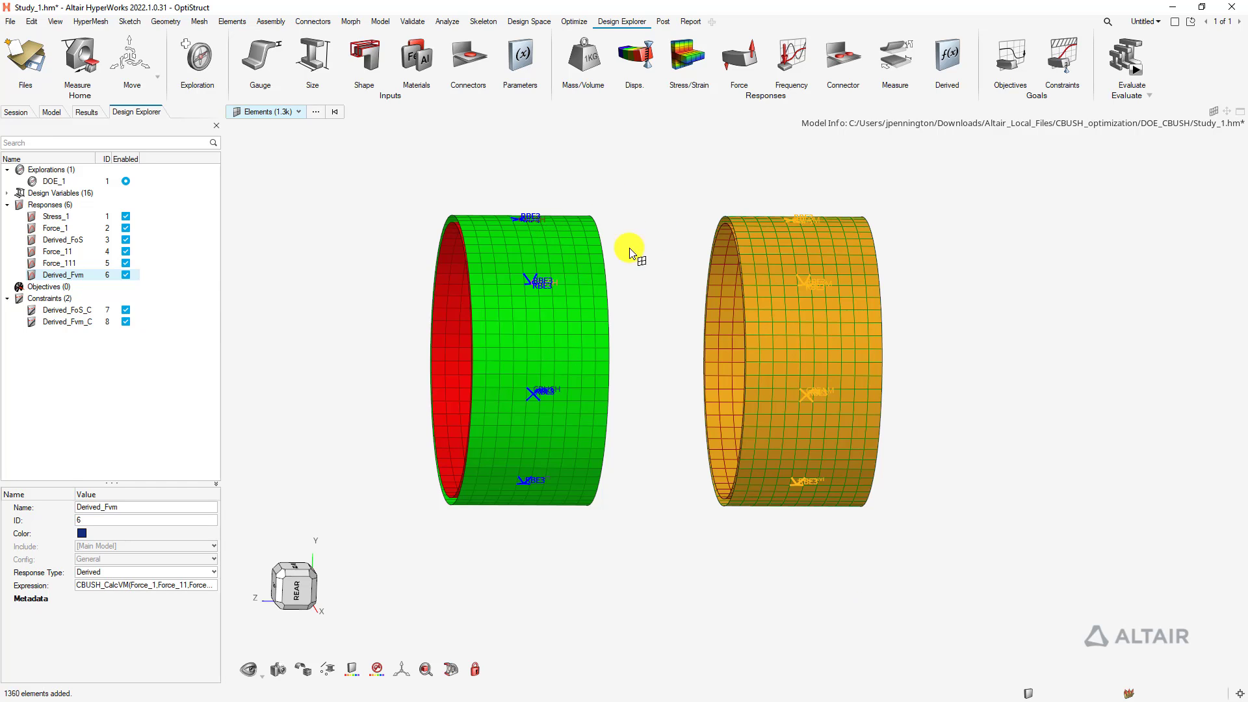
pyautogui.press('space')
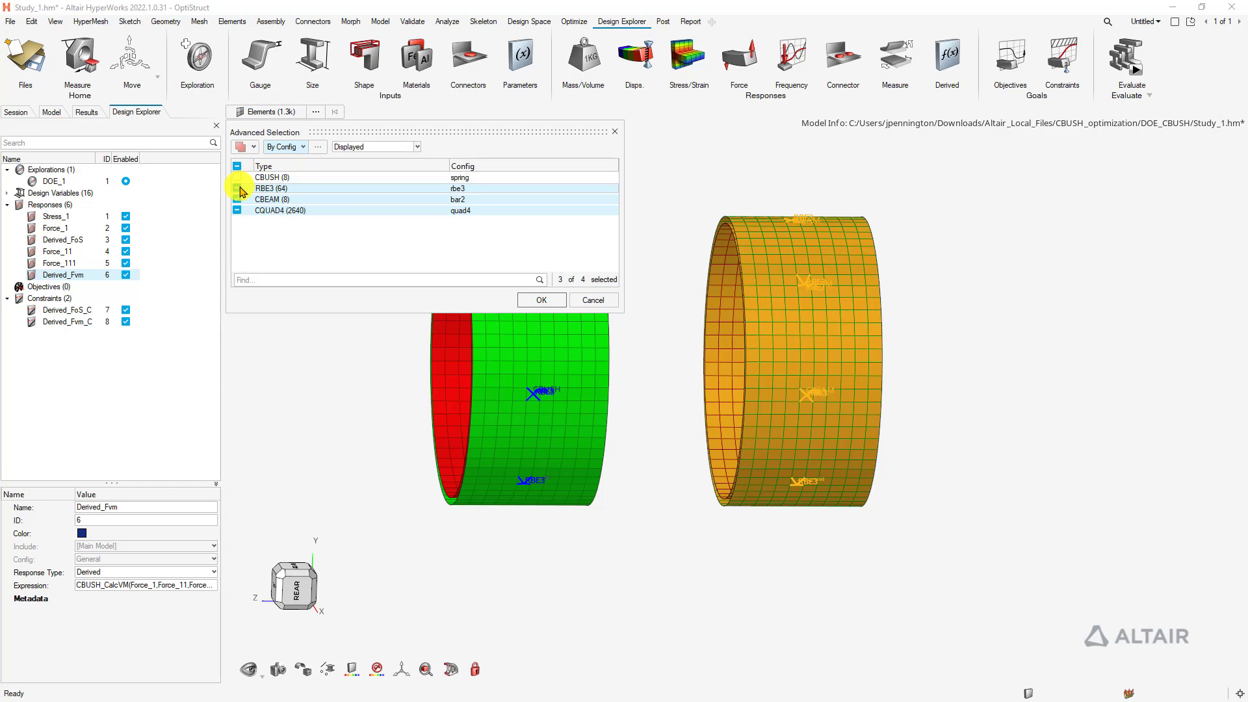
pyautogui.click(237, 188)
pyautogui.click(237, 210)
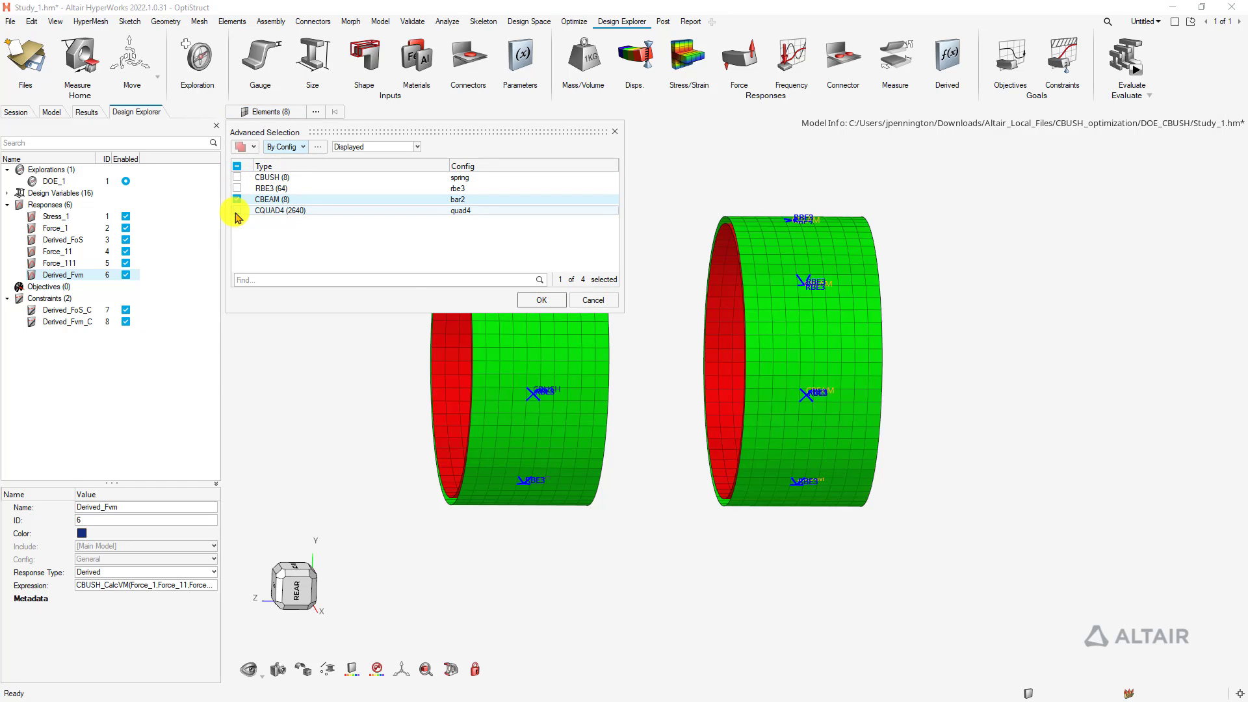
pyautogui.click(550, 301)
pyautogui.press('i')
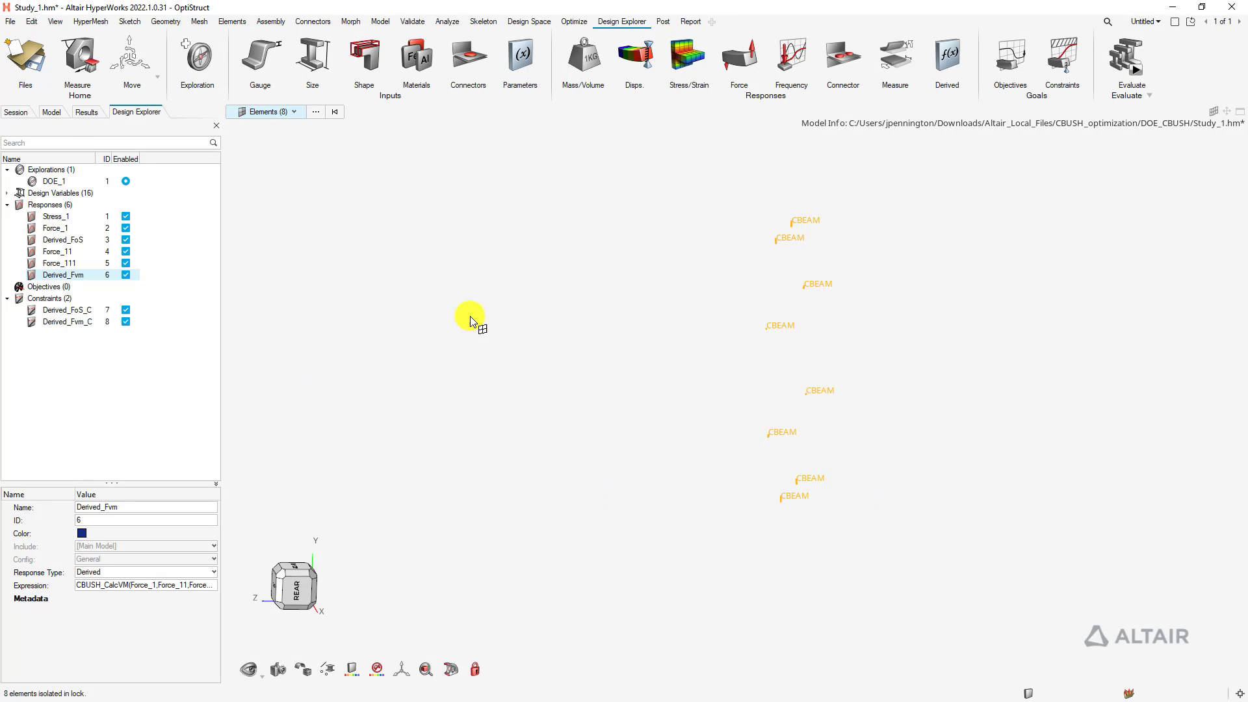
pyautogui.moveTo(485, 332)
pyautogui.mouseDown(button='middle')
pyautogui.moveTo(571, 354)
pyautogui.moveTo(546, 350)
pyautogui.mouseUp(button='middle')
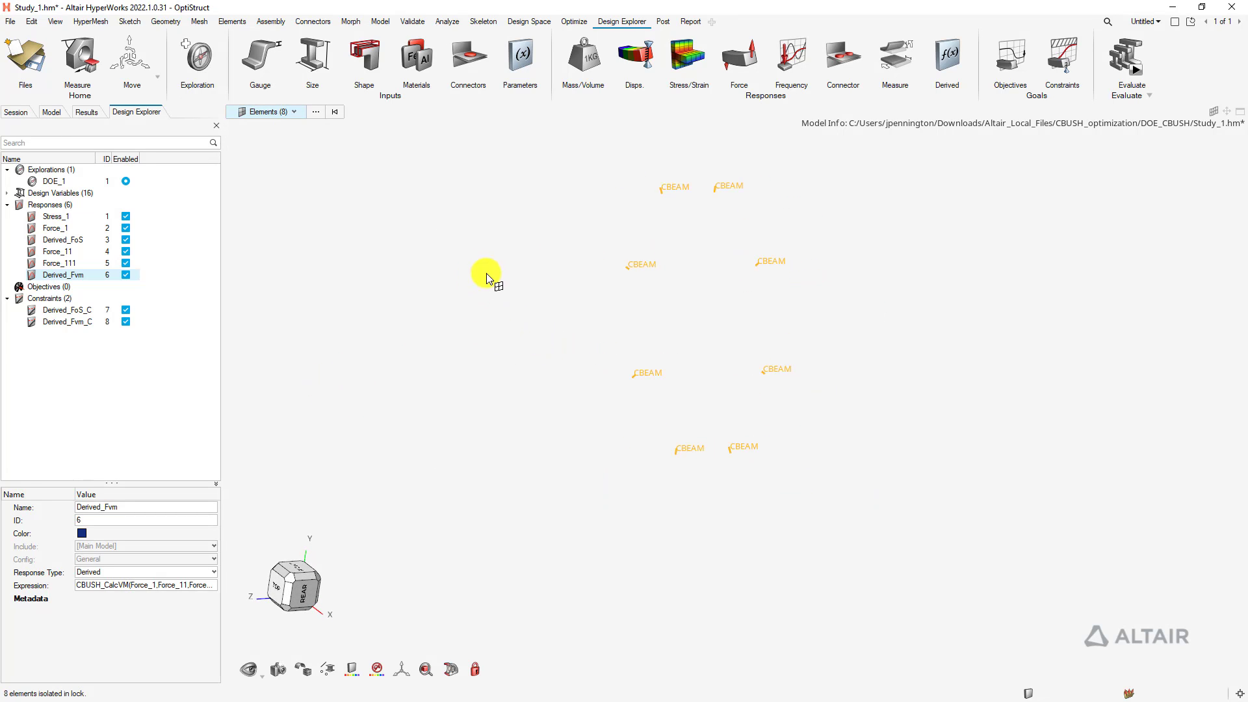
pyautogui.moveTo(486, 276); pyautogui.dragTo(611, 306, button='right')
pyautogui.click(546, 270)
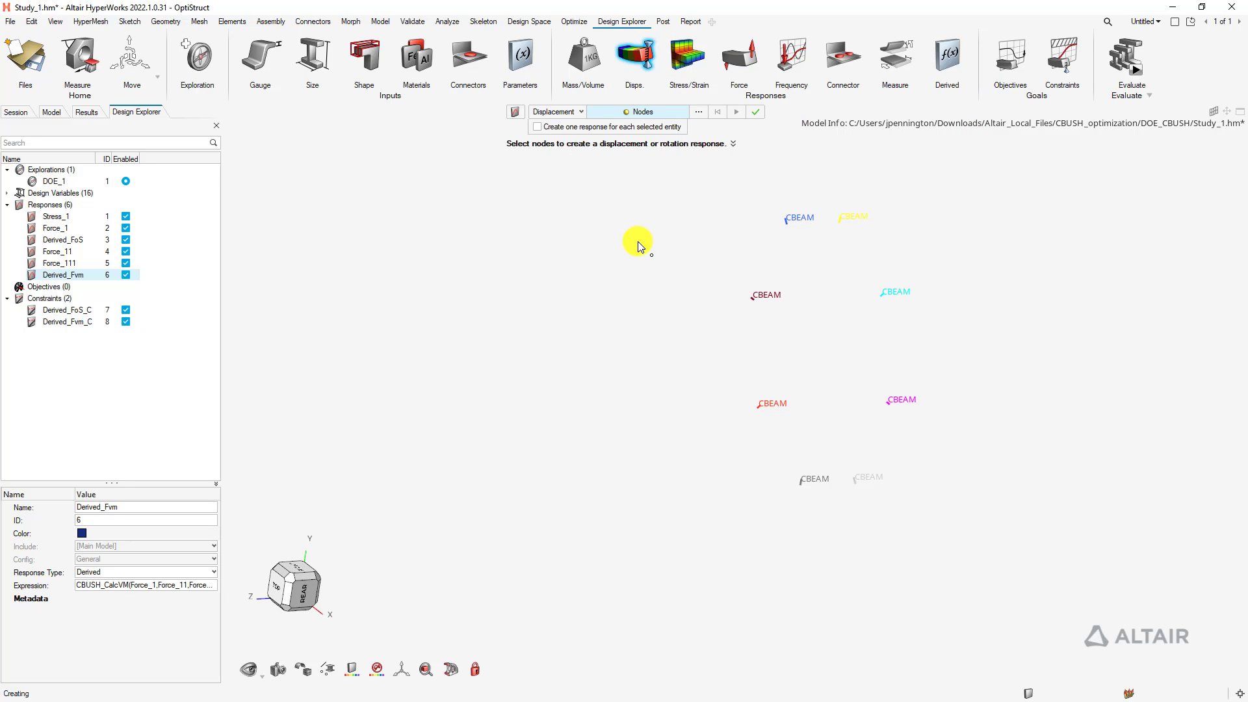
# Pick the eight CBEAM end nodes for the displacement response
pyautogui.scroll(3, 844, 219)
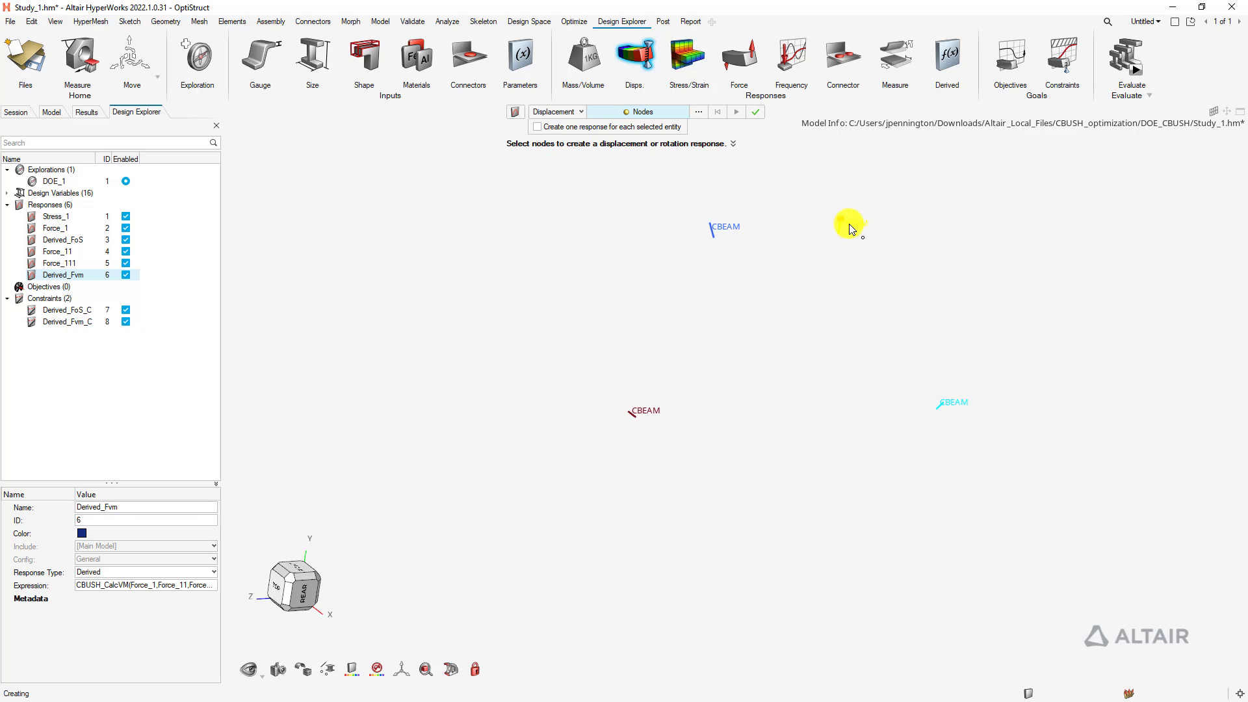
pyautogui.click(720, 224)
pyautogui.click(635, 420)
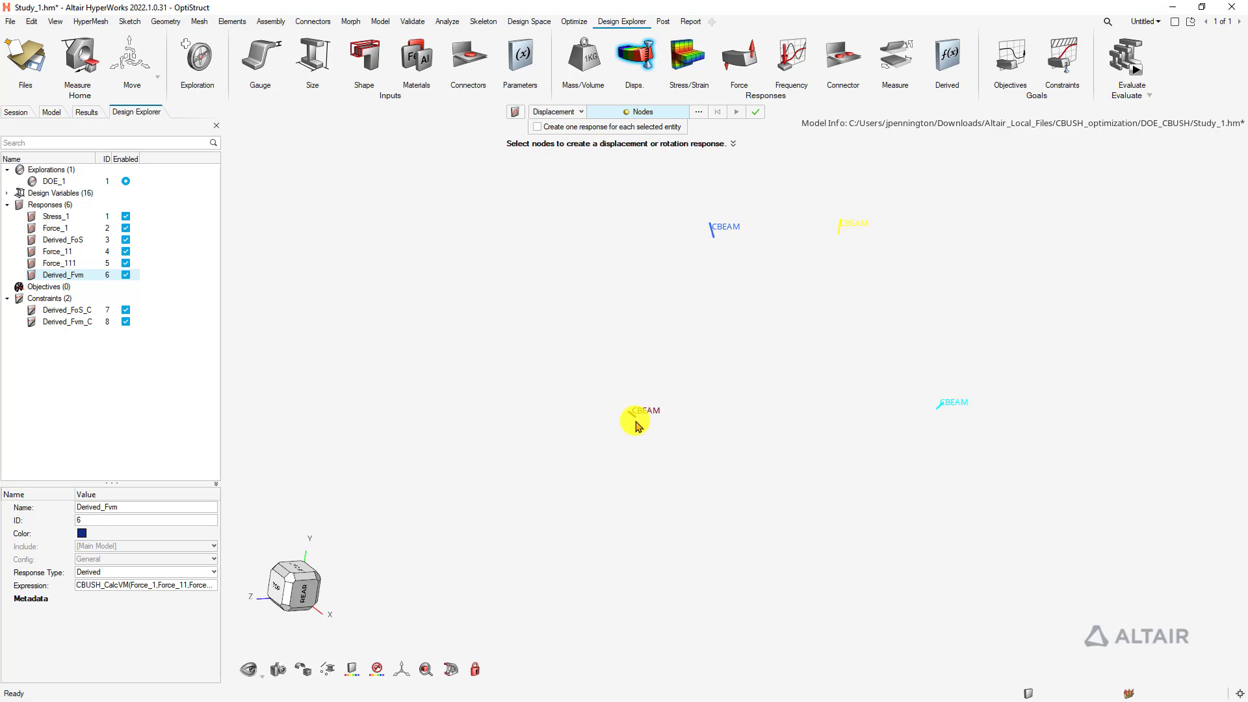
pyautogui.click(625, 408)
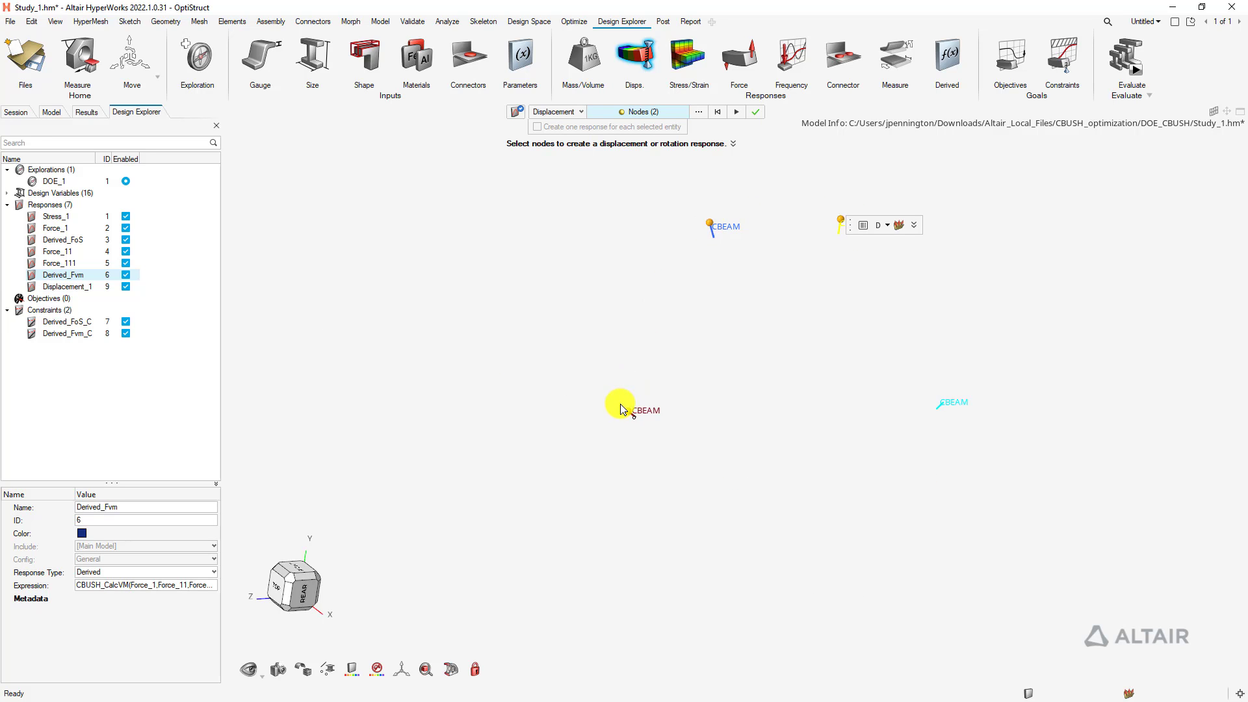
pyautogui.keyDown('ctrl'); pyautogui.moveTo(625, 408); pyautogui.dragTo(760, 331); pyautogui.keyUp('ctrl')
pyautogui.click(970, 225)
pyautogui.click(983, 491)
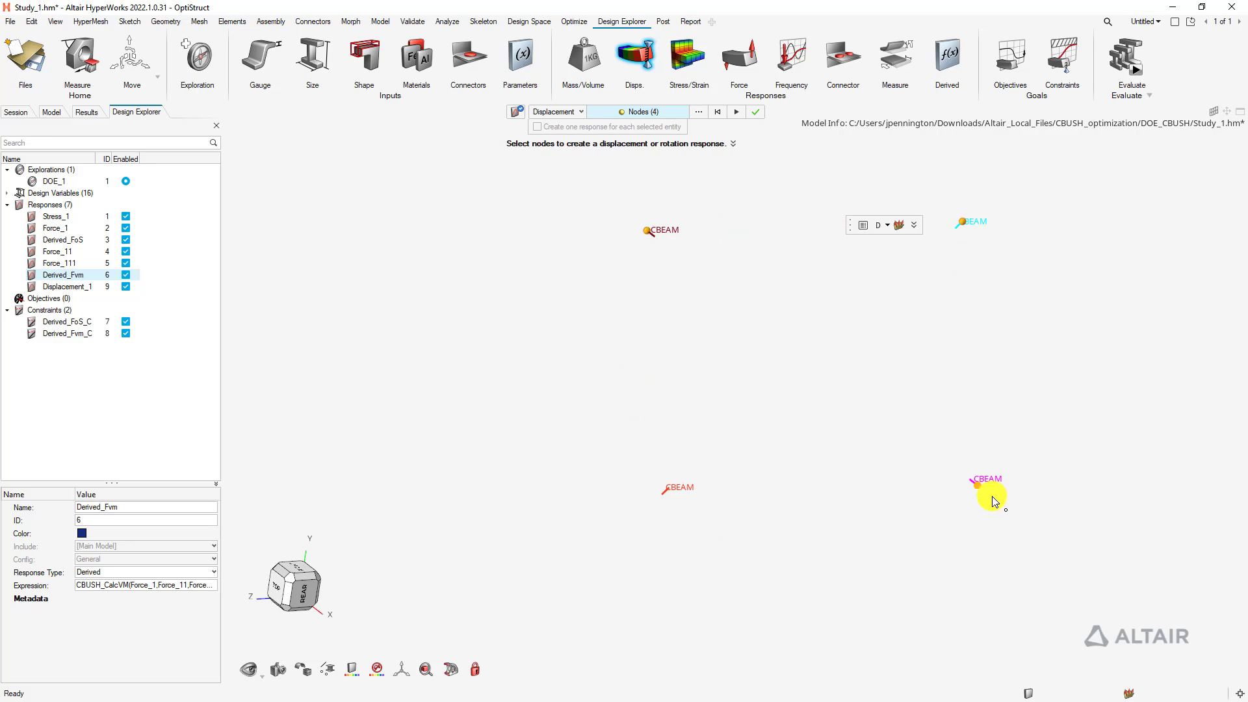
pyautogui.click(662, 498)
pyautogui.keyDown('ctrl'); pyautogui.moveTo(774, 564); pyautogui.dragTo(804, 362); pyautogui.keyUp('ctrl')
pyautogui.click(784, 440)
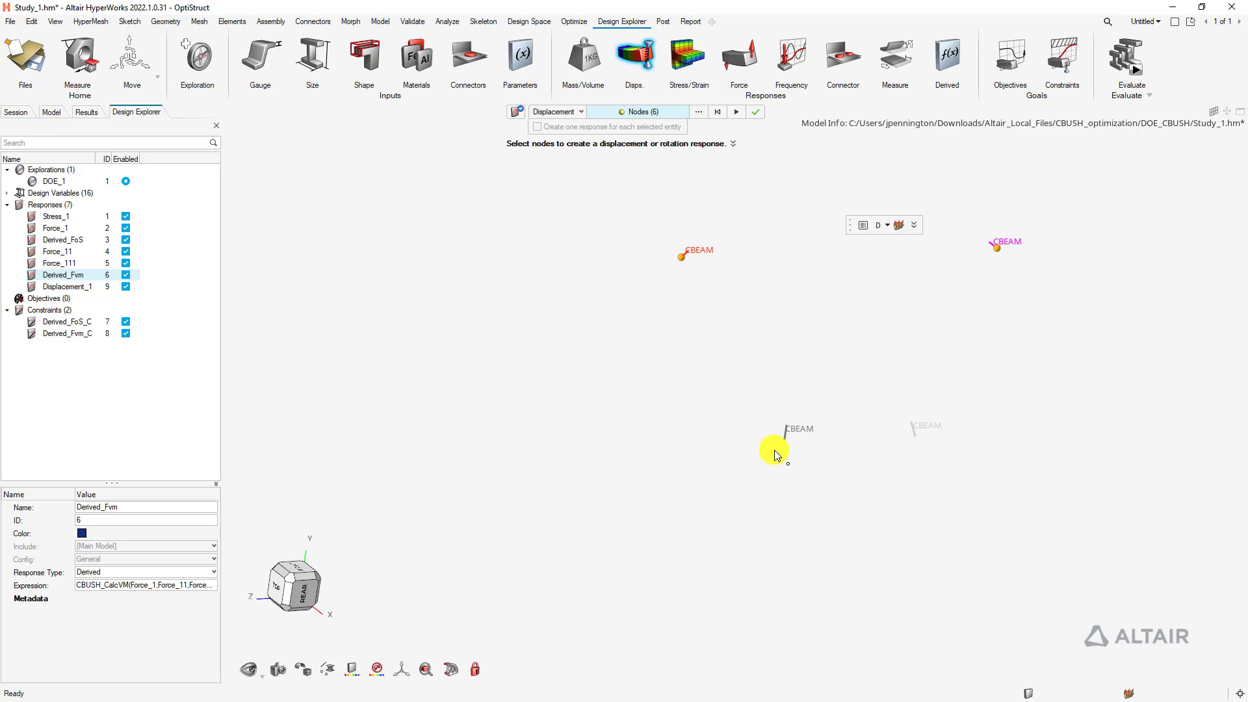
pyautogui.click(914, 436)
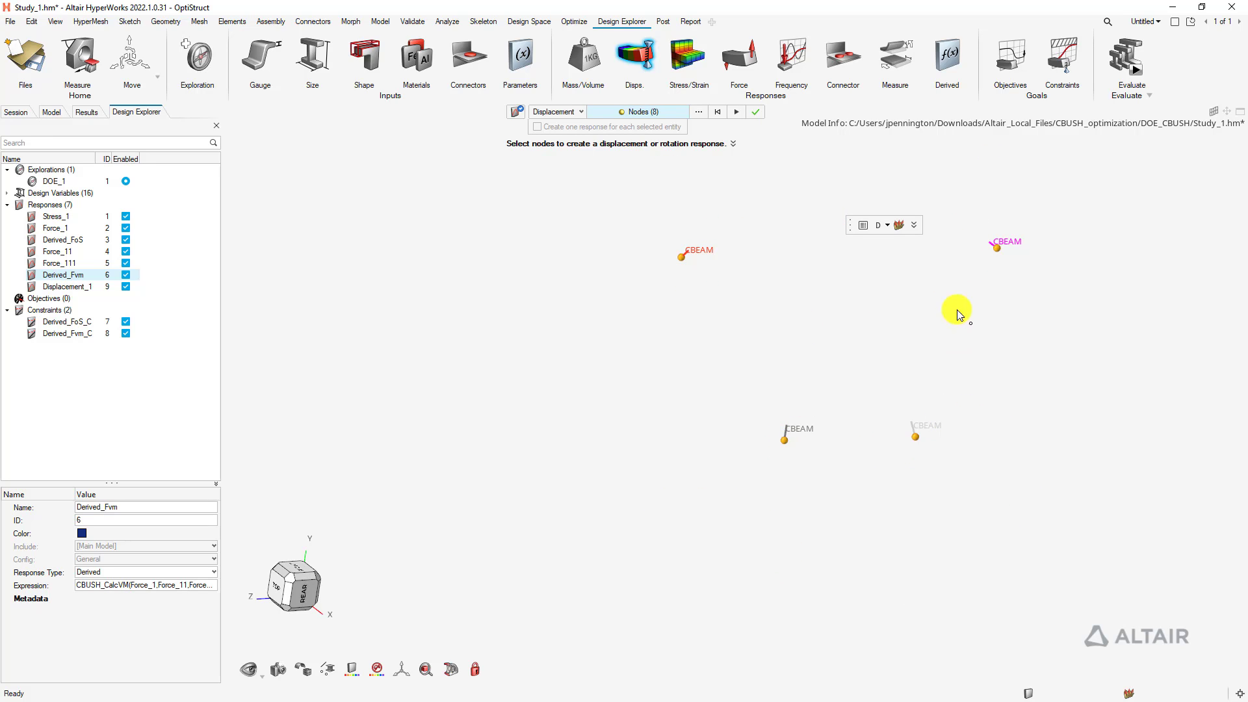
# Set the load step to SUBCASE1 and create the Displacement_1 response
pyautogui.click(900, 225)
pyautogui.click(936, 227)
pyautogui.click(921, 292)
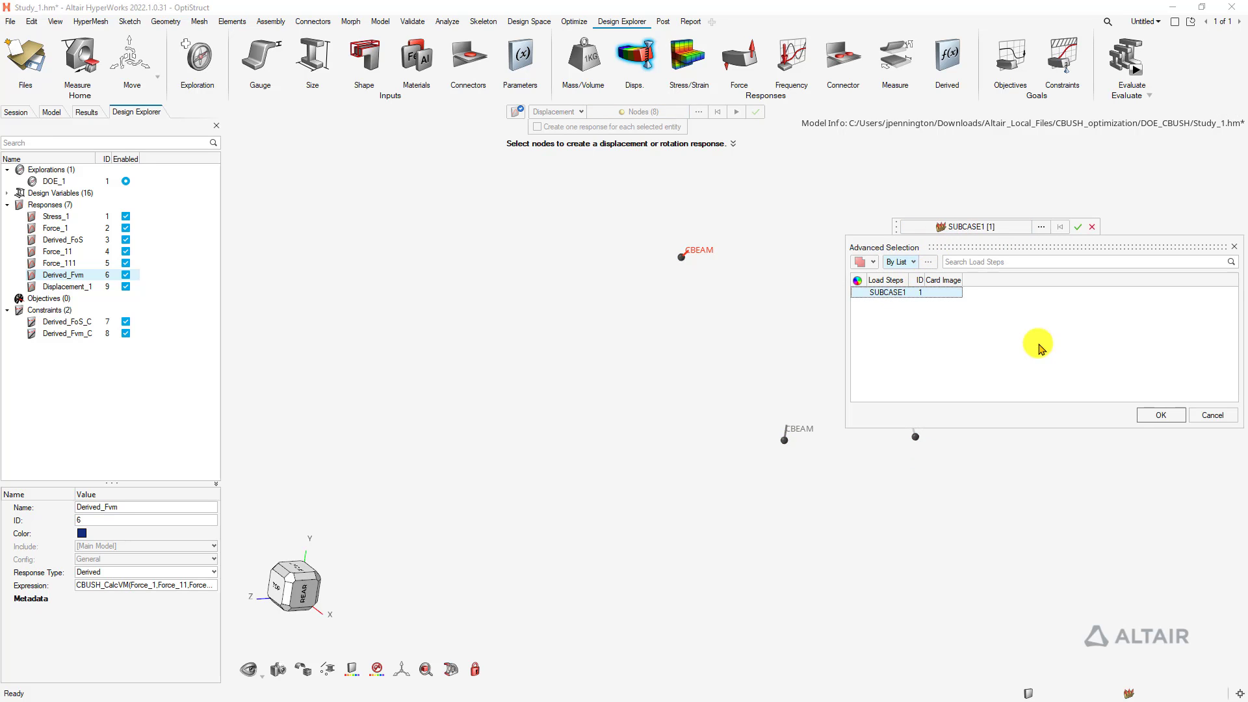
pyautogui.click(1159, 415)
pyautogui.click(1077, 227)
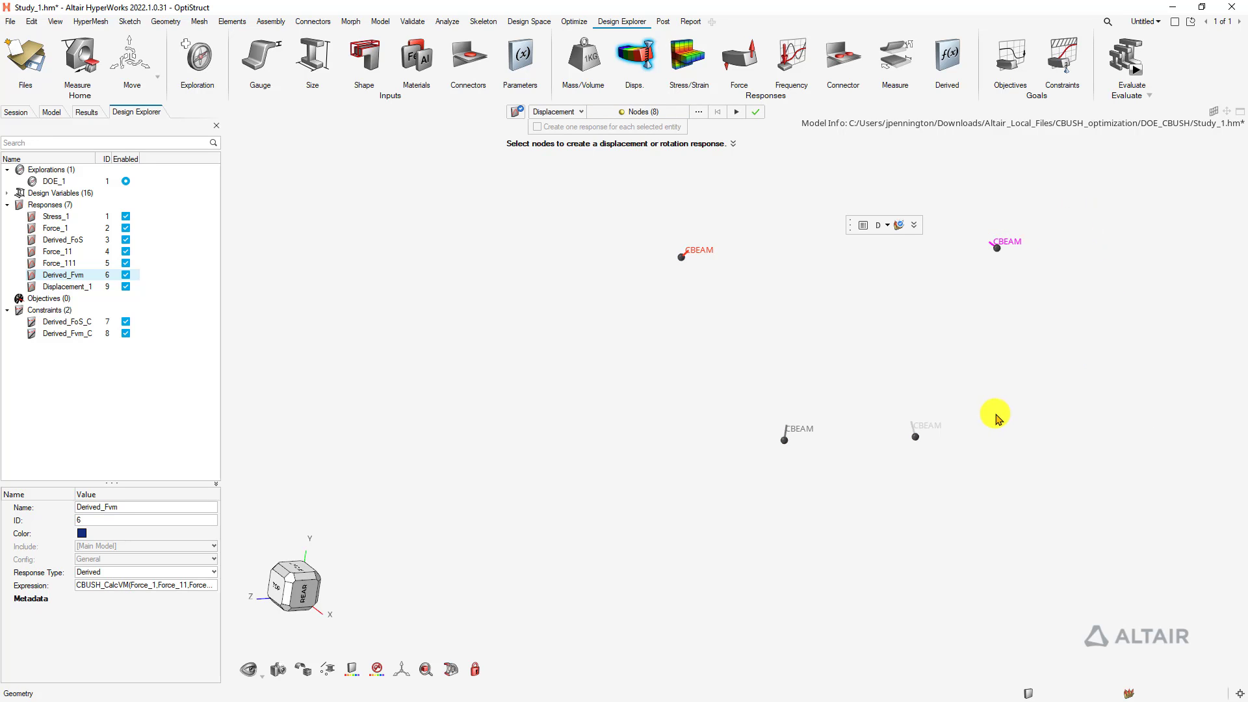
pyautogui.click(756, 114)
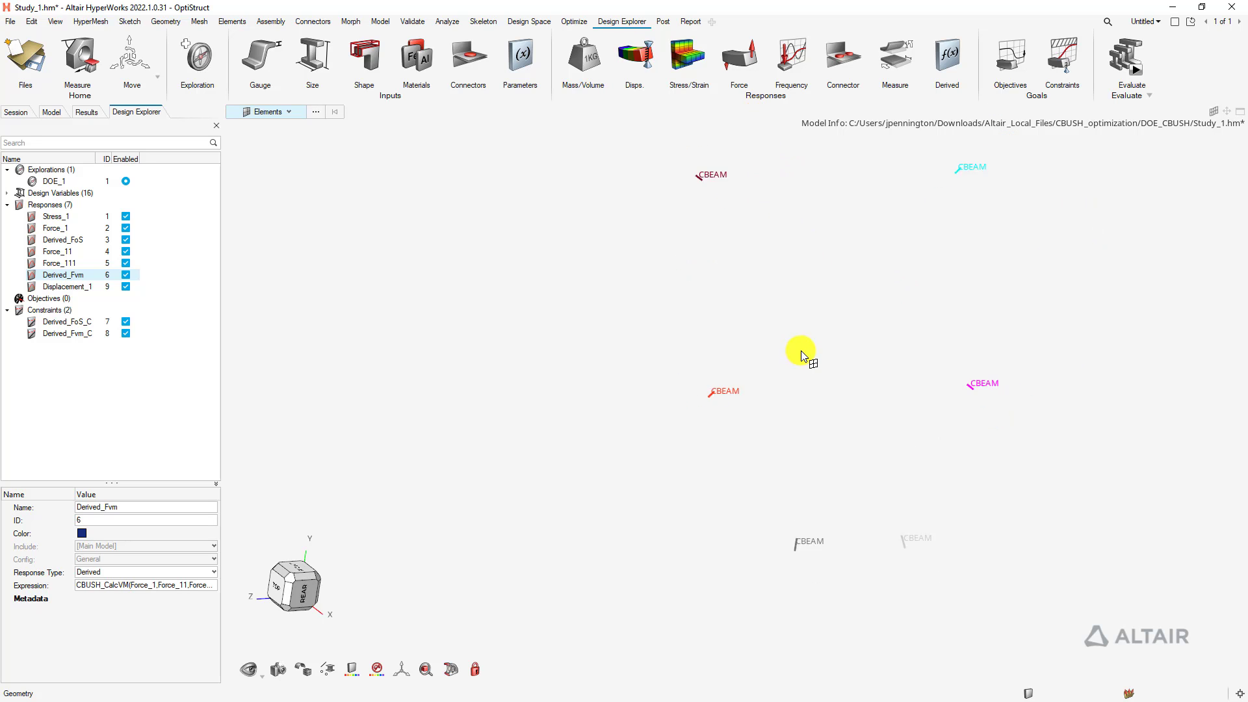
pyautogui.scroll(-3, 677, 399)
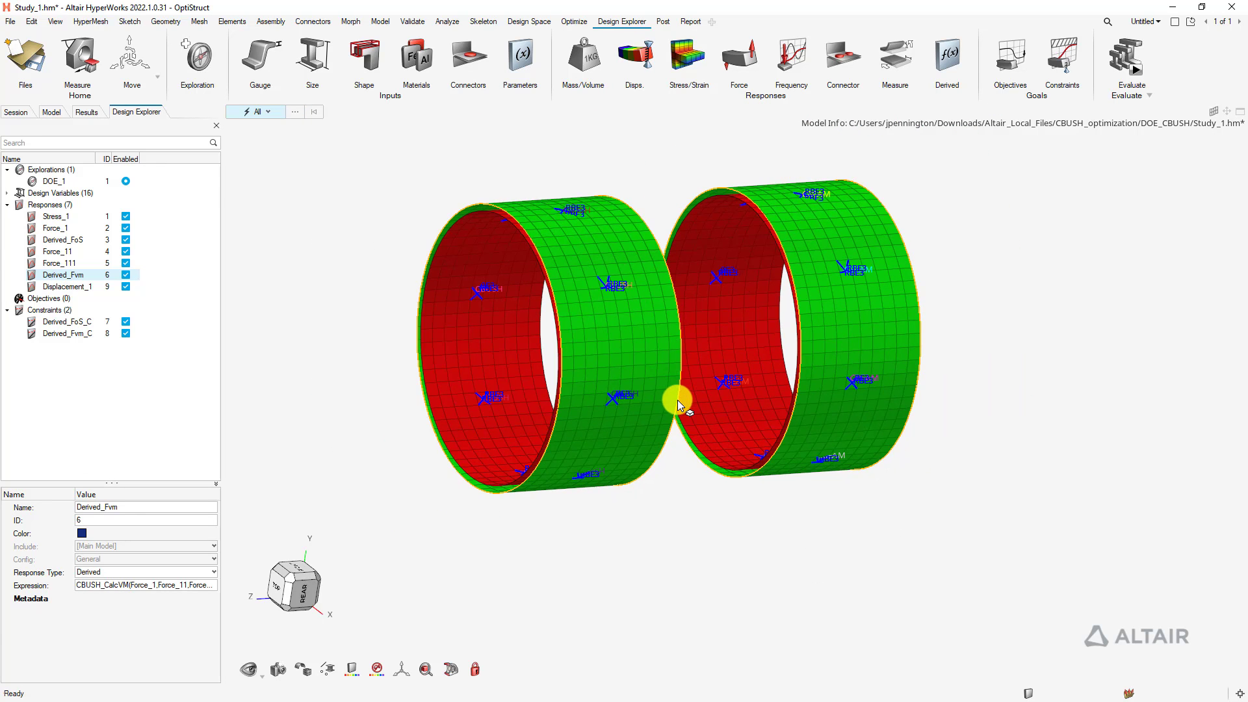
# Open Displacement_1's node set for editing and switch Advanced Selection to By Path
pyautogui.moveTo(483, 354); pyautogui.dragTo(545, 355, button='right')
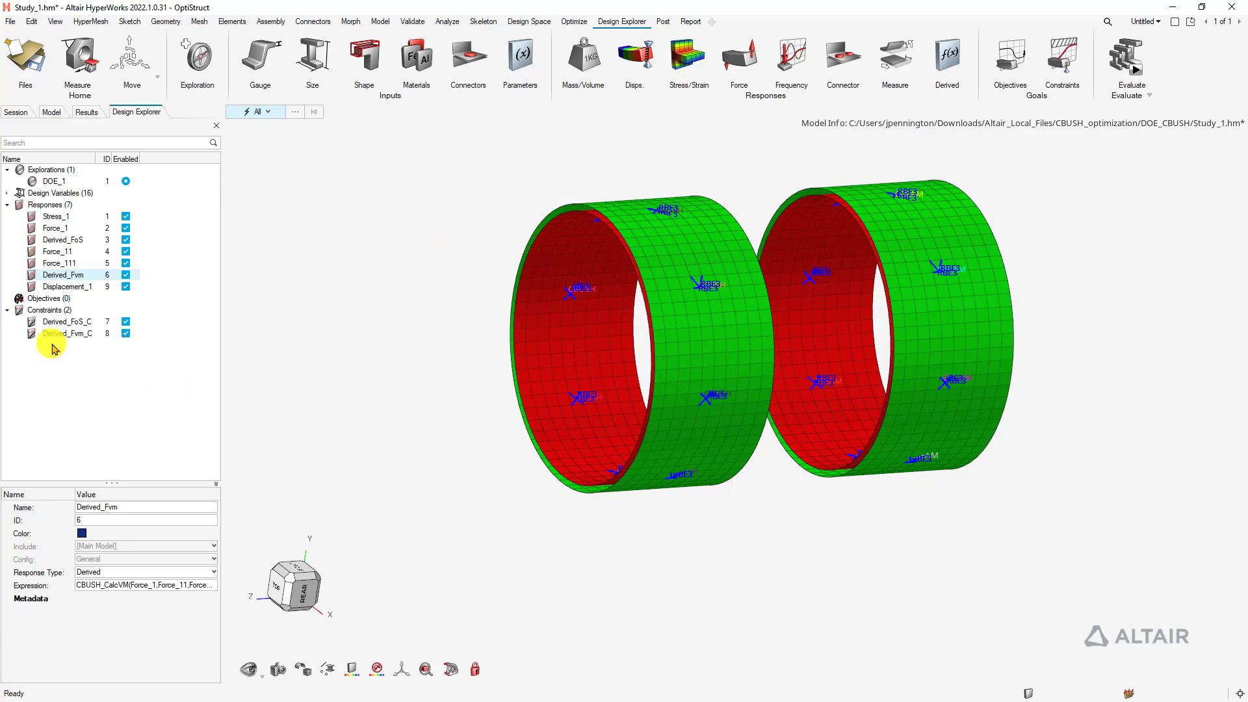
pyautogui.click(70, 286)
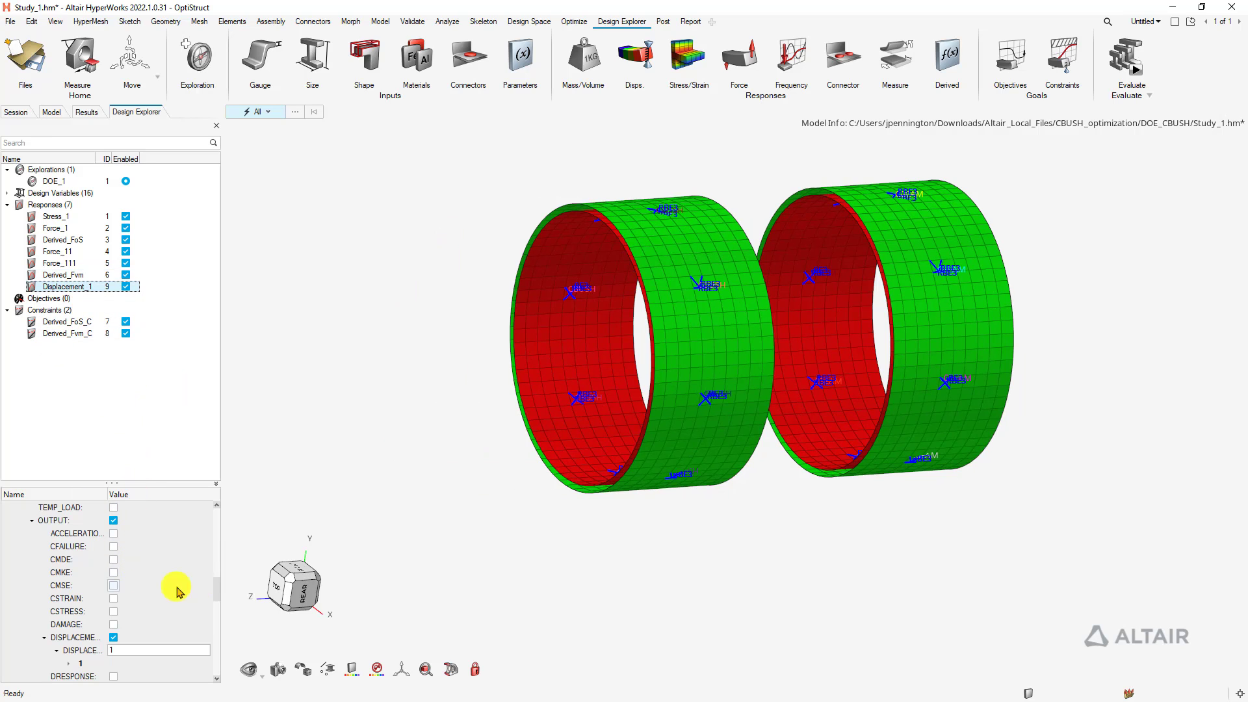
pyautogui.moveTo(216, 587); pyautogui.dragTo(219, 513)
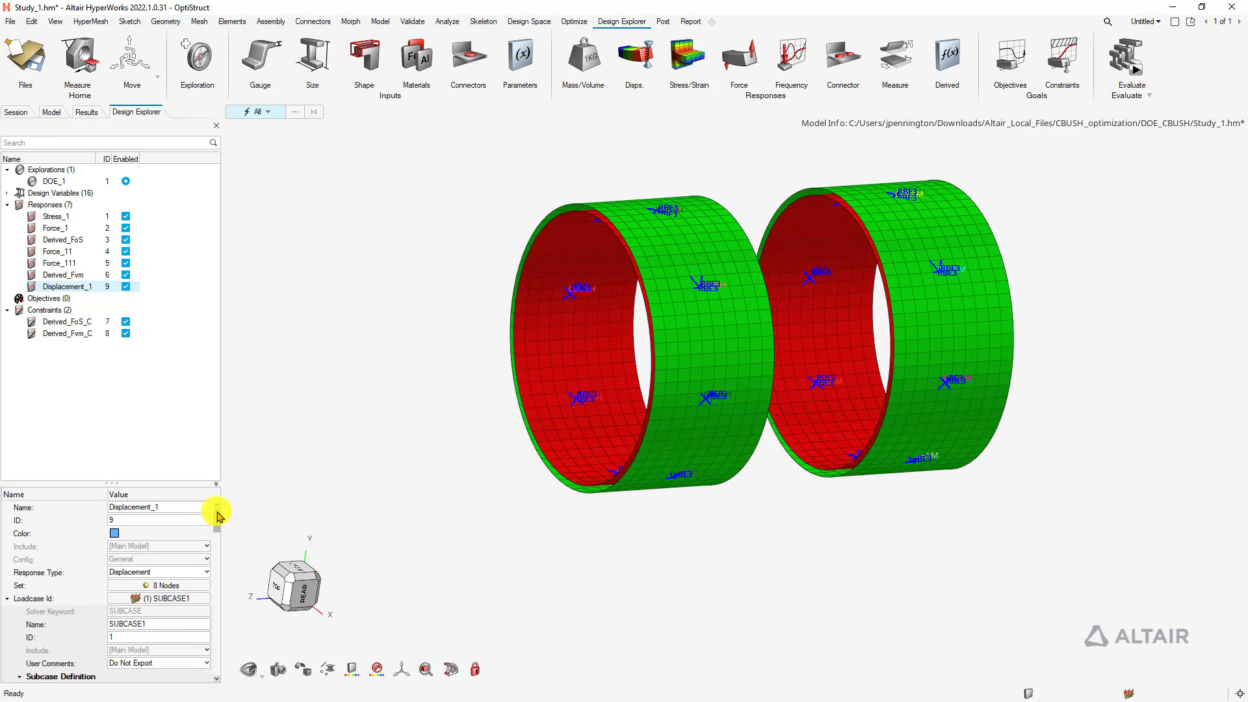
pyautogui.click(172, 586)
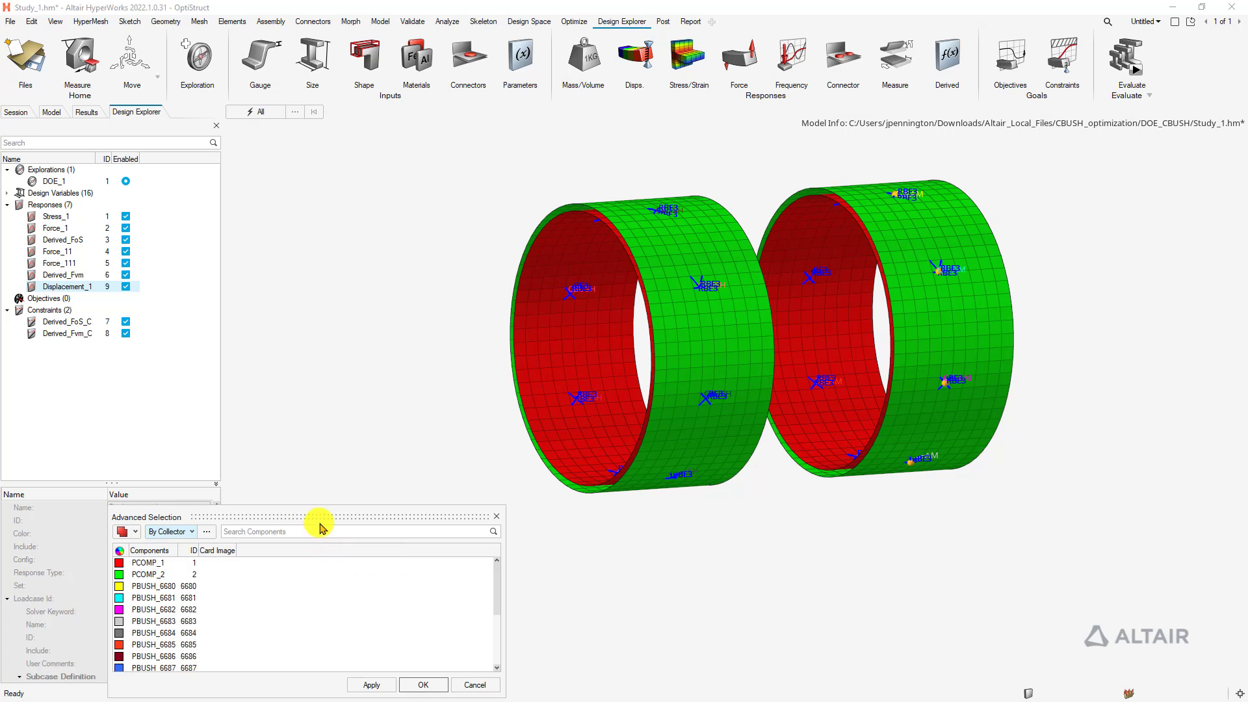
pyautogui.moveTo(319, 518); pyautogui.dragTo(240, 206)
pyautogui.click(108, 223)
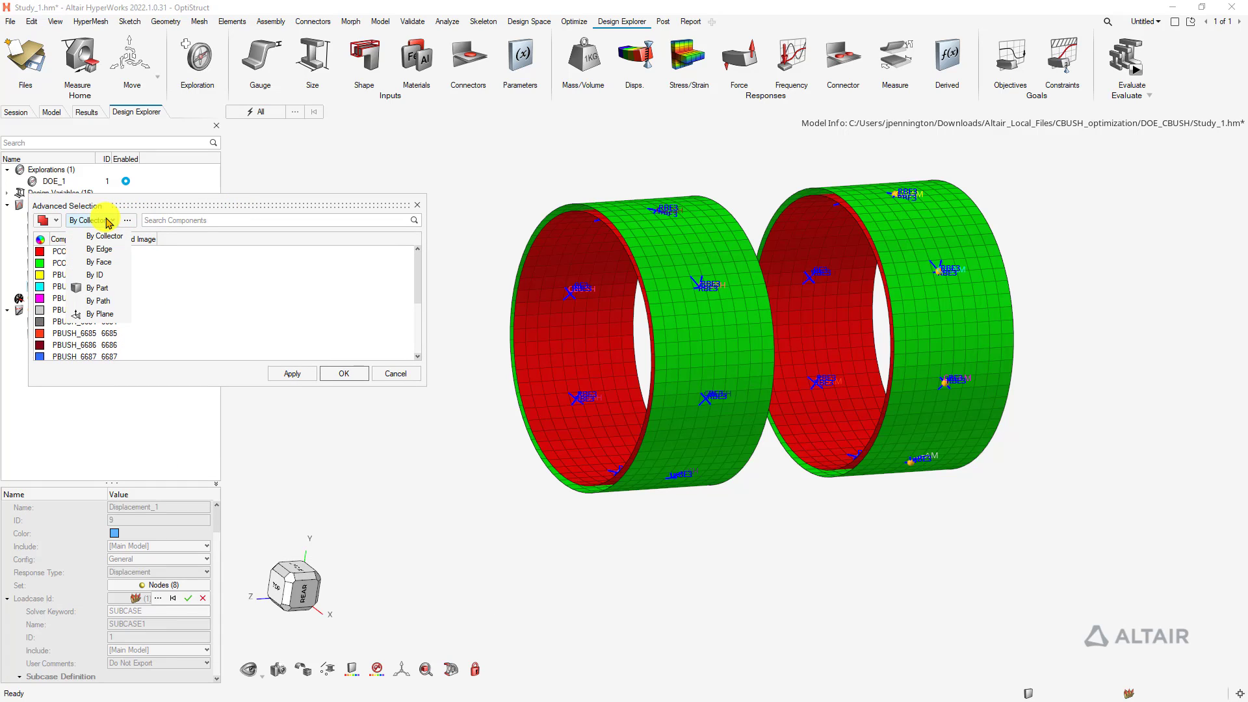
pyautogui.click(101, 290)
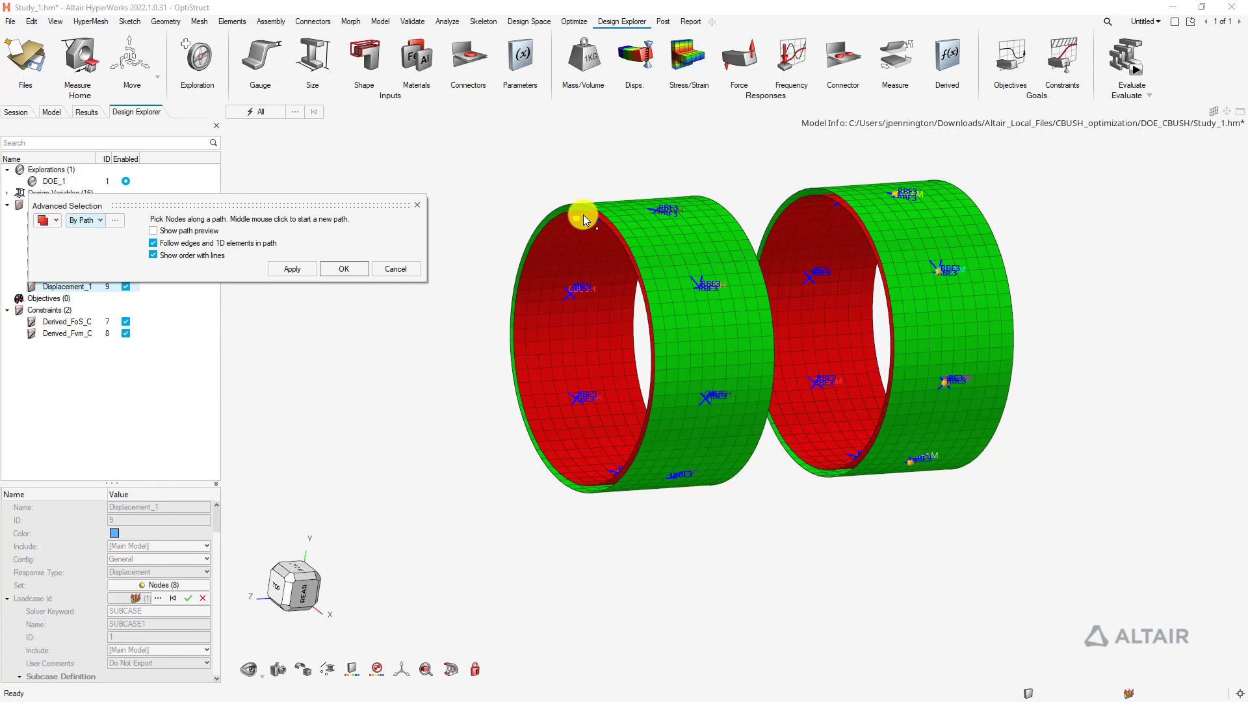
# Pick the 76 nodes along the left cylinder's edge by path and confirm the set
pyautogui.scroll(3, 591, 205)
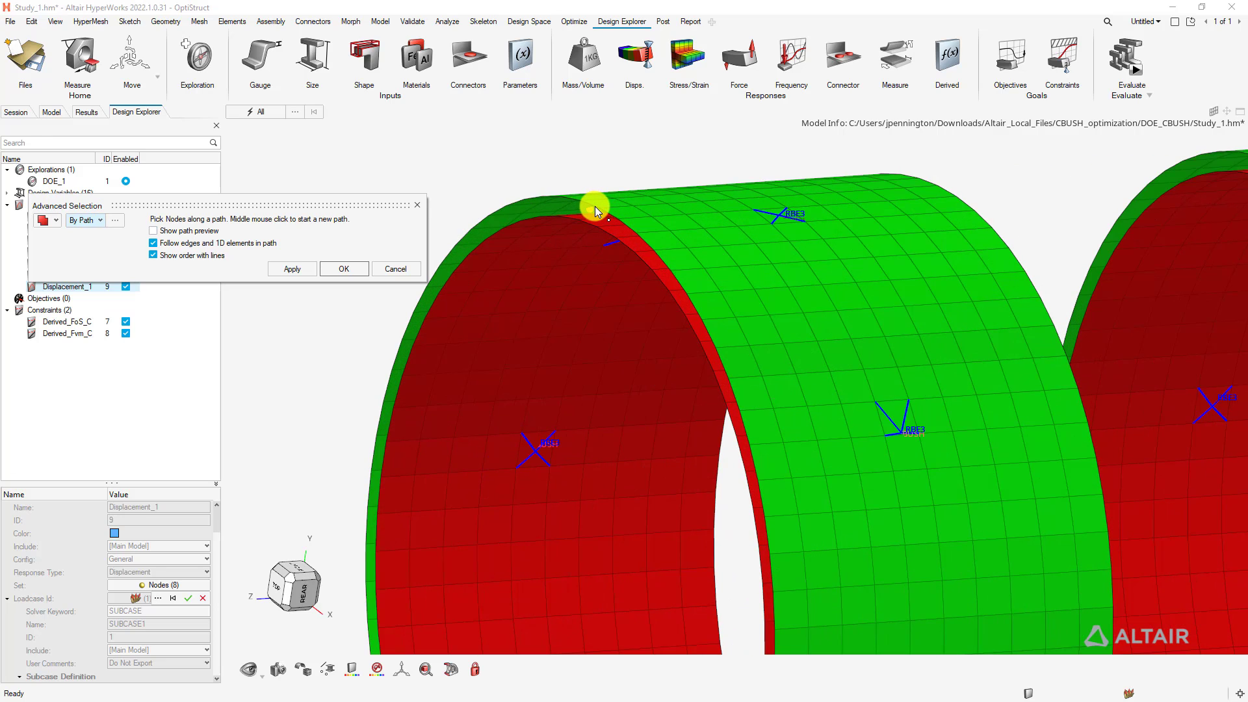
pyautogui.click(602, 209)
pyautogui.scroll(-3, 607, 218)
pyautogui.scroll(3, 590, 435)
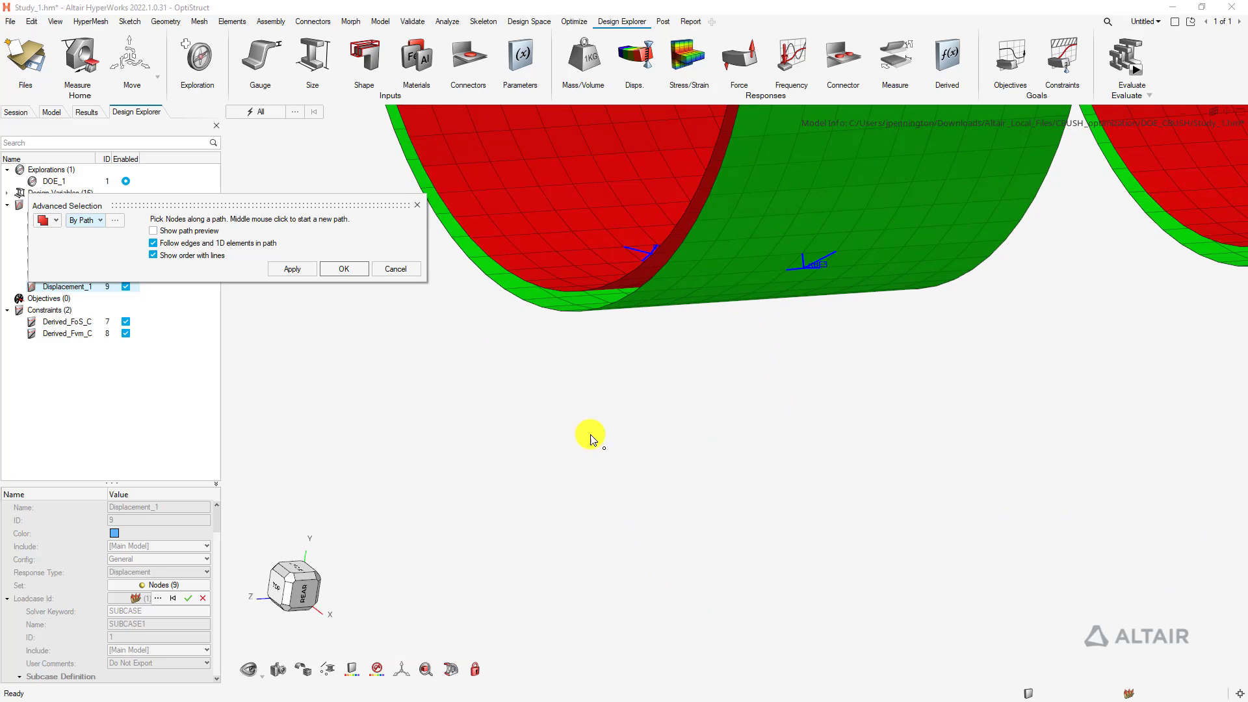
pyautogui.scroll(-5, 580, 319)
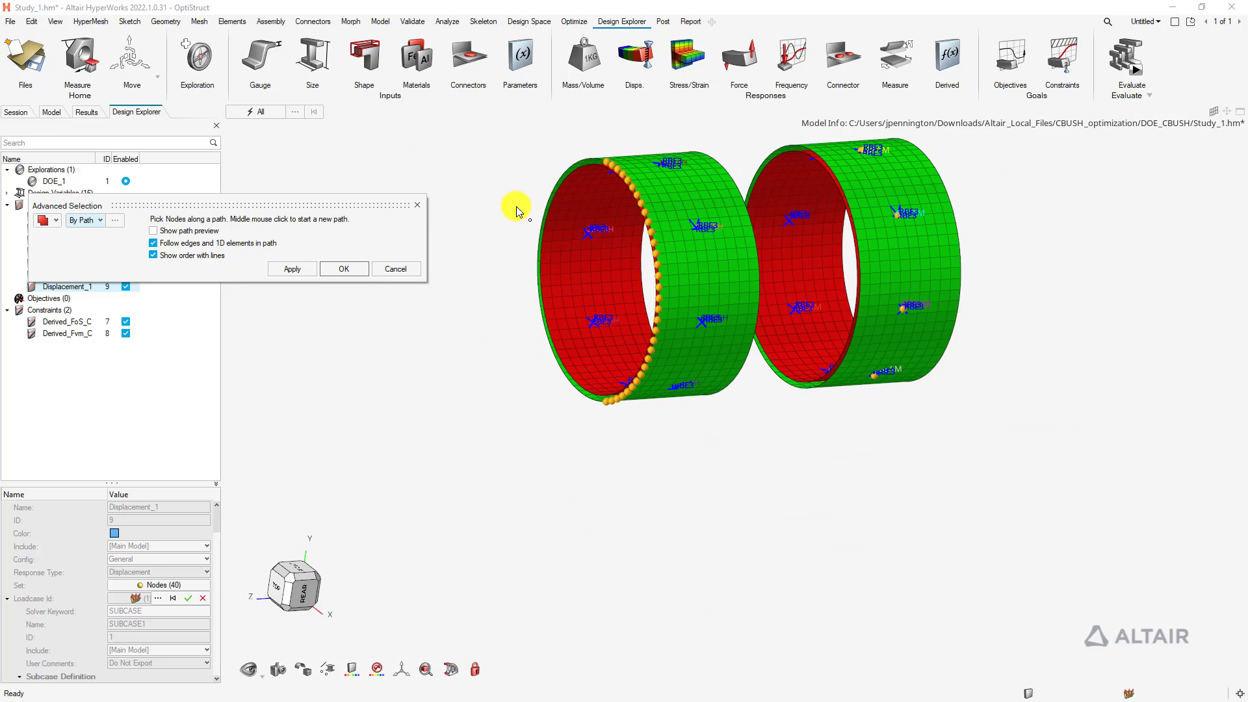
pyautogui.scroll(4, 619, 221)
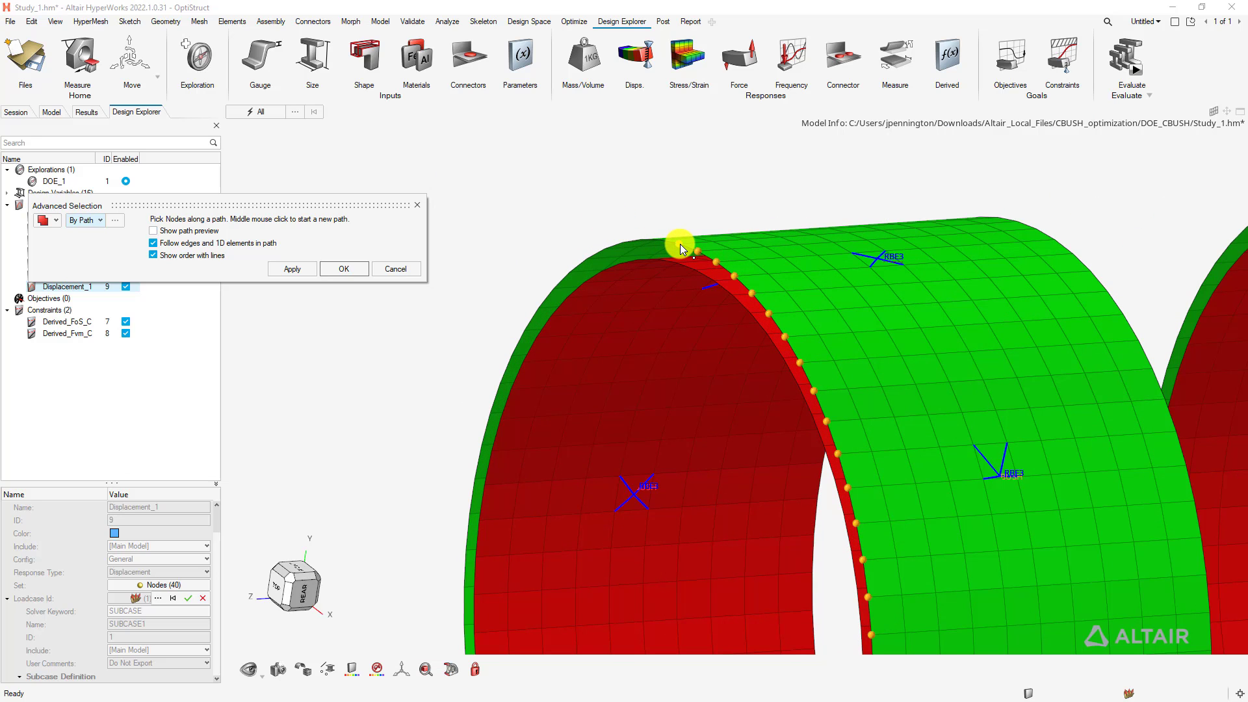
pyautogui.moveTo(630, 230); pyautogui.dragTo(691, 259, button='right')
pyautogui.moveTo(672, 298); pyautogui.dragTo(705, 336, button='middle')
pyautogui.scroll(-3, 627, 262)
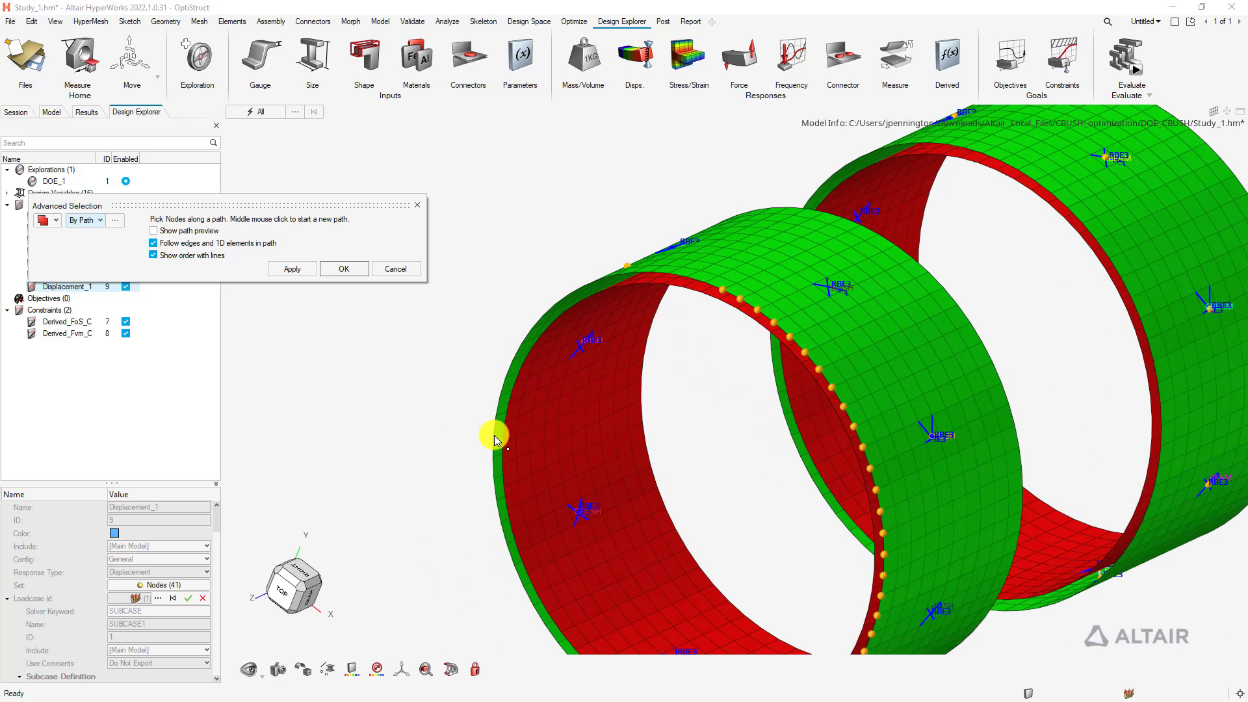
pyautogui.click(493, 440)
pyautogui.moveTo(498, 530); pyautogui.dragTo(497, 316, button='right')
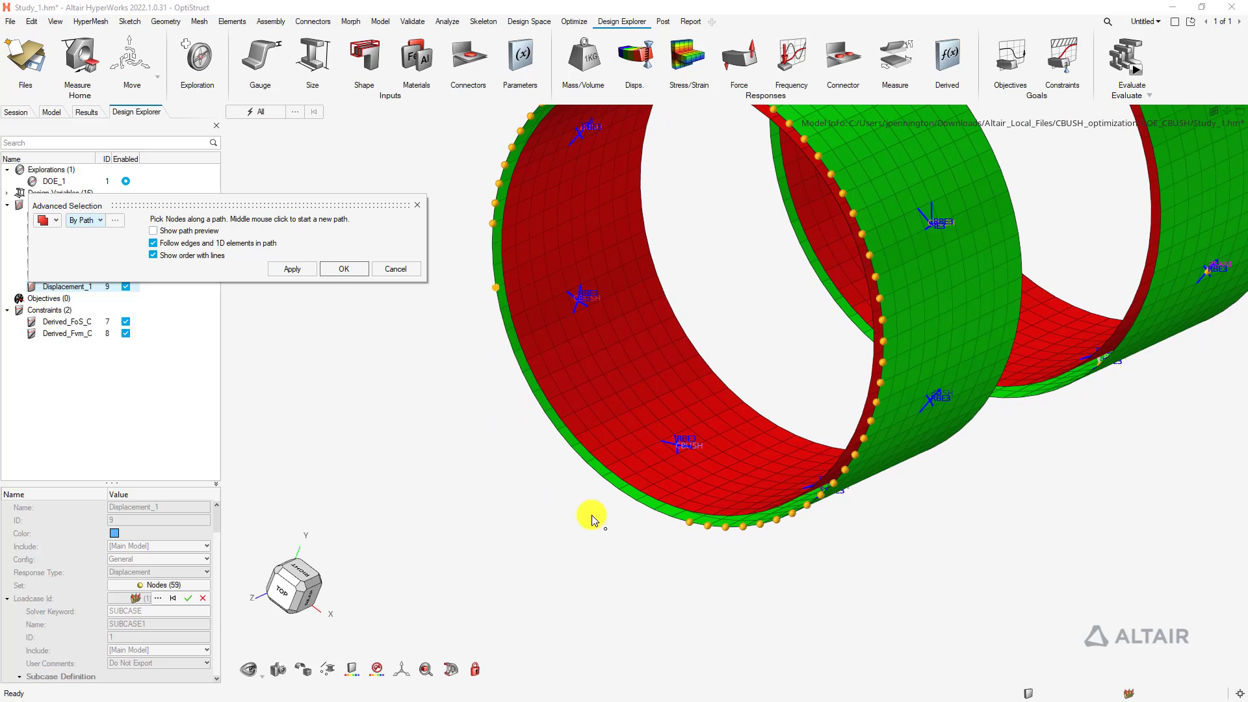
pyautogui.click(343, 269)
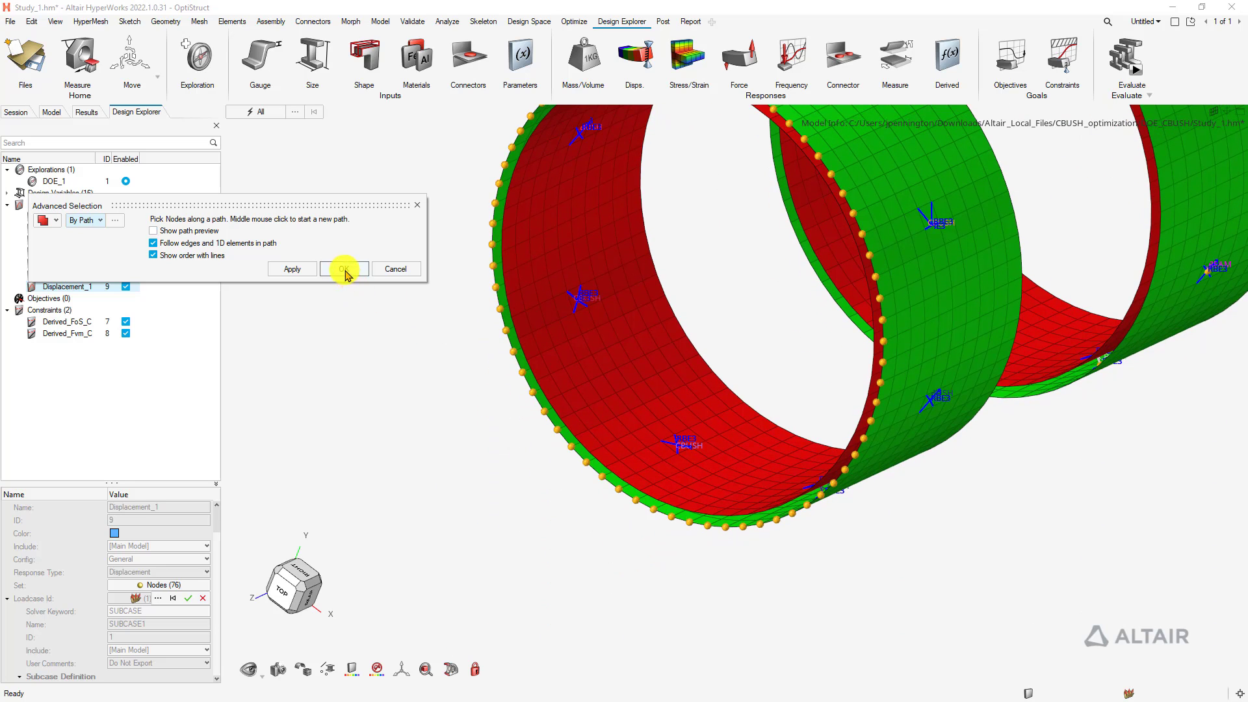
# Create objective Displacement_1_O that minimizes the Displacement_1 response
pyautogui.scroll(10, 215, 529)
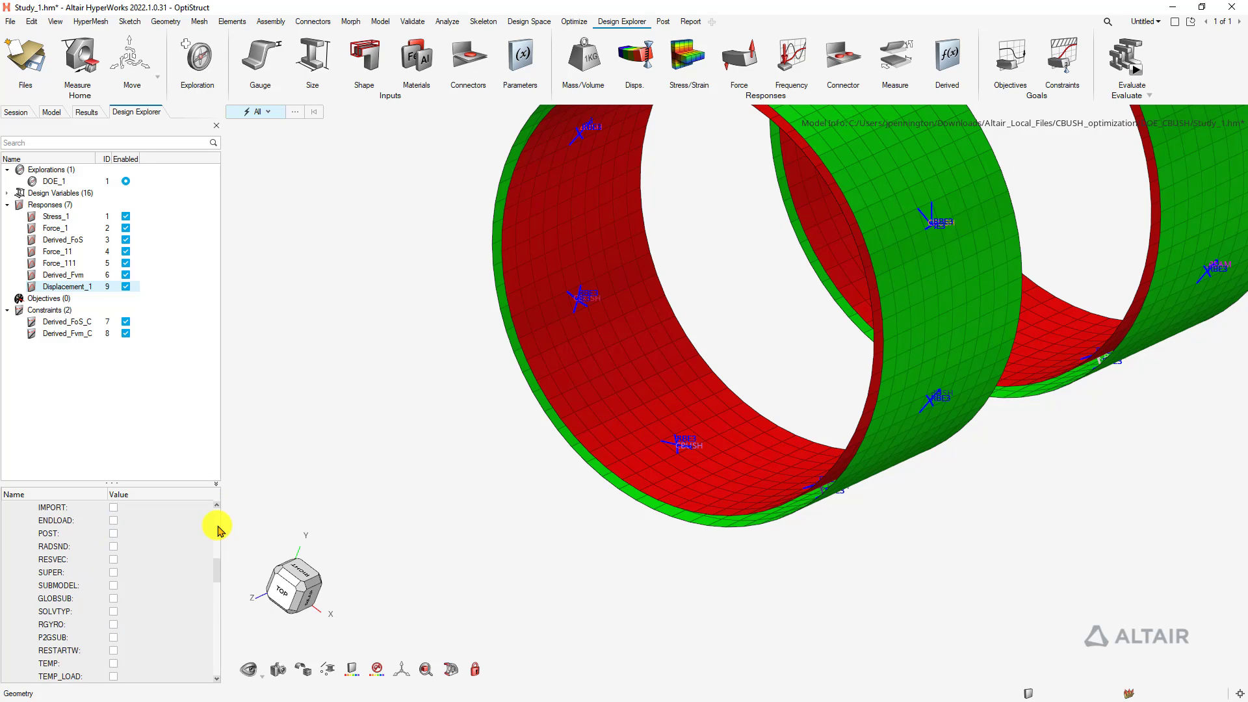
pyautogui.scroll(3, 217, 528)
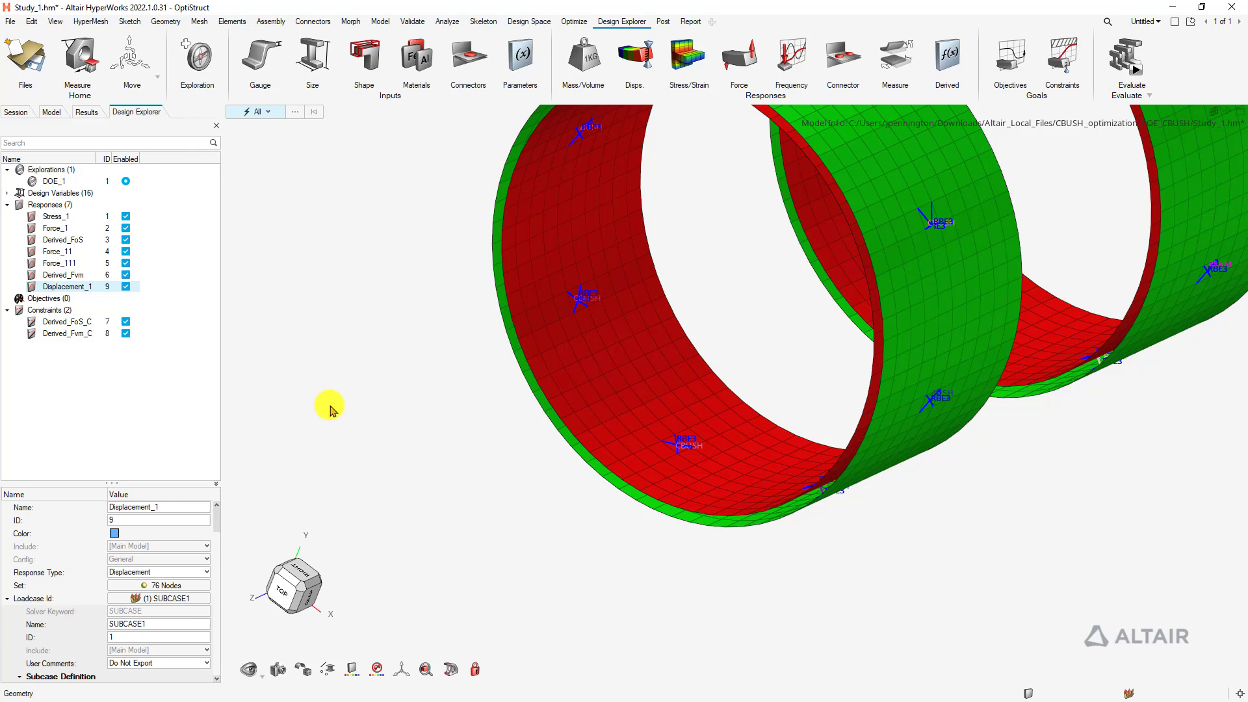
pyautogui.scroll(-5, 436, 327)
pyautogui.moveTo(442, 245); pyautogui.dragTo(521, 288, button='right')
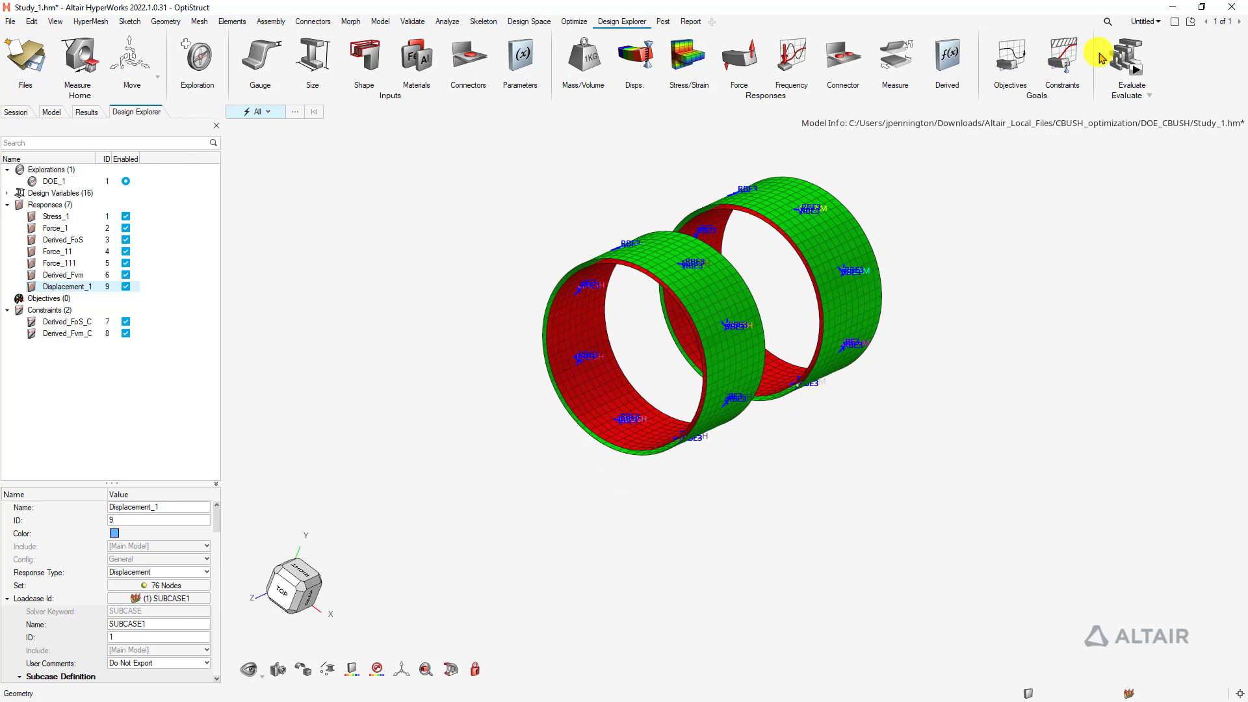
pyautogui.click(1002, 50)
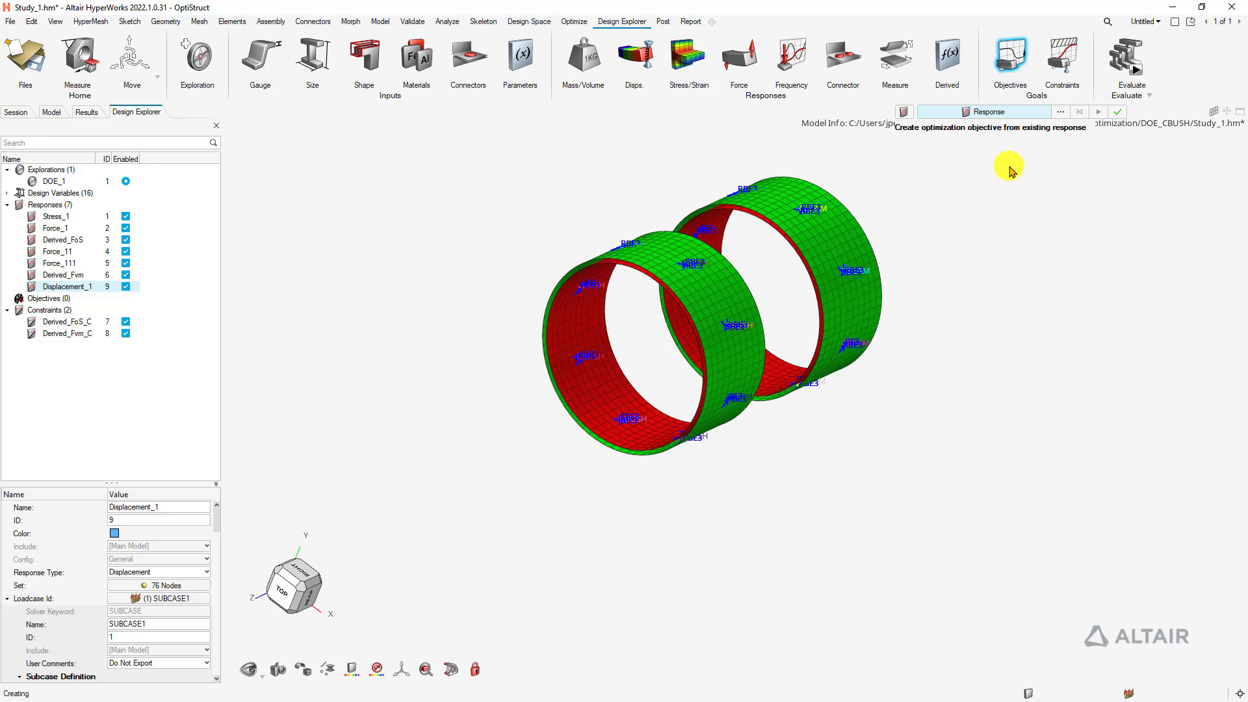
pyautogui.click(1029, 187)
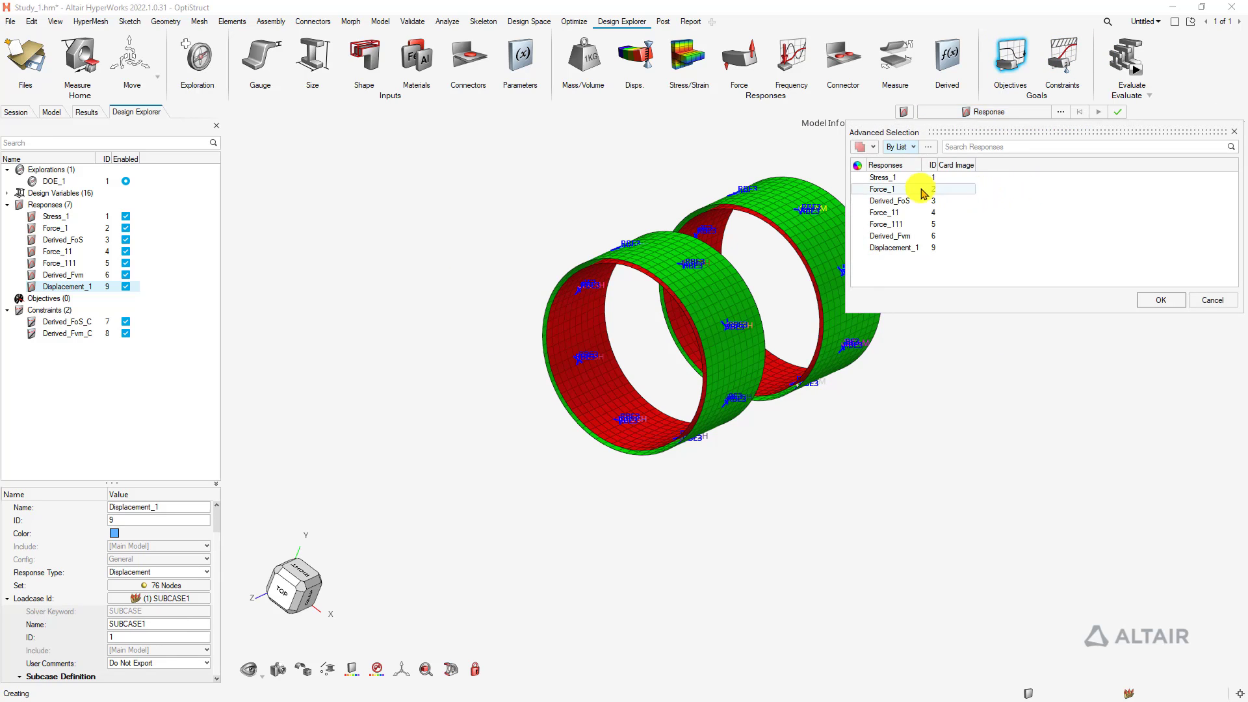
pyautogui.click(909, 247)
pyautogui.click(1158, 300)
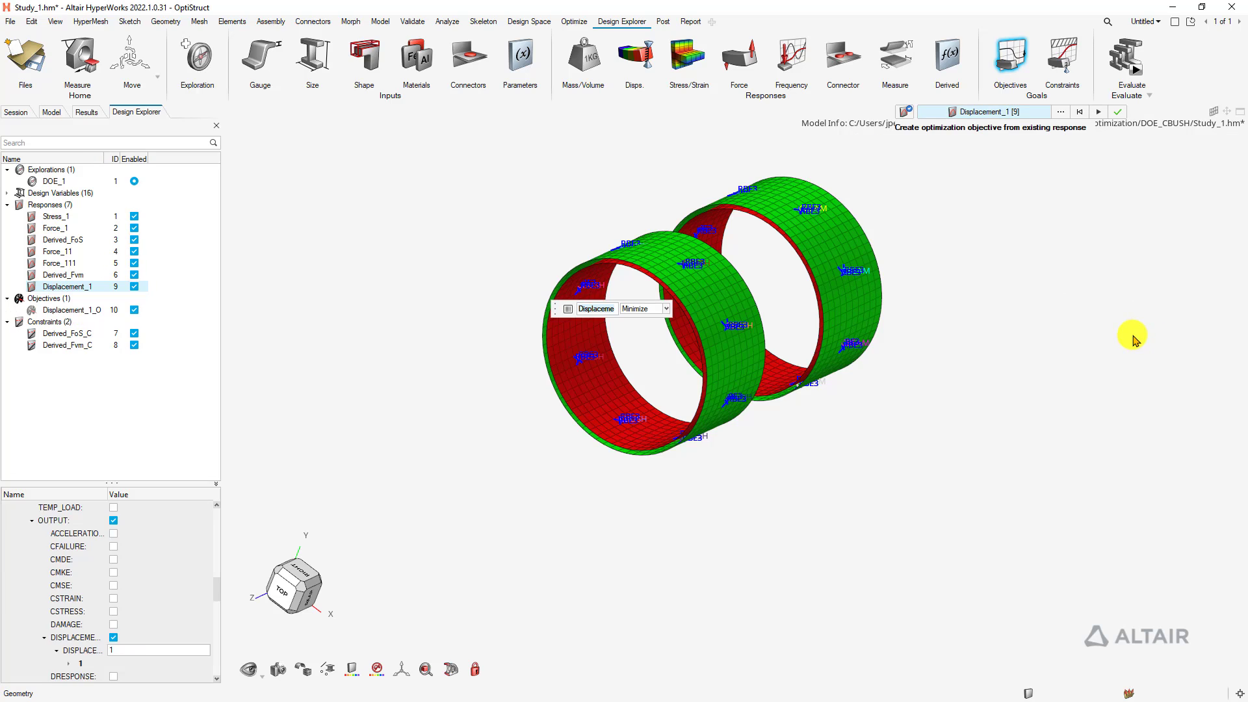
pyautogui.click(1100, 114)
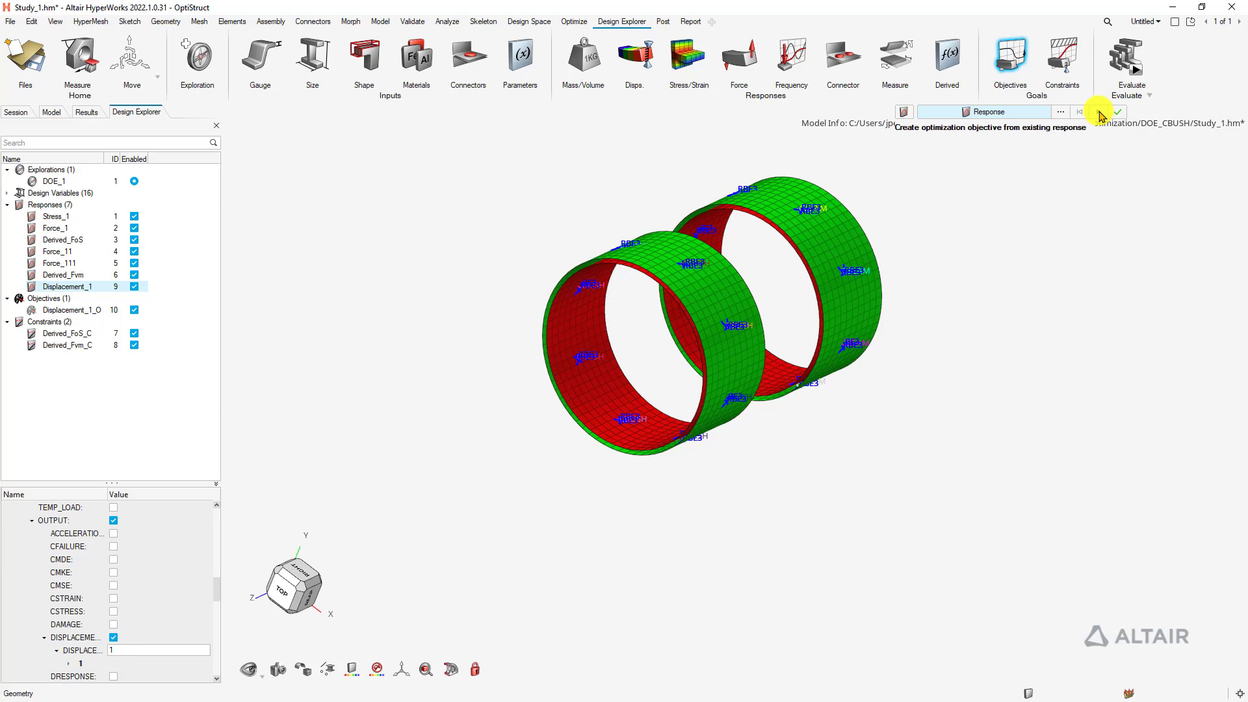
pyautogui.click(1113, 118)
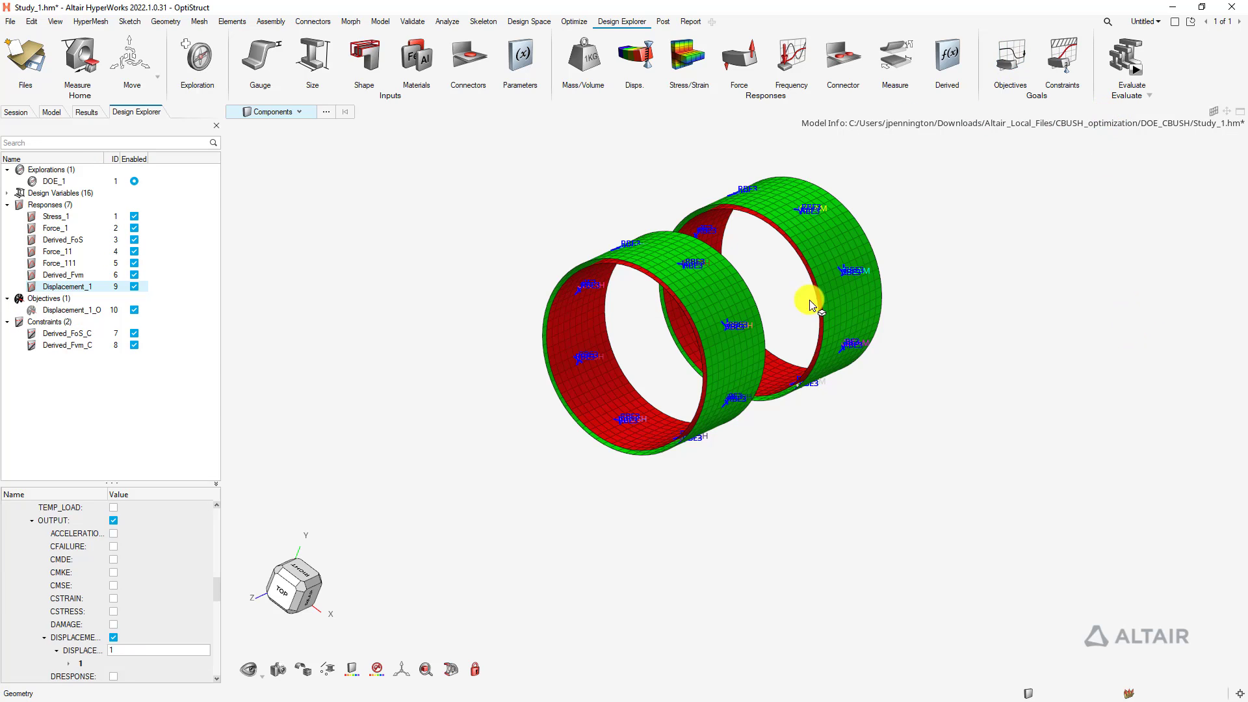
# Select the new Displacement_1_O objective and turn the cylinders toward a side view
pyautogui.click(65, 309)
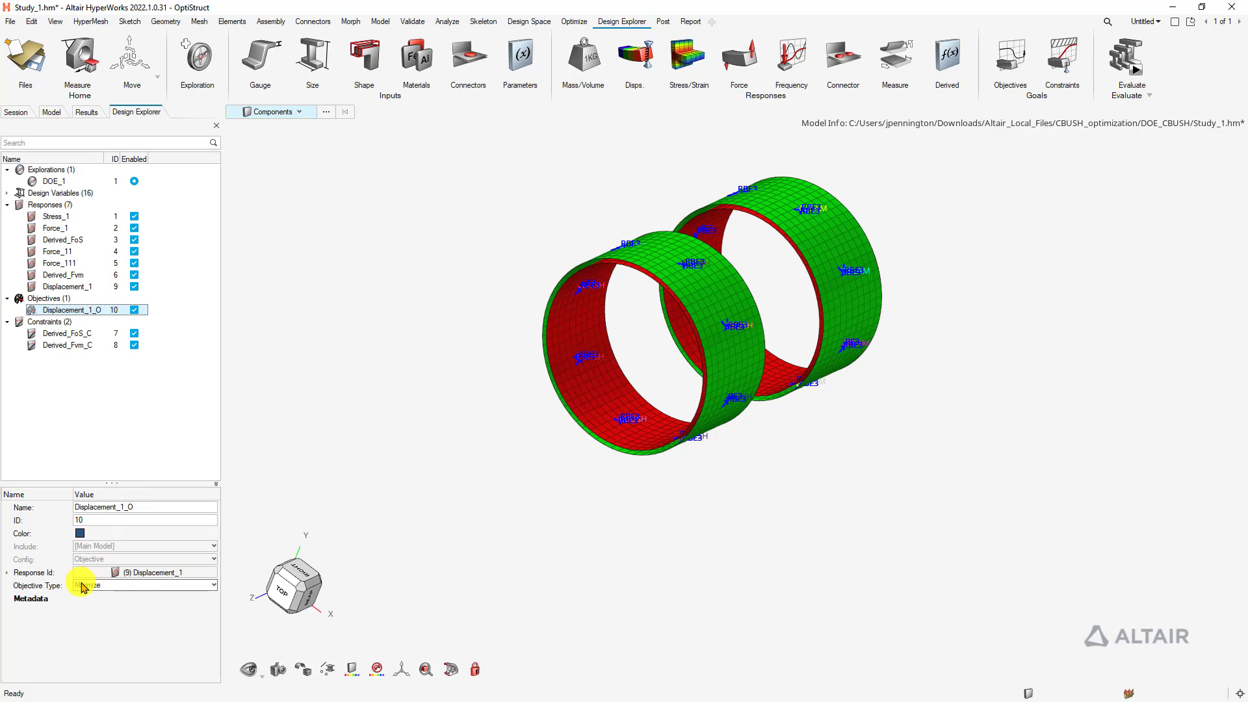
pyautogui.moveTo(936, 384); pyautogui.dragTo(861, 327, button='right')
pyautogui.moveTo(861, 327); pyautogui.dragTo(949, 392, button='middle')
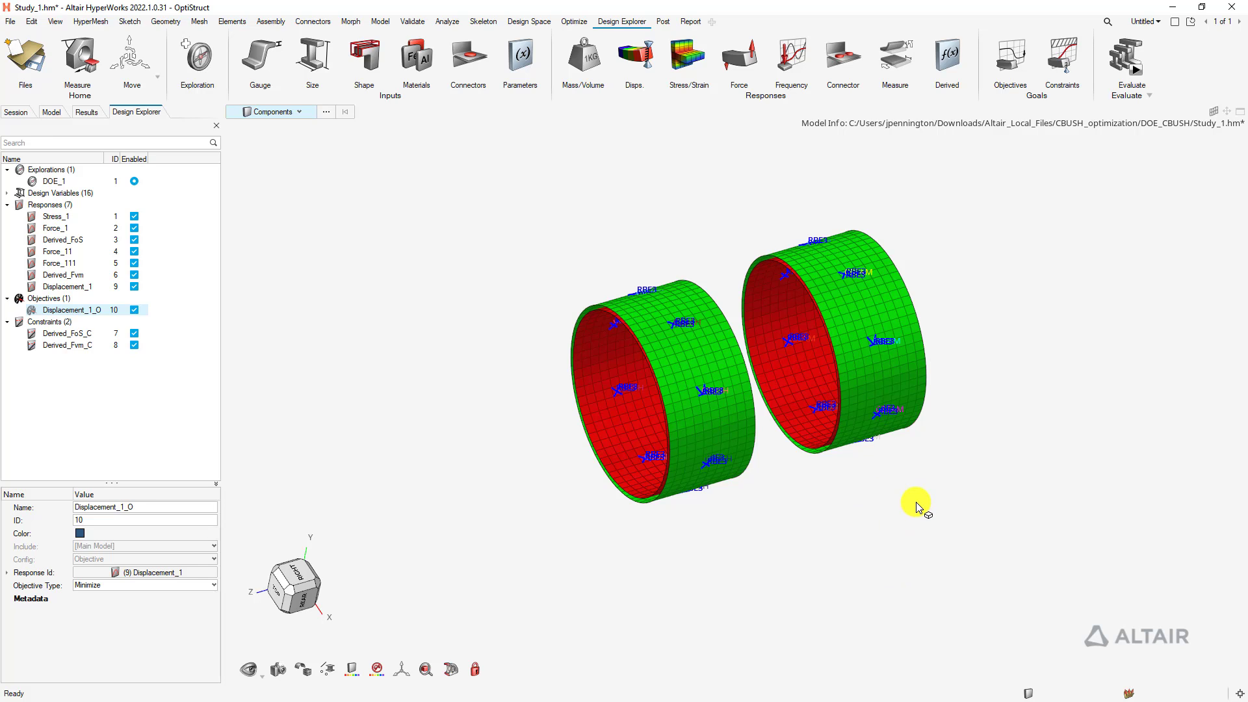
pyautogui.moveTo(919, 501); pyautogui.dragTo(877, 519, button='right')
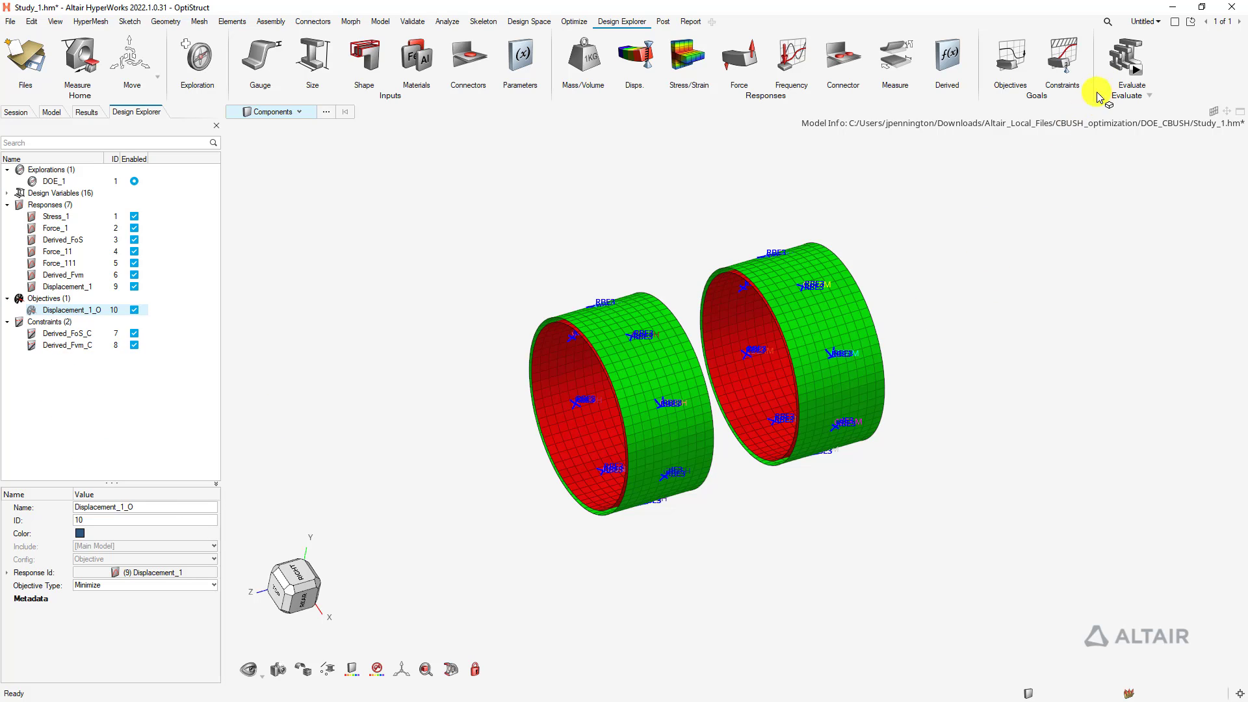
# Evaluate DOE_1 with Optimize and 25 runs, overwriting the earlier exploration results
pyautogui.click(1136, 76)
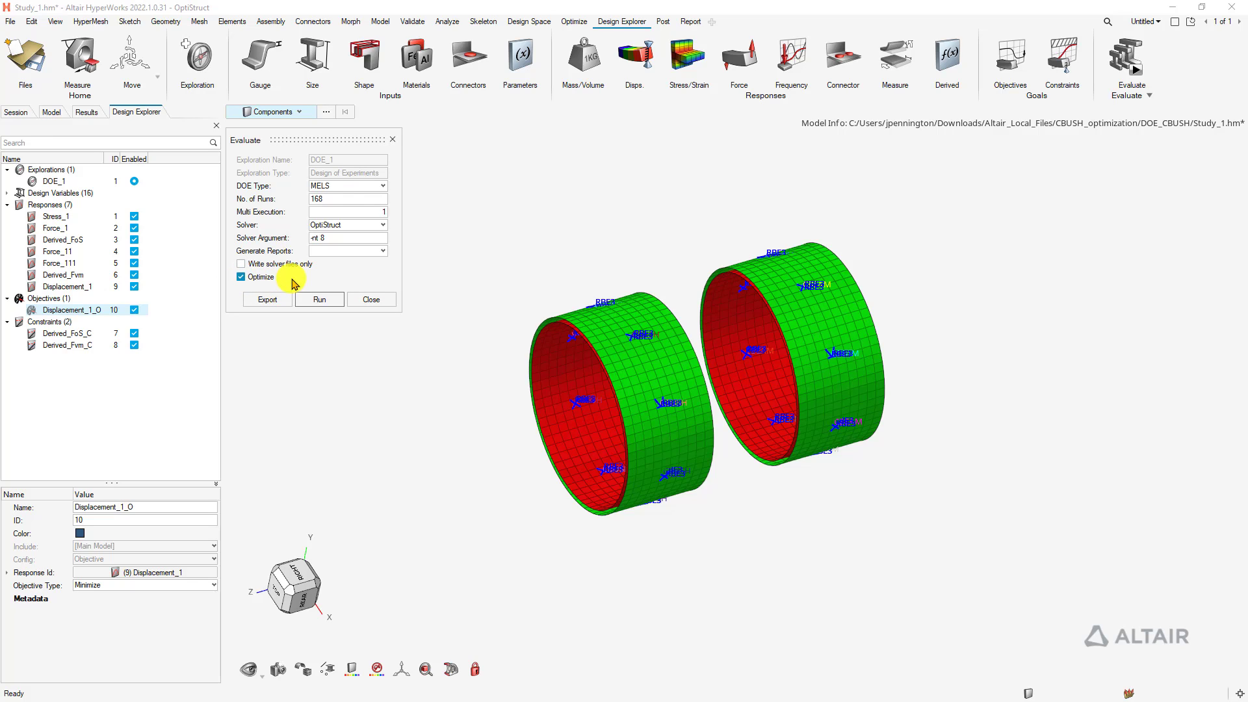
pyautogui.click(355, 200)
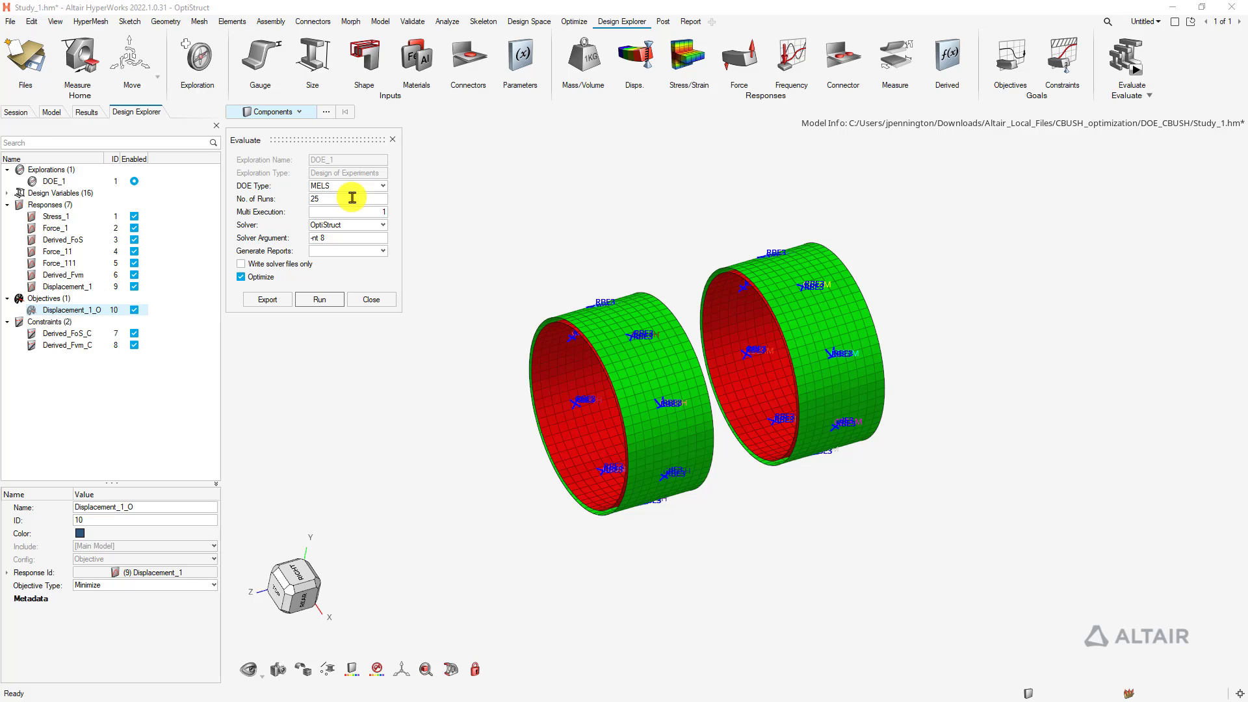
pyautogui.click(320, 301)
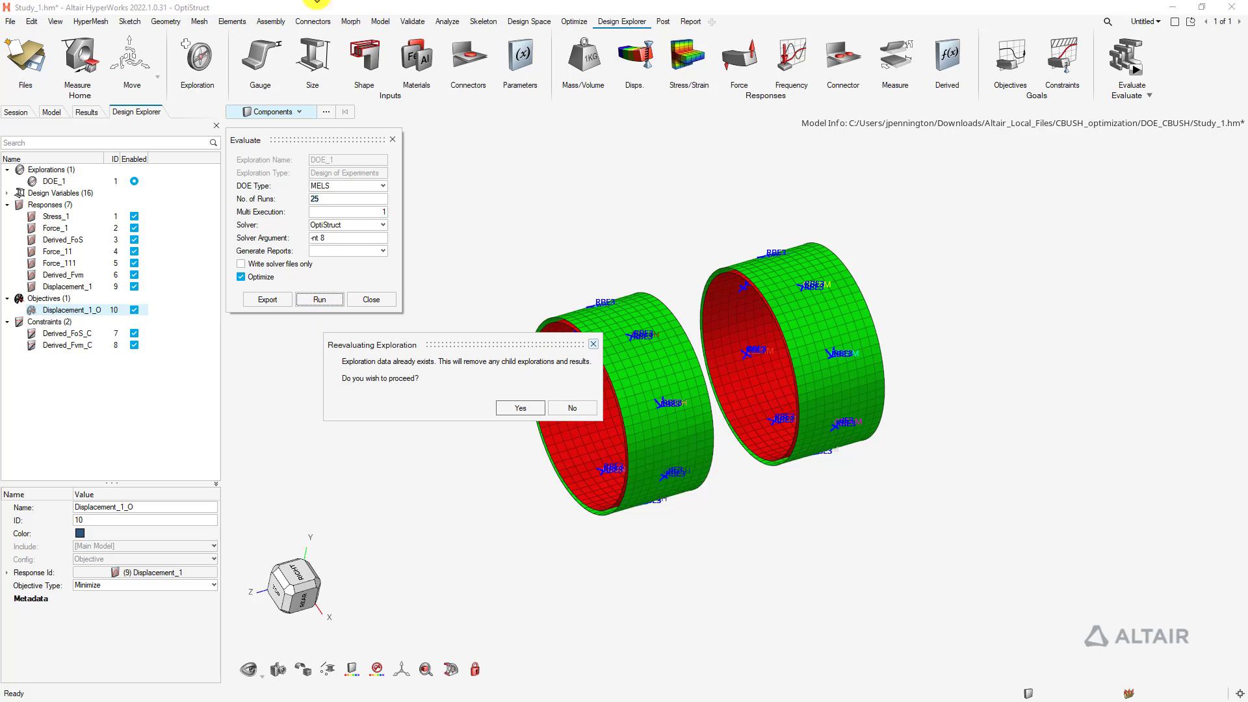
pyautogui.click(518, 409)
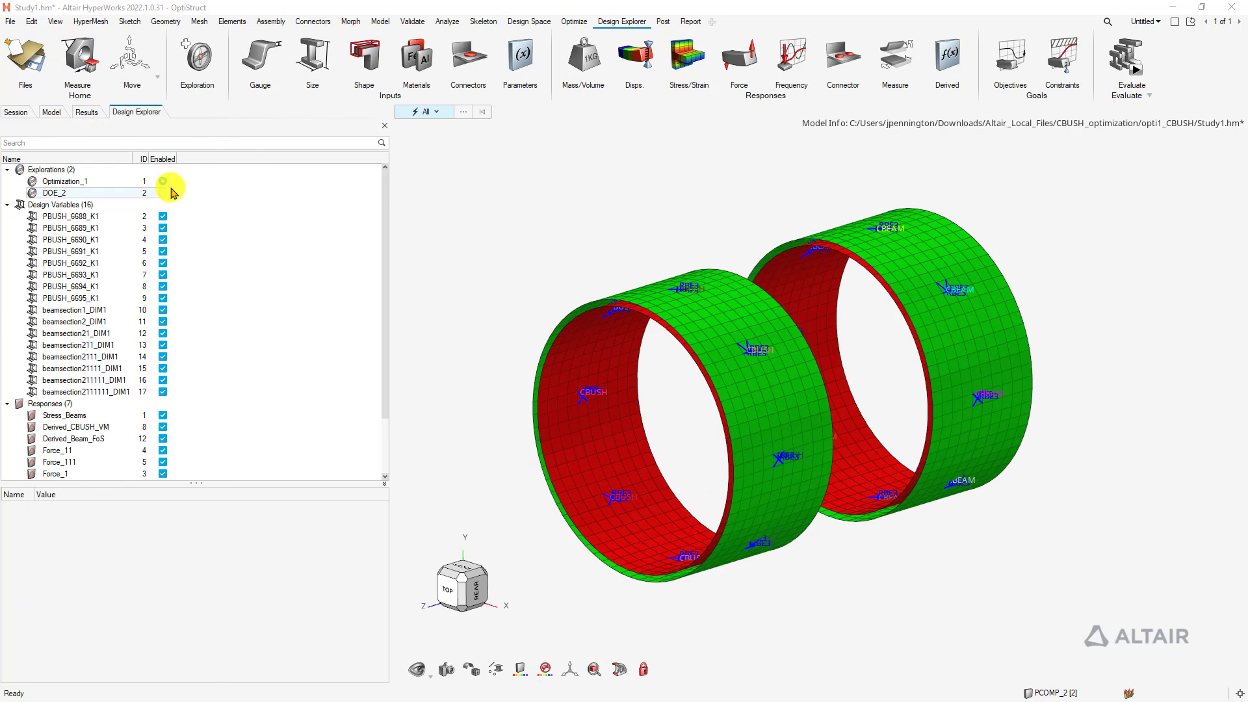
# Collapse the Design Variables, Responses, Objectives and Constraints groups and narrow the model tree
pyautogui.moveTo(389, 189); pyautogui.dragTo(293, 199)
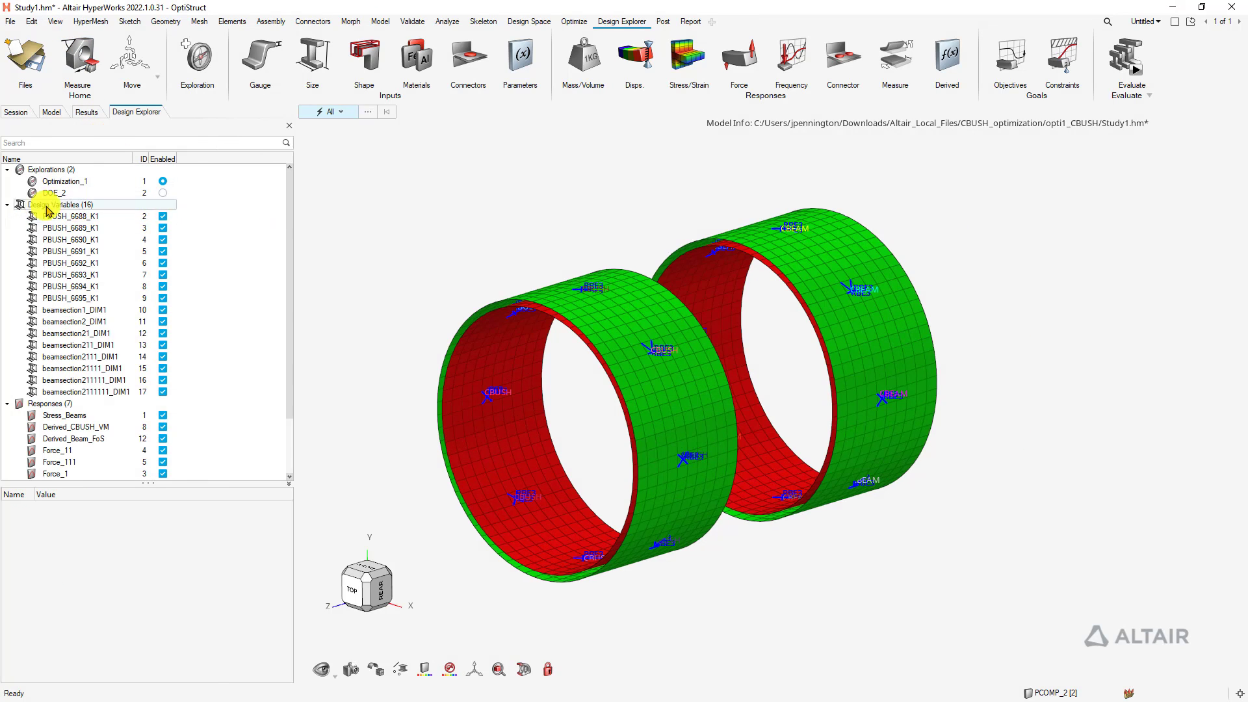
pyautogui.click(7, 204)
pyautogui.click(8, 216)
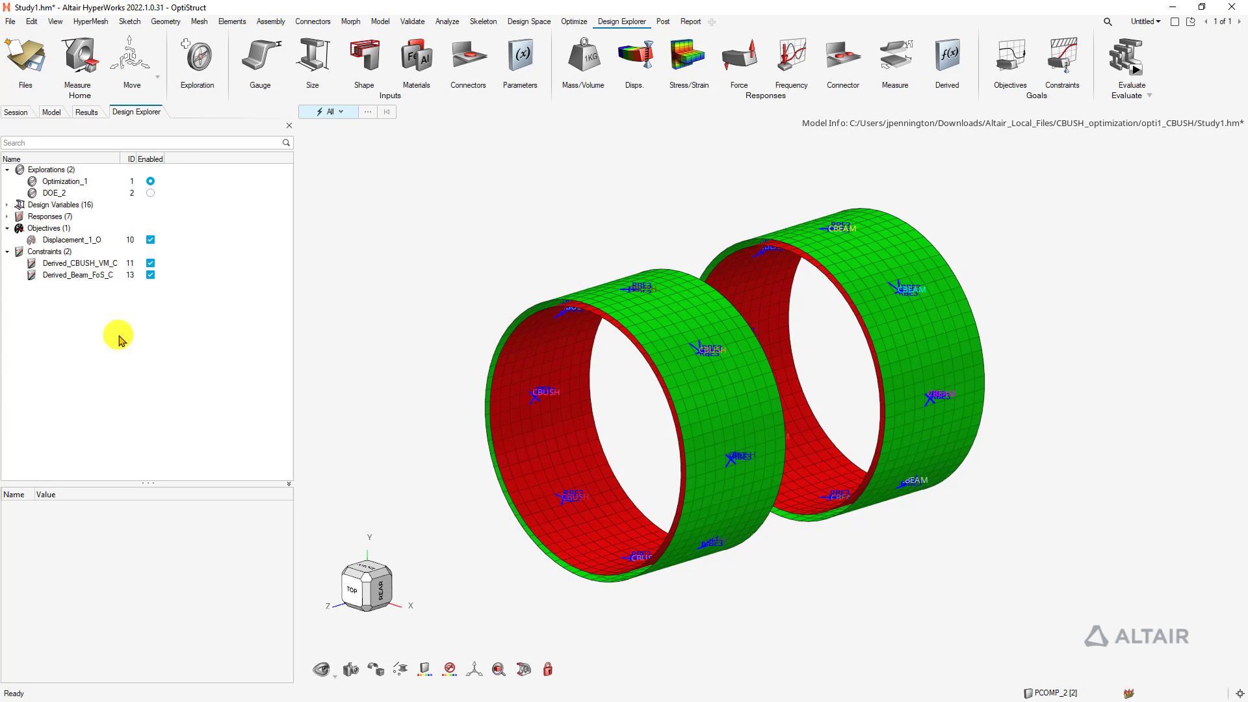
pyautogui.click(7, 228)
pyautogui.click(7, 240)
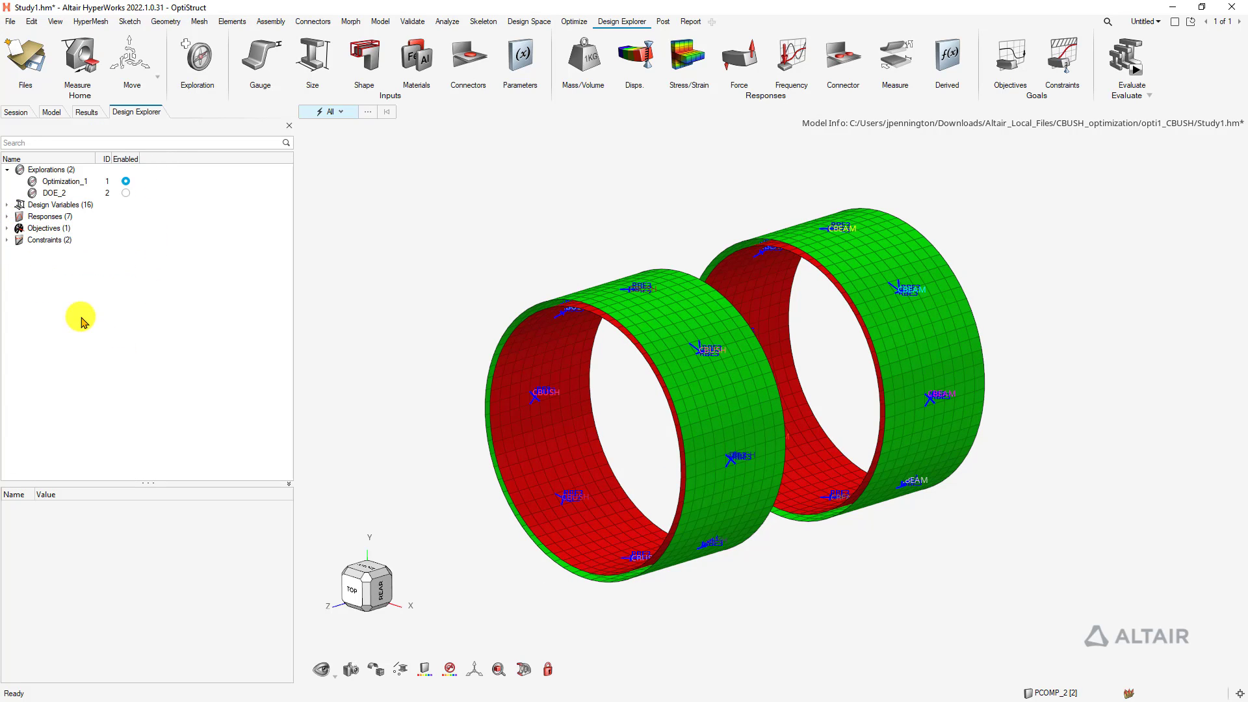
pyautogui.moveTo(293, 217); pyautogui.dragTo(213, 233)
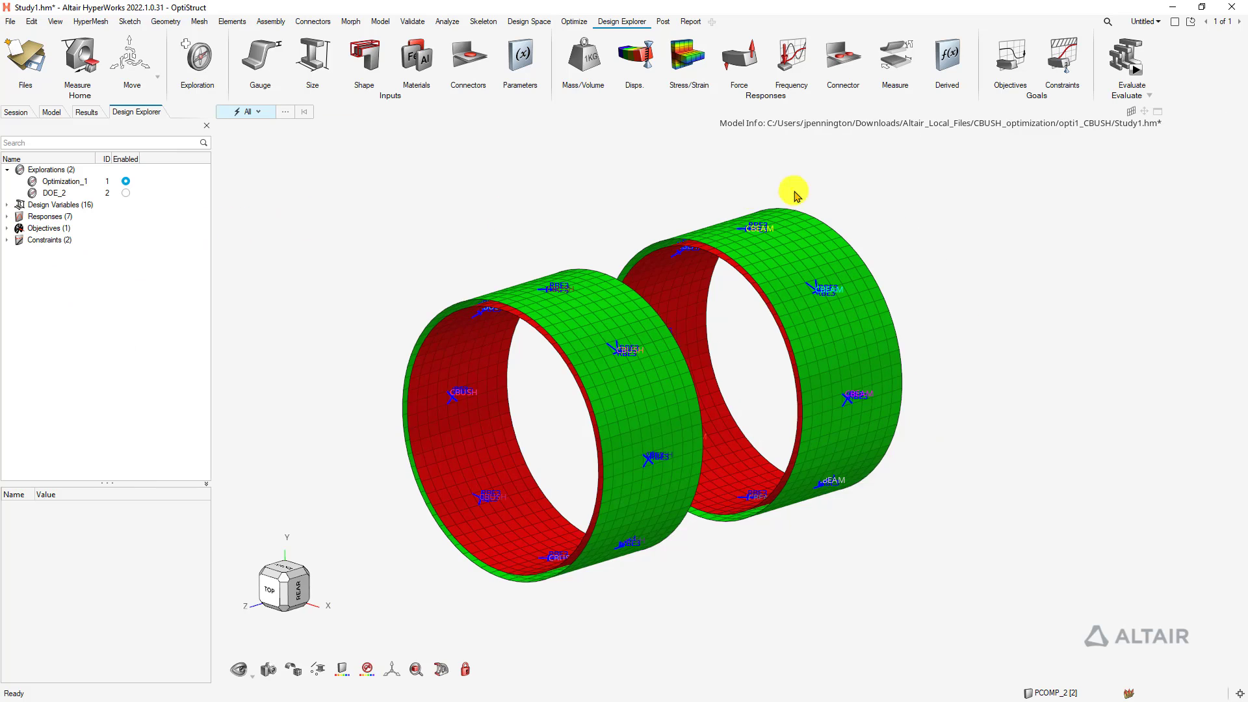
# Select the optimal run 22 in the results table and bring up the opti1_CBUSH folder window
pyautogui.click(1122, 62)
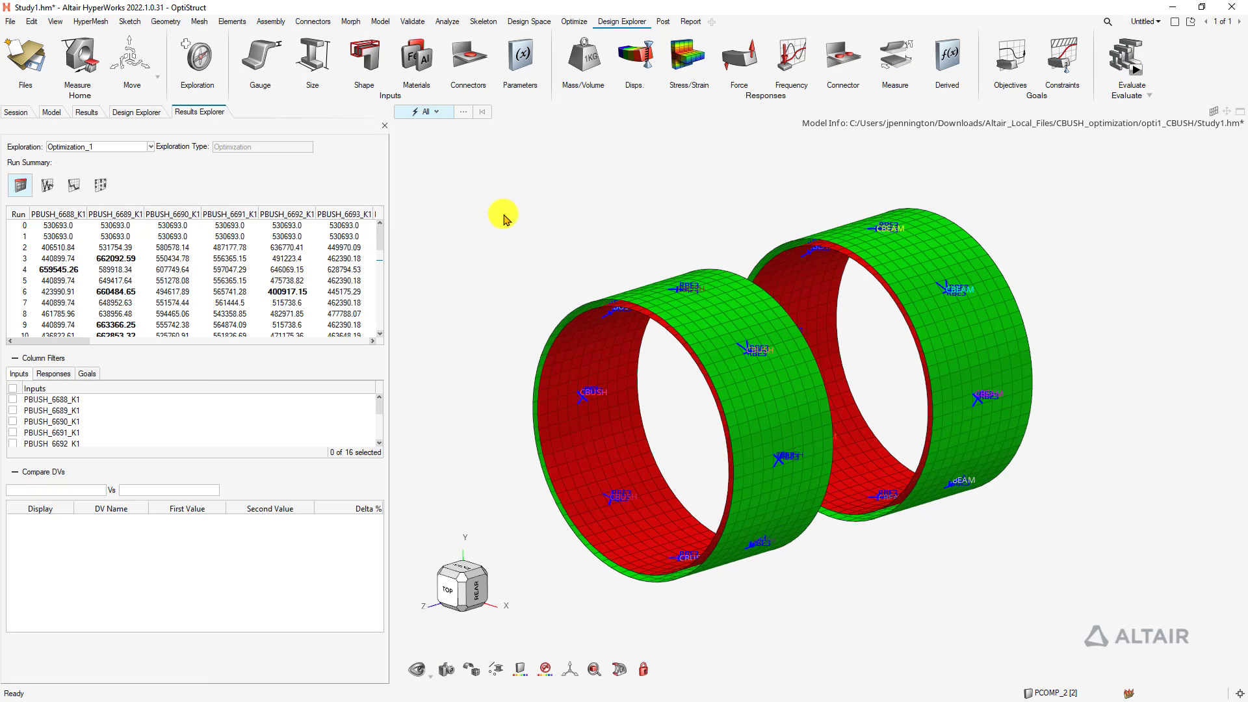
pyautogui.moveTo(389, 179); pyautogui.dragTo(468, 198)
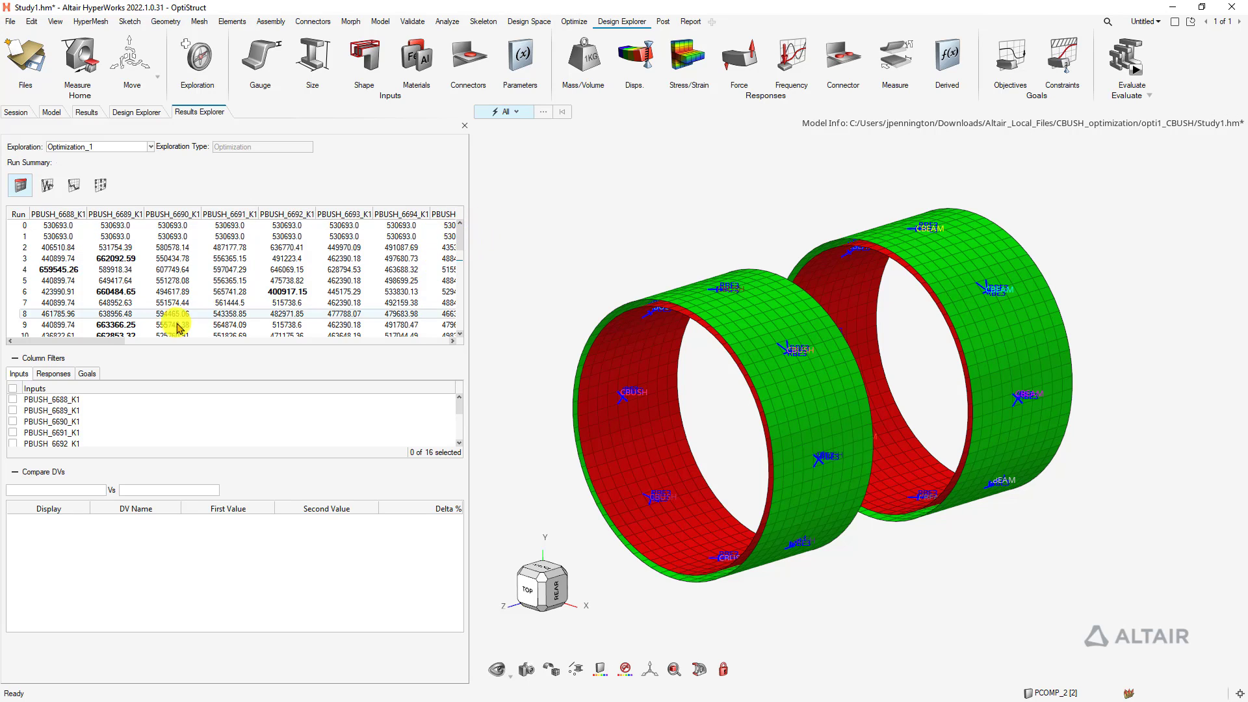
pyautogui.moveTo(91, 341); pyautogui.dragTo(427, 351)
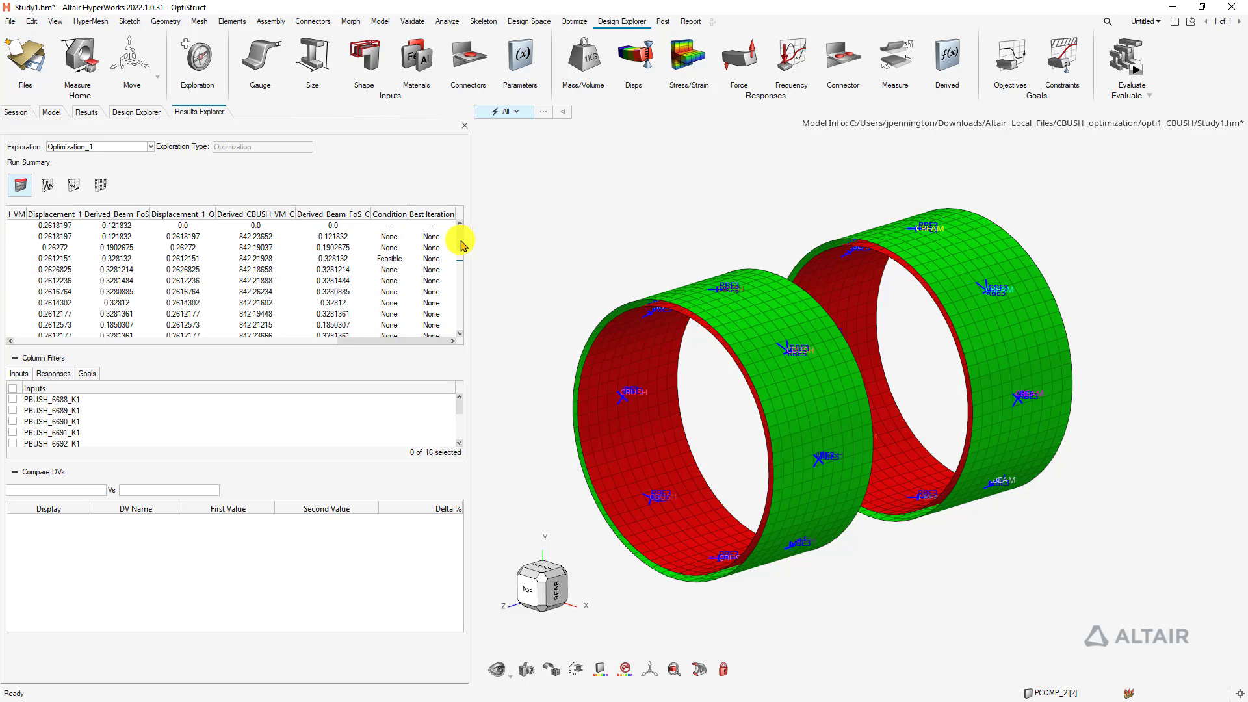
pyautogui.scroll(-10, 462, 242)
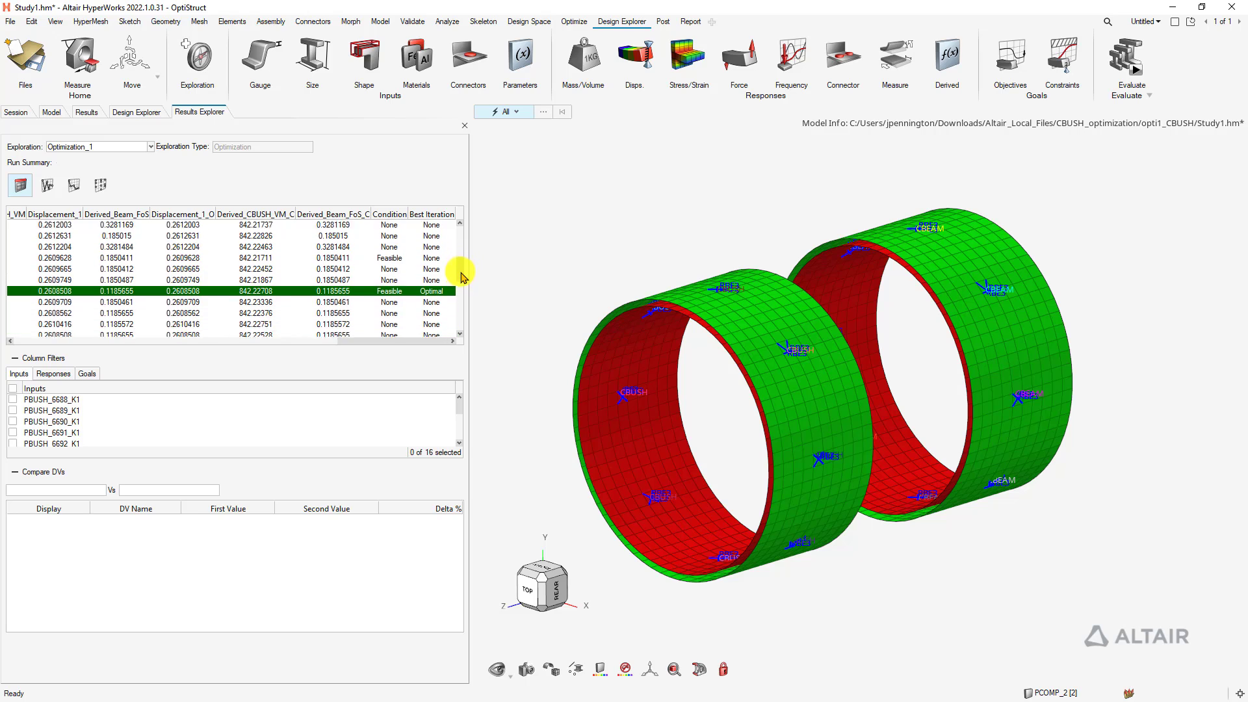
pyautogui.scroll(-1, 463, 276)
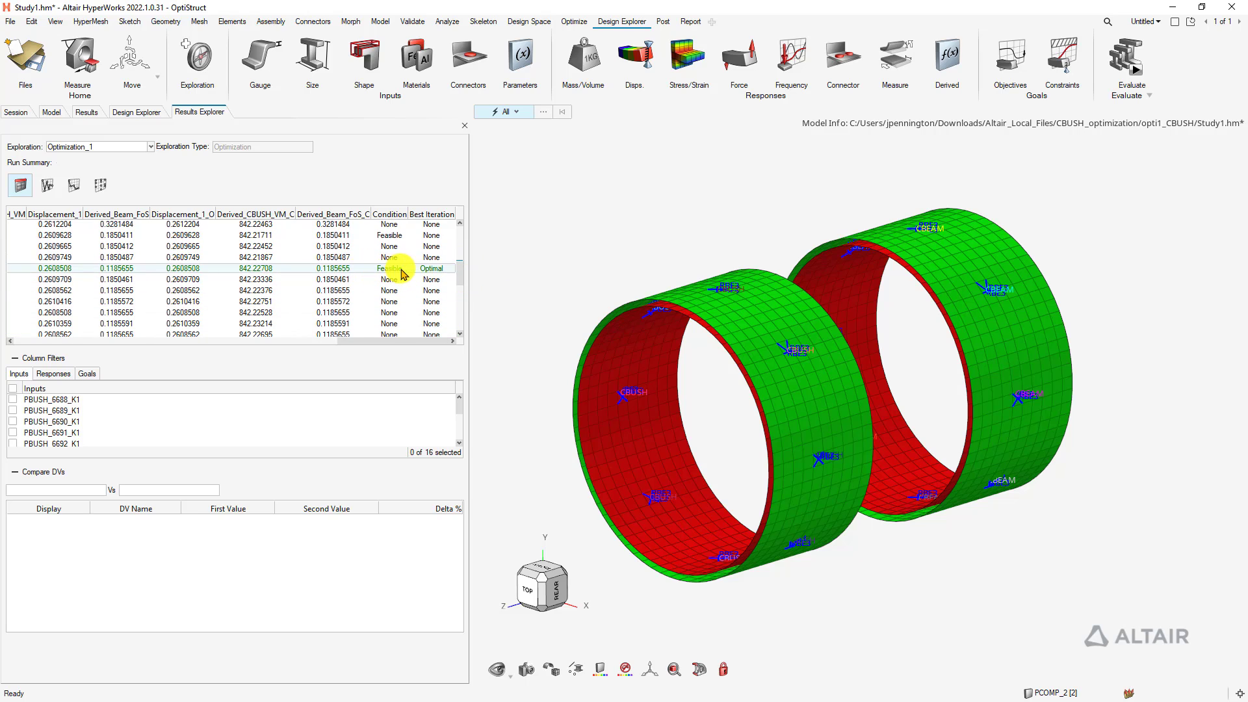
pyautogui.click(462, 270)
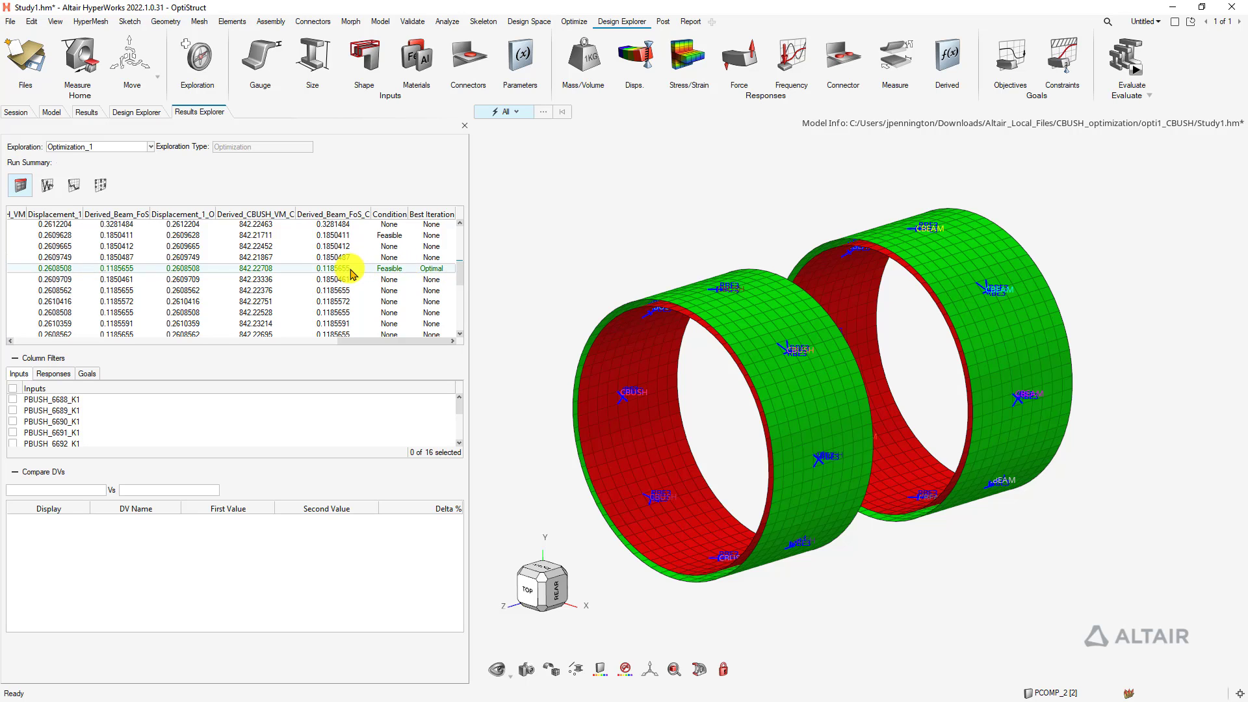
pyautogui.moveTo(358, 341); pyautogui.dragTo(22, 334)
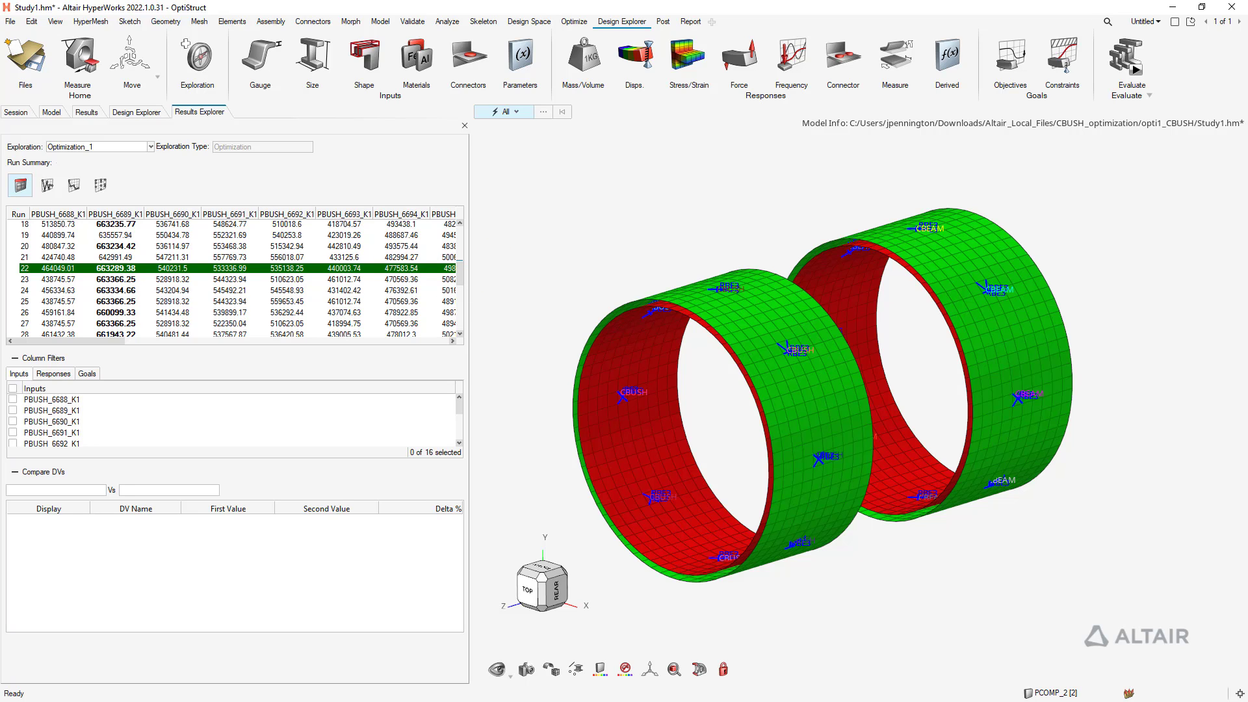
pyautogui.moveTo(390, 0); pyautogui.dragTo(506, 107)
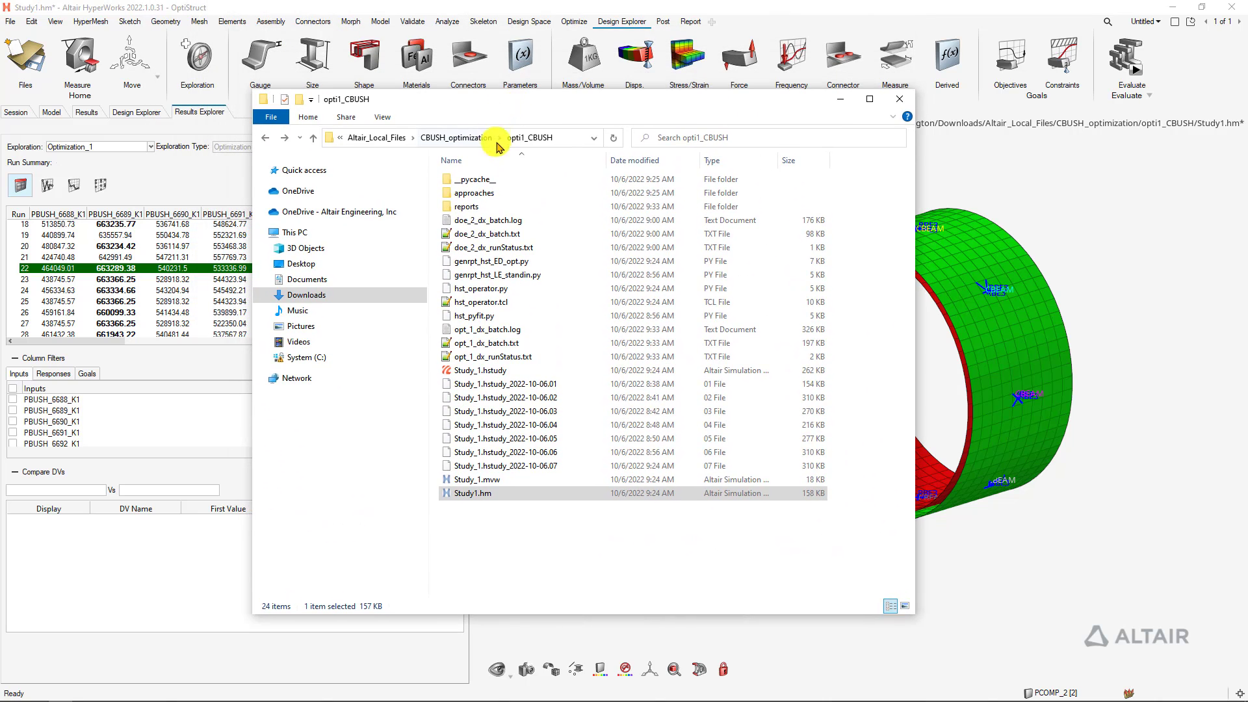
# Browse approaches > opt_1 > run_00022 > m_1 and select Optimization_1.fem
pyautogui.doubleClick(477, 193)
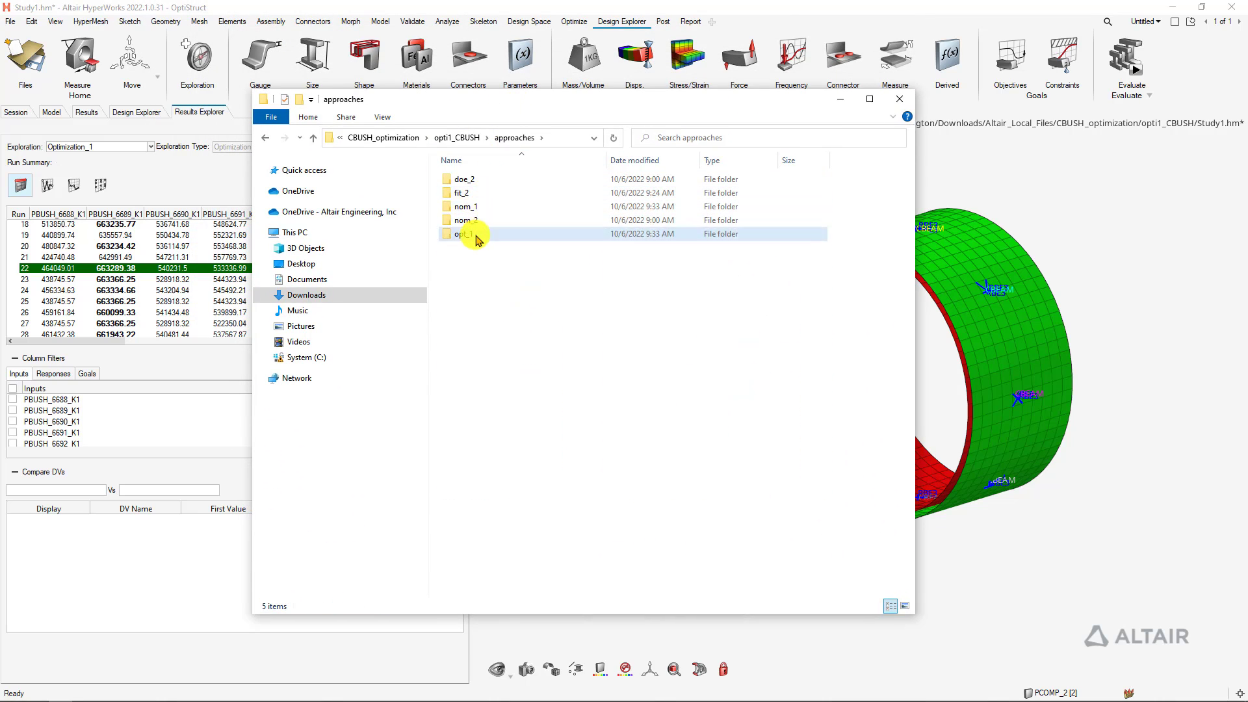
pyautogui.doubleClick(462, 234)
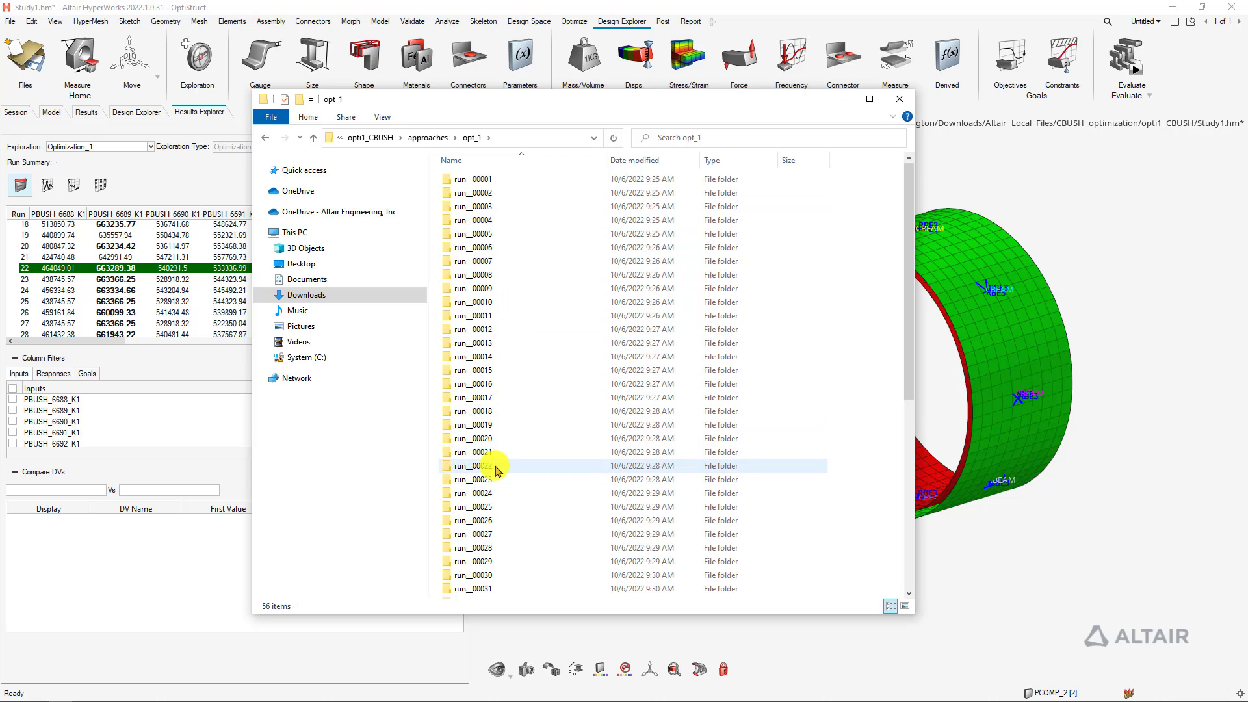
pyautogui.doubleClick(497, 466)
pyautogui.doubleClick(472, 184)
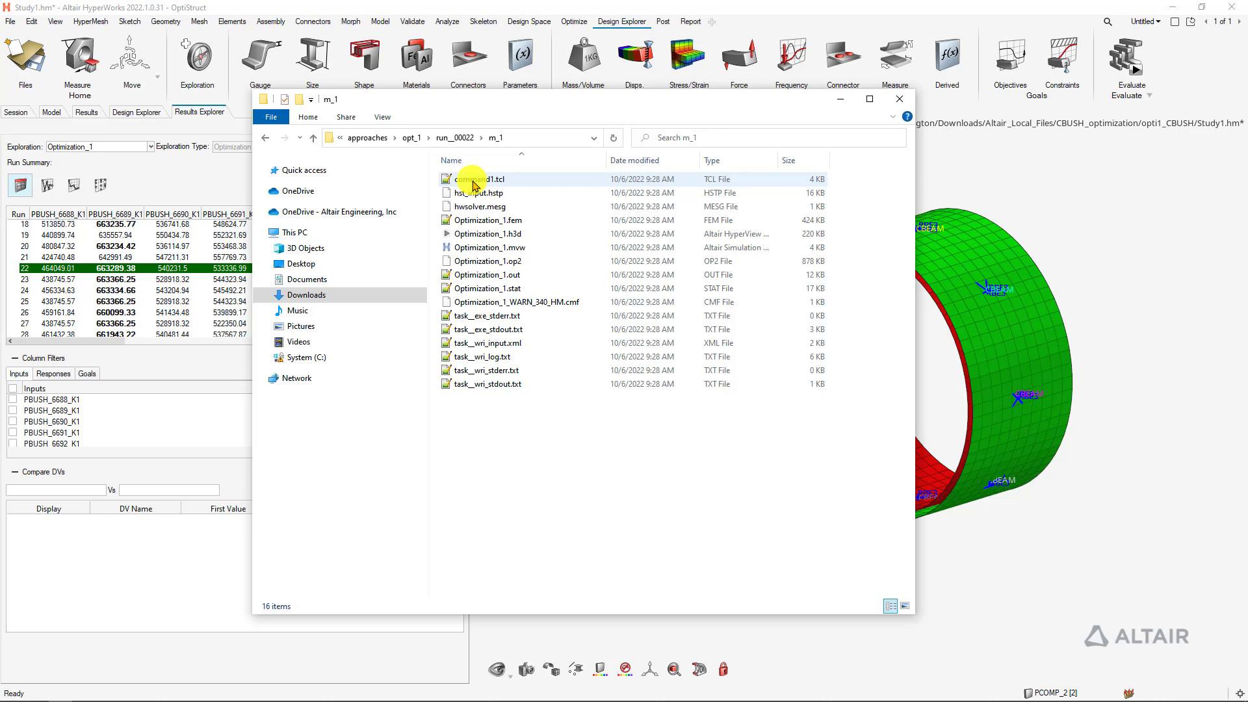
pyautogui.click(494, 221)
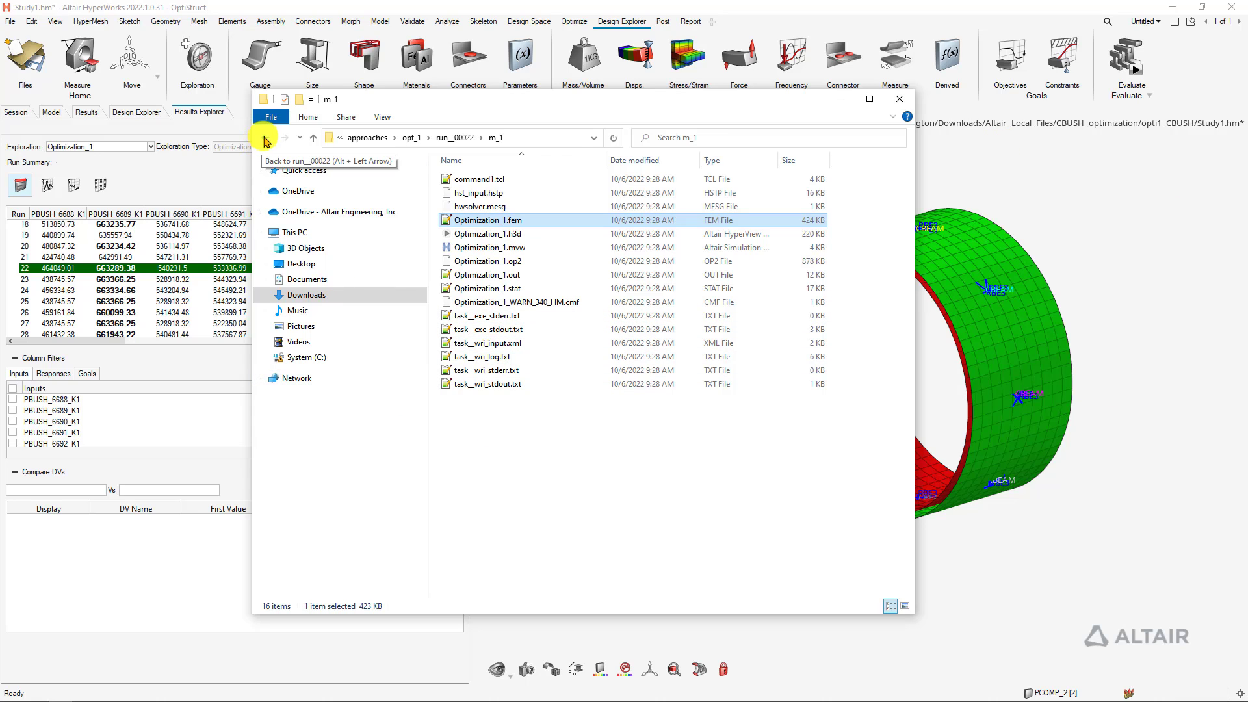
# Go back to the opt_1 run list and move the folder window off-screen
pyautogui.click(266, 142)
pyautogui.click(265, 138)
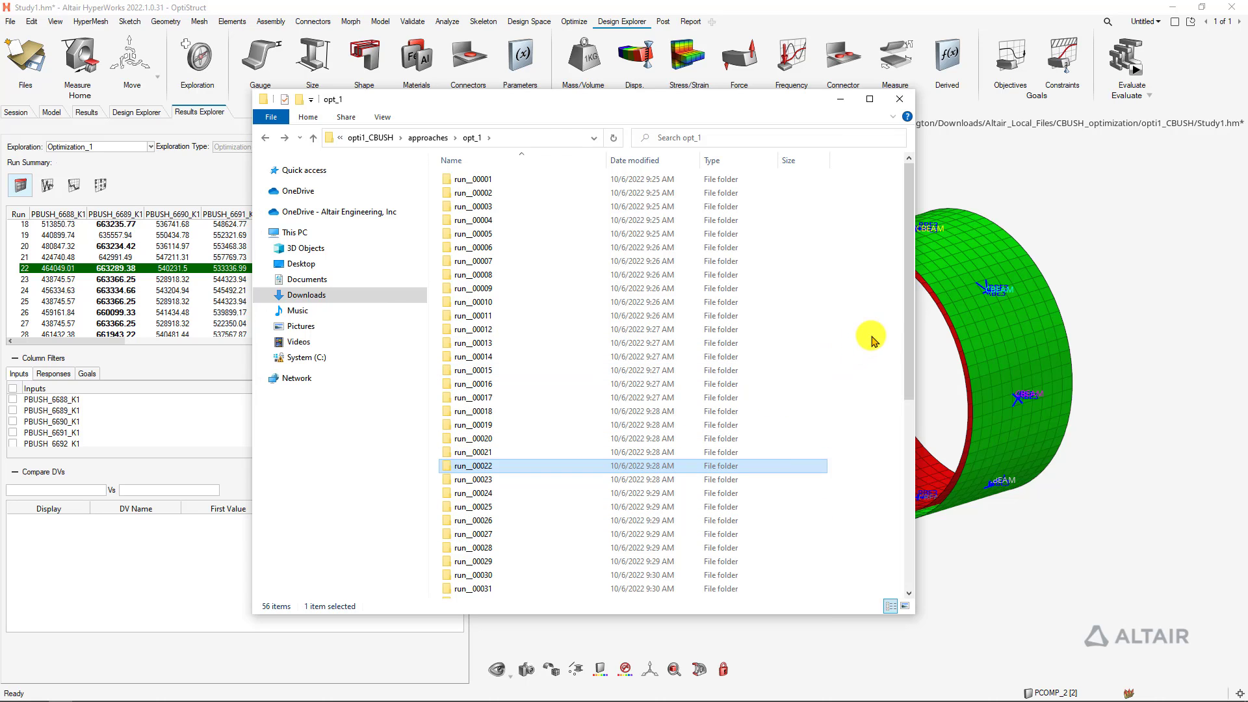
pyautogui.moveTo(908, 314); pyautogui.dragTo(919, 278)
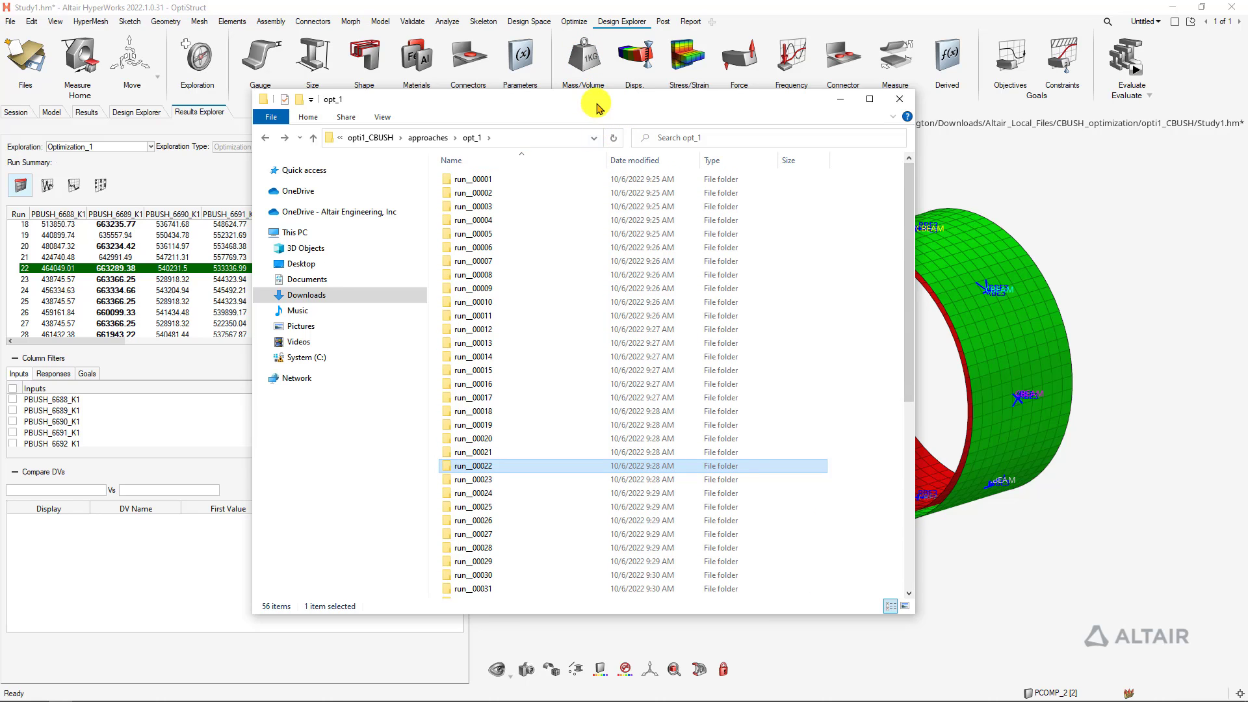
pyautogui.moveTo(596, 103); pyautogui.dragTo(734, 0)
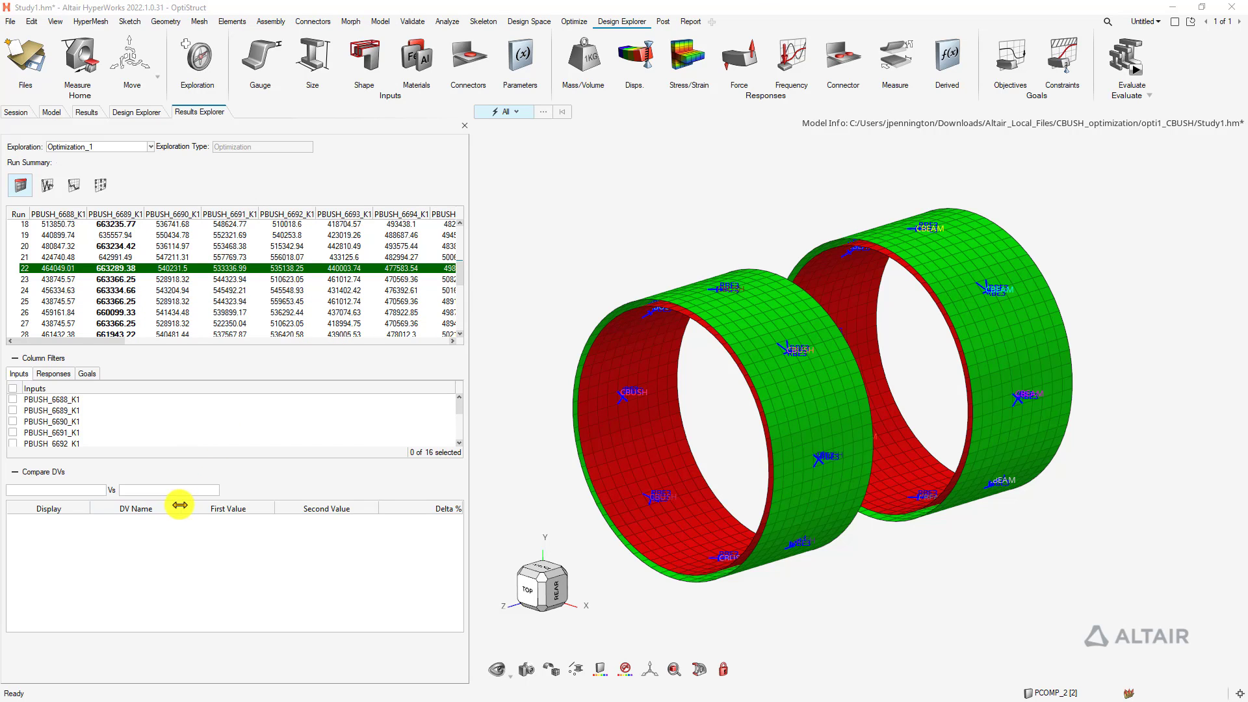
# Plot Displacement_1 across the optimization iterations, then switch to the scatter plot setup
pyautogui.click(46, 185)
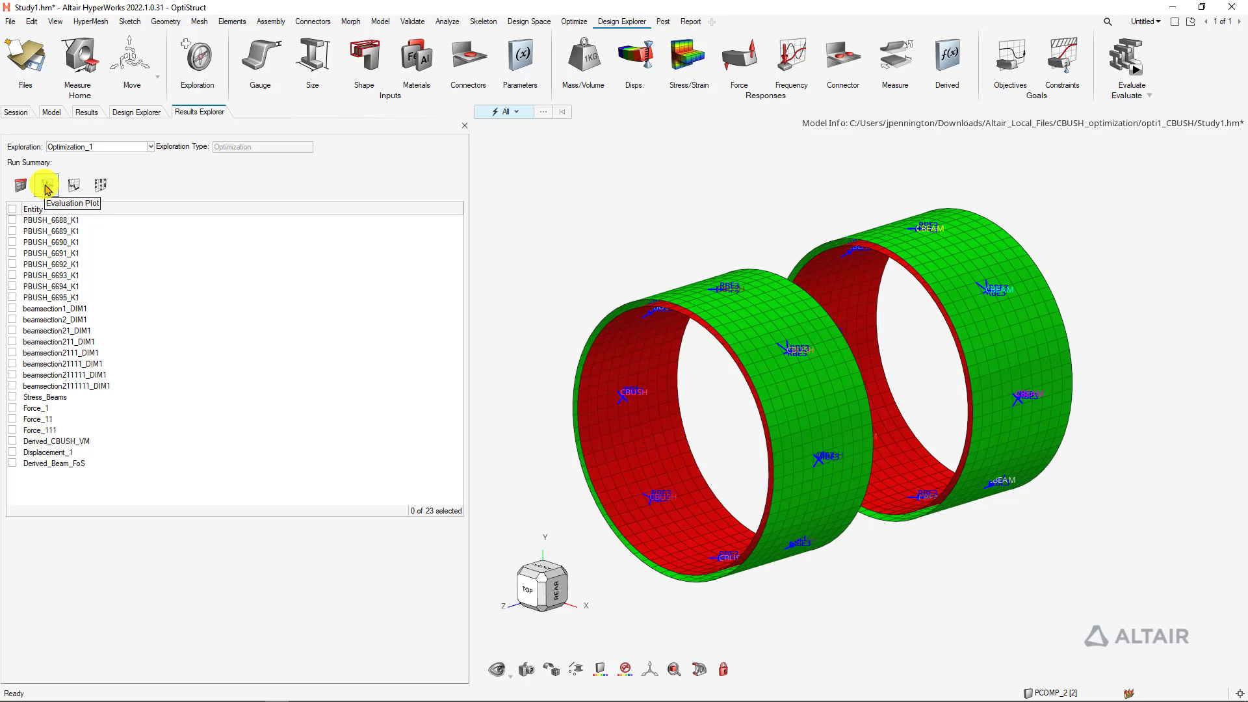
pyautogui.click(77, 188)
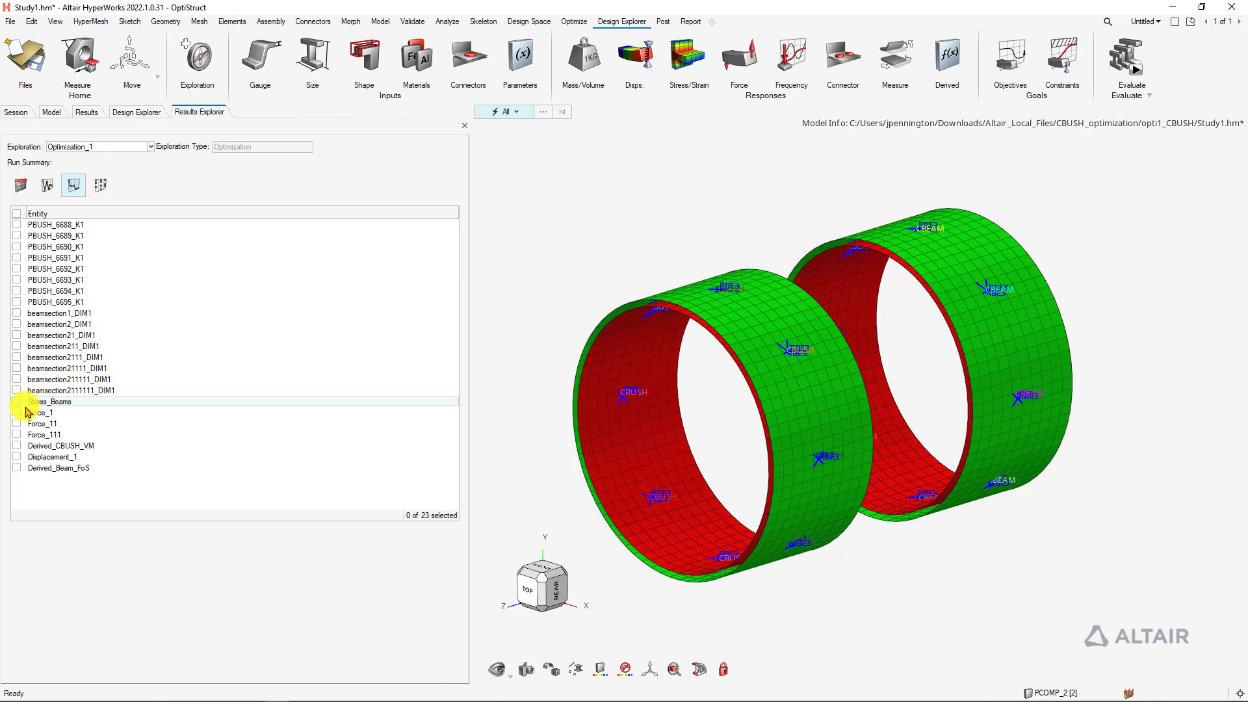
pyautogui.click(18, 456)
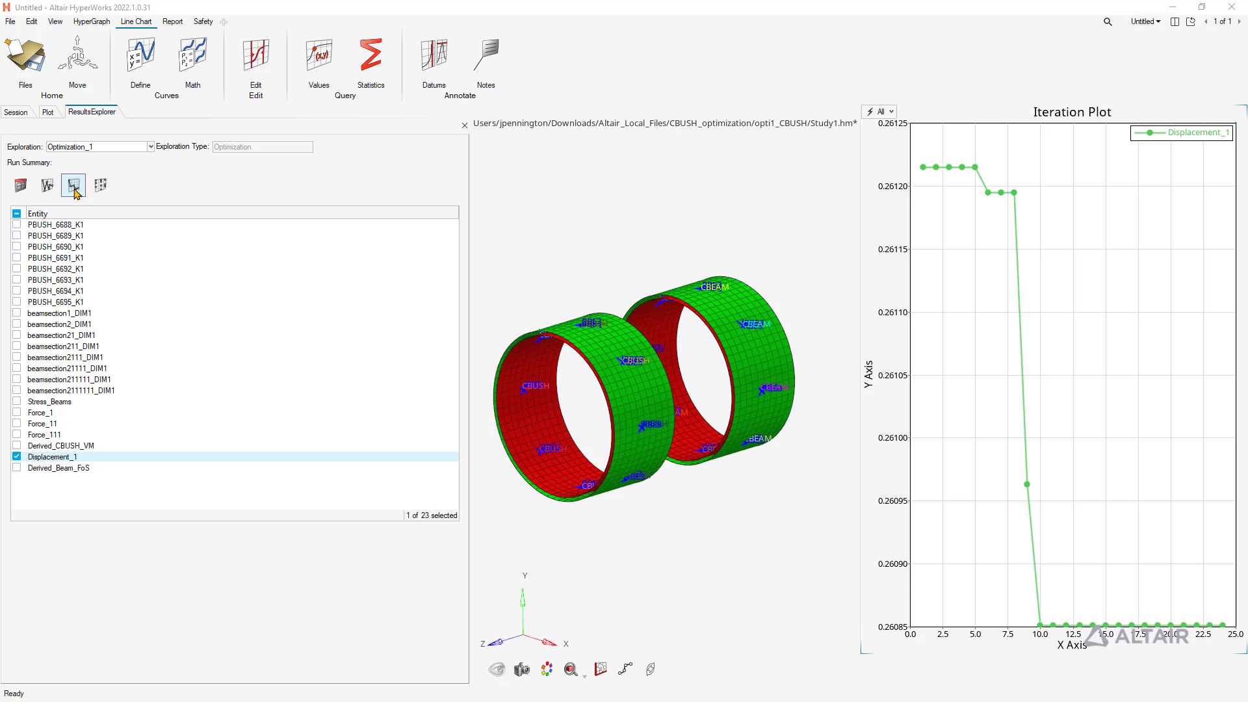
pyautogui.click(100, 185)
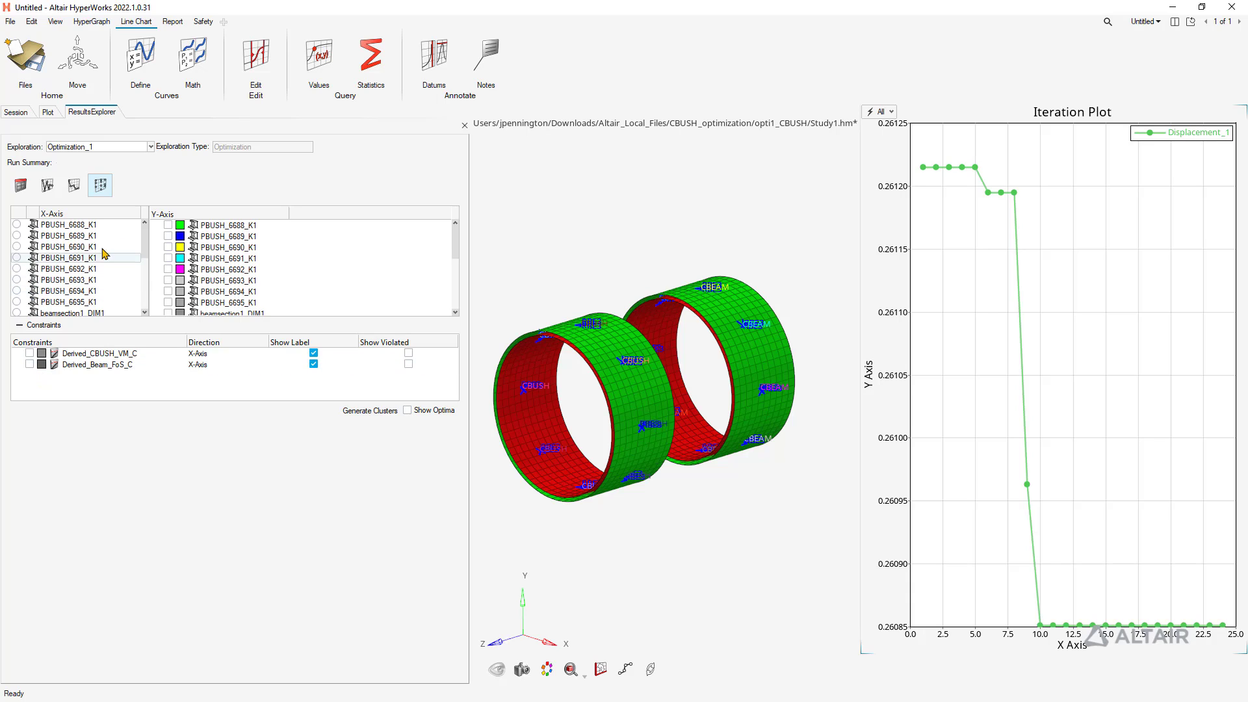
# Scatter-plot PBUSH_6688_K1 against Derived_Beam_FoS with the Derived_Beam_FoS_C constraint shown
pyautogui.moveTo(144, 242); pyautogui.dragTo(21, 309)
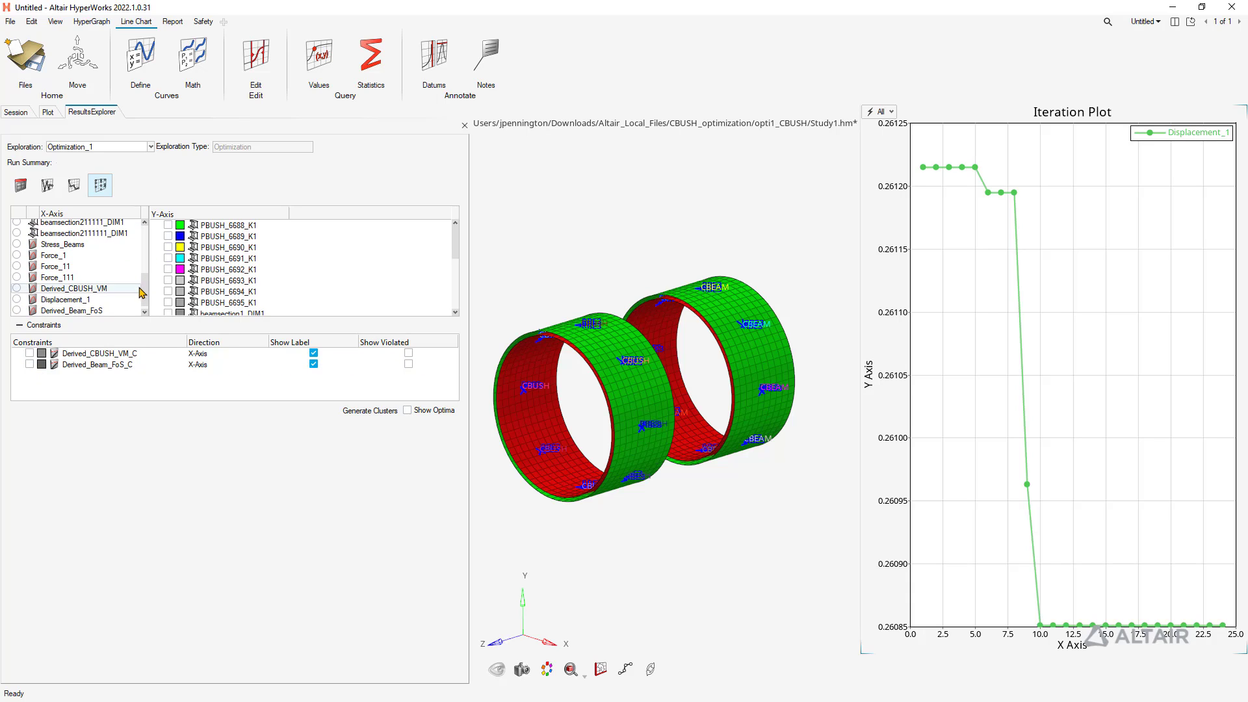
pyautogui.click(17, 310)
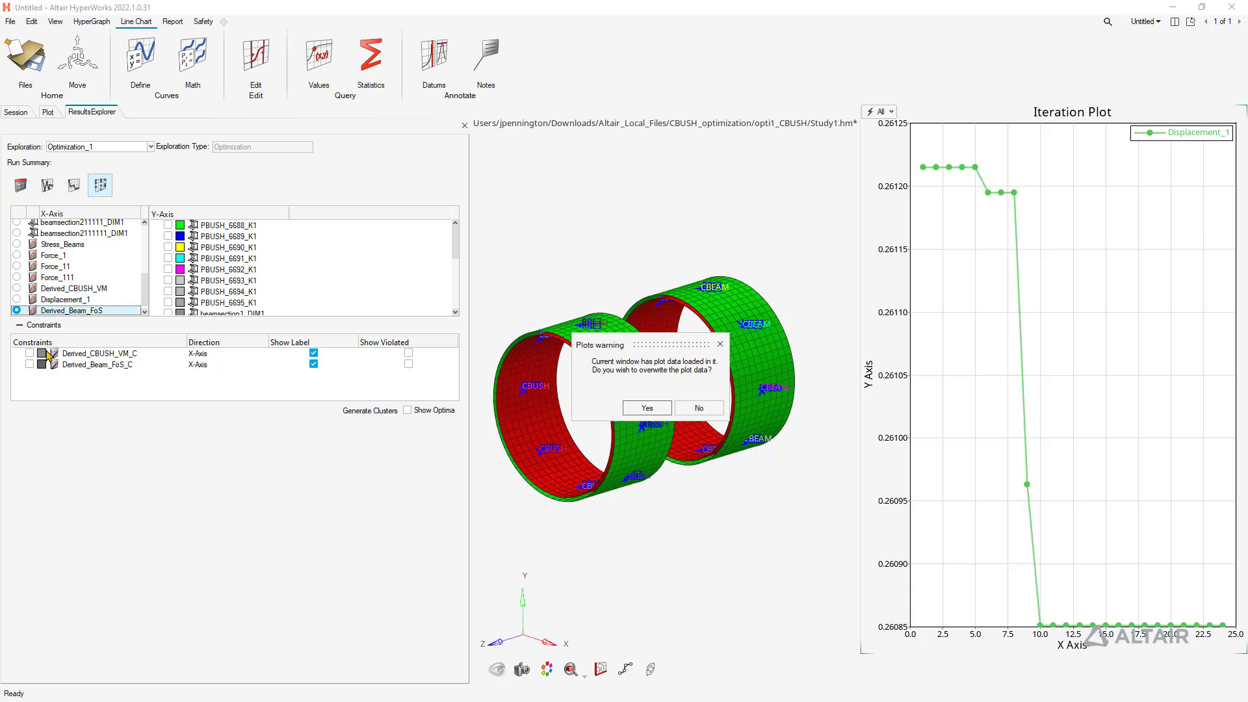
pyautogui.click(647, 408)
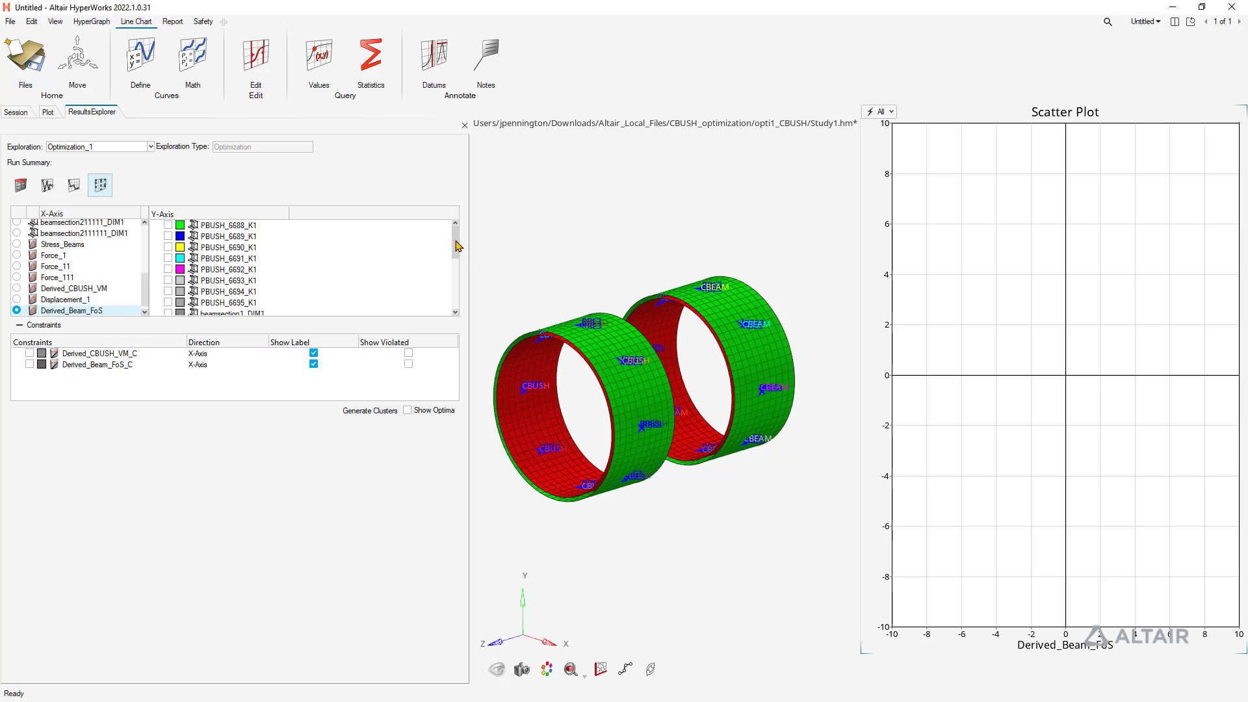
pyautogui.click(204, 225)
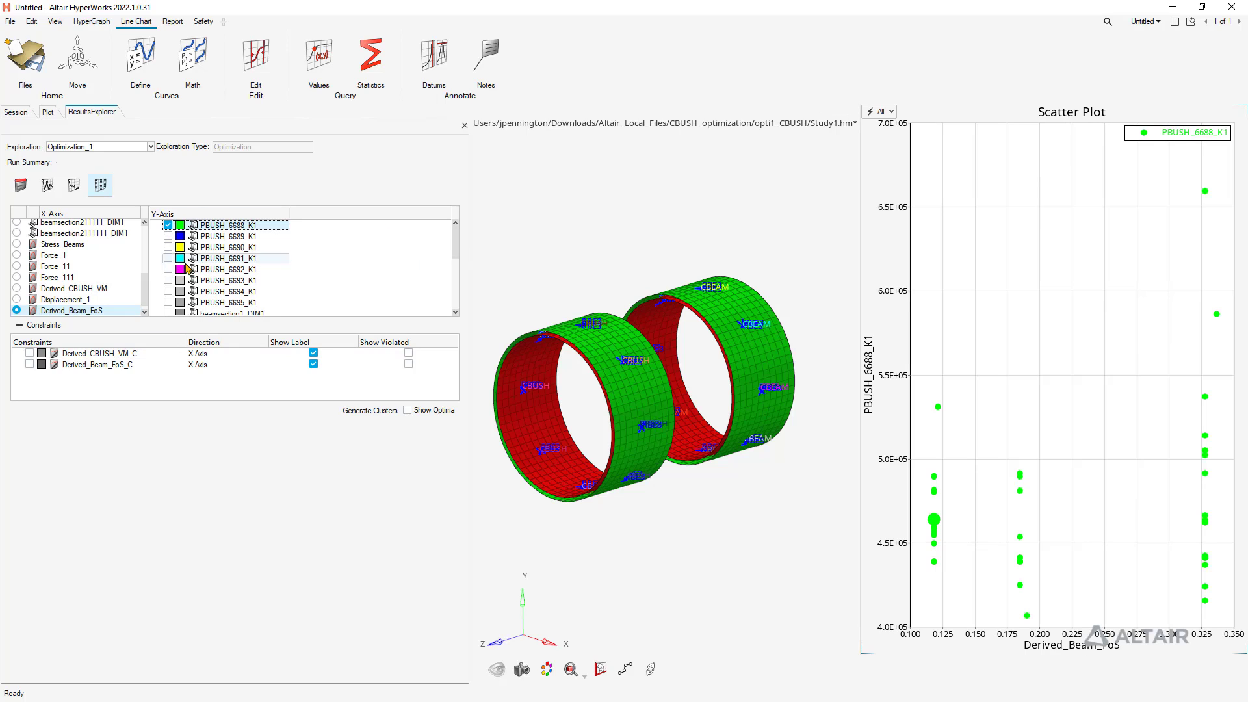
pyautogui.click(29, 364)
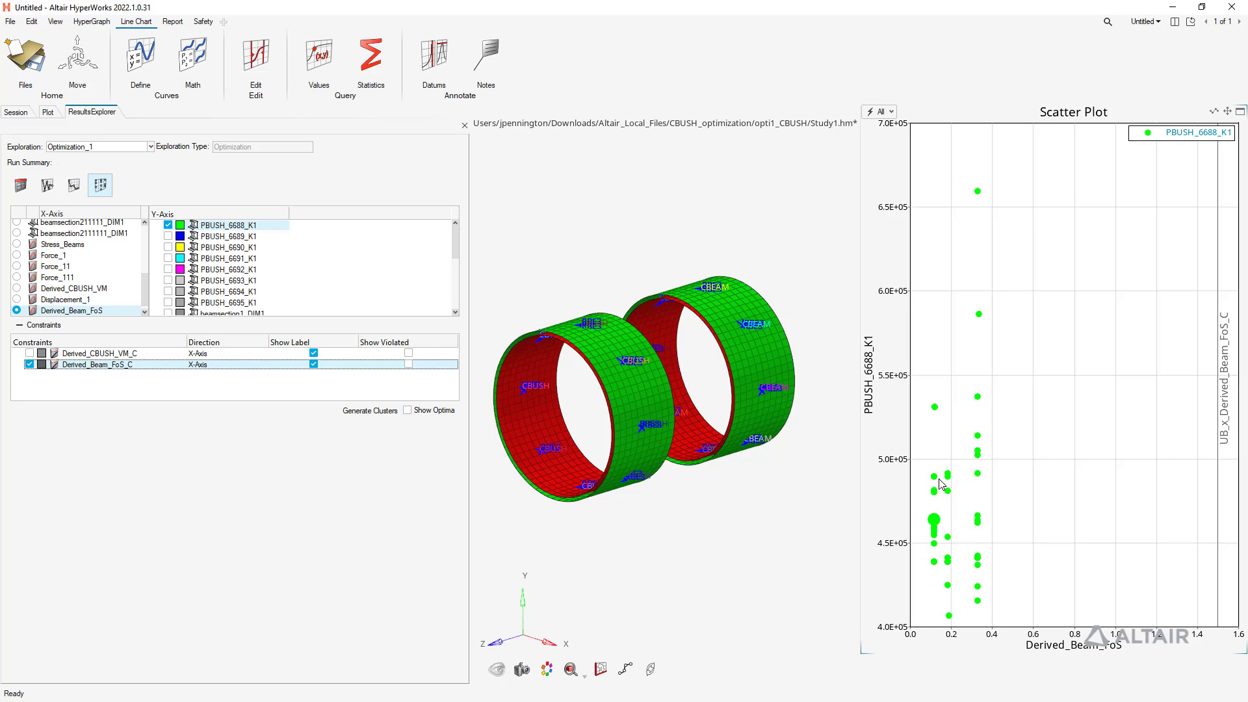
# Inspect the values of the run18 point with Curve Inspect Mode
pyautogui.moveTo(933, 519)
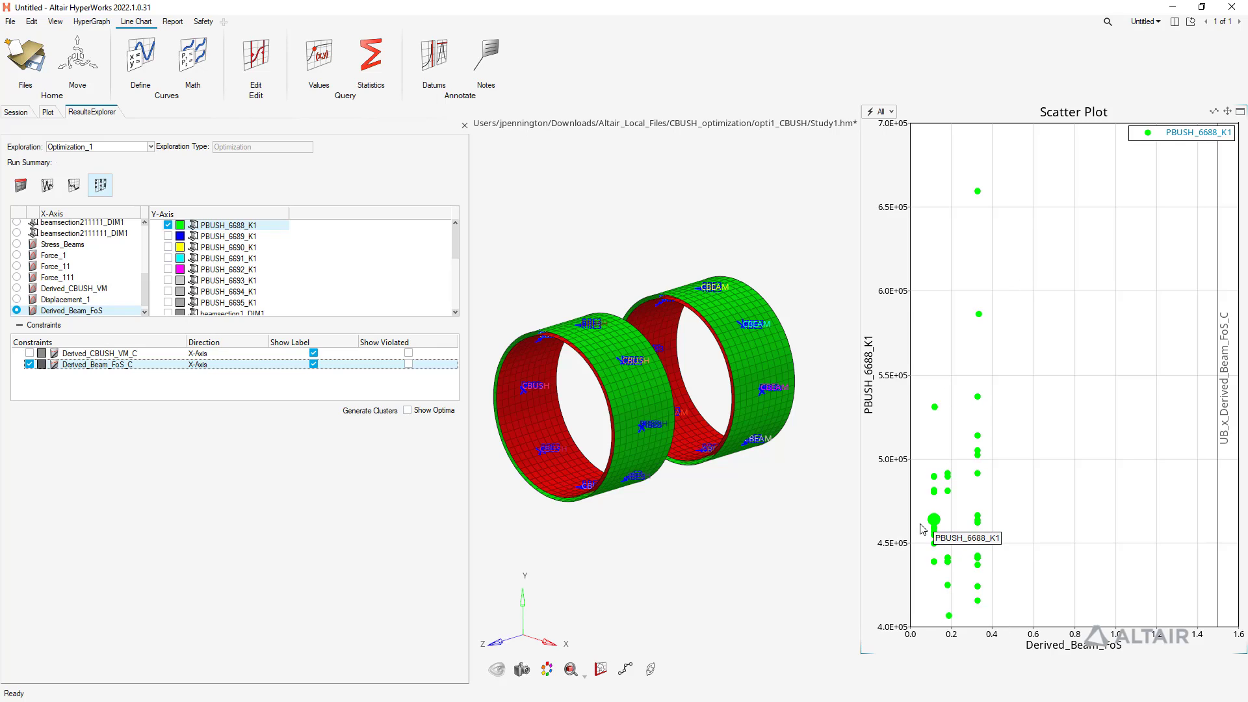
pyautogui.click(627, 671)
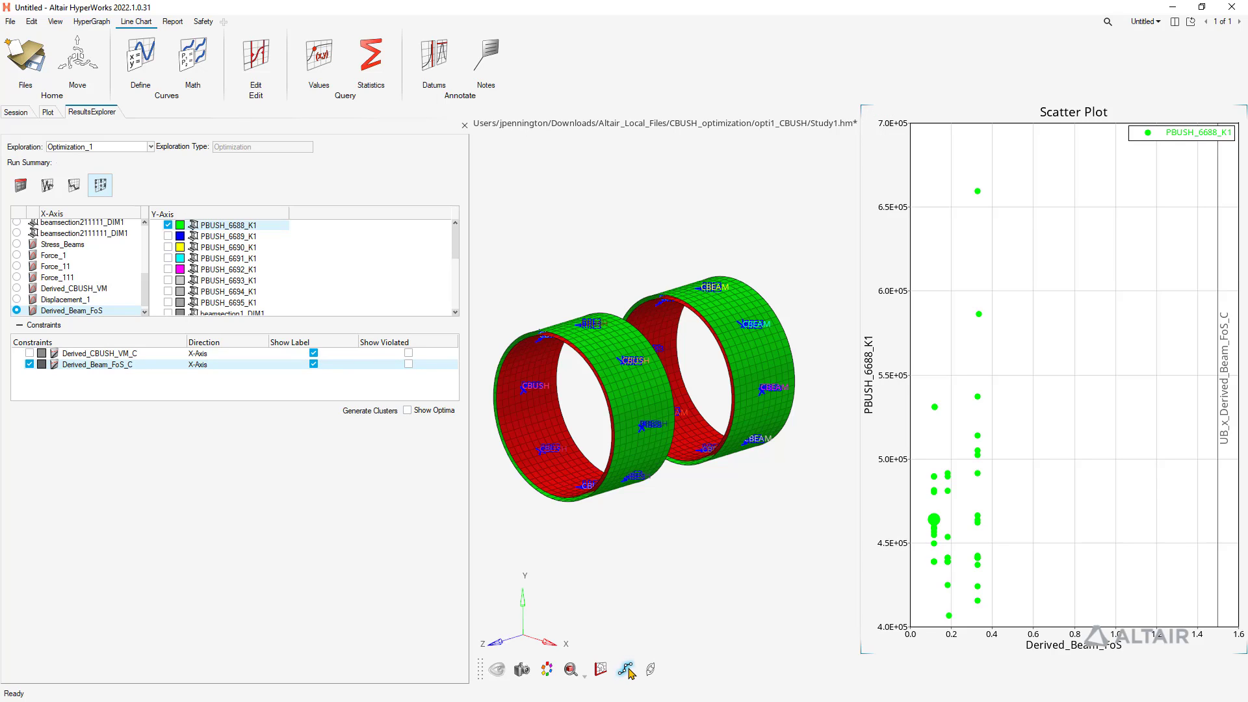
pyautogui.click(978, 437)
# Switch to Chrome and show the Altair How-To YouTube tab
pyautogui.press('super')
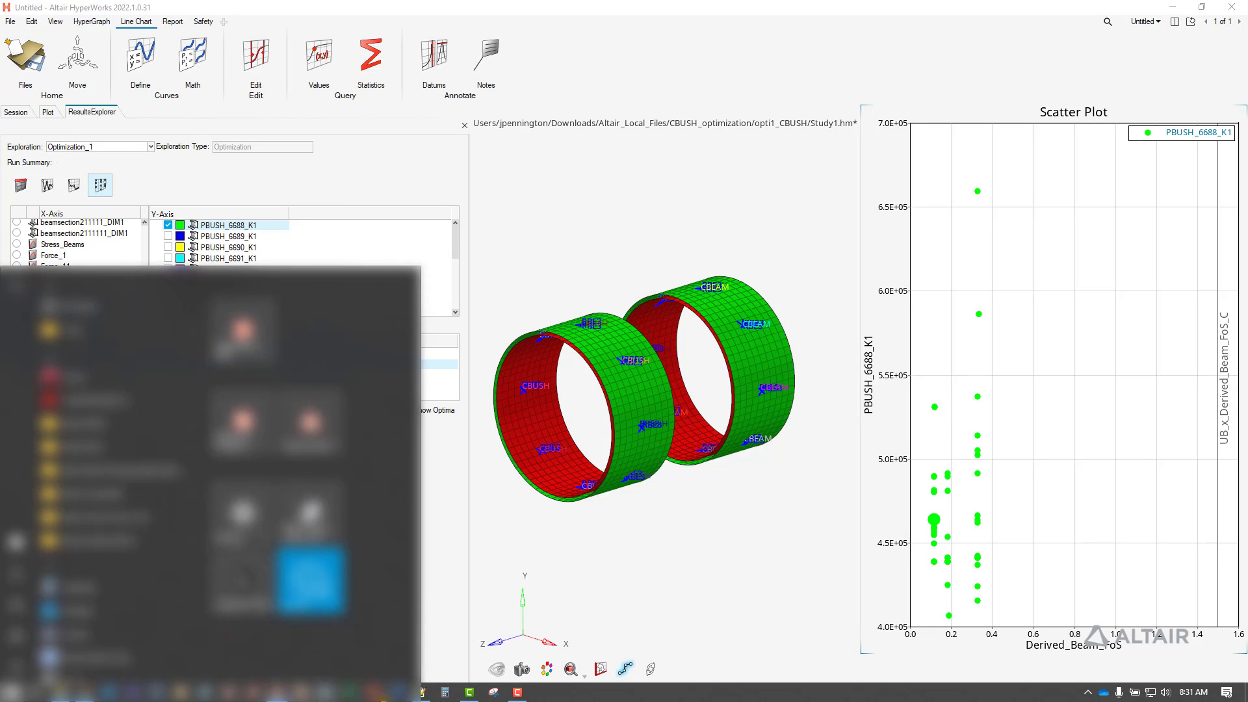
pyautogui.click(79, 693)
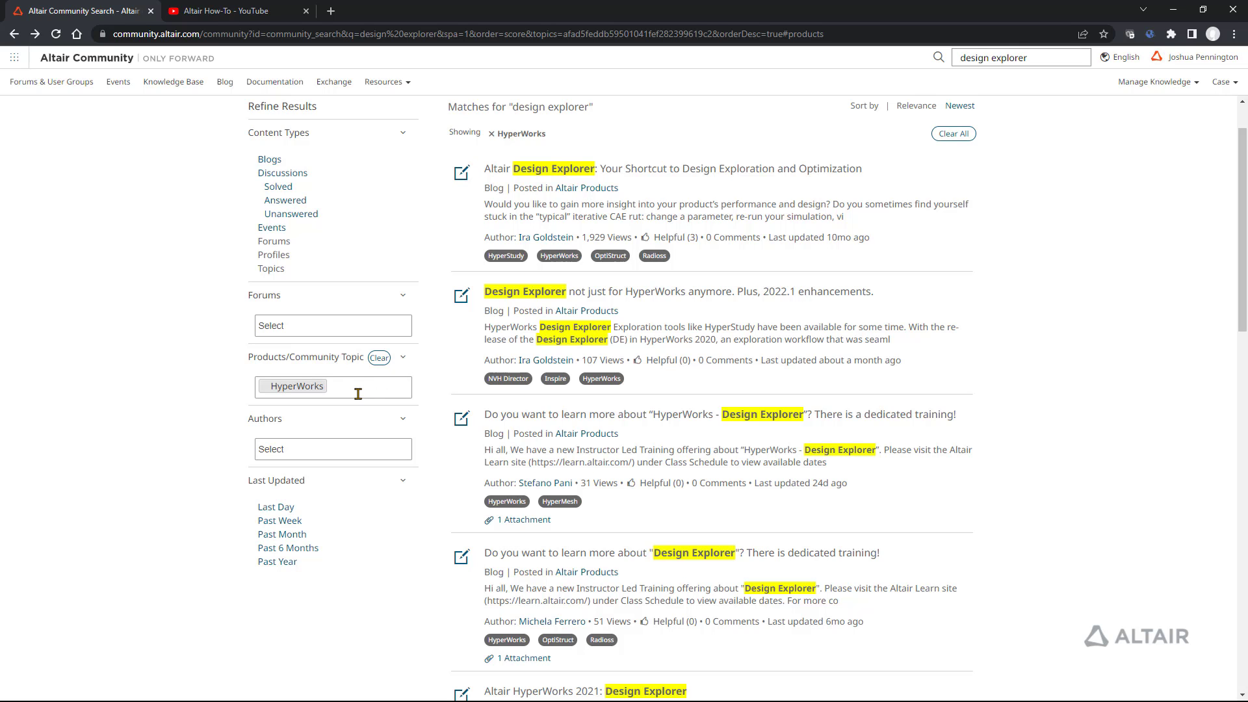
pyautogui.click(227, 13)
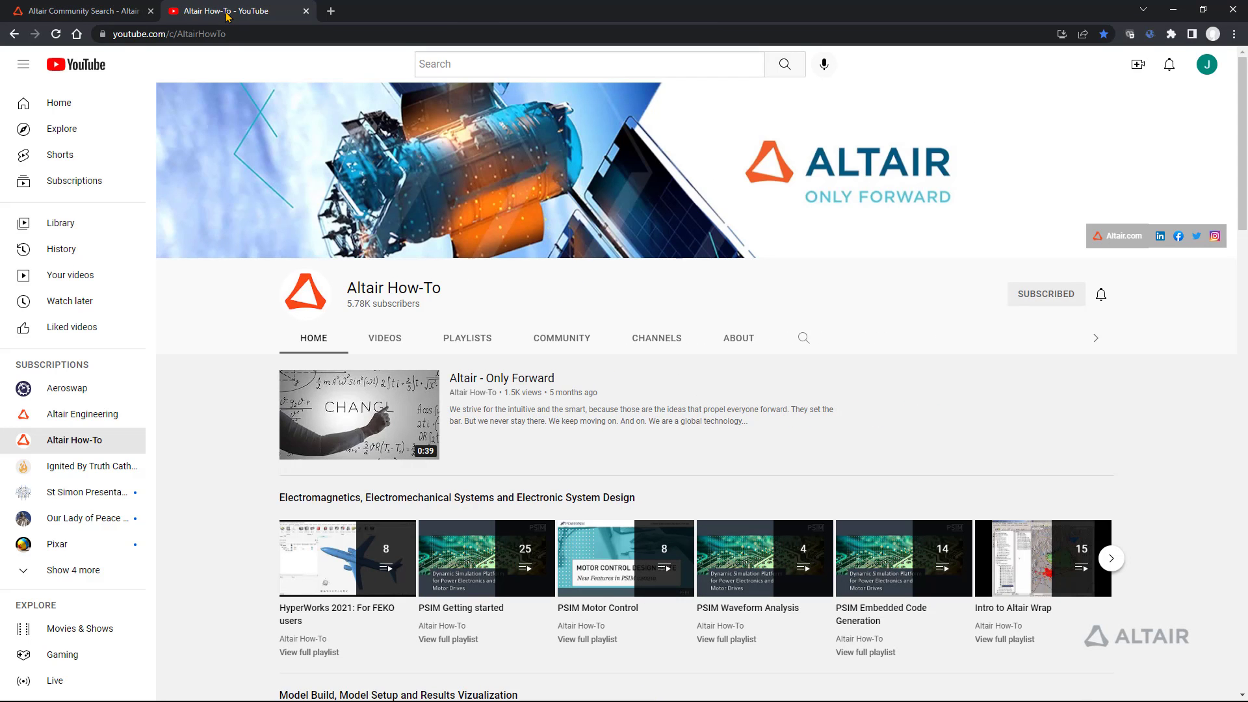